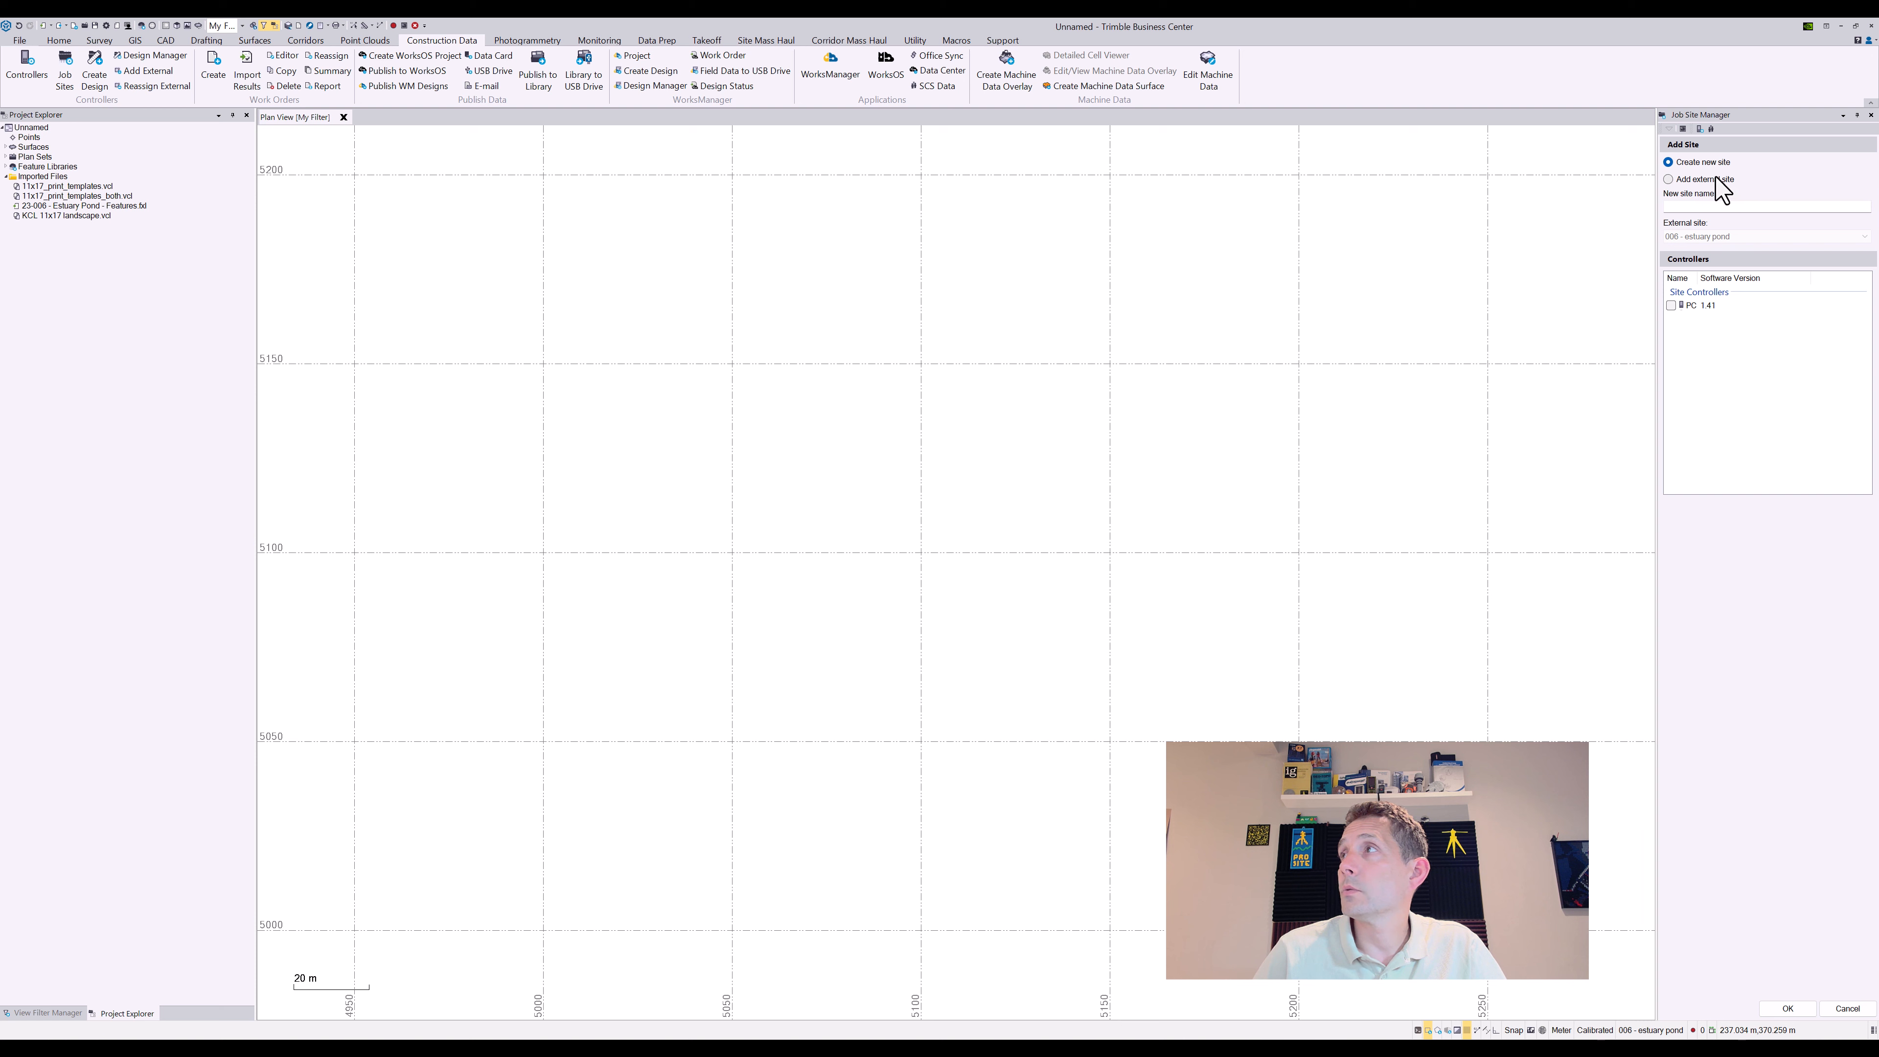
Add the external site "006 - estuary pond" to the project as its job site
click(1716, 178)
click(1742, 238)
click(1736, 248)
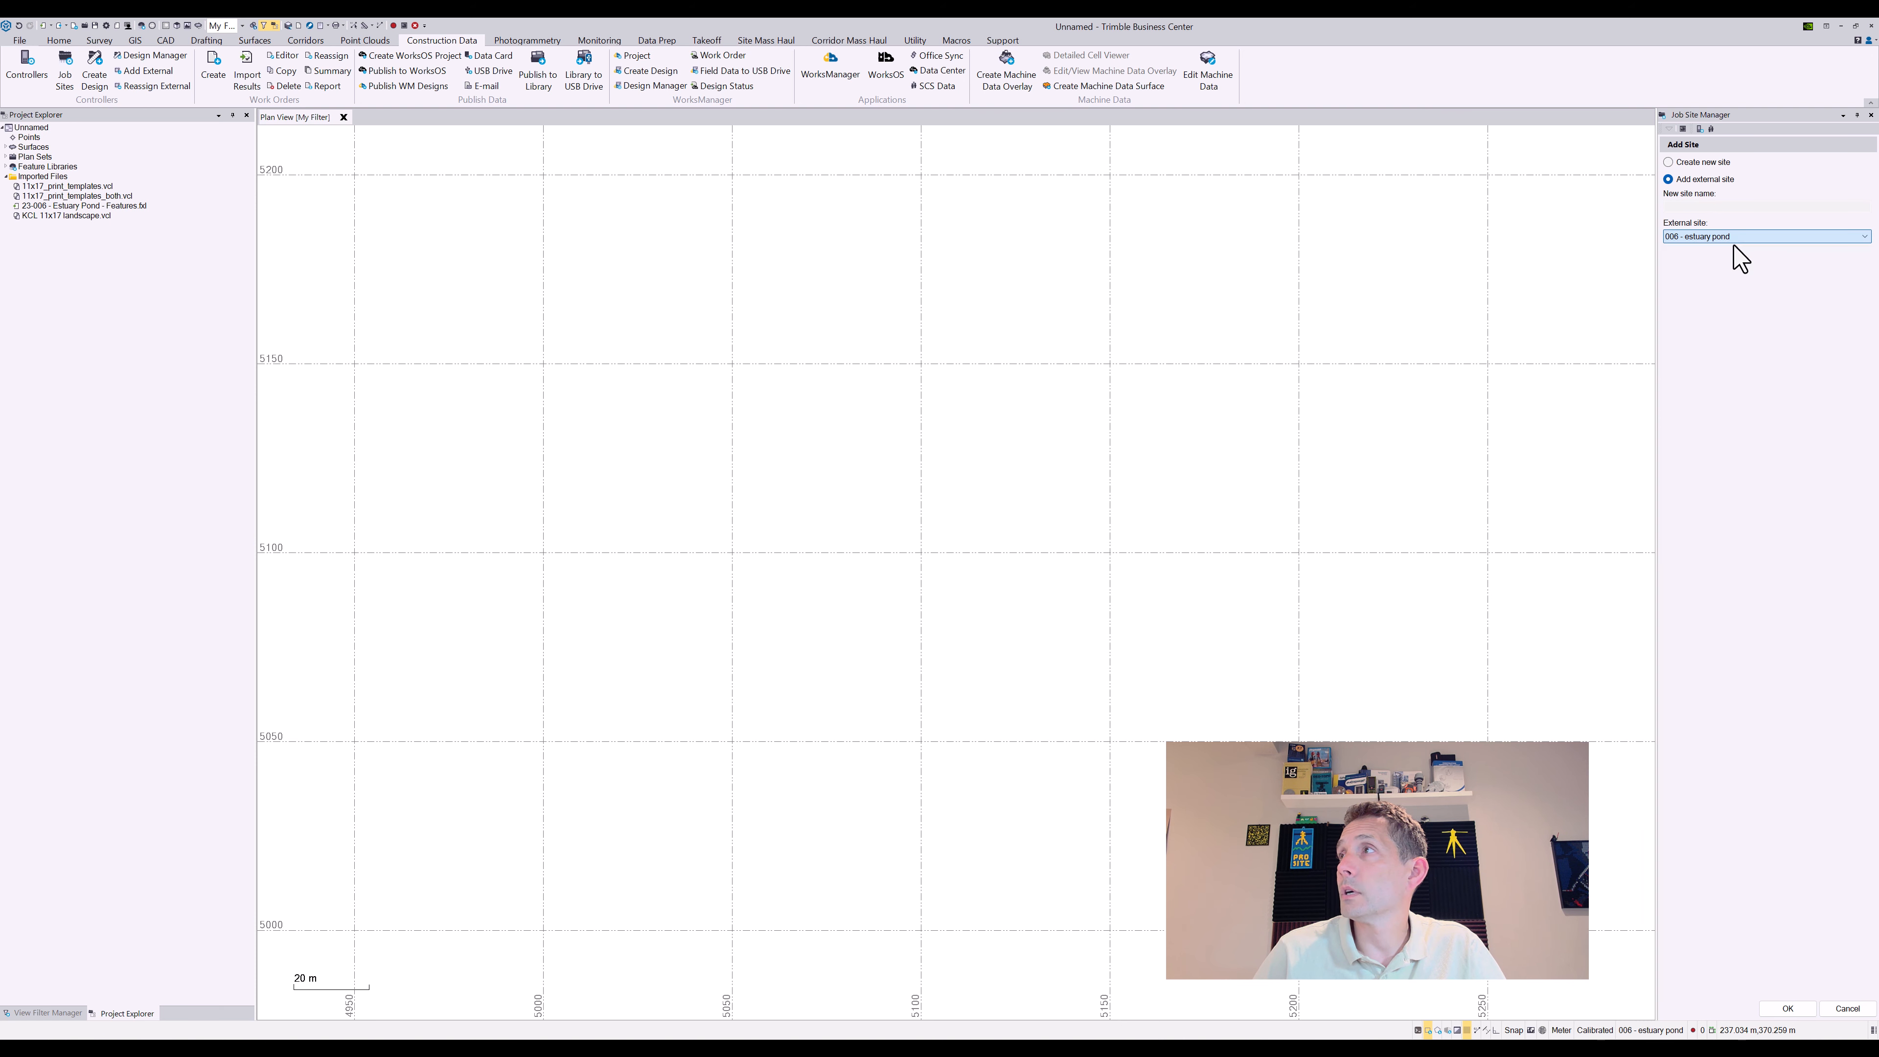
click(1789, 1009)
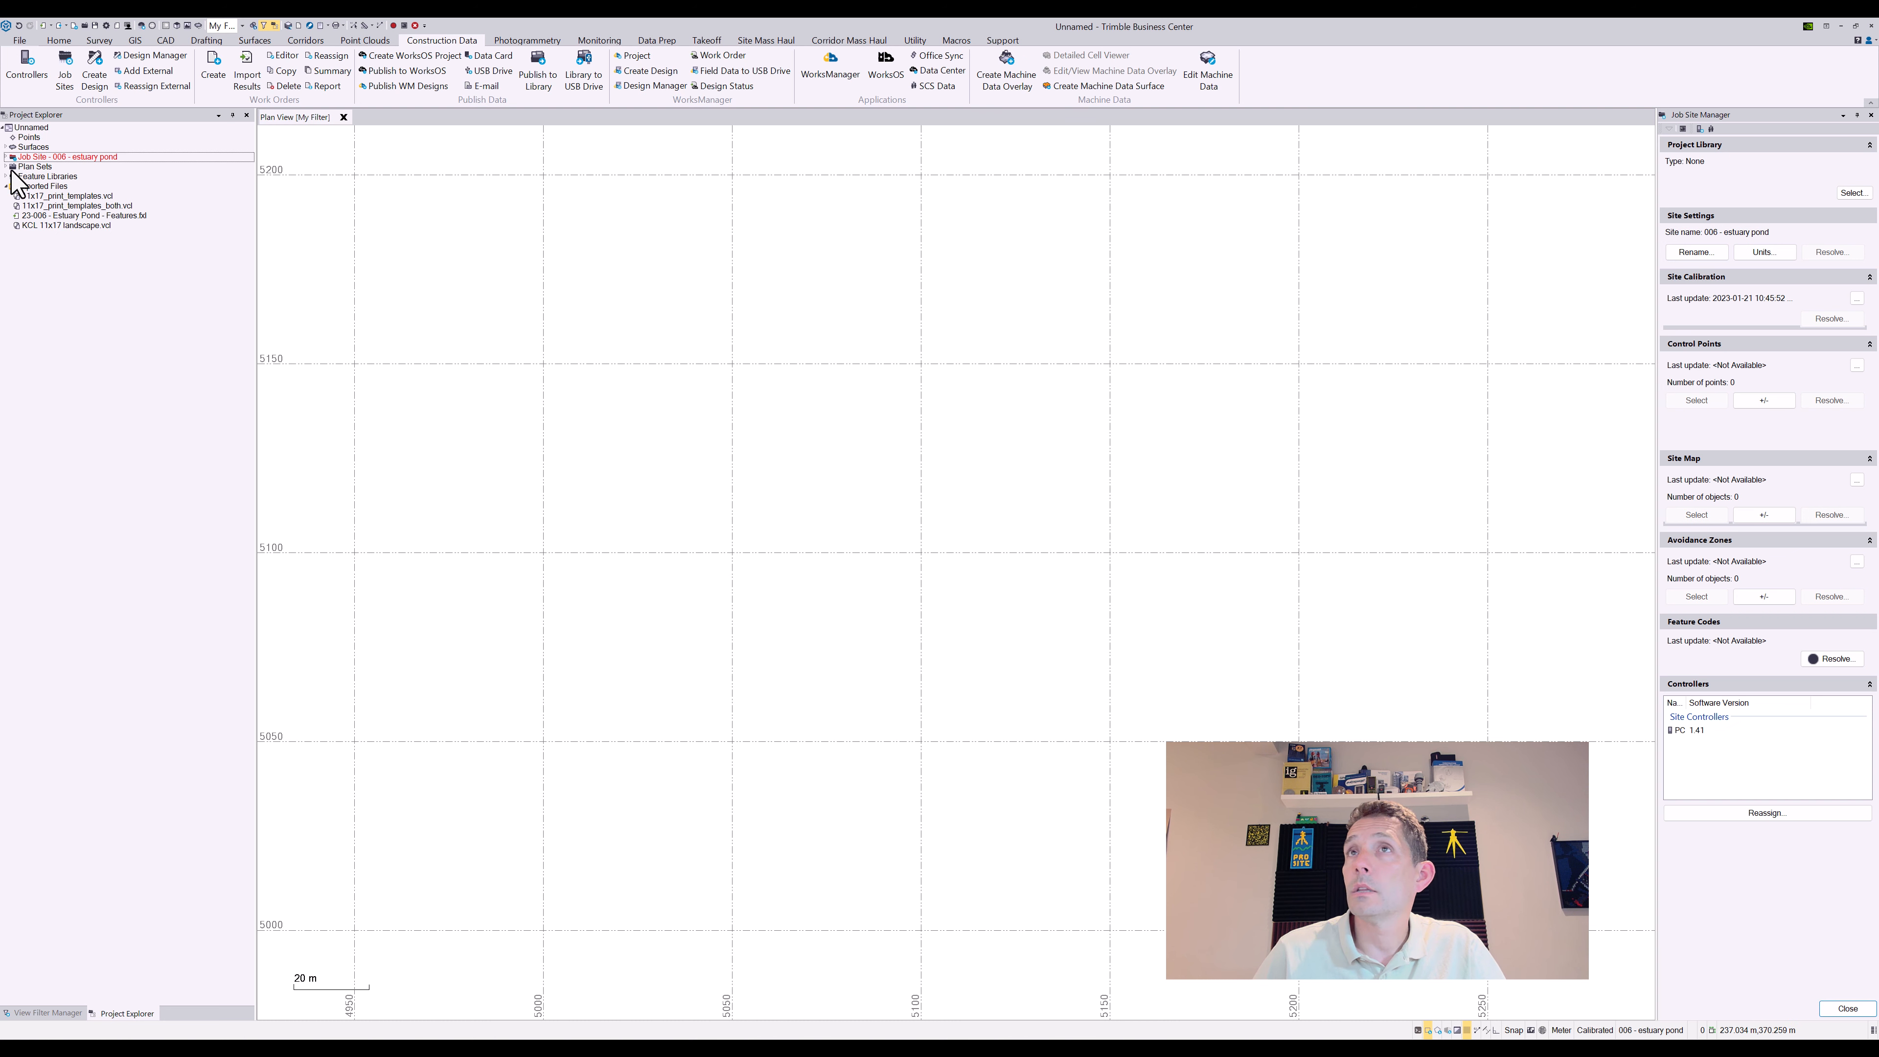
Import the work order results of "jan 21 2023 - og topo" from the estuary pond job site
click(5, 156)
click(10, 186)
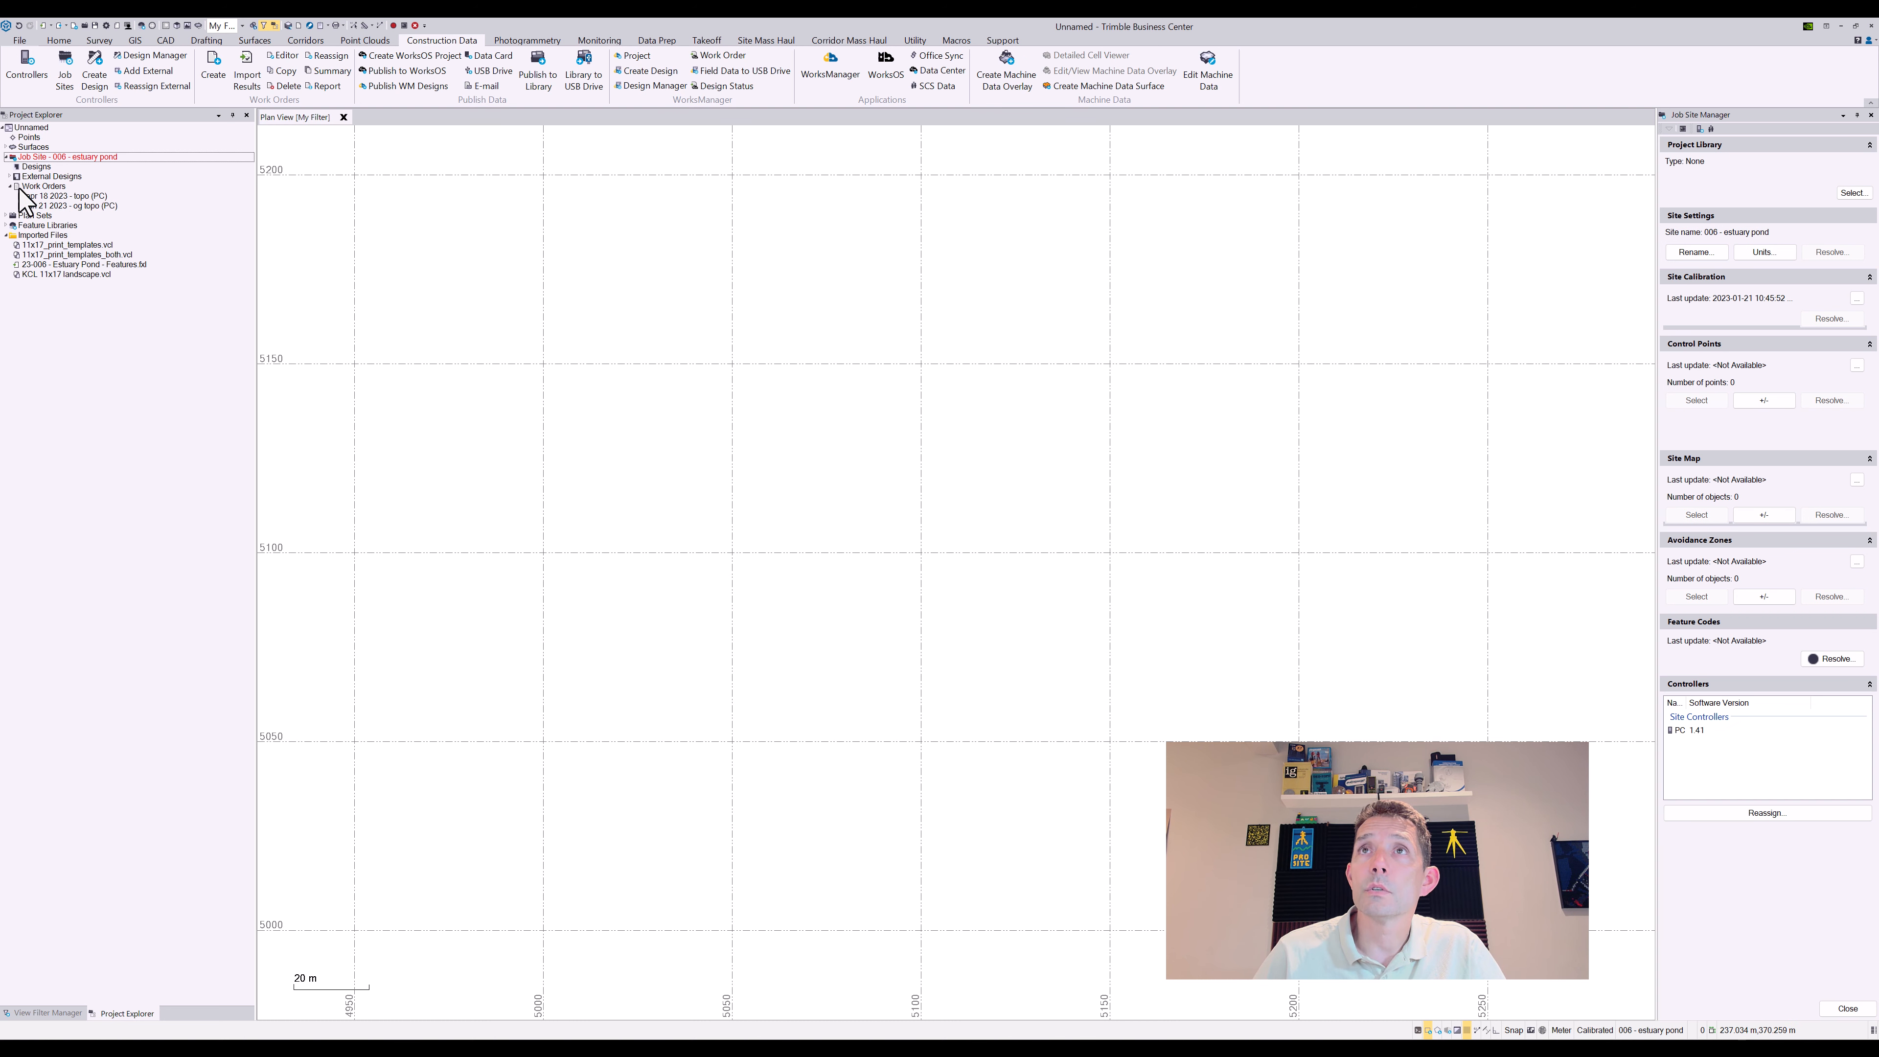
right_click(76, 205)
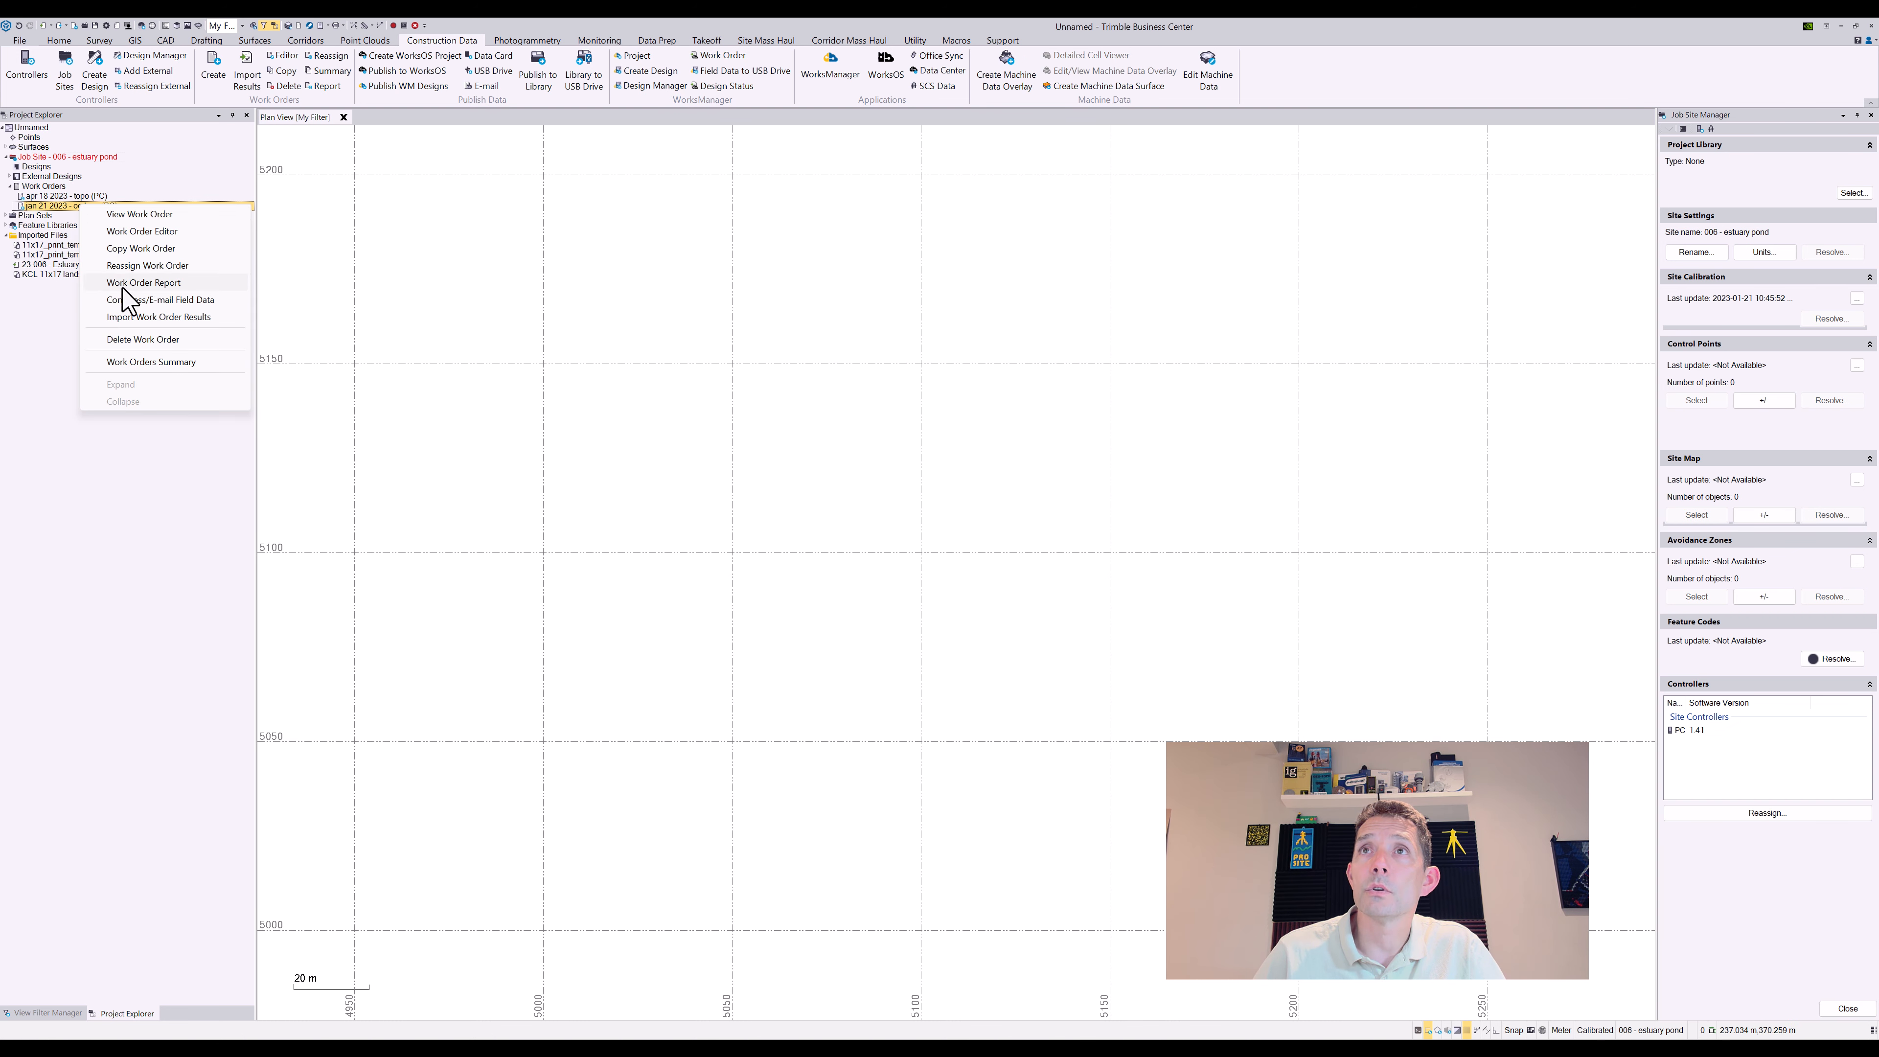
click(128, 318)
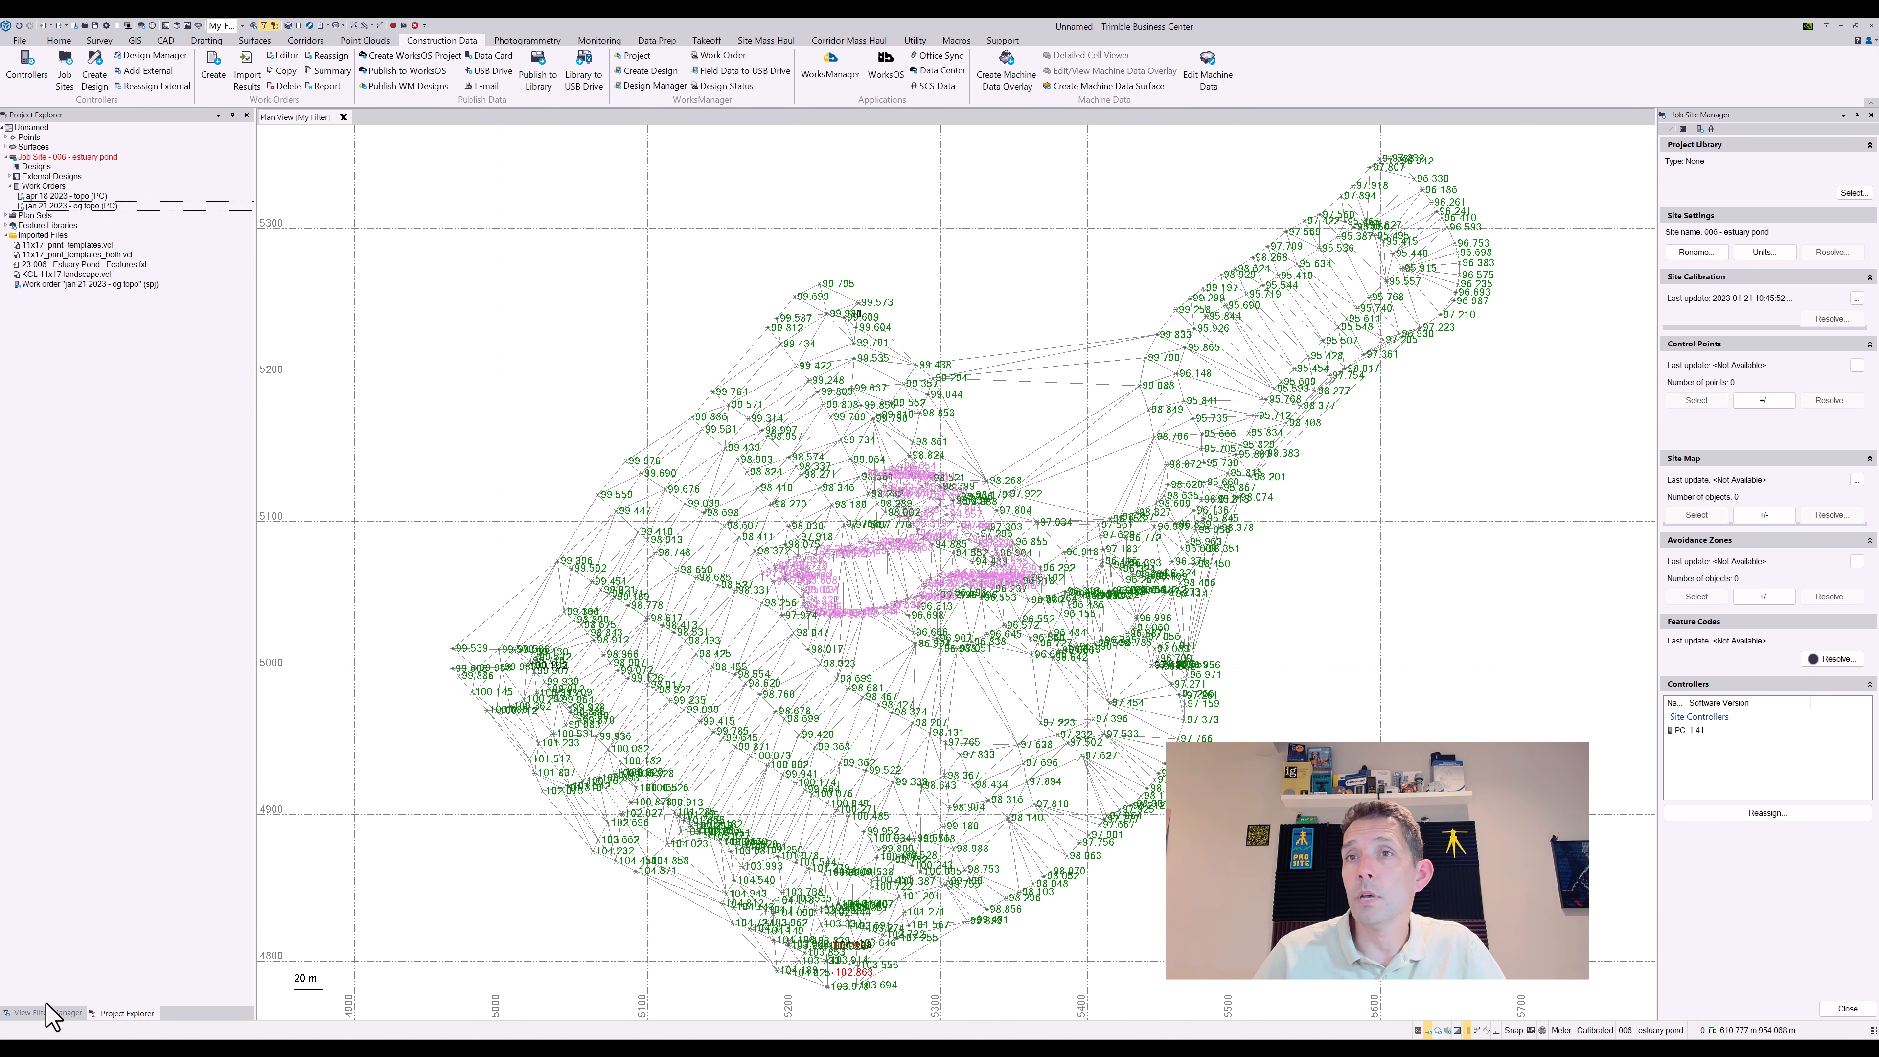
Hide the whole Surface group in the view filter so only the topo points are drawn in plan view
middle_drag(1050, 497, 1038, 458)
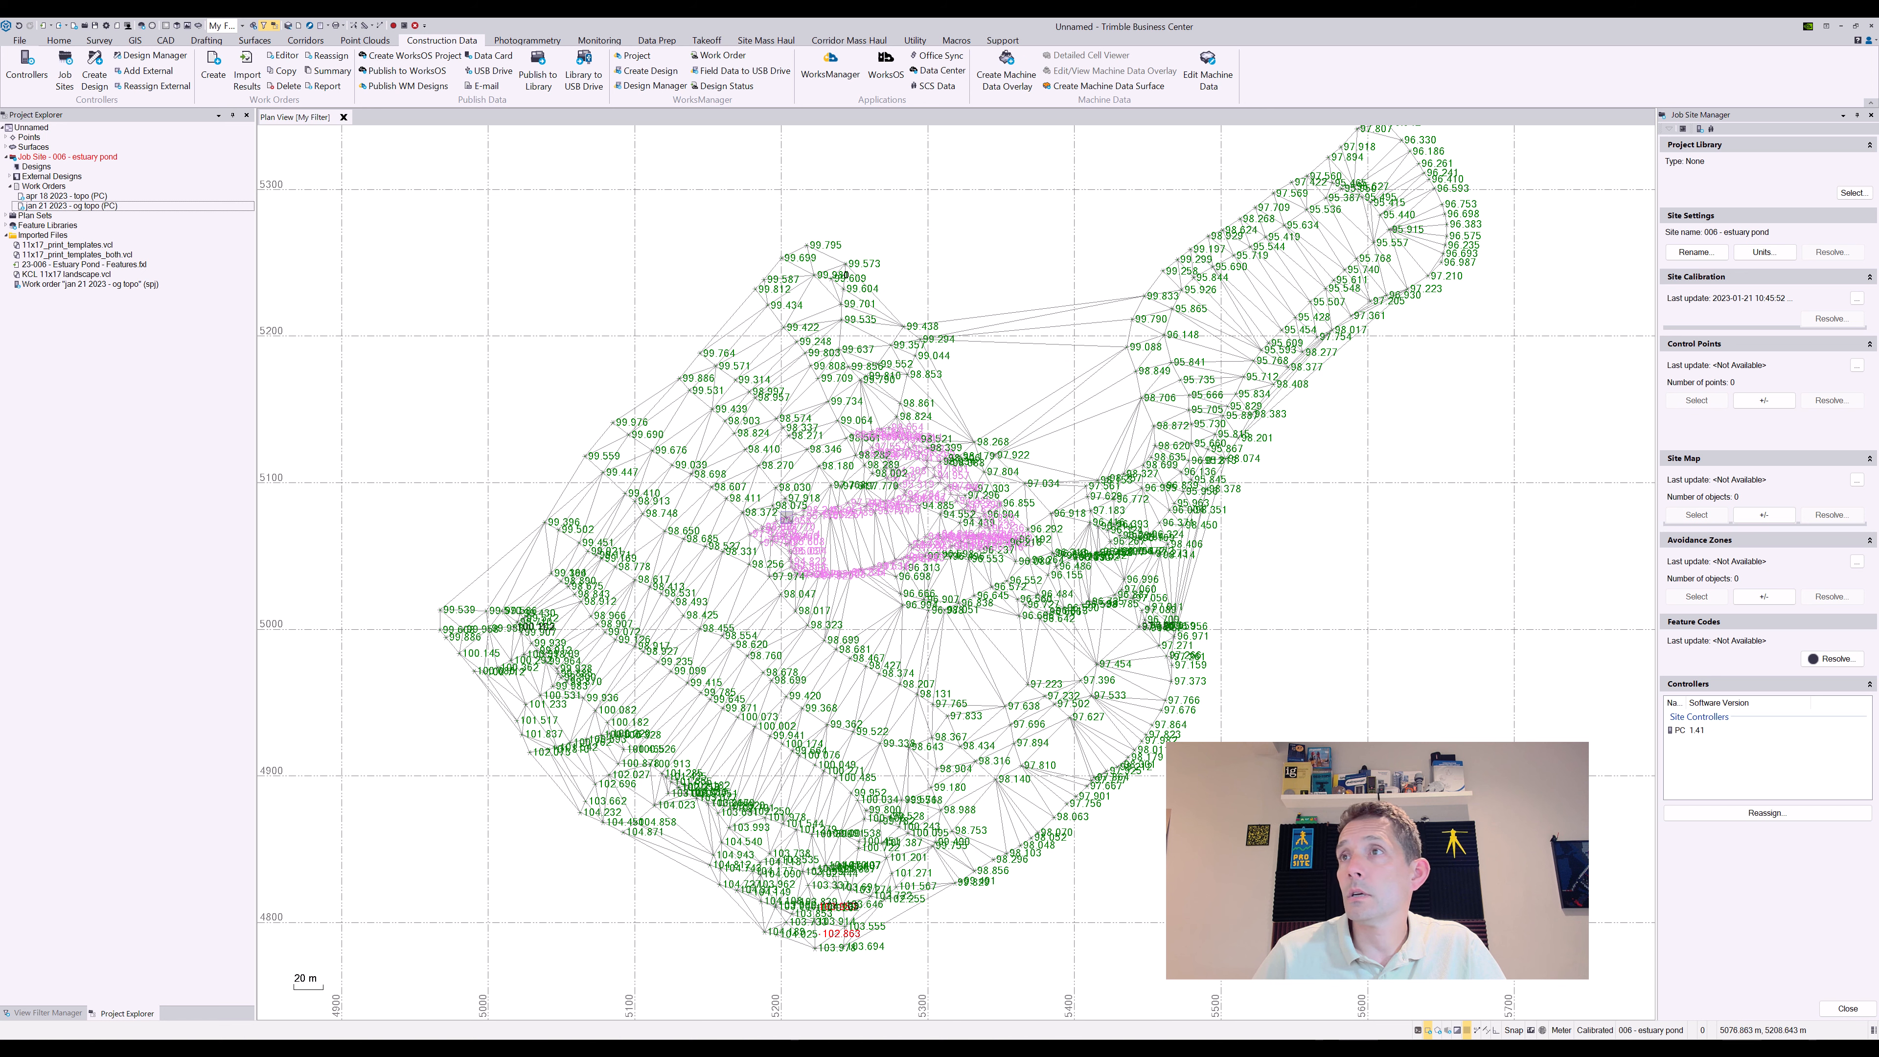
click(58, 1012)
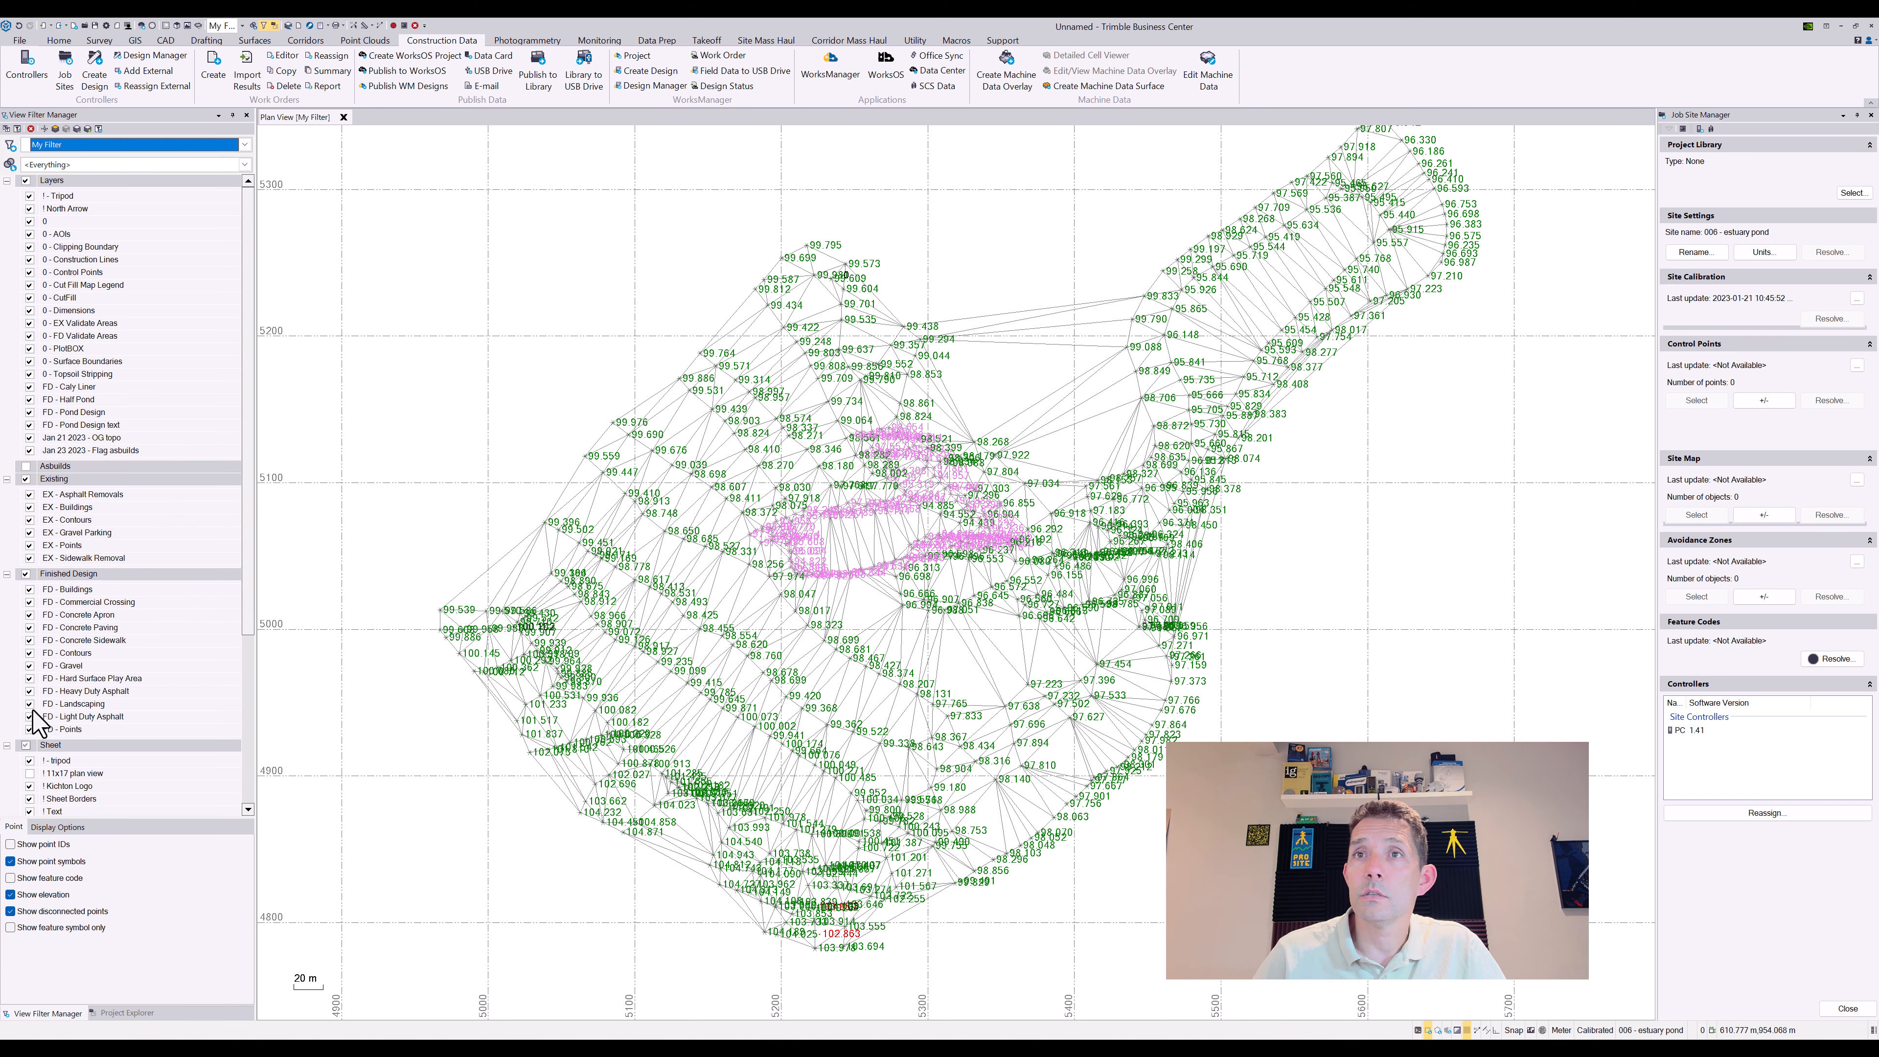
scroll(33, 721, down, 4)
click(25, 767)
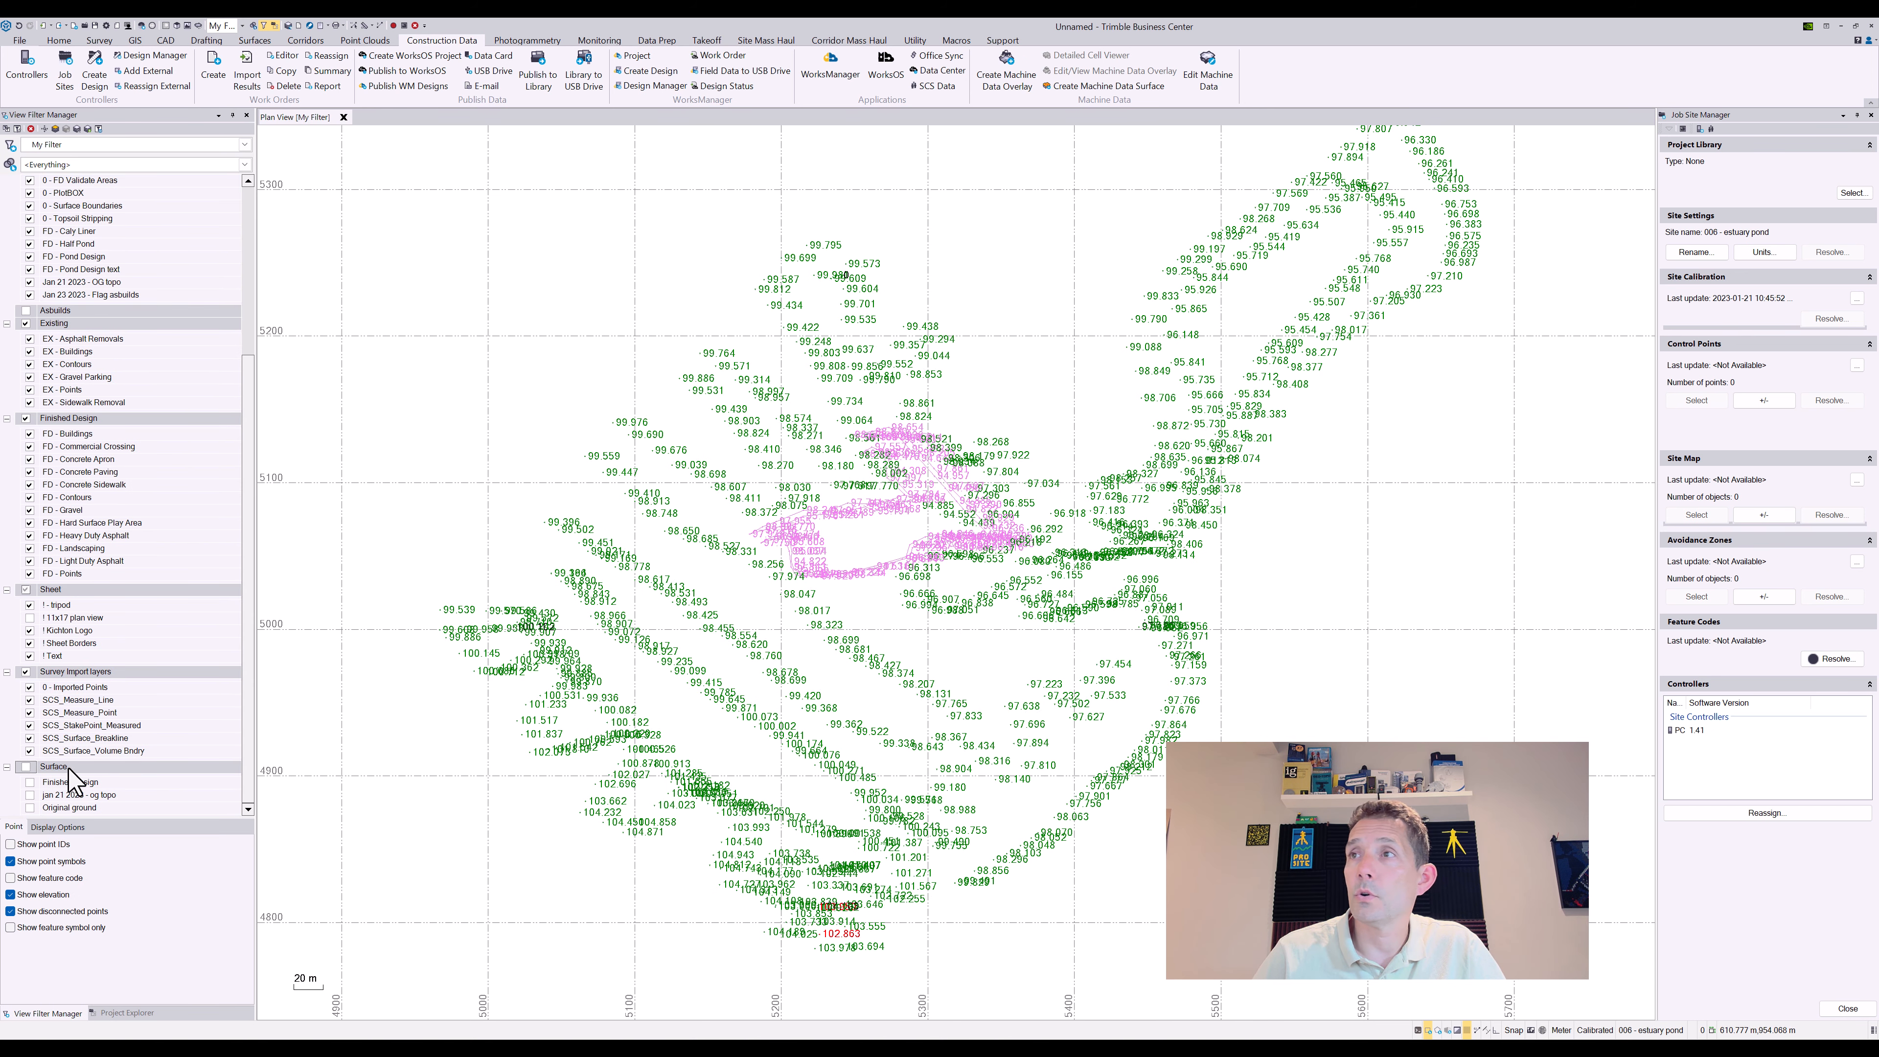
scroll(1045, 477, up, 4)
scroll(1045, 477, down, 8)
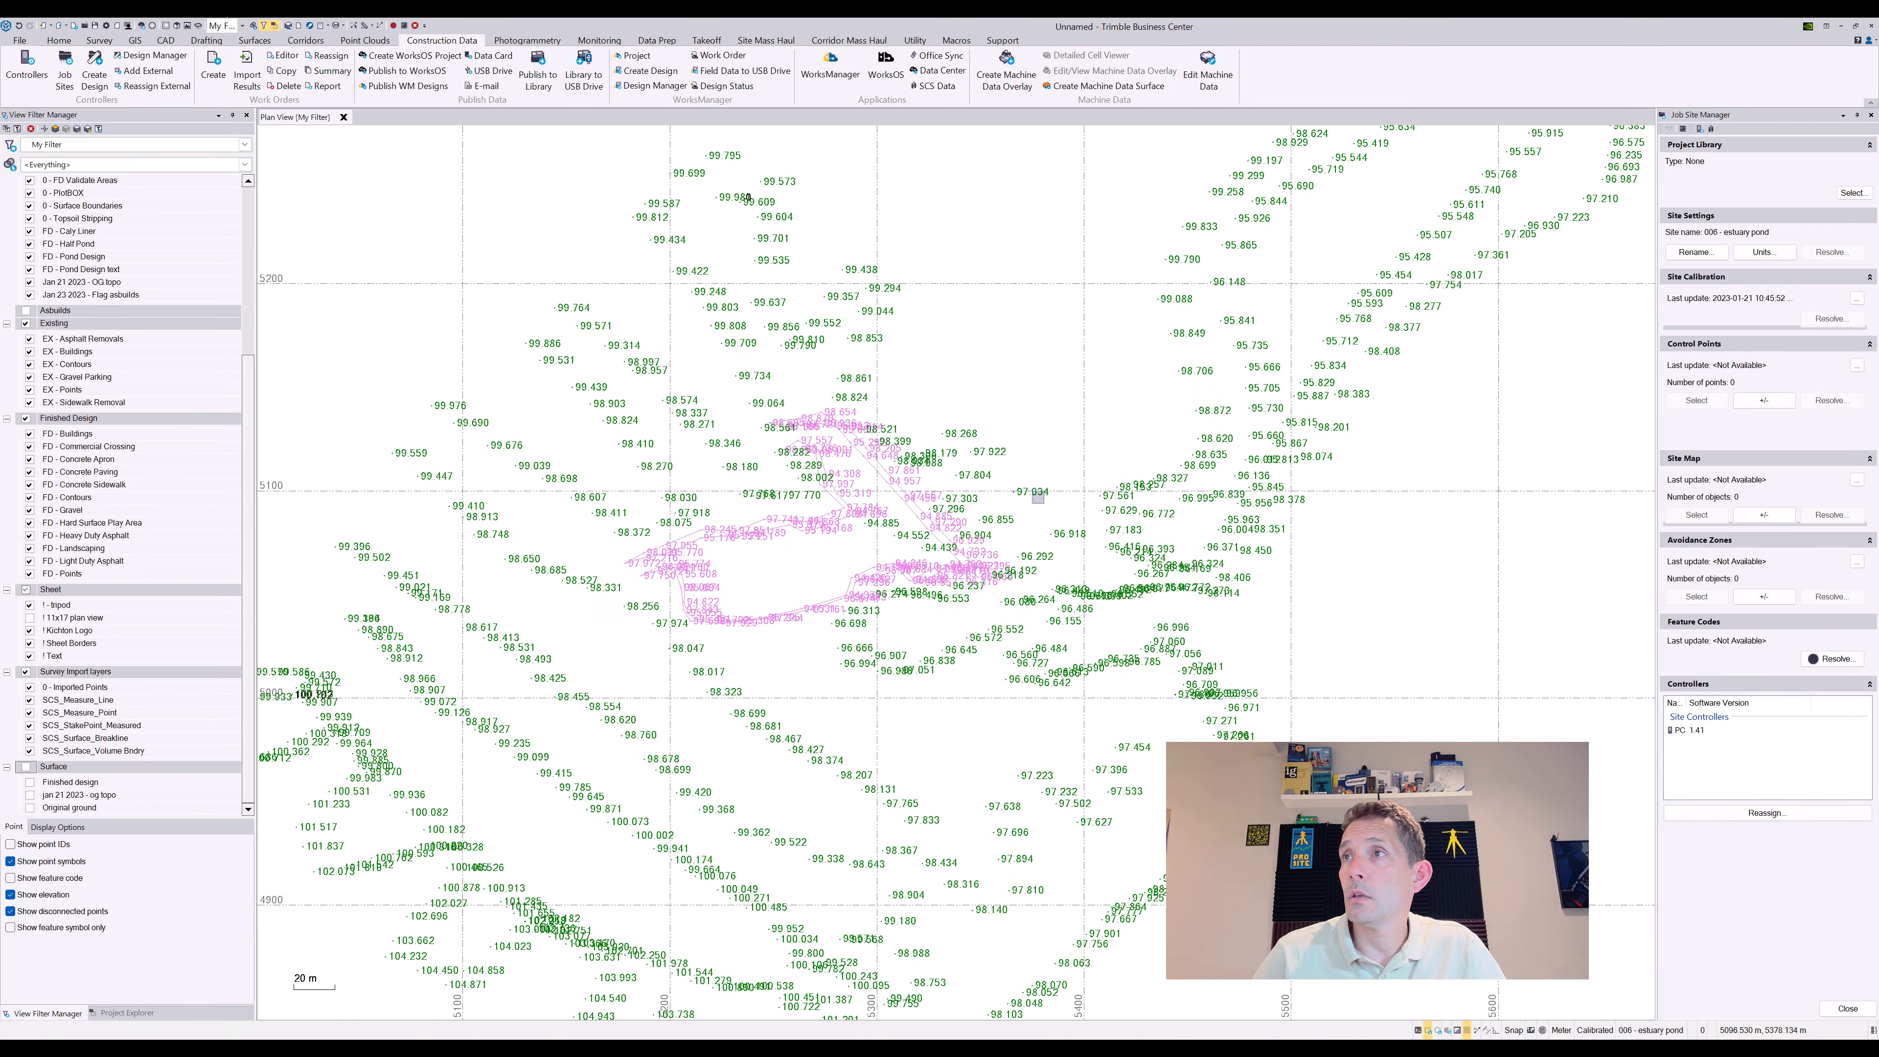
scroll(947, 614, up, 1)
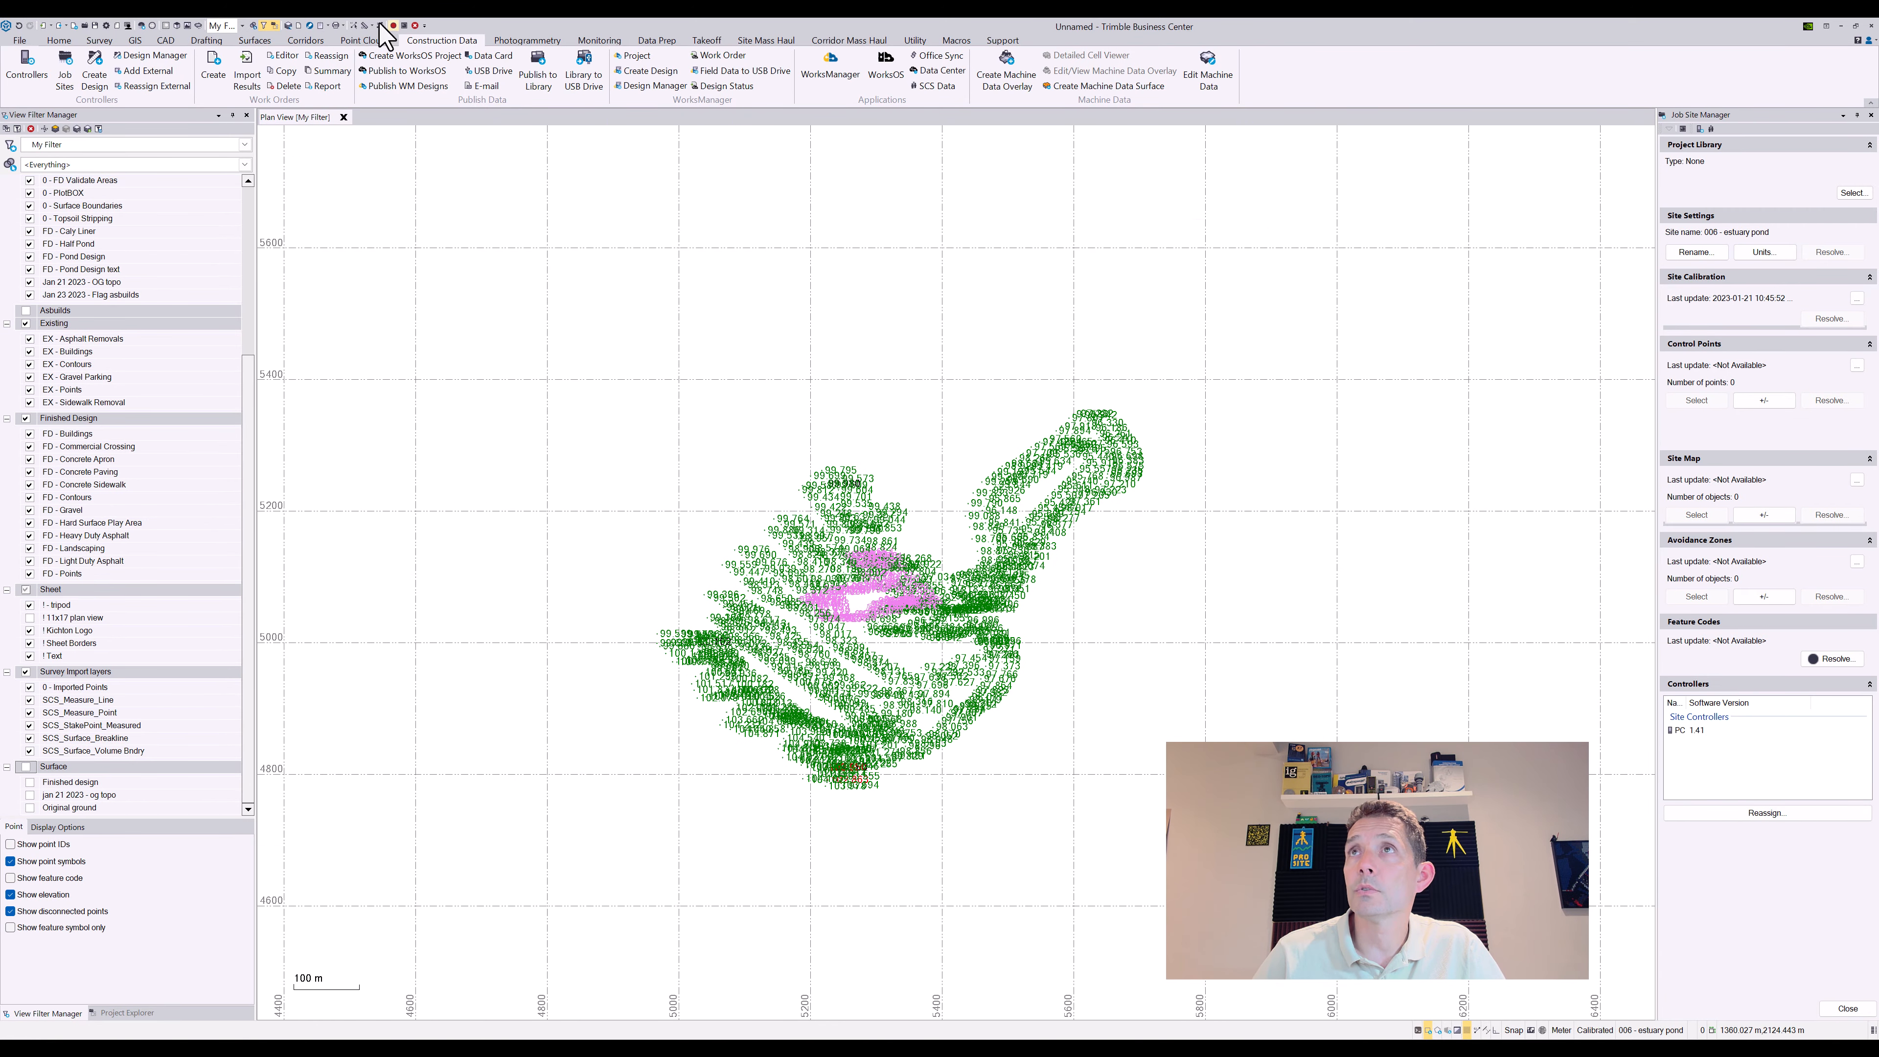
Start a new plotbox on layer "0 - PlotBOX" with the standard paper size Arch D (24 x 36 in)
click(342, 25)
click(354, 52)
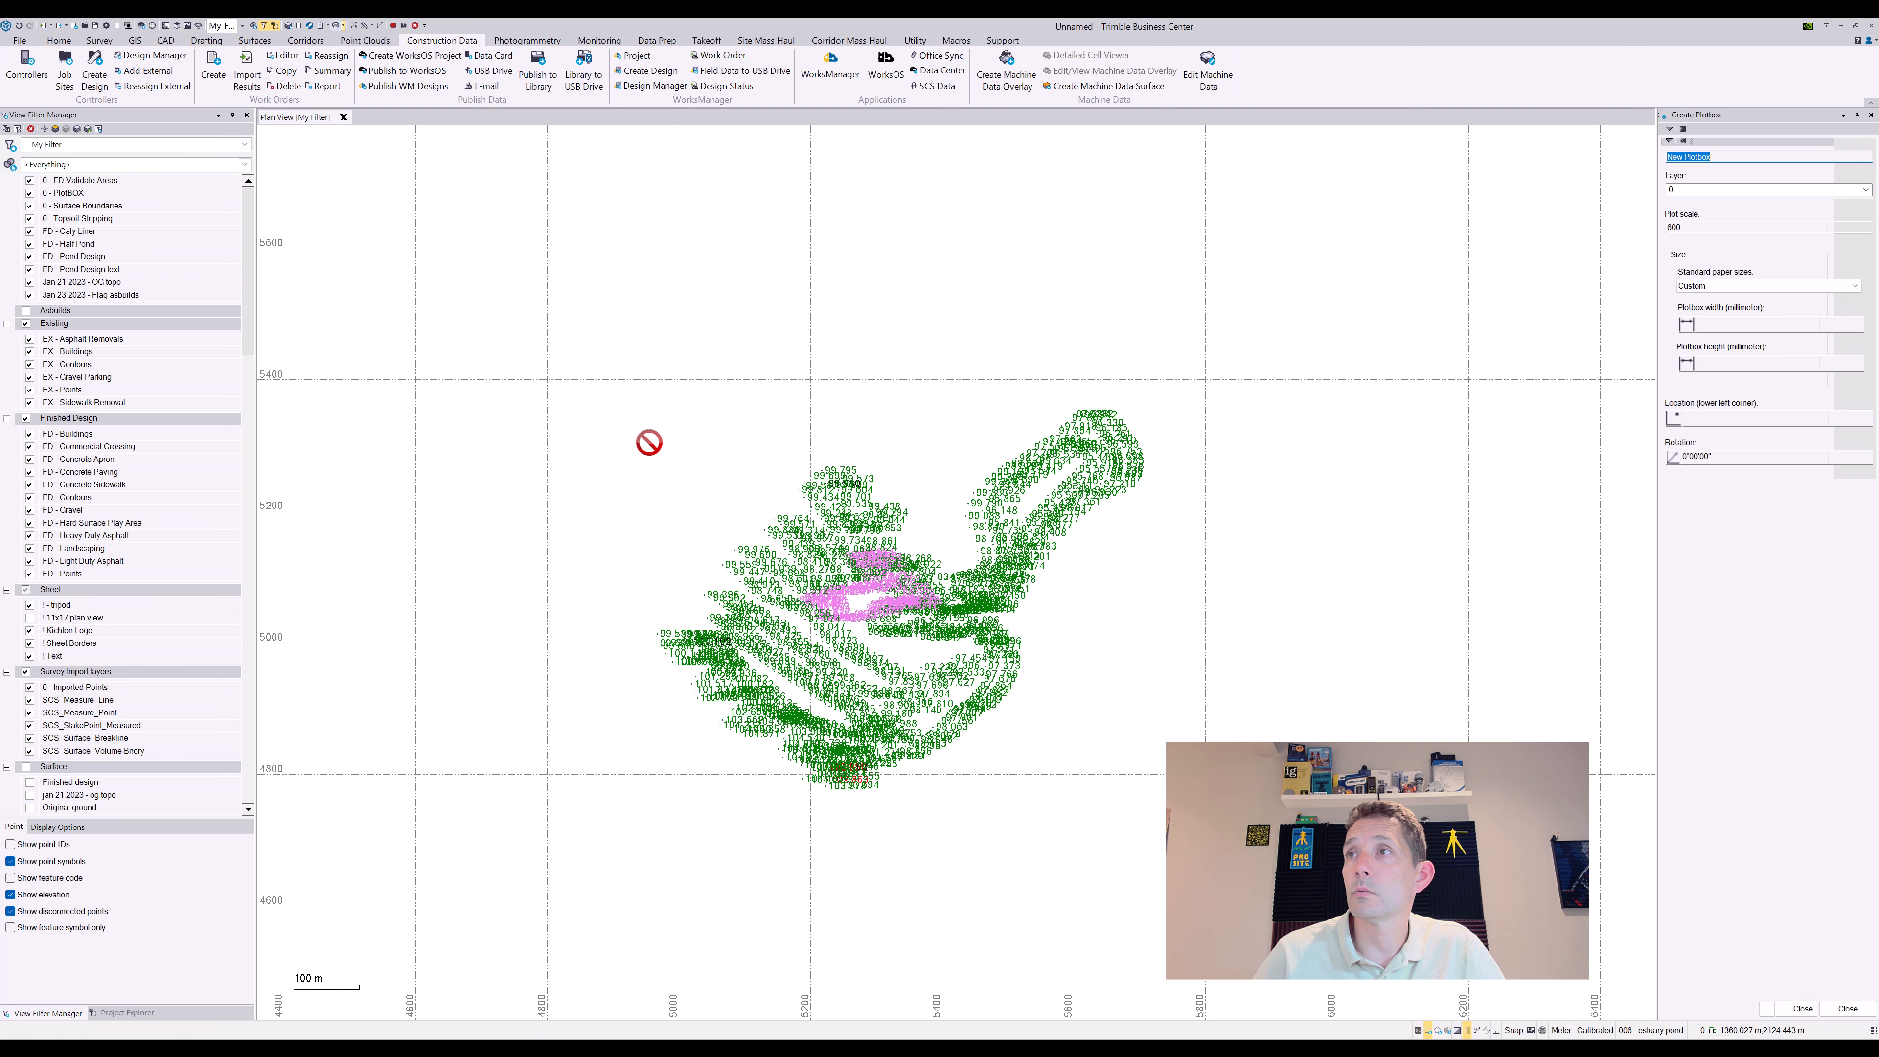
click(1749, 191)
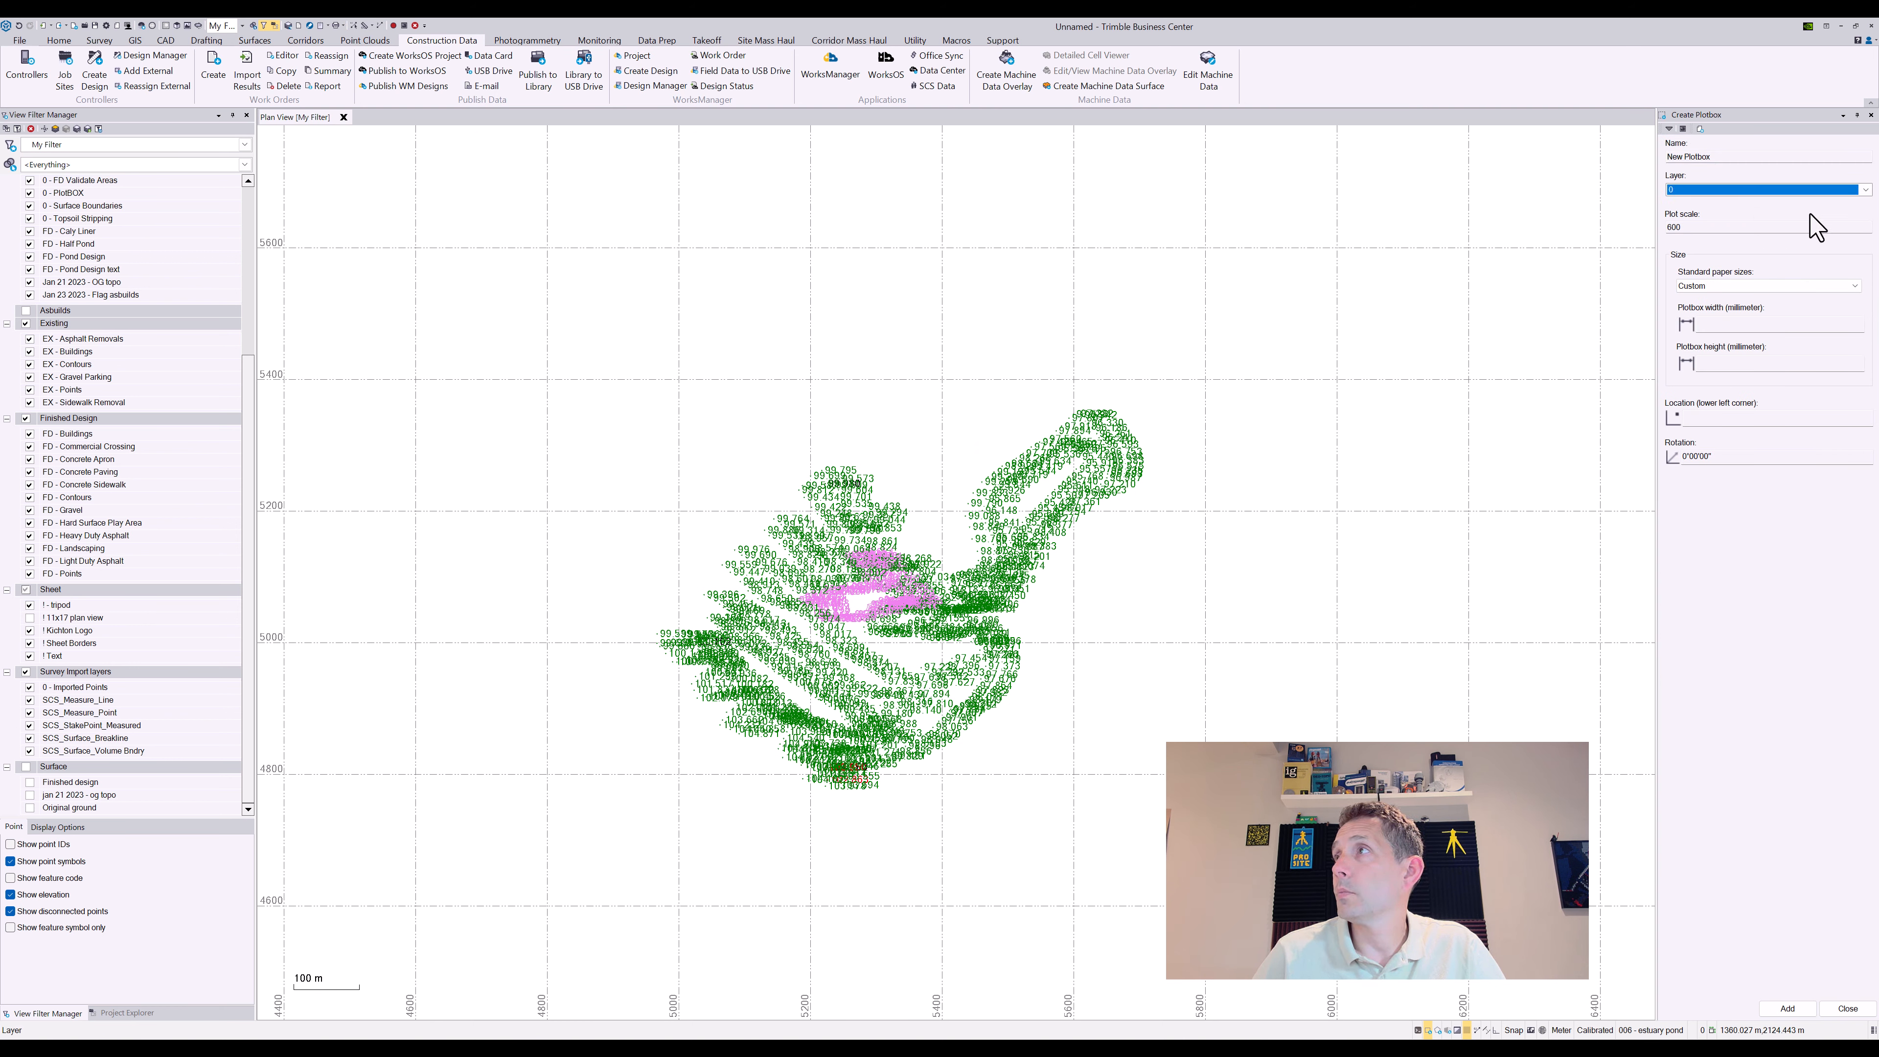
click(1864, 191)
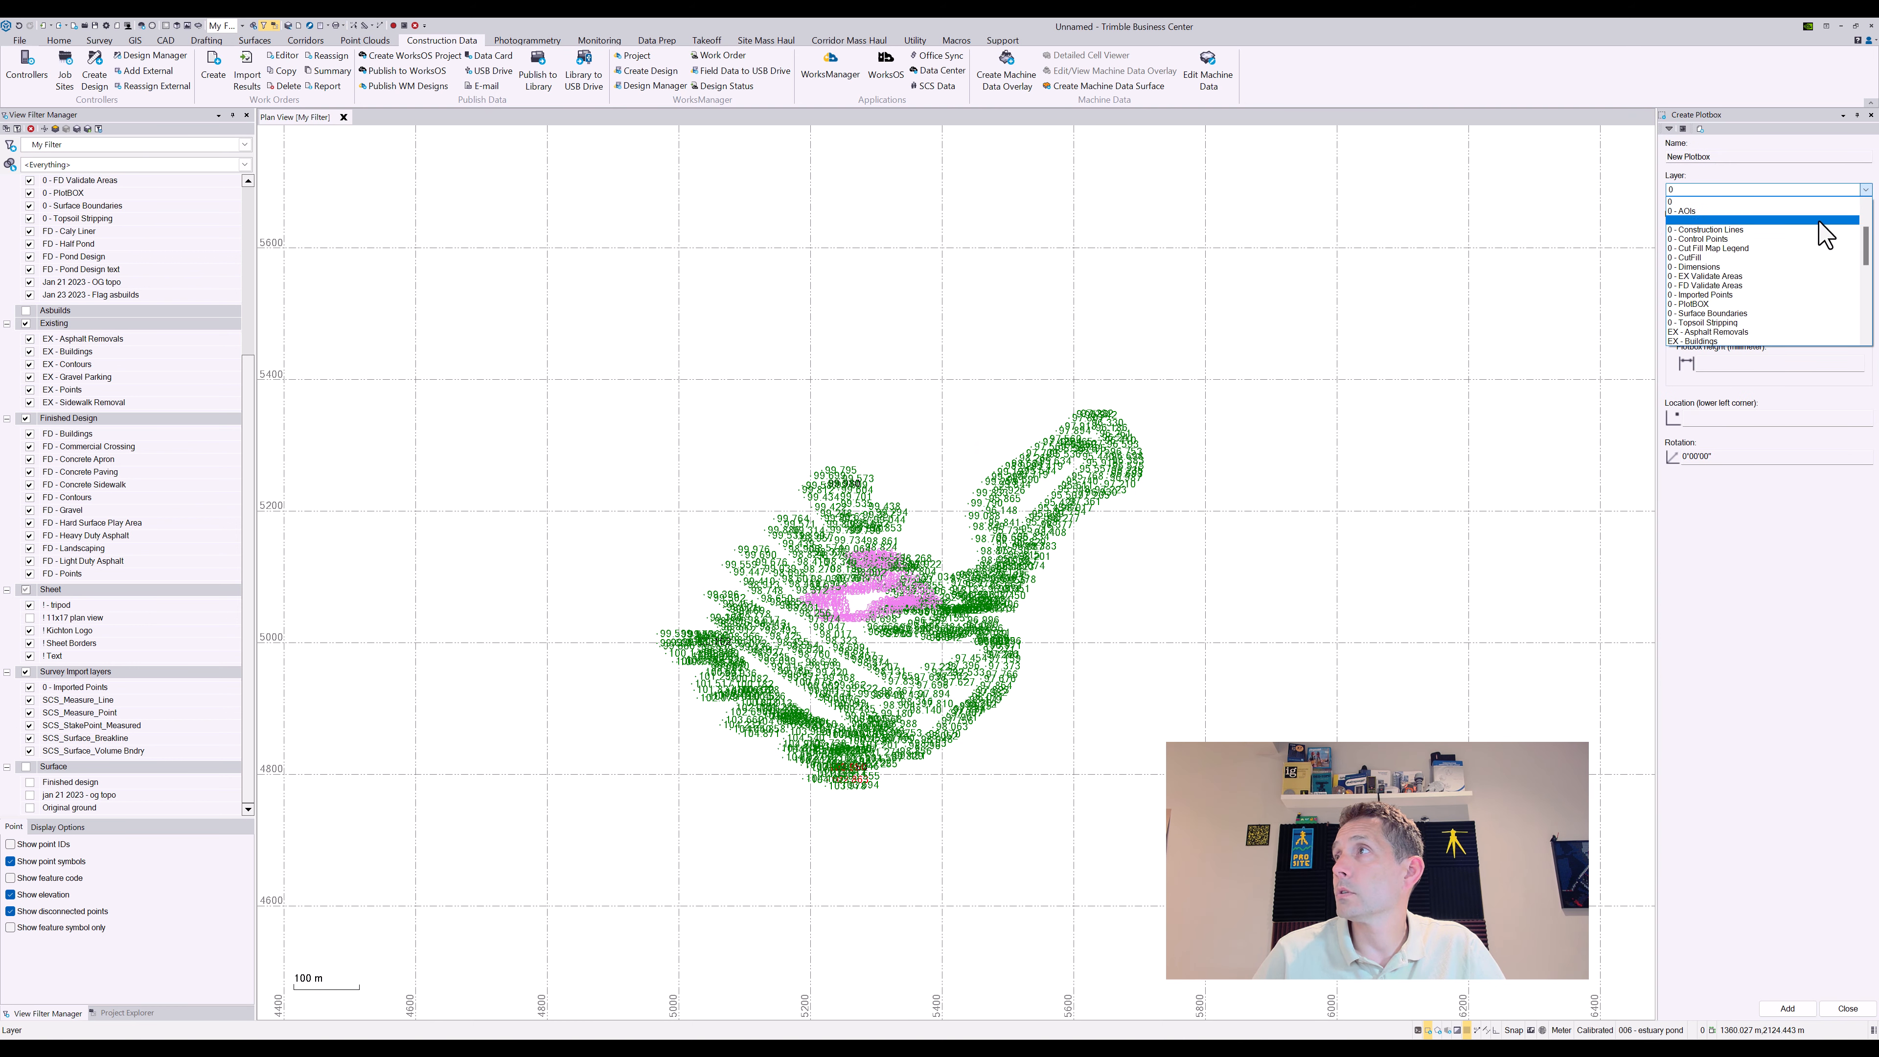
click(1732, 288)
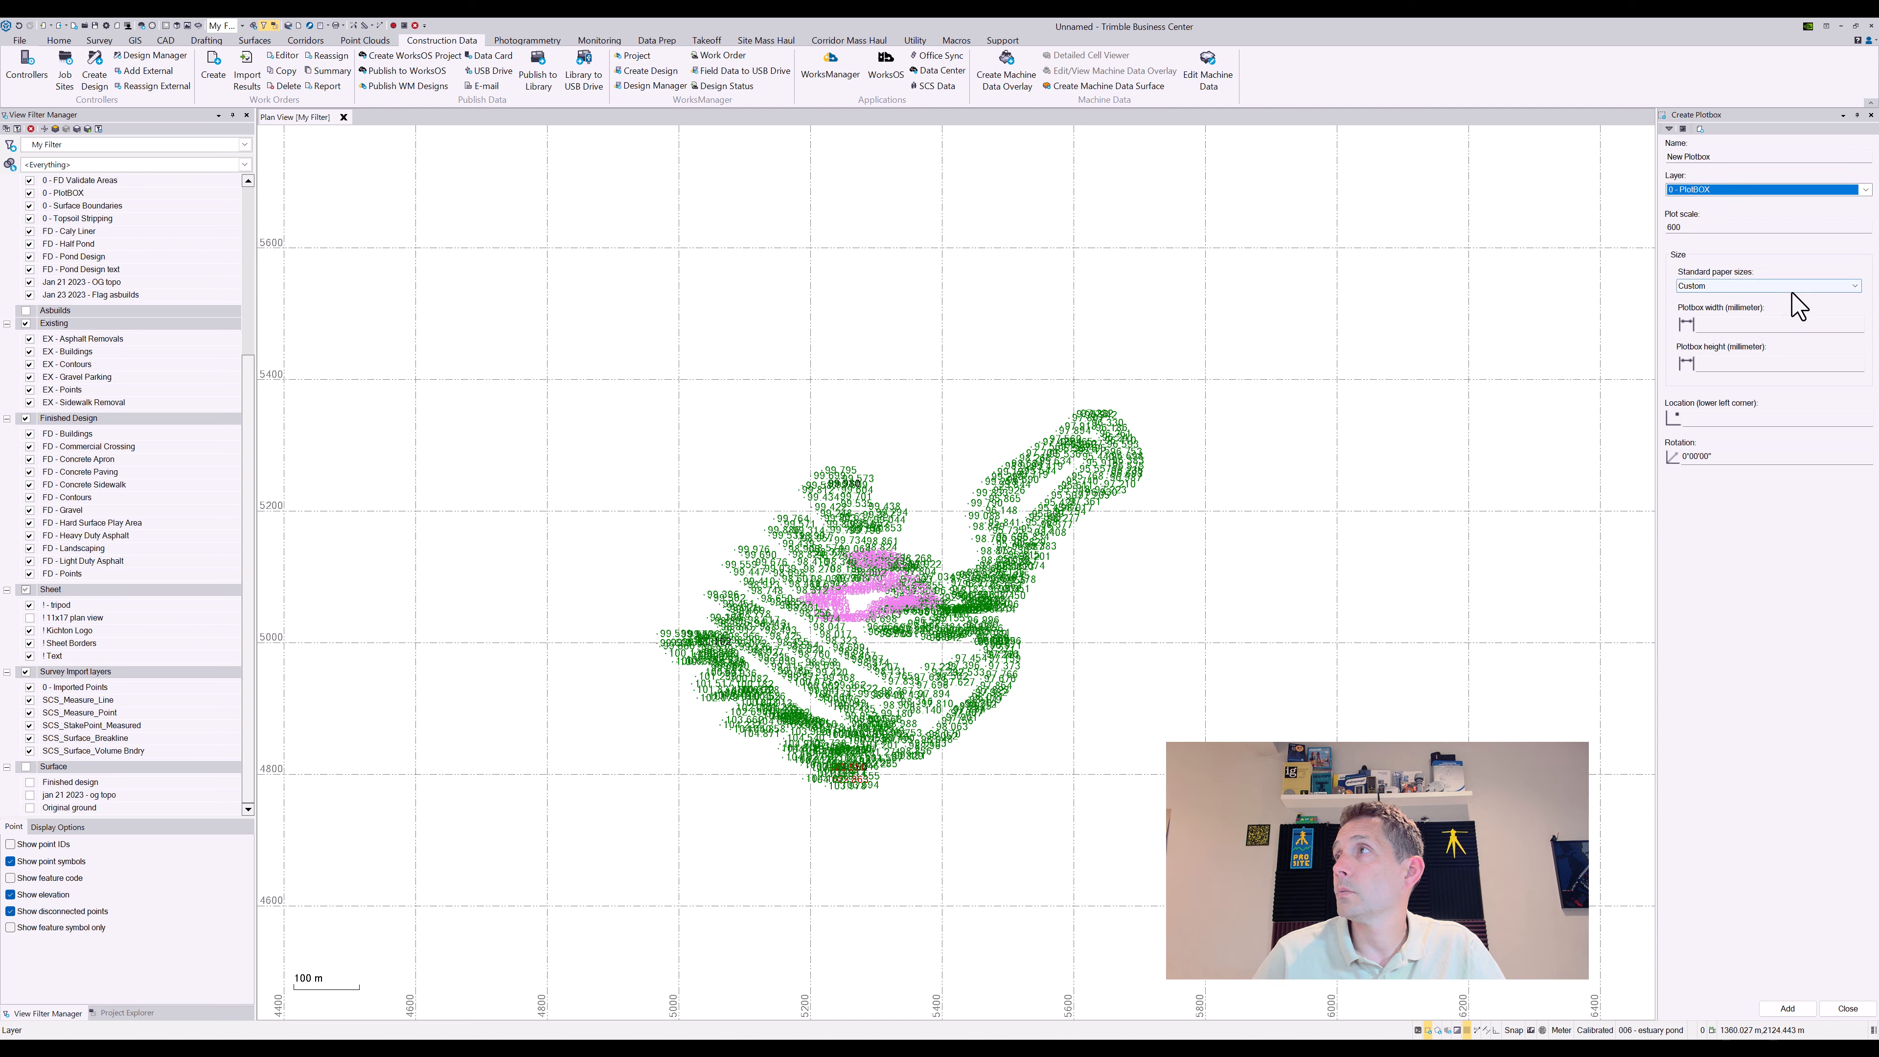
click(1802, 286)
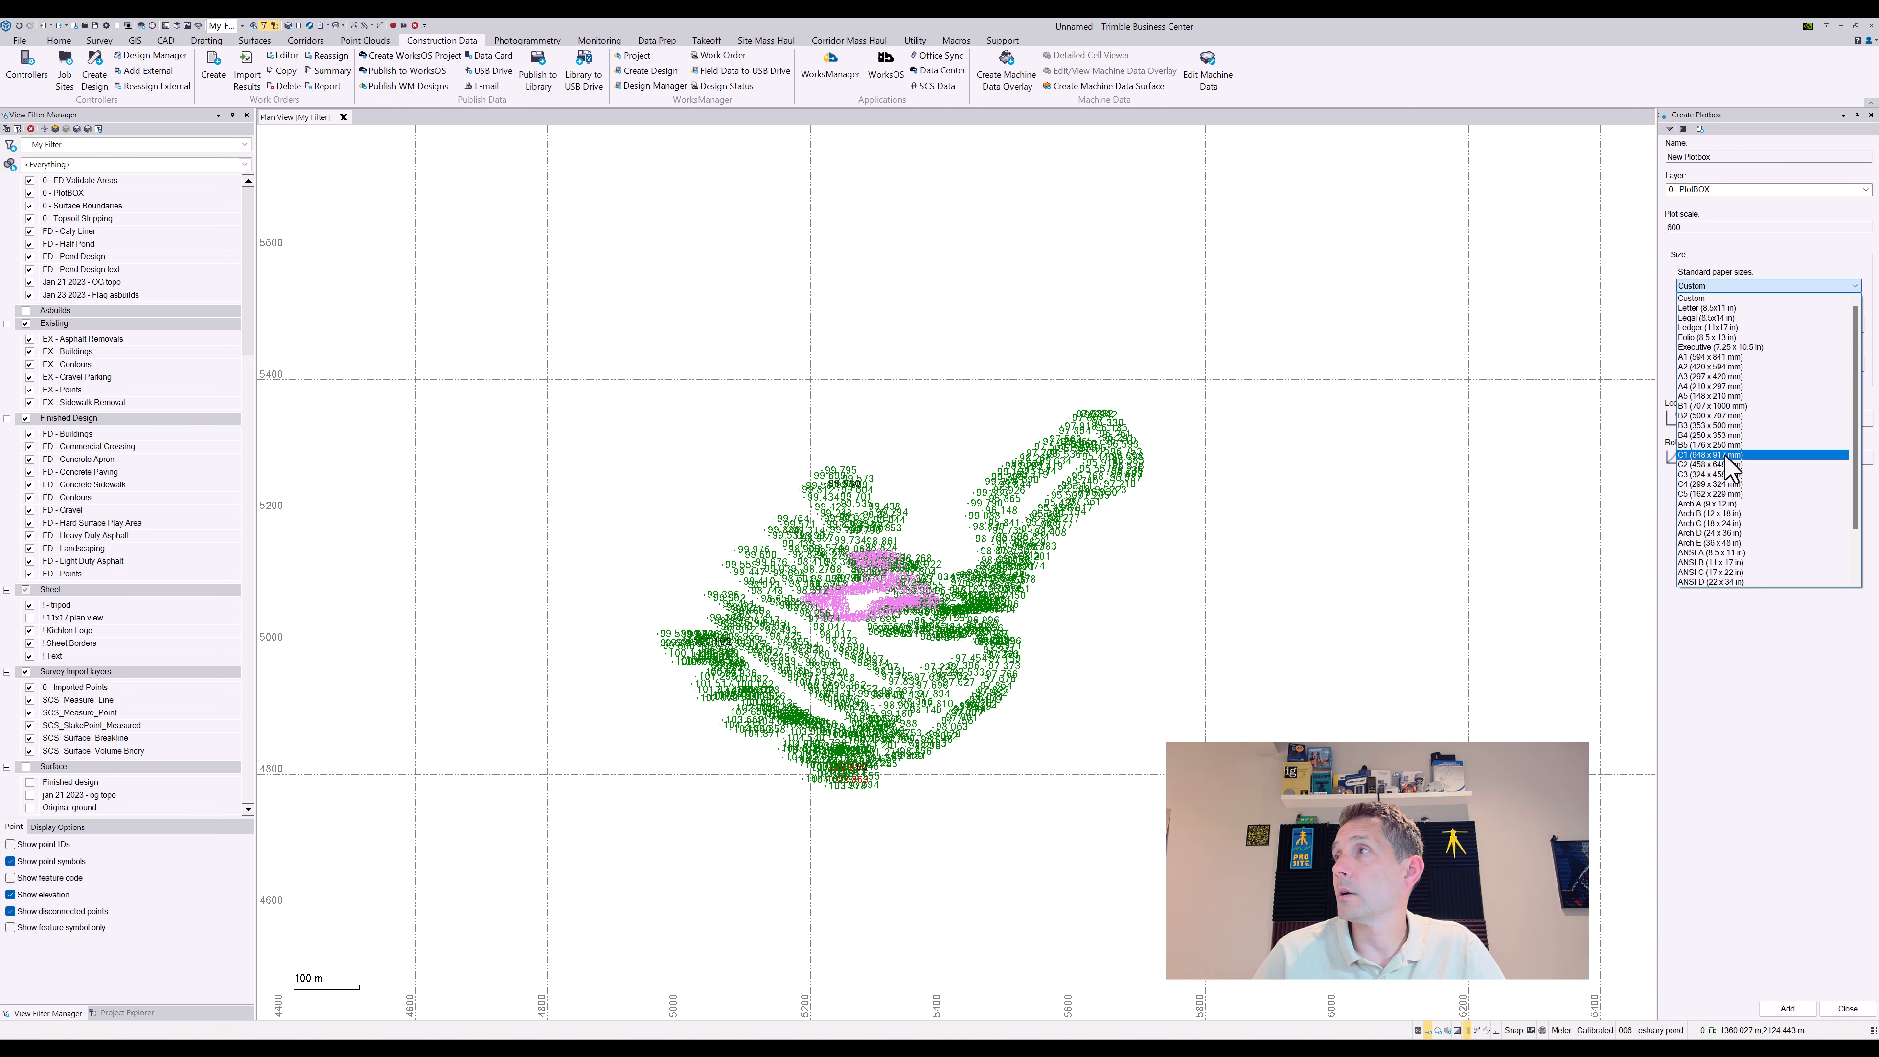
scroll(1722, 481, down, 1)
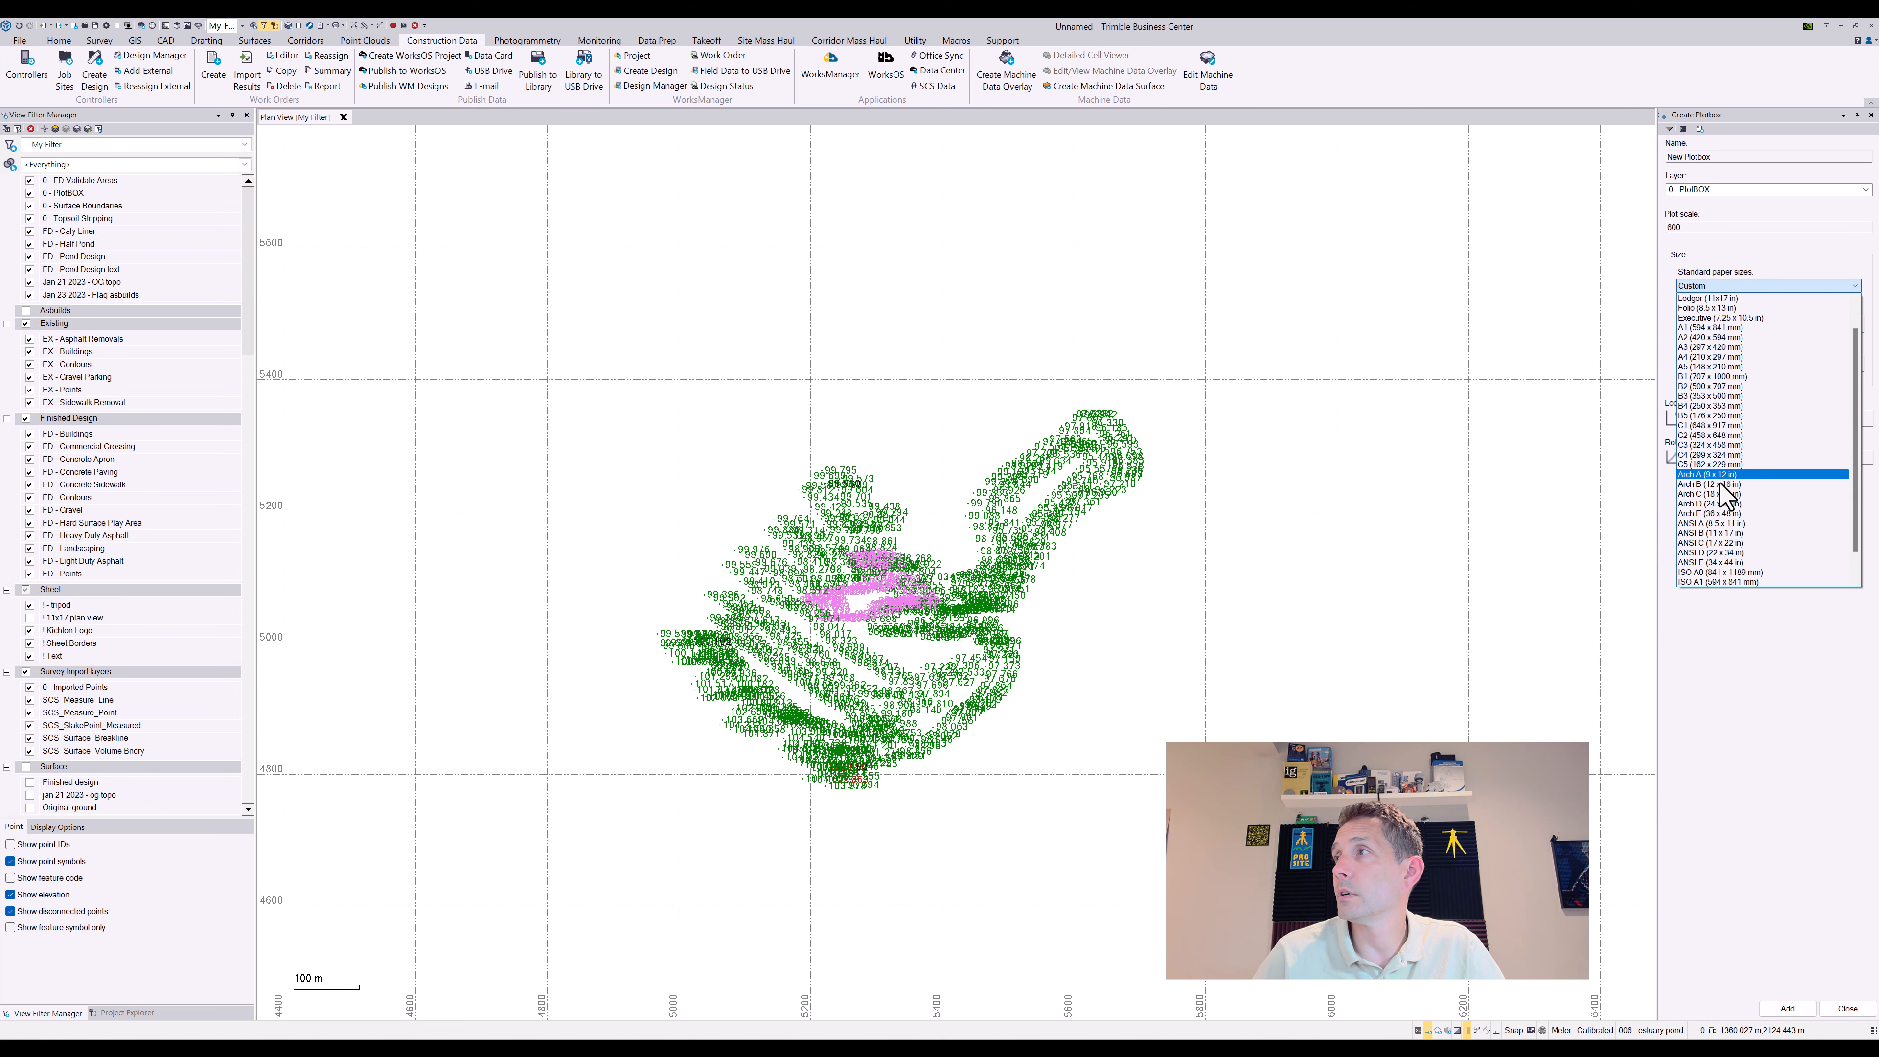
click(1726, 504)
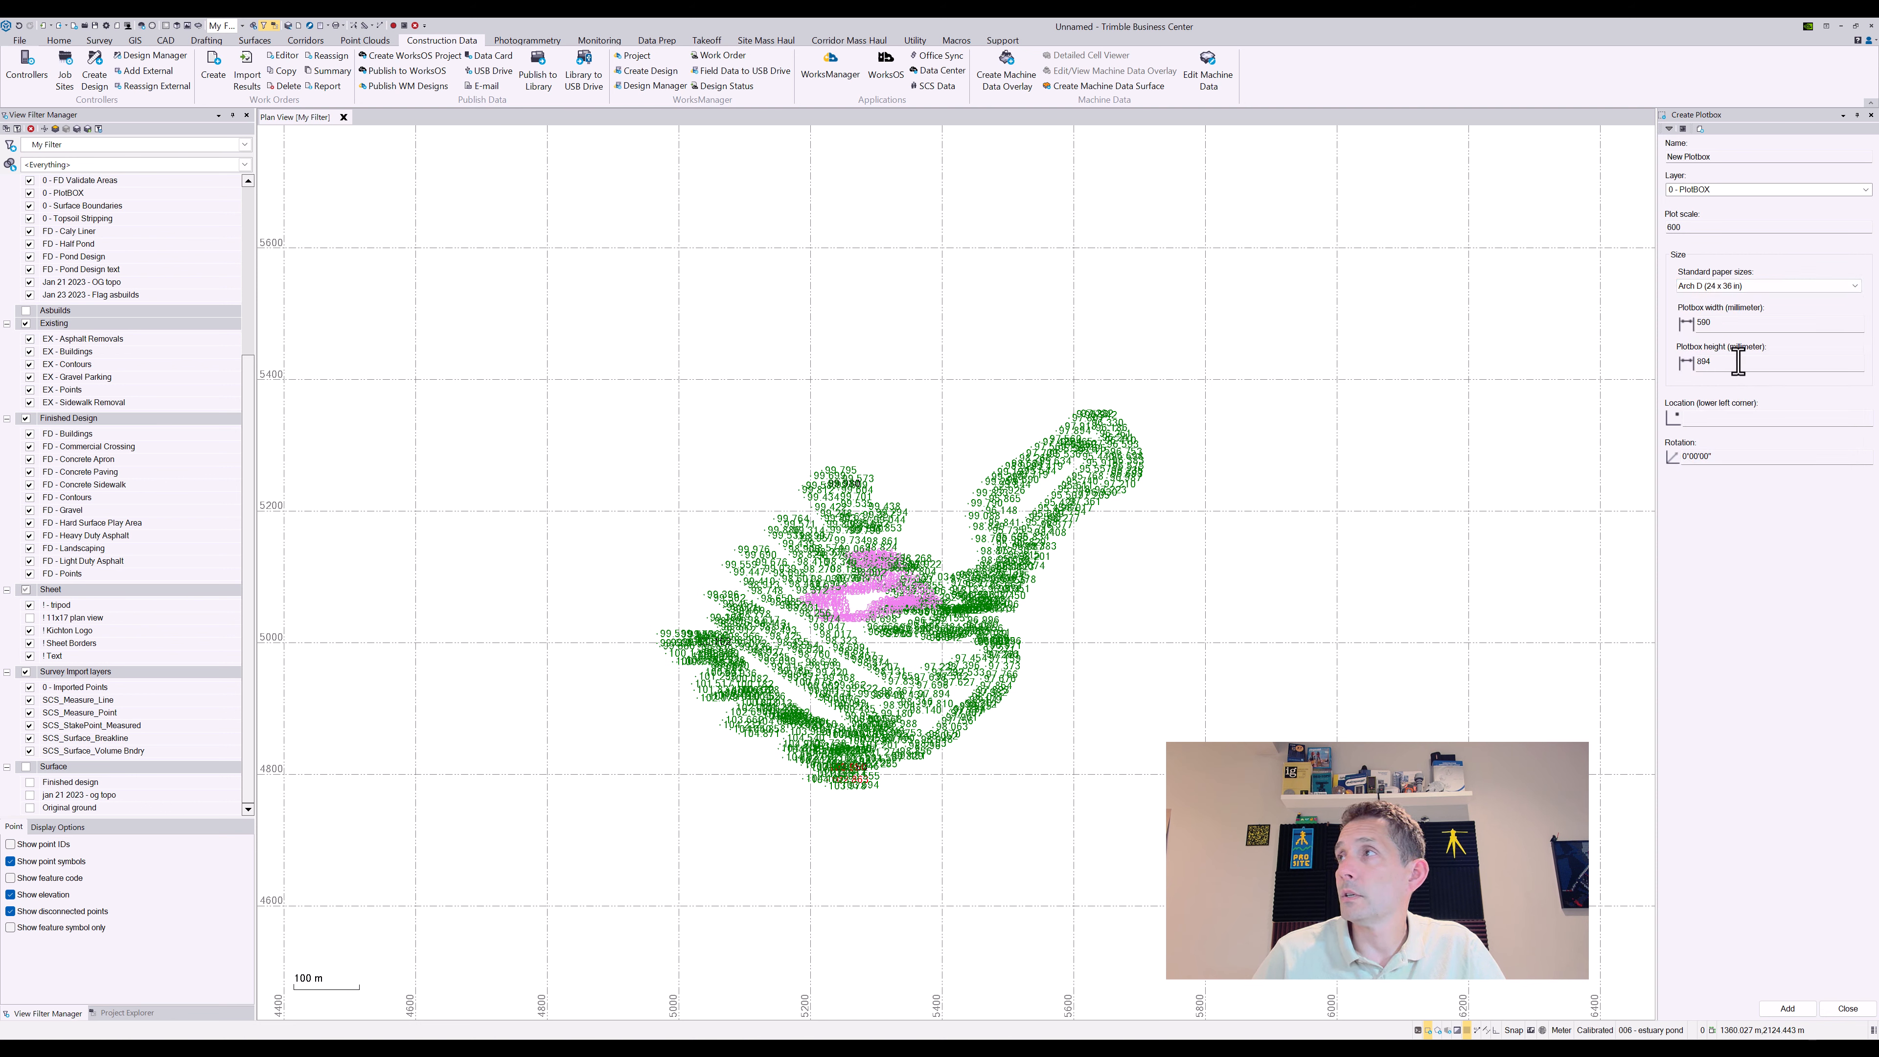
Set the plotbox width to 894 mm and its height to 590 mm for a landscape sheet
click(1731, 322)
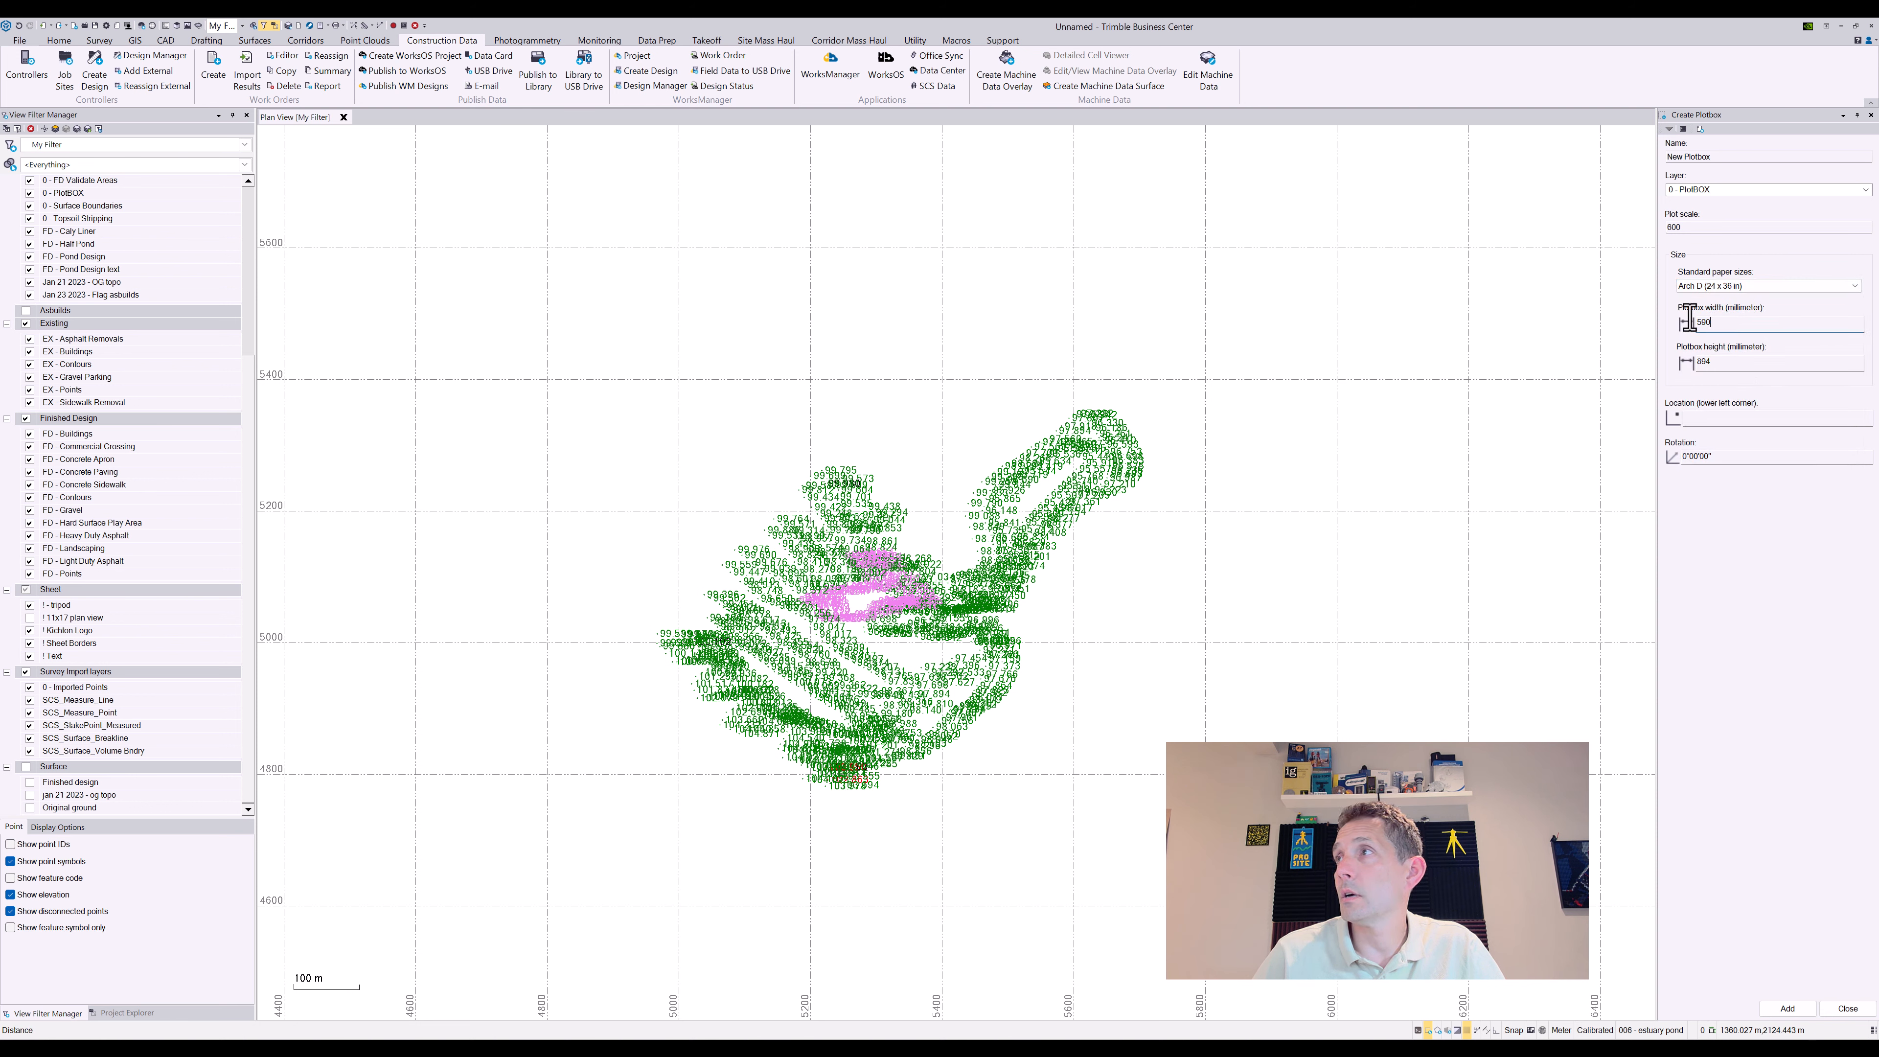
text(89)
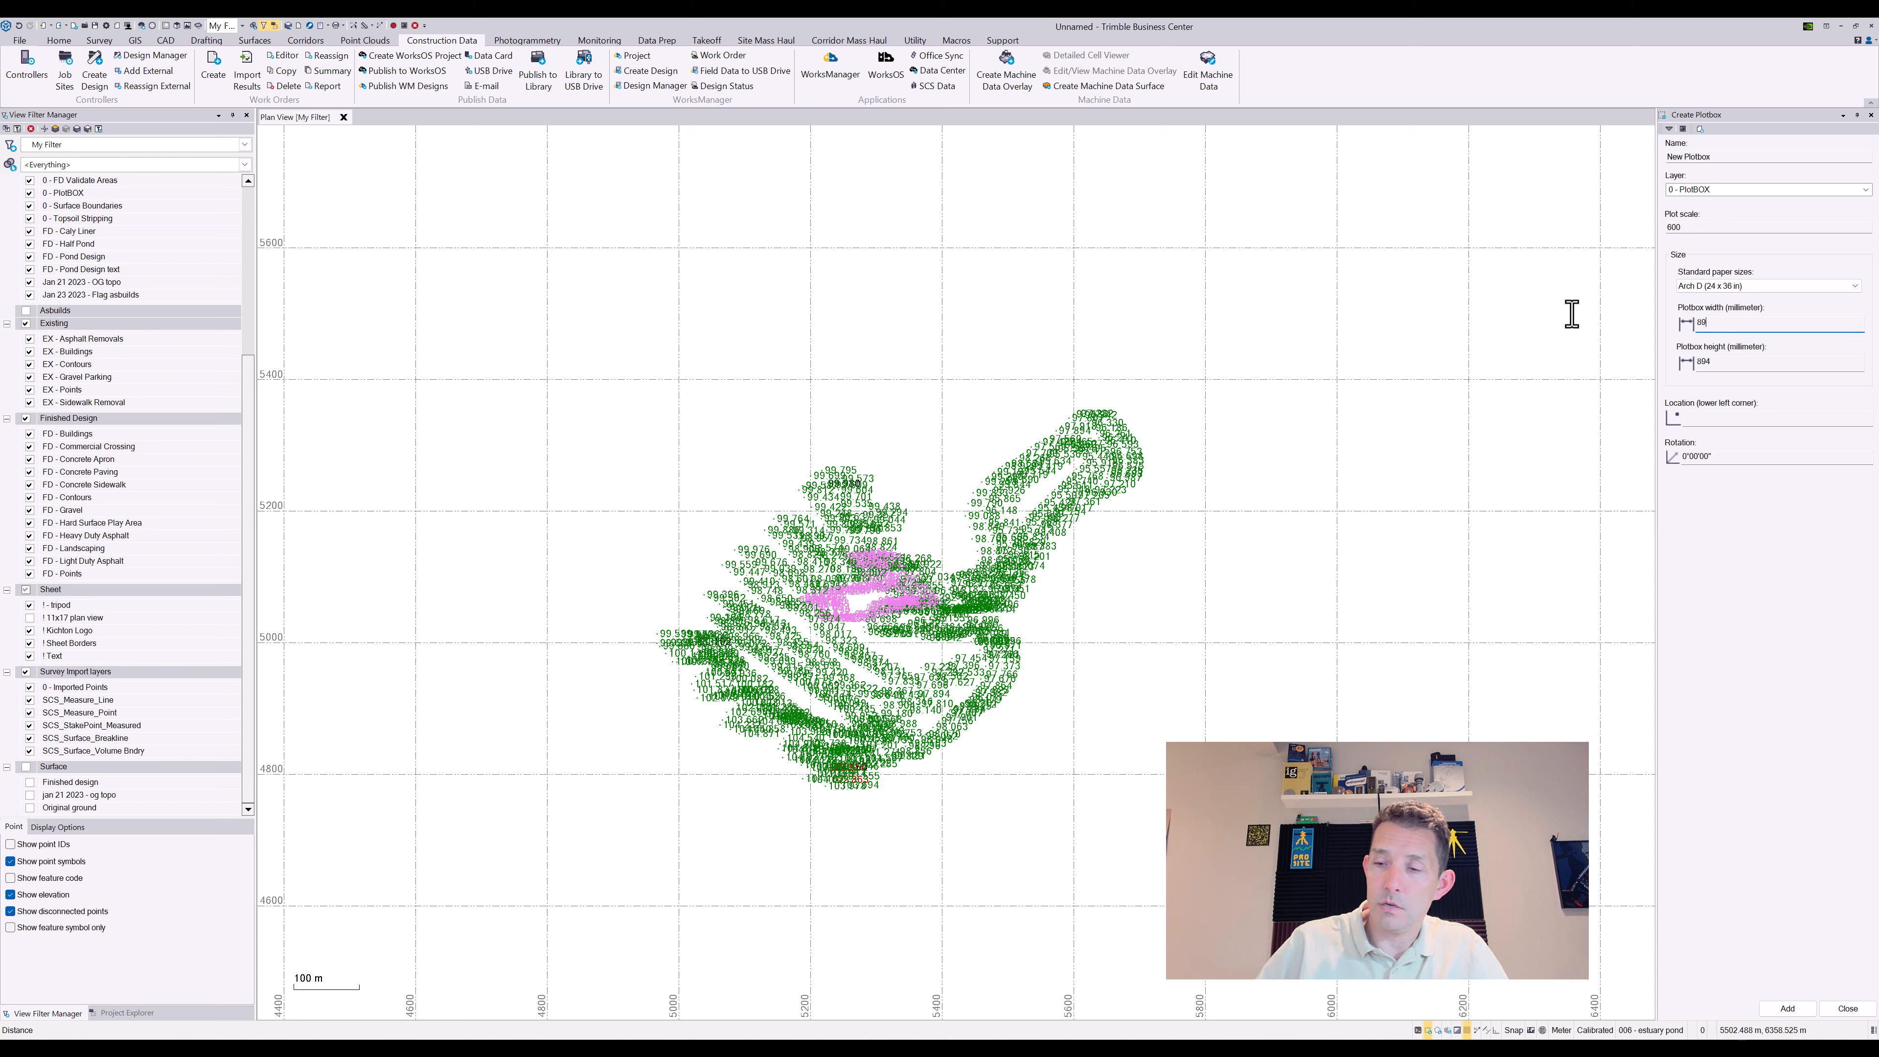
text(4)
click(1709, 362)
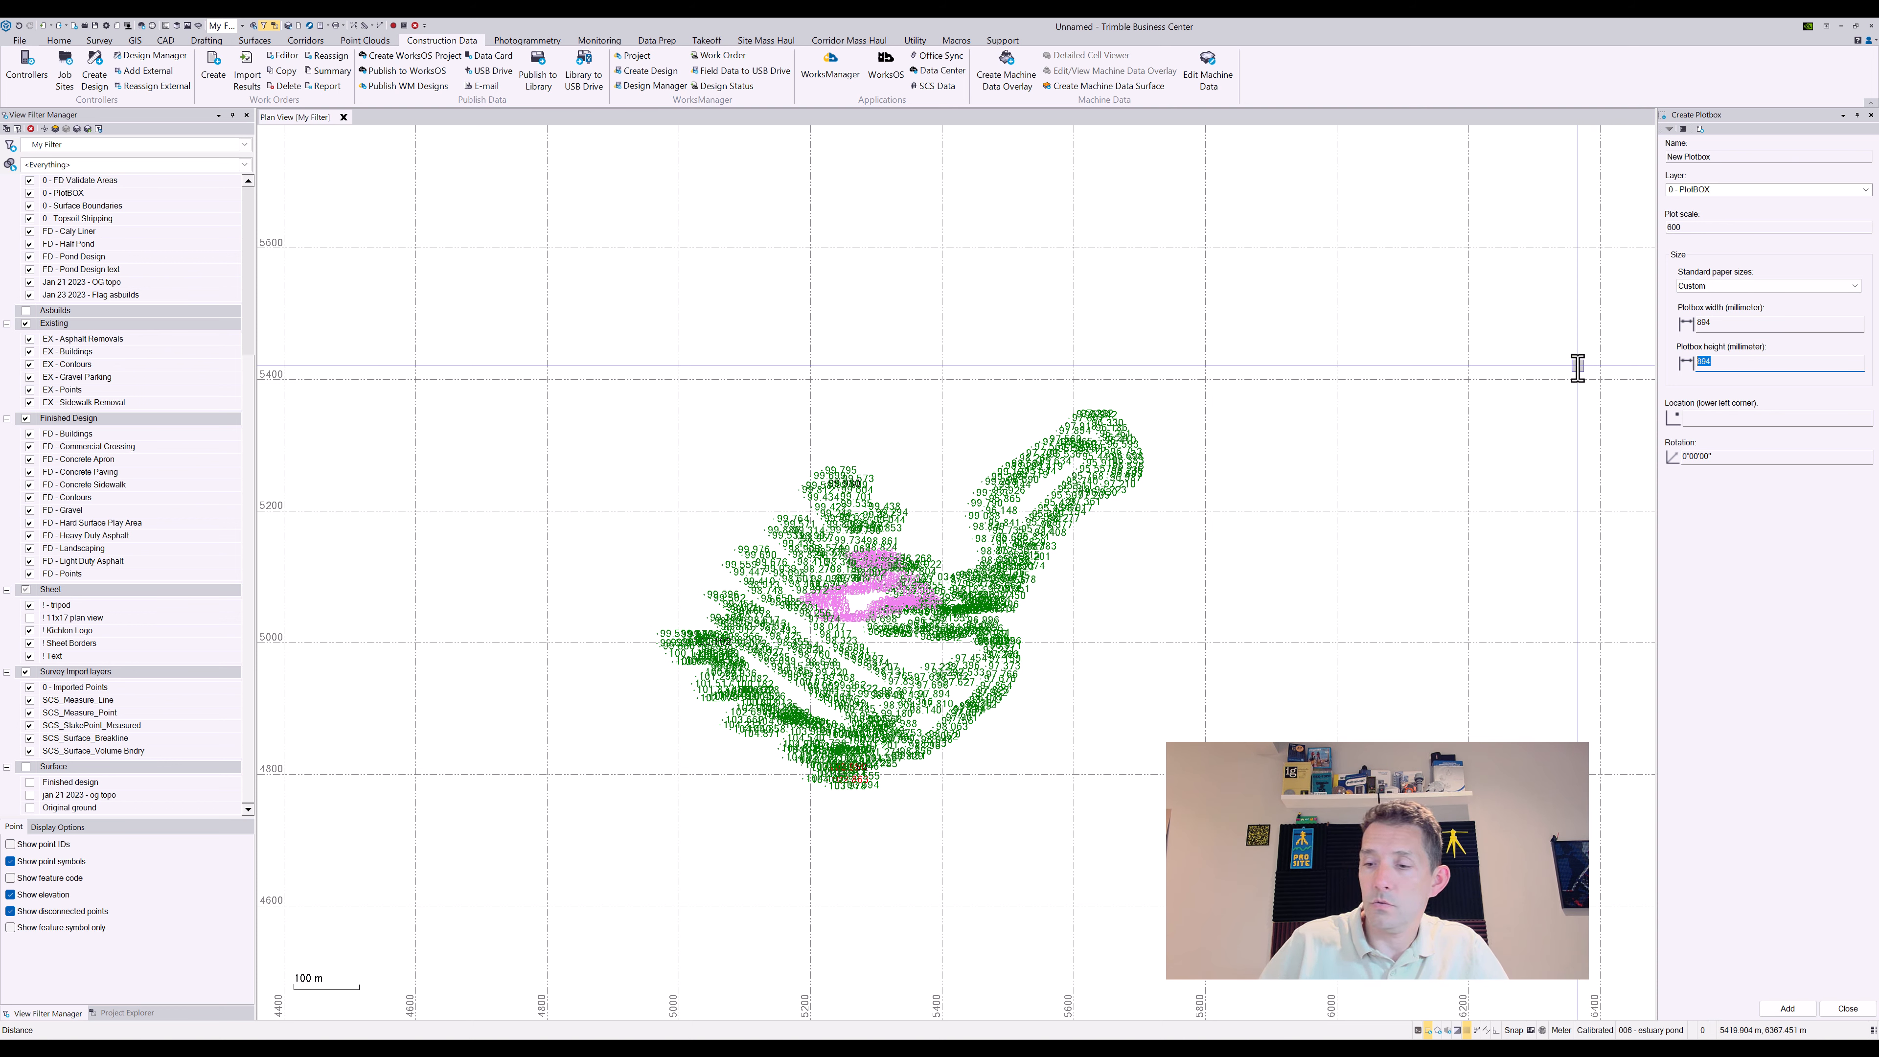
Place the plotbox with its lower-left corner southwest of the topo points and add it
click(1714, 416)
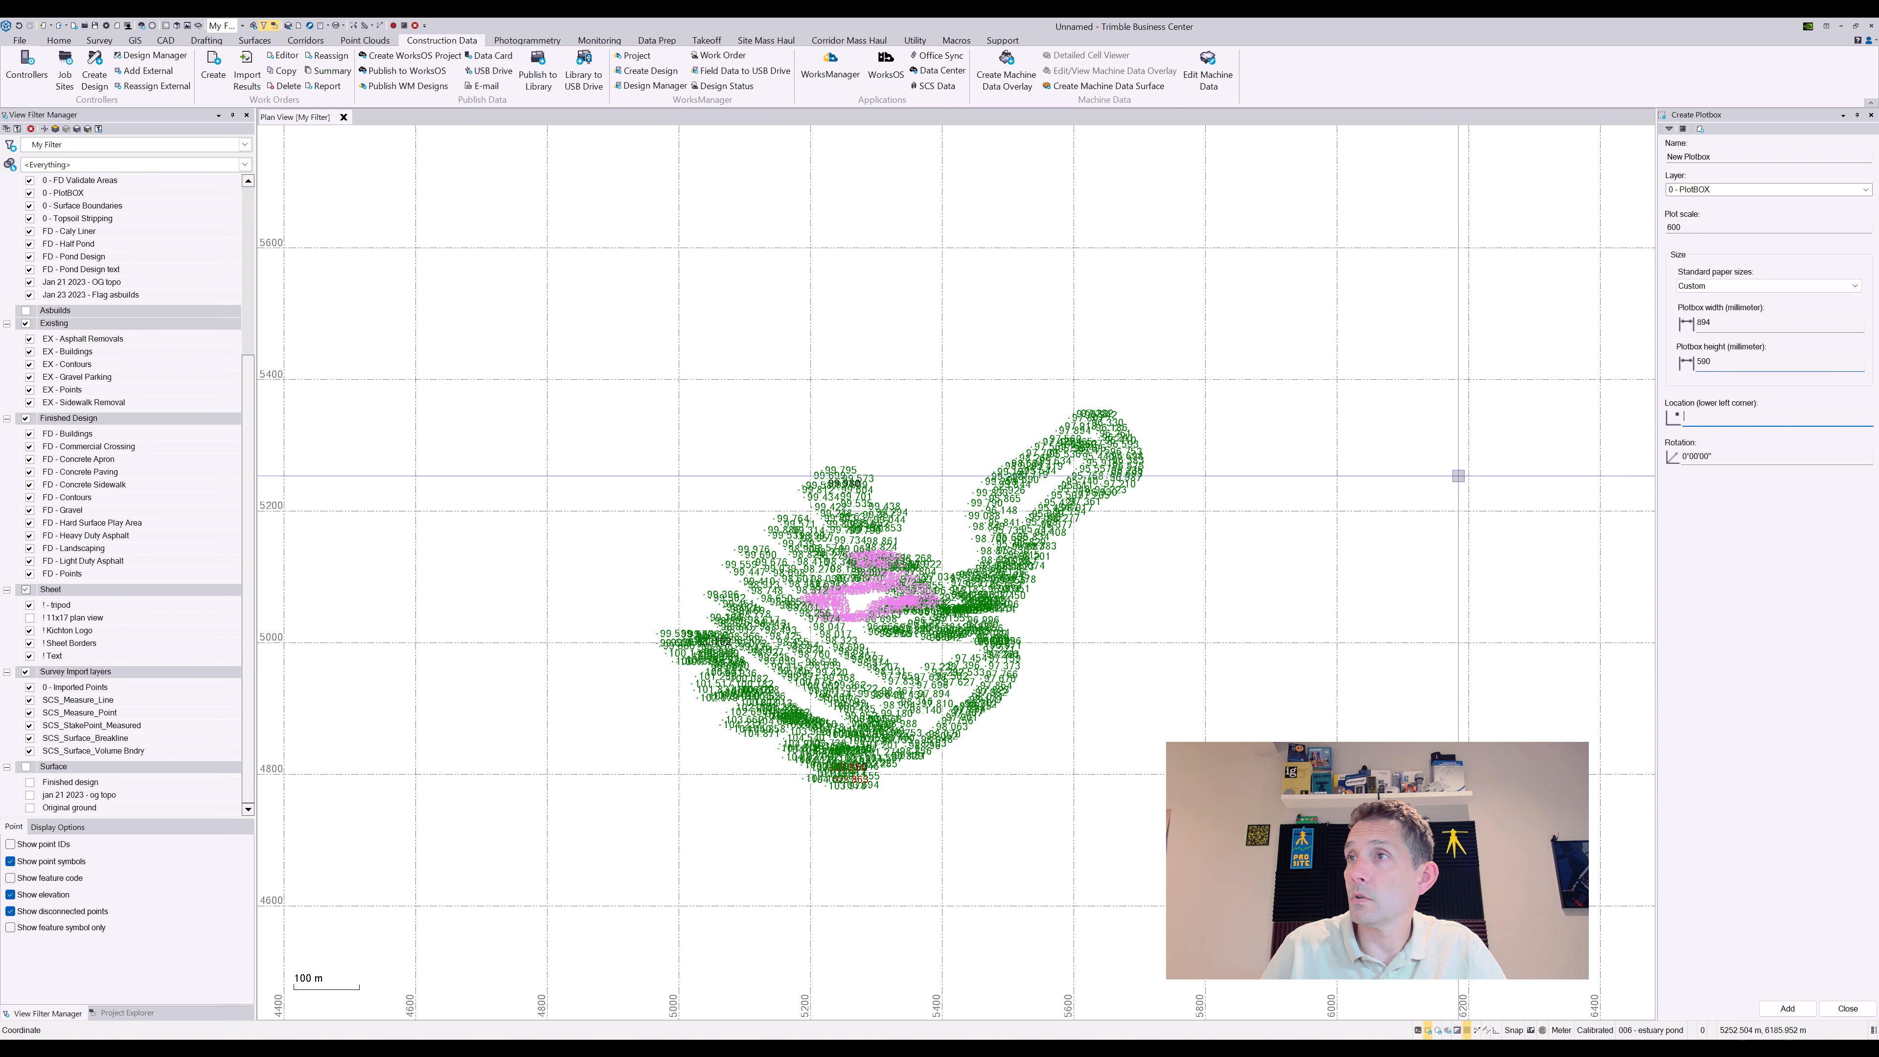
click(539, 846)
key(Return)
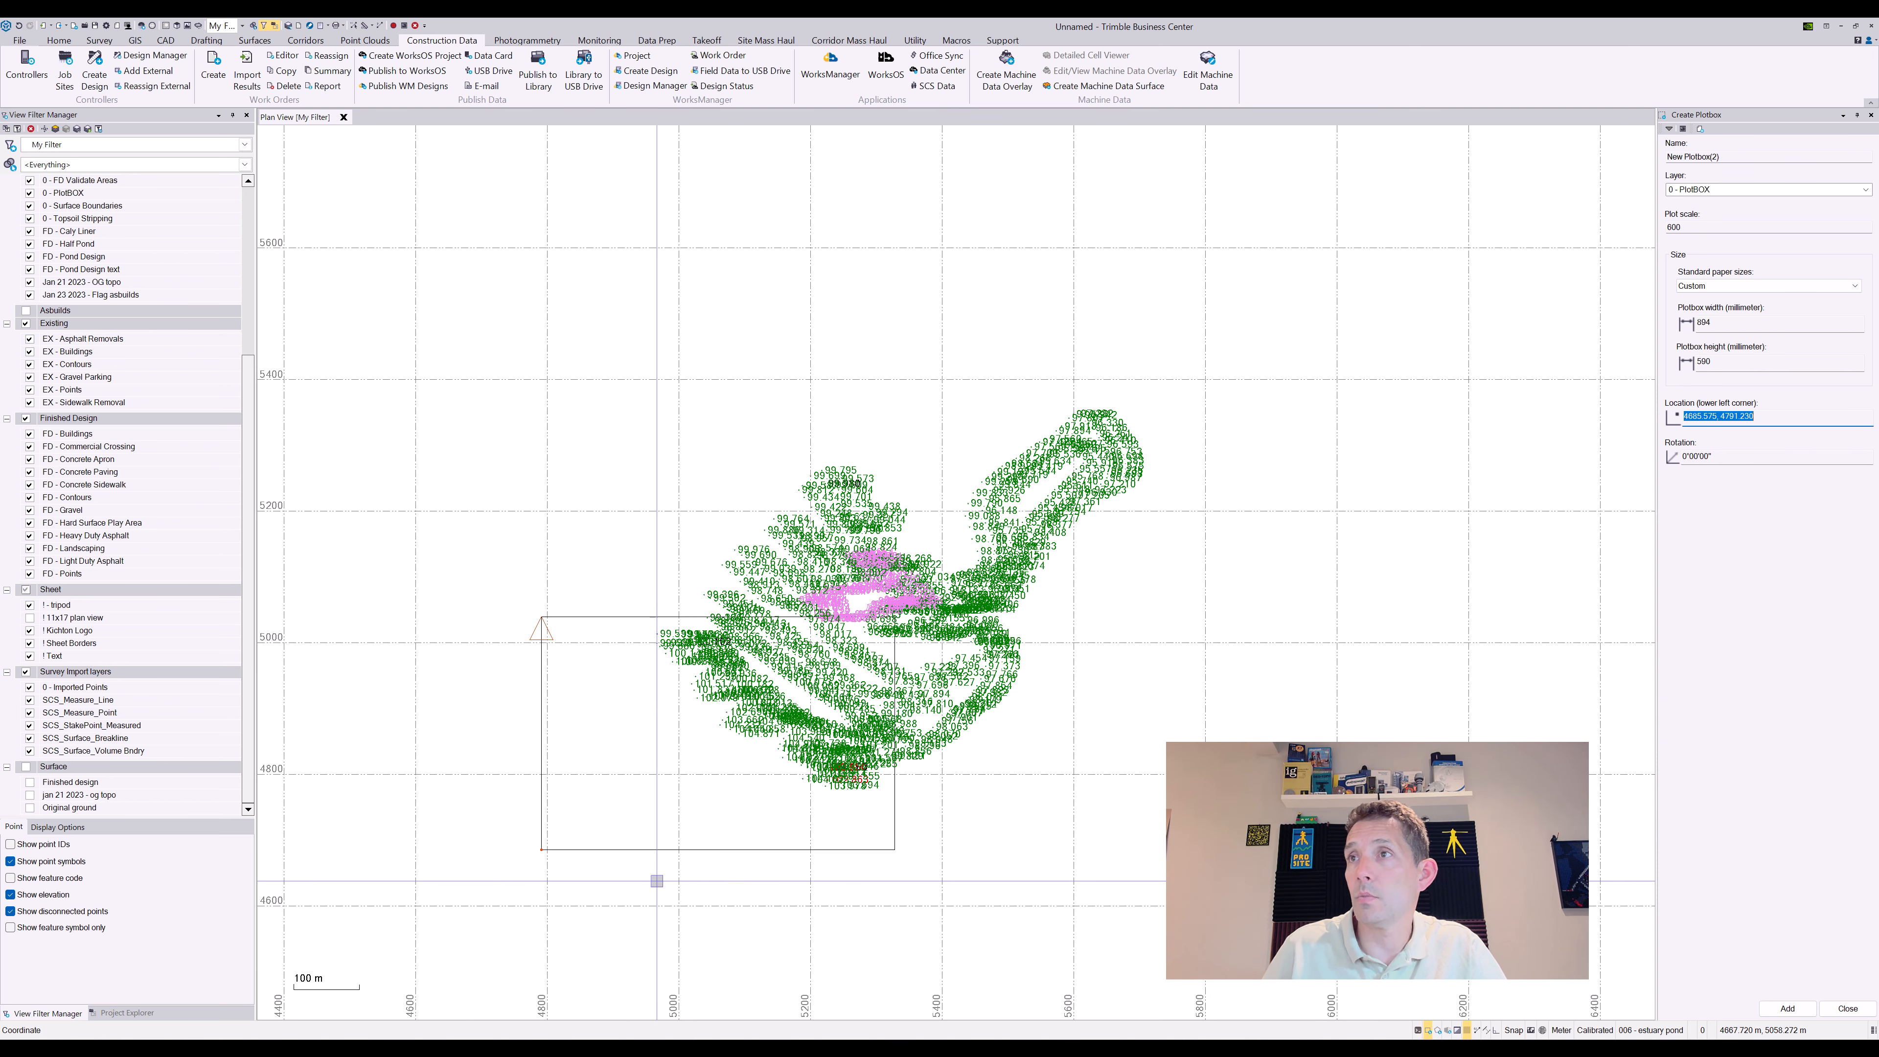
Move the plotbox northeast by its lower-left corner grip so its bottom edge sits just below the topo points
click(700, 848)
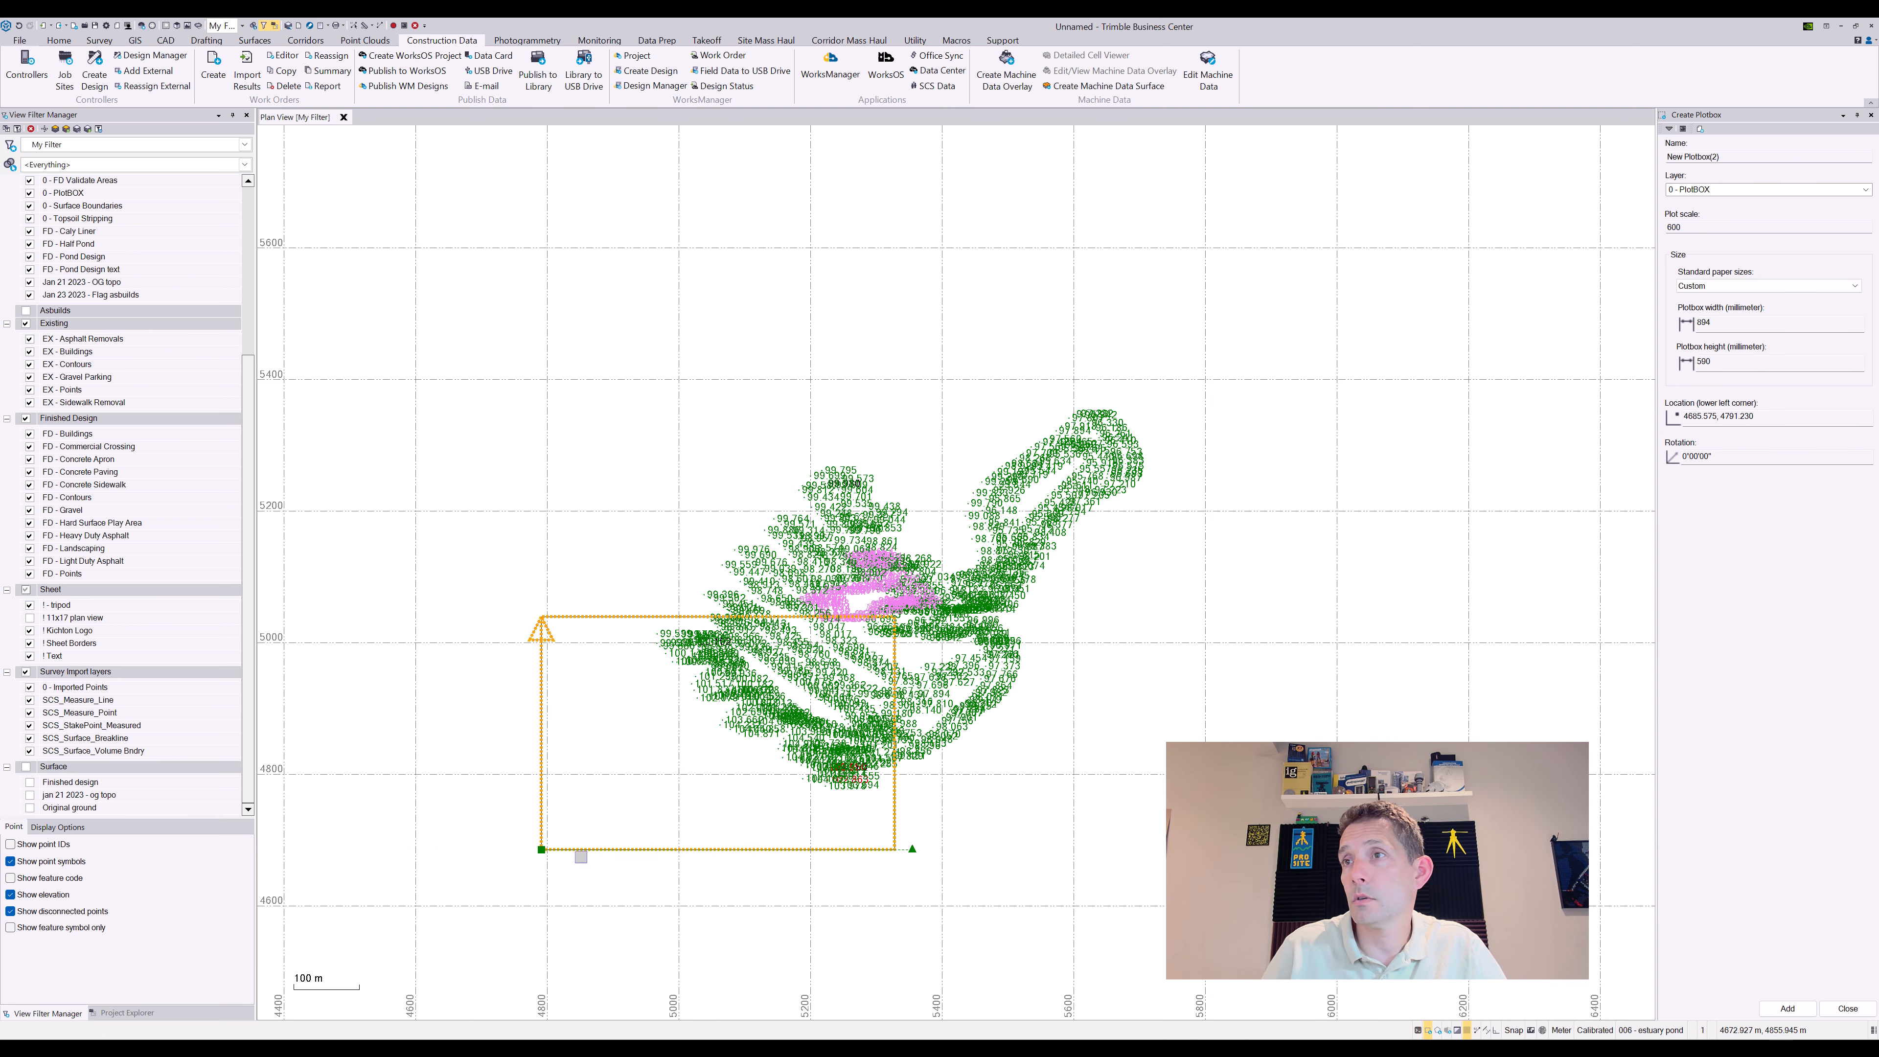
click(574, 806)
click(559, 848)
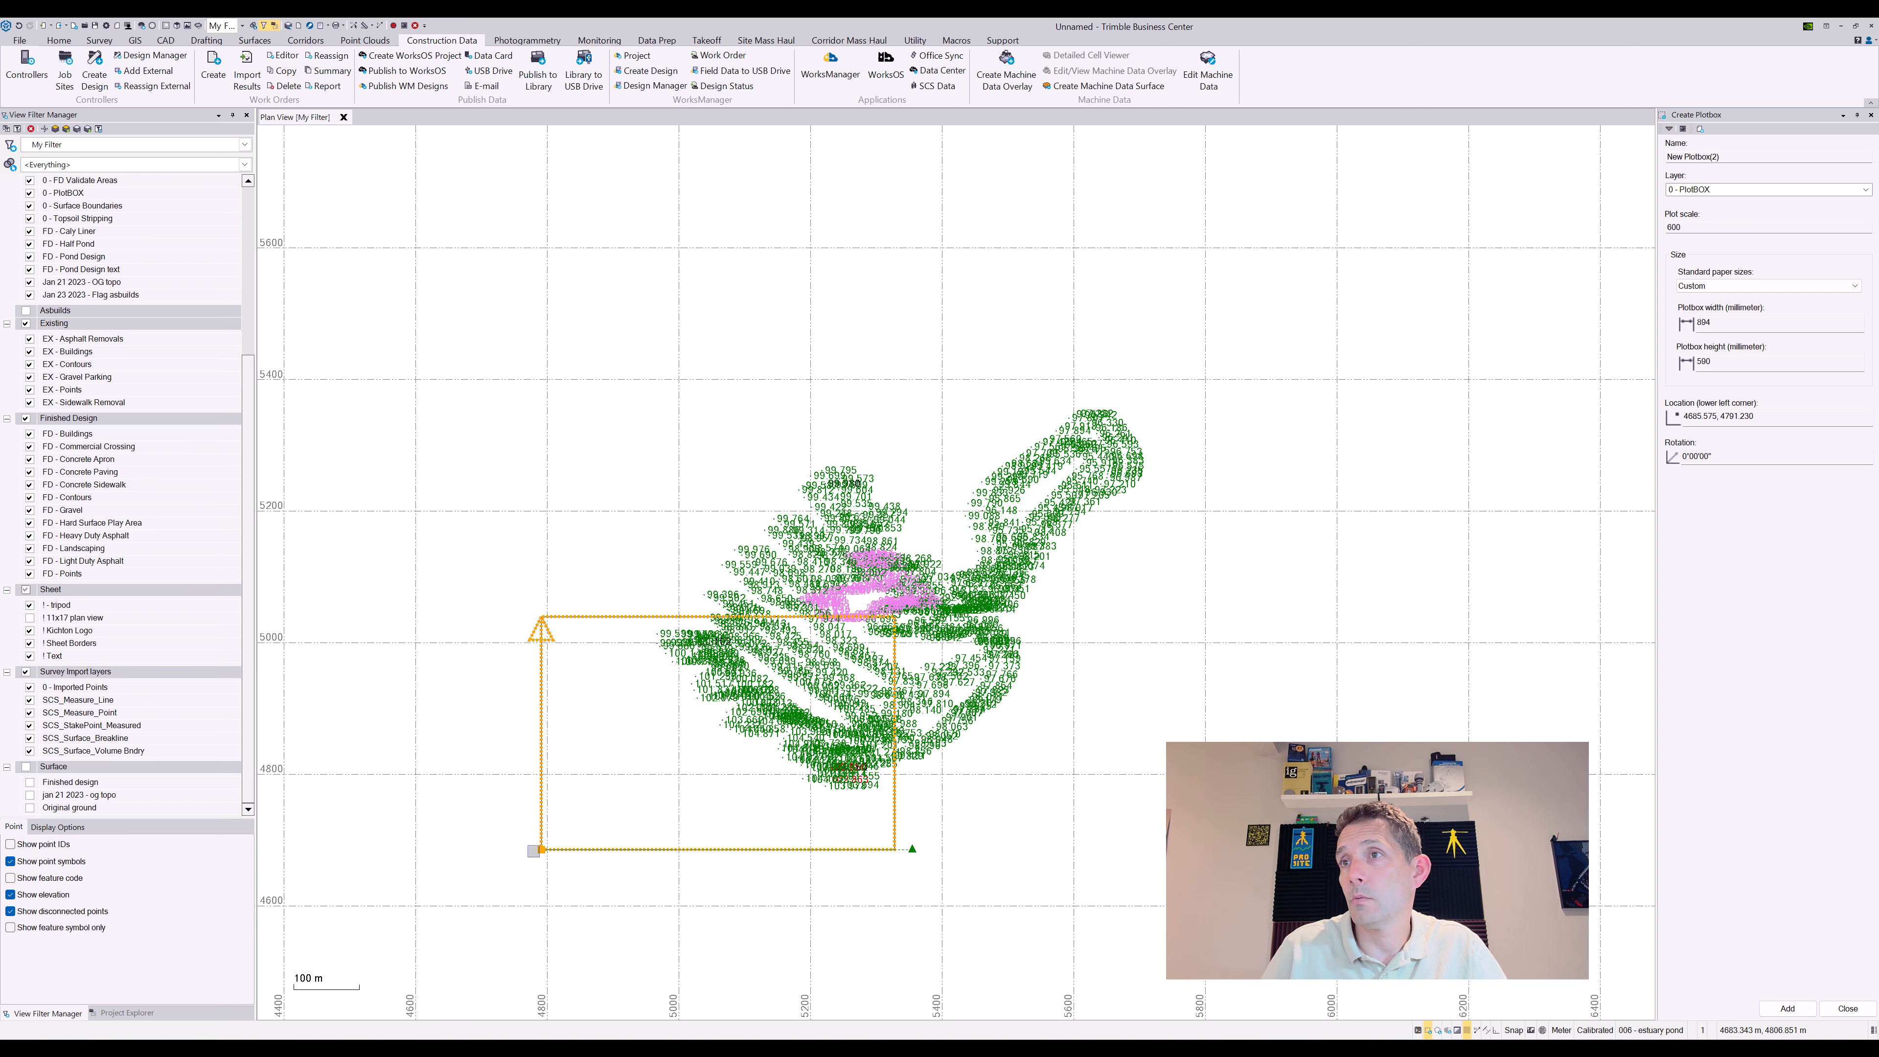
click(541, 849)
click(612, 794)
Open the placed plotbox's properties and set its scale to 1400
right_click(685, 791)
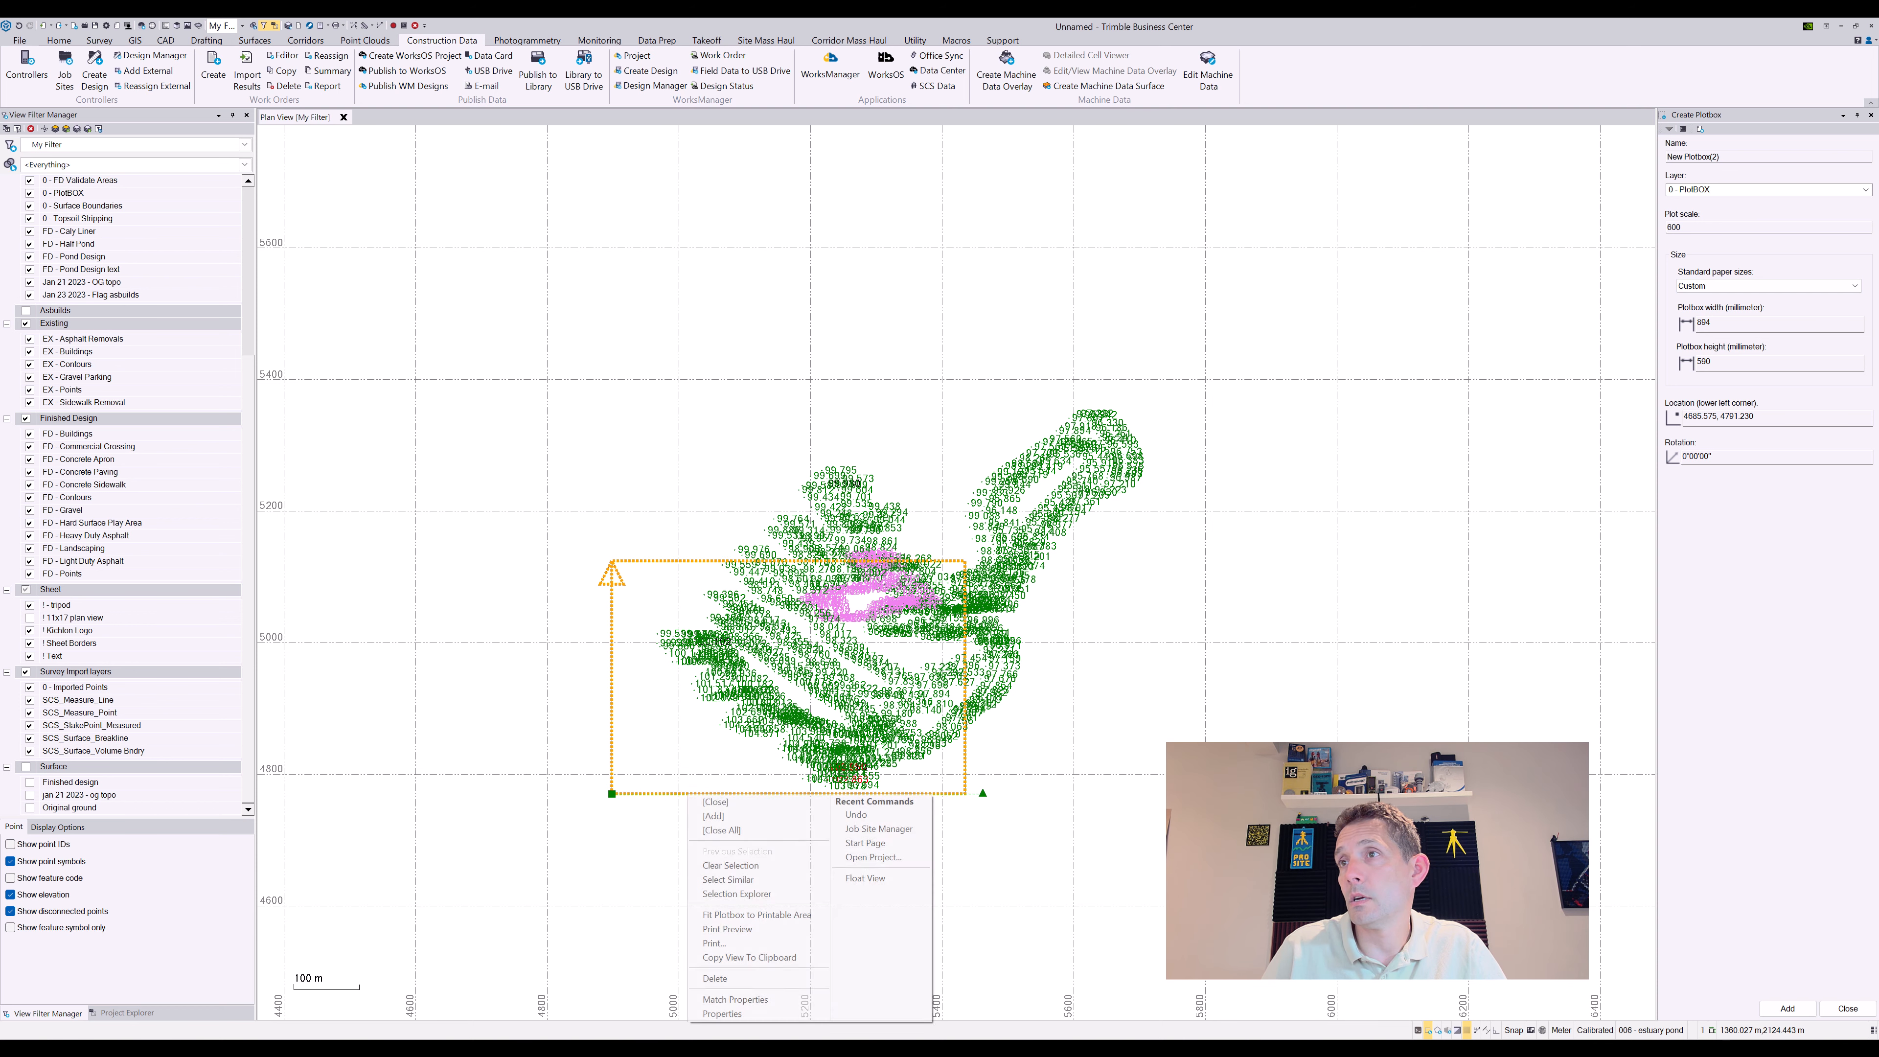
click(736, 1001)
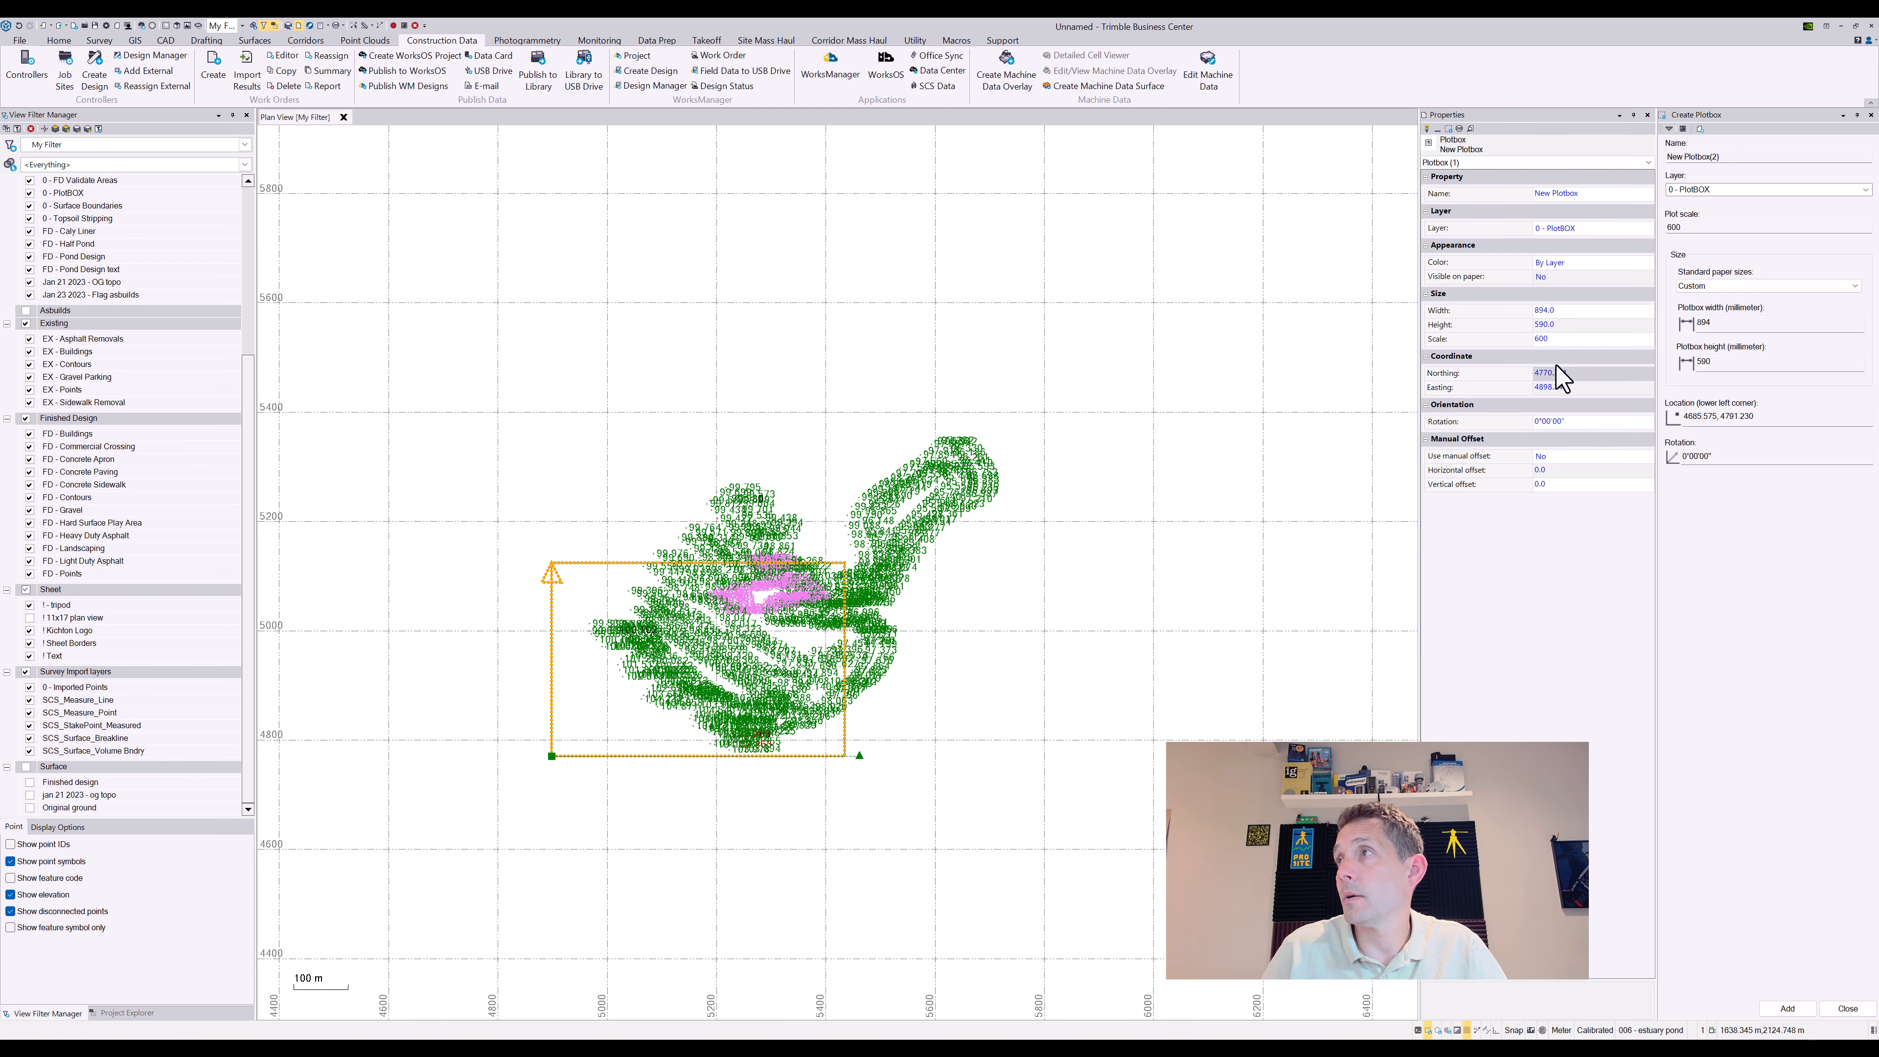
click(1535, 340)
click(1563, 338)
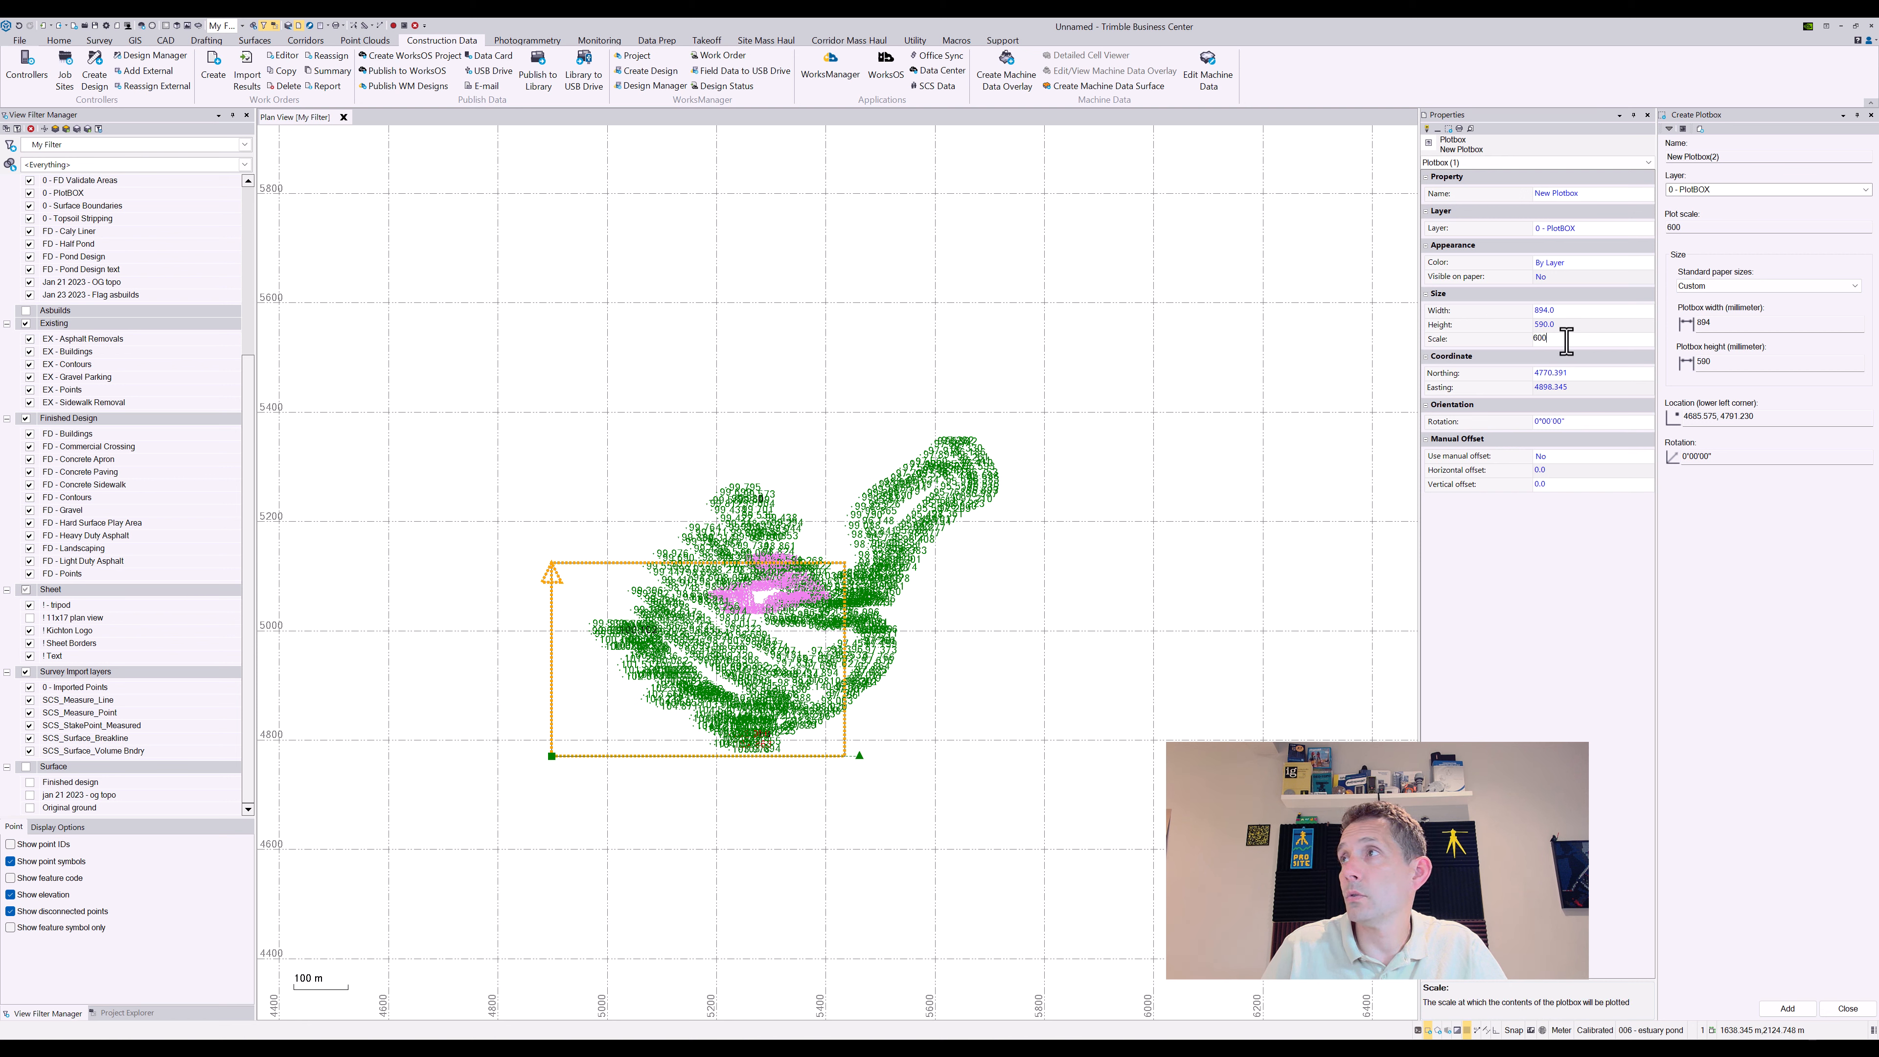
text(1400)
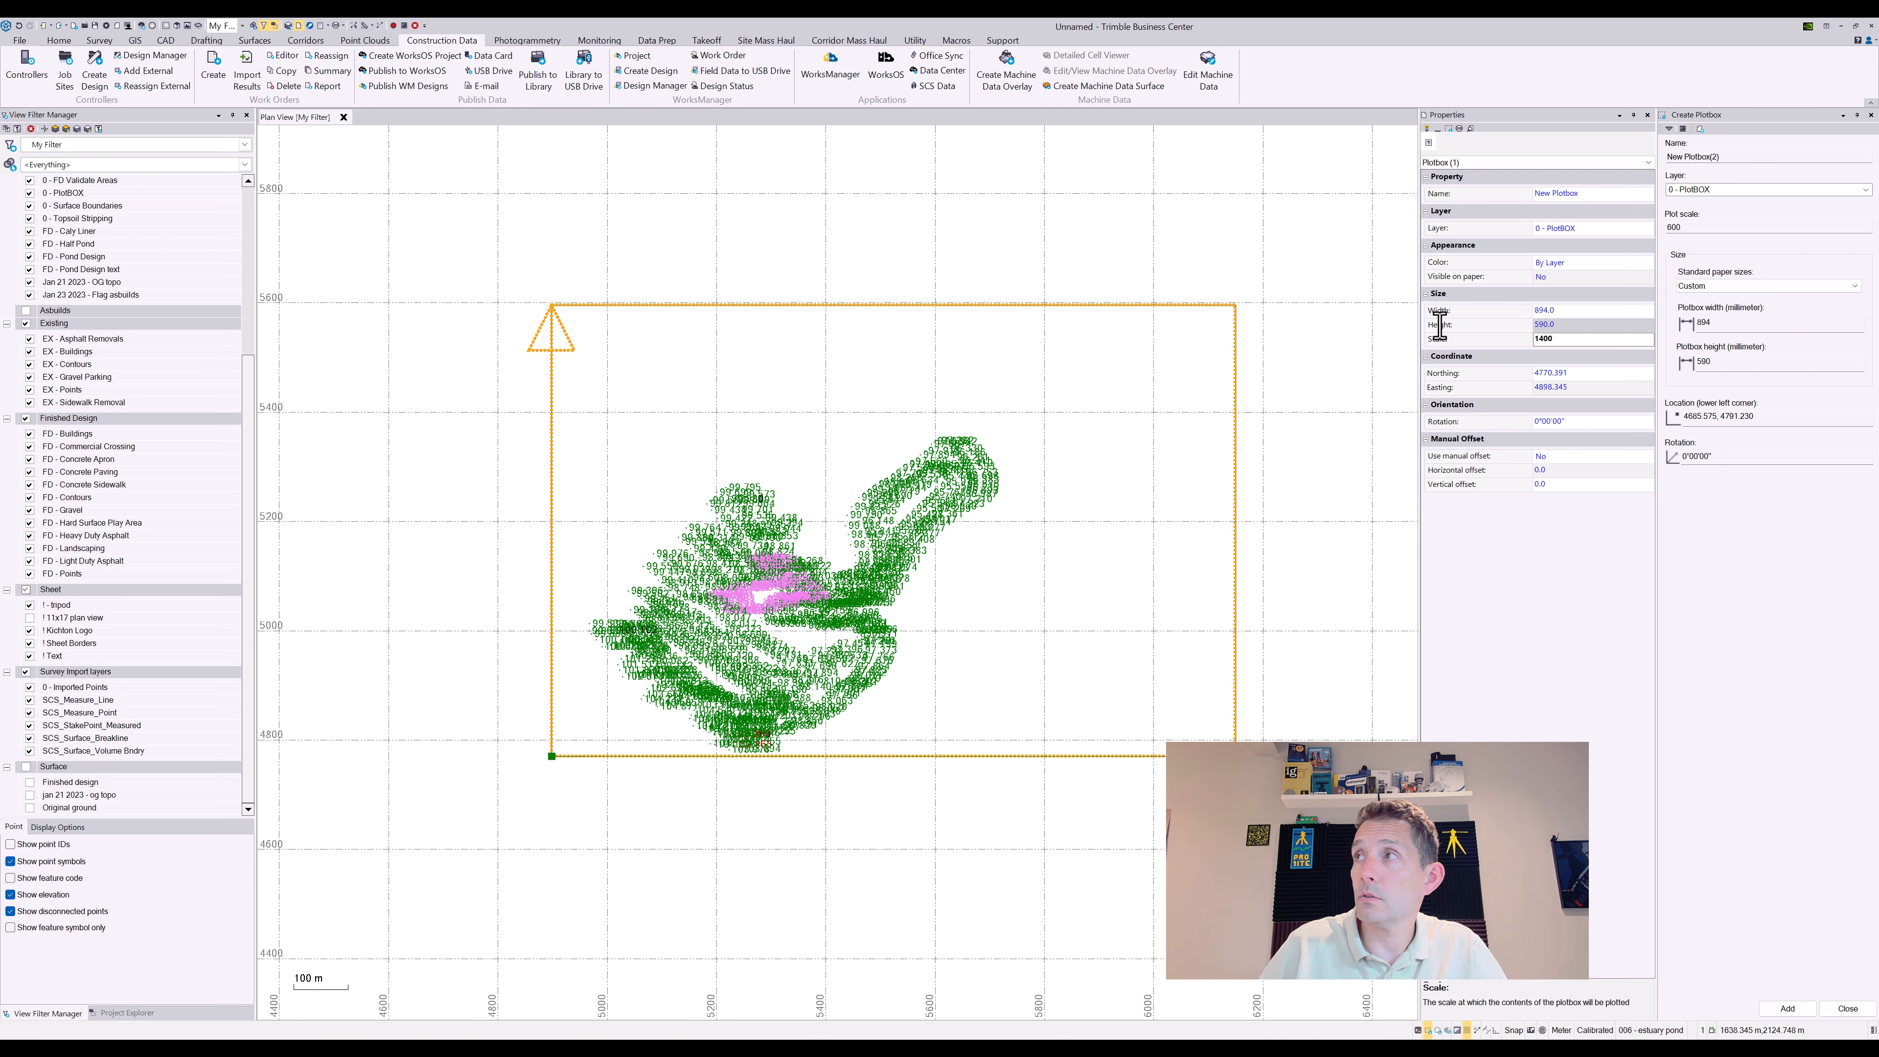
key(Return)
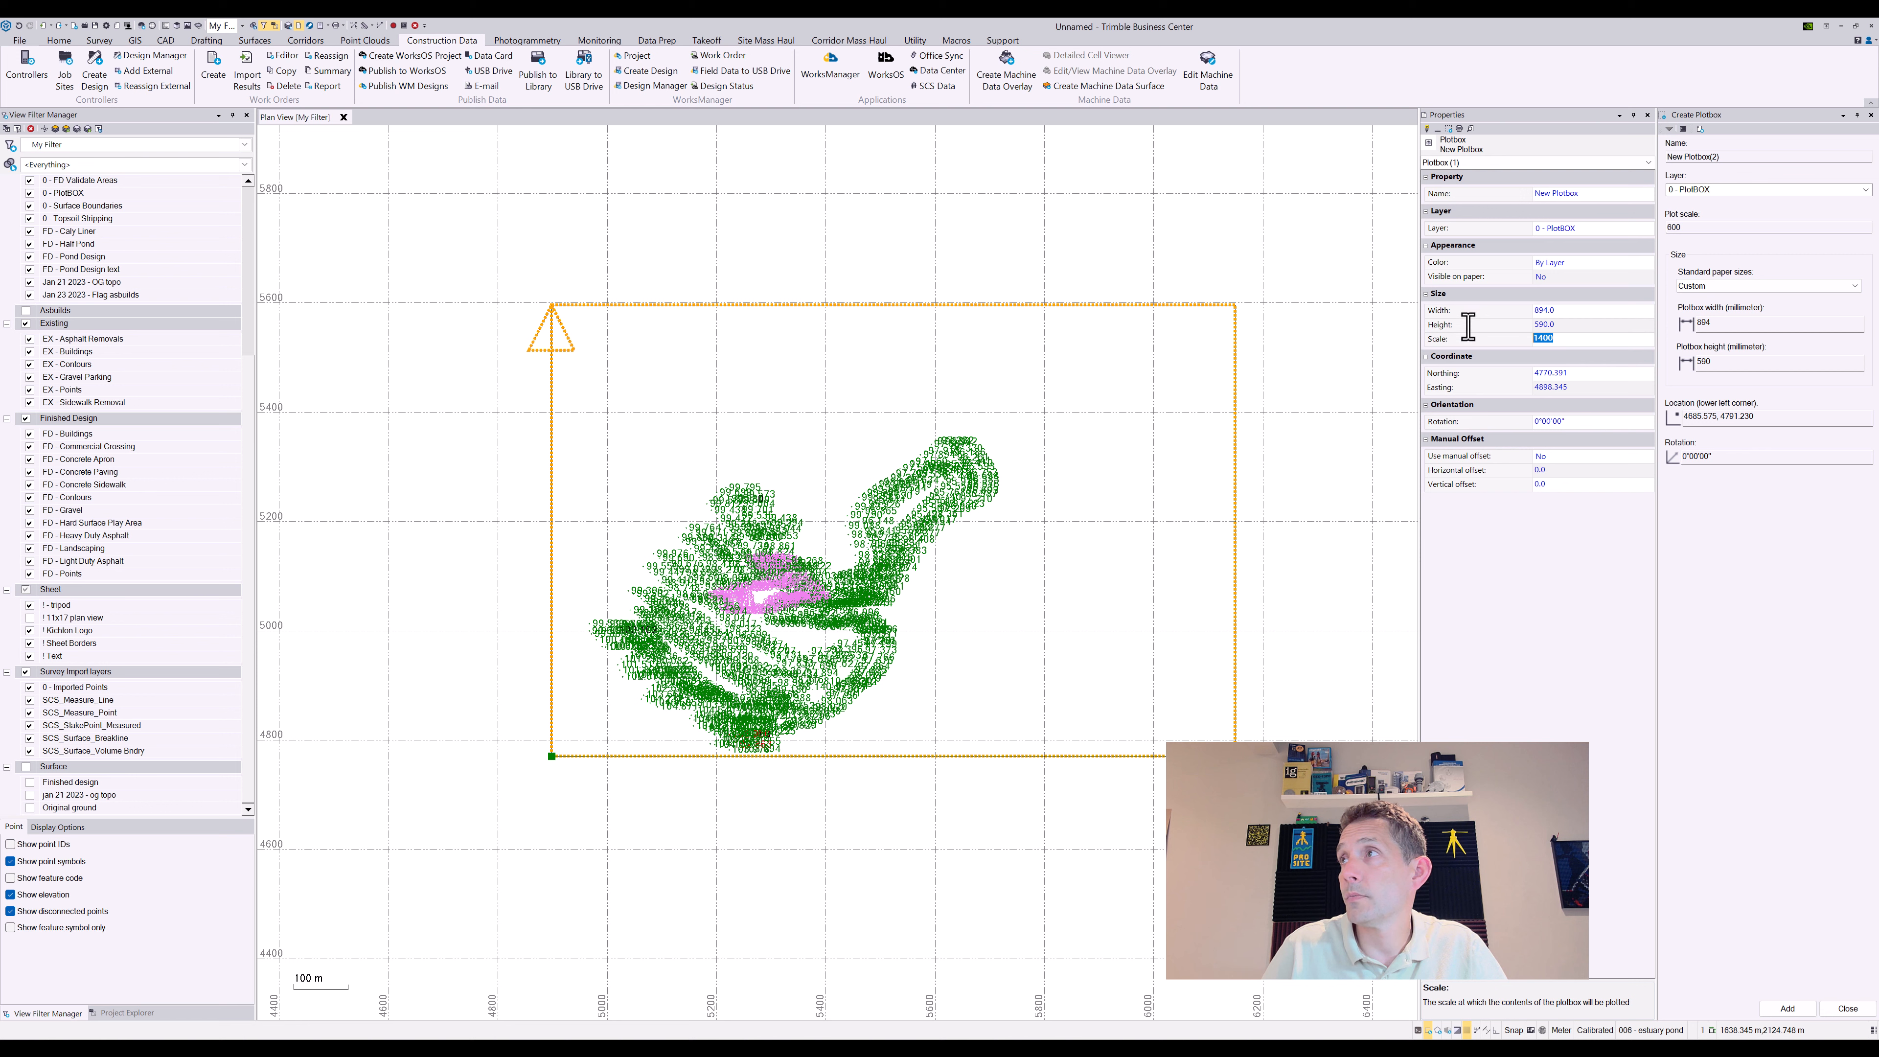
Try a plotbox scale of 1200, and settle on a scale of 1000
text(1200)
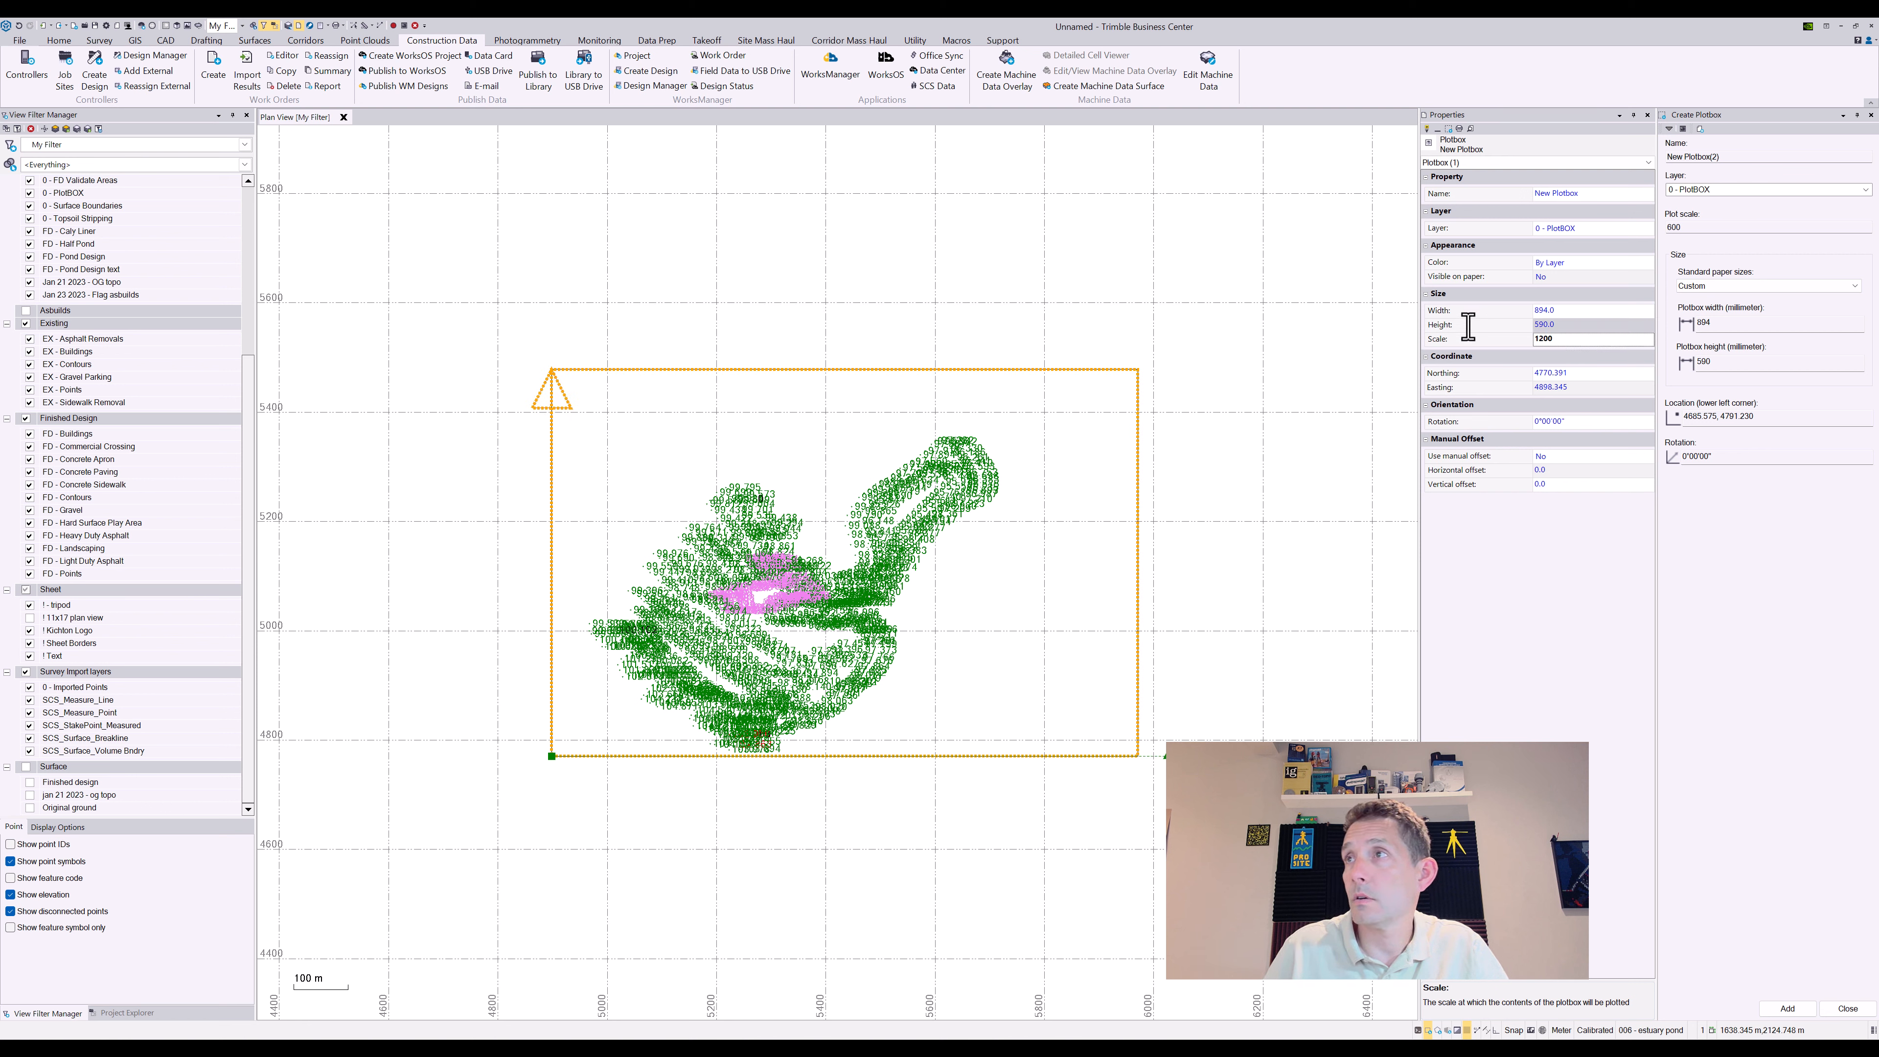
key(Return)
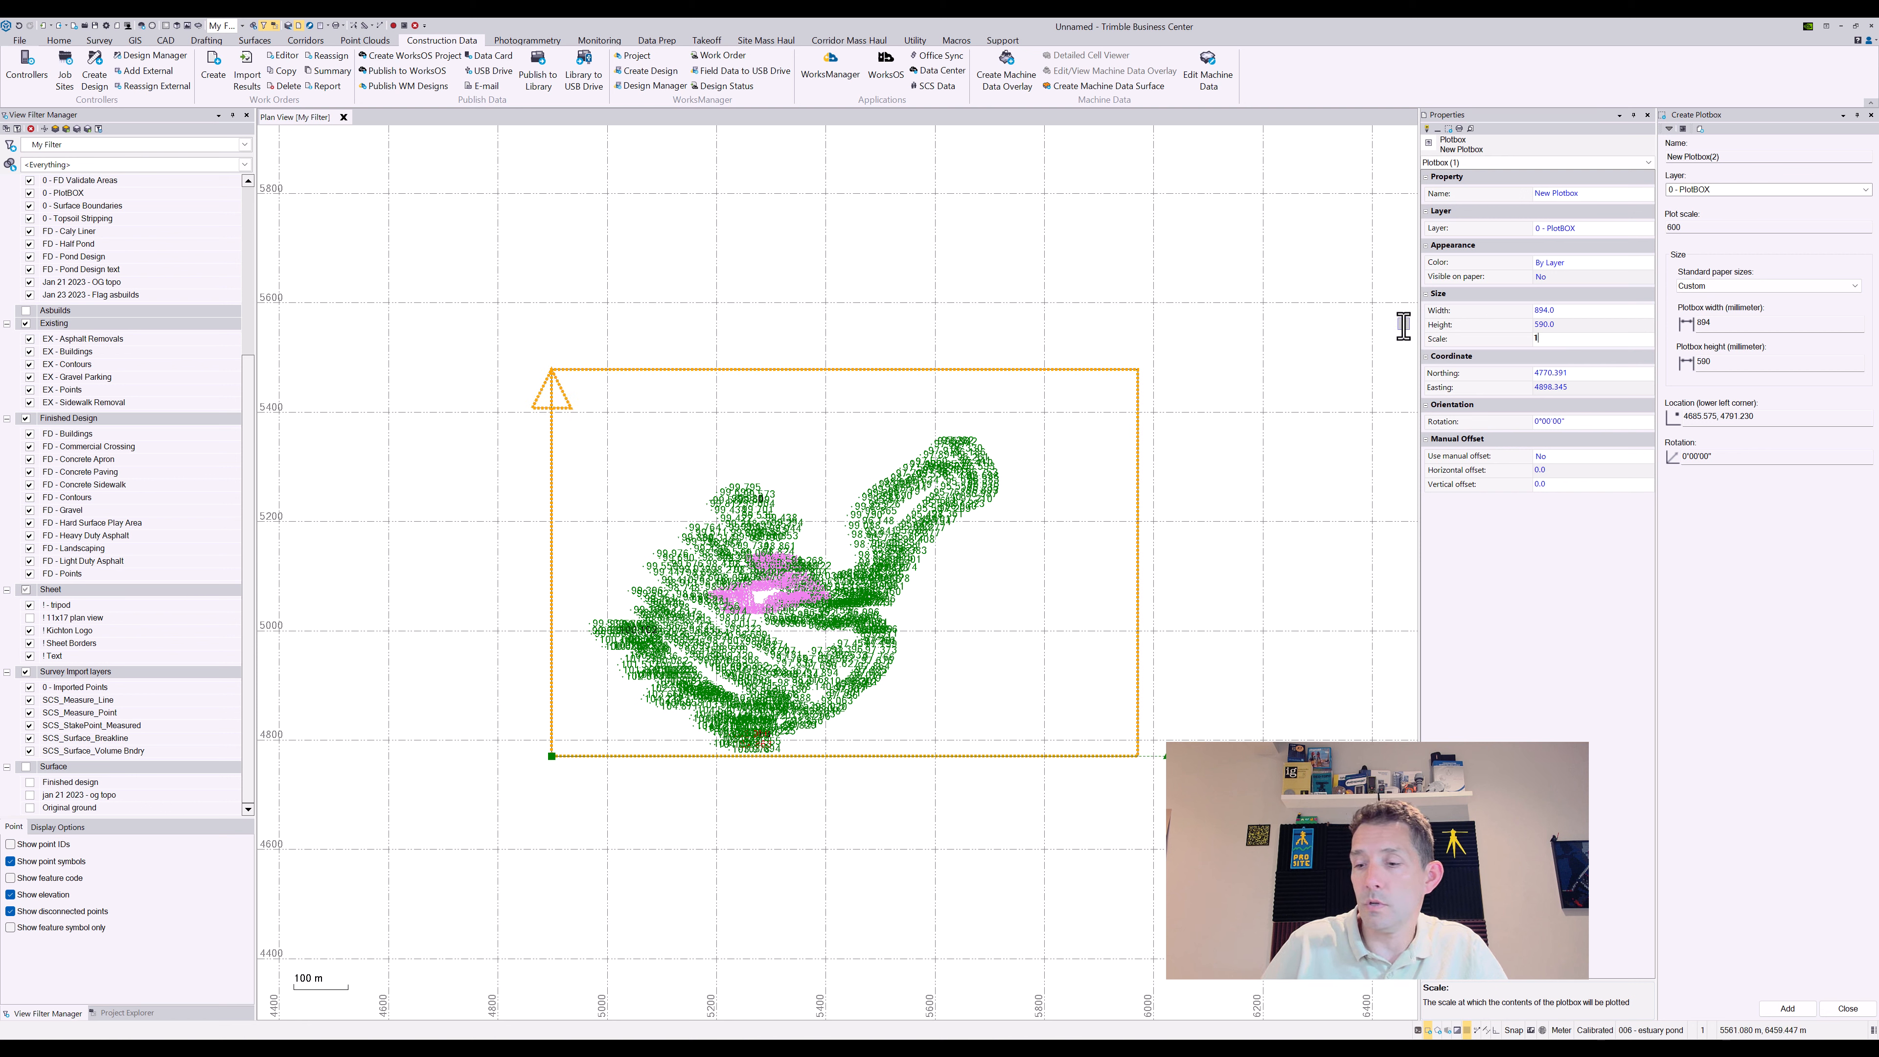
key(Return)
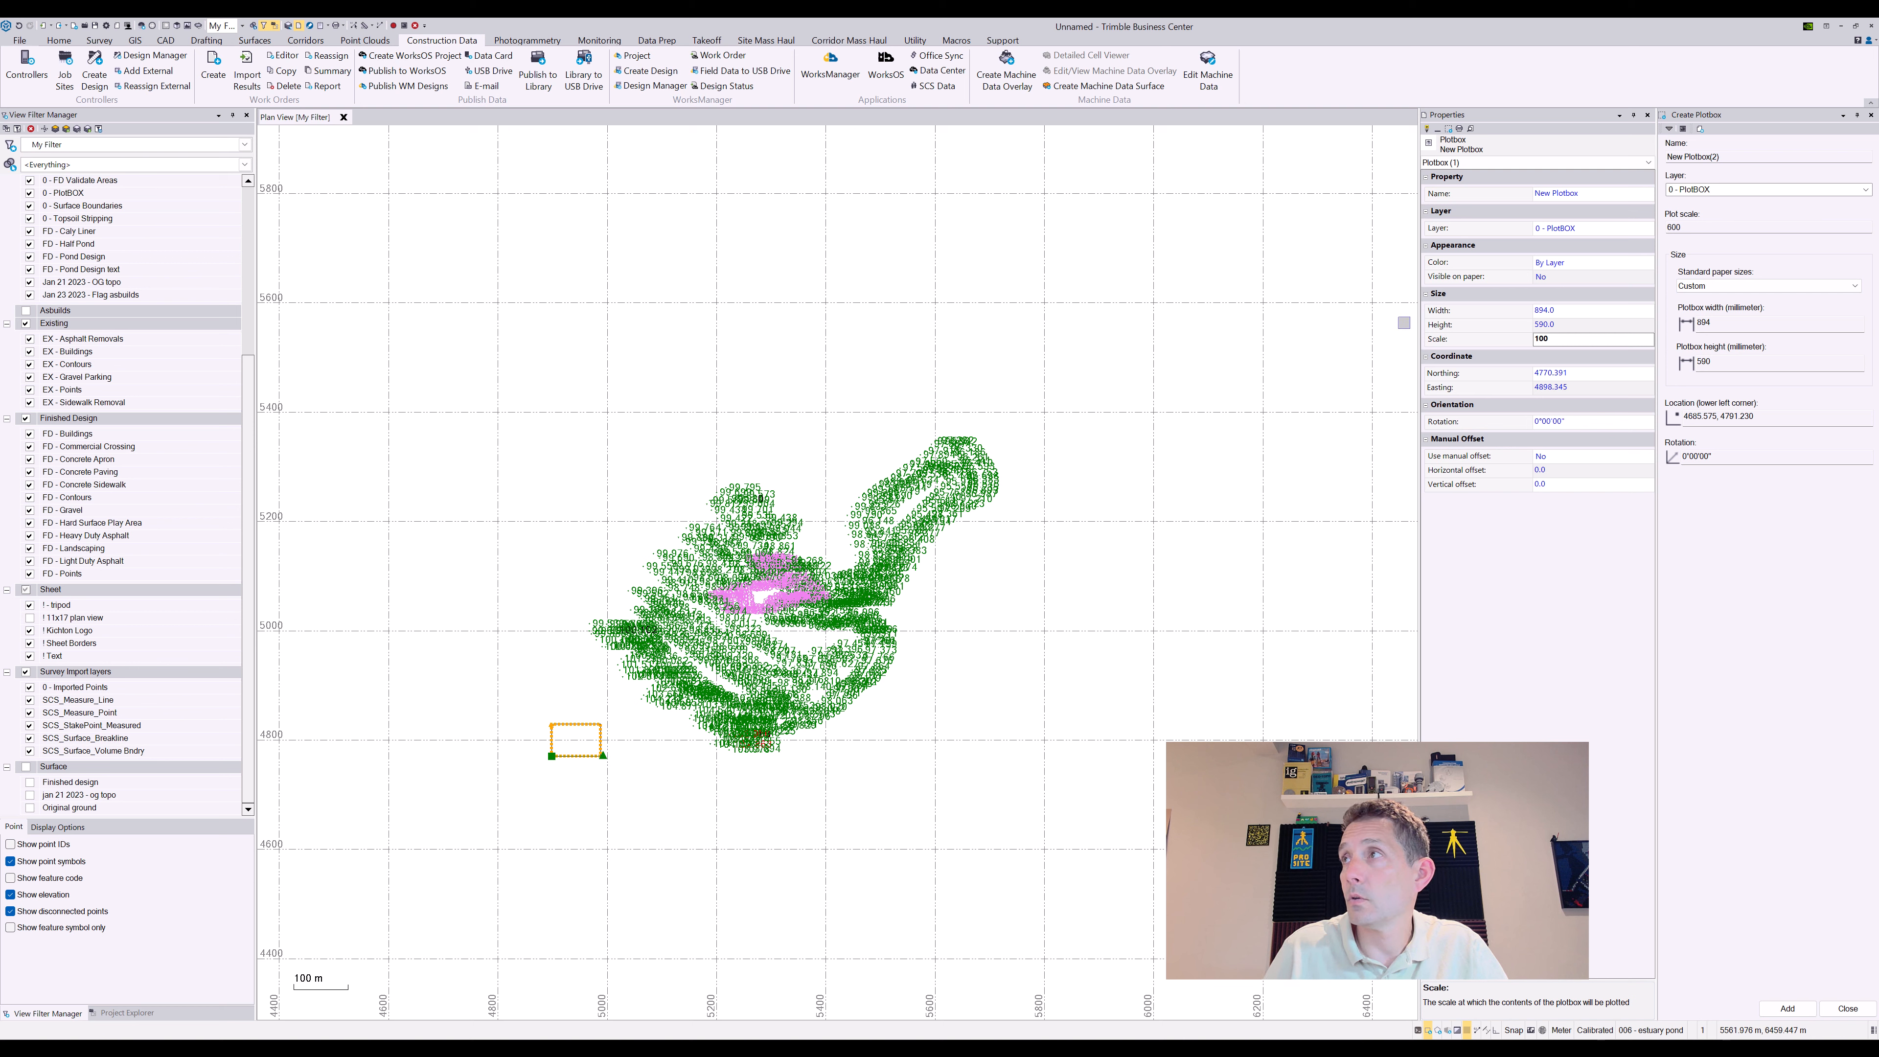
click(1561, 339)
text(0)
key(Return)
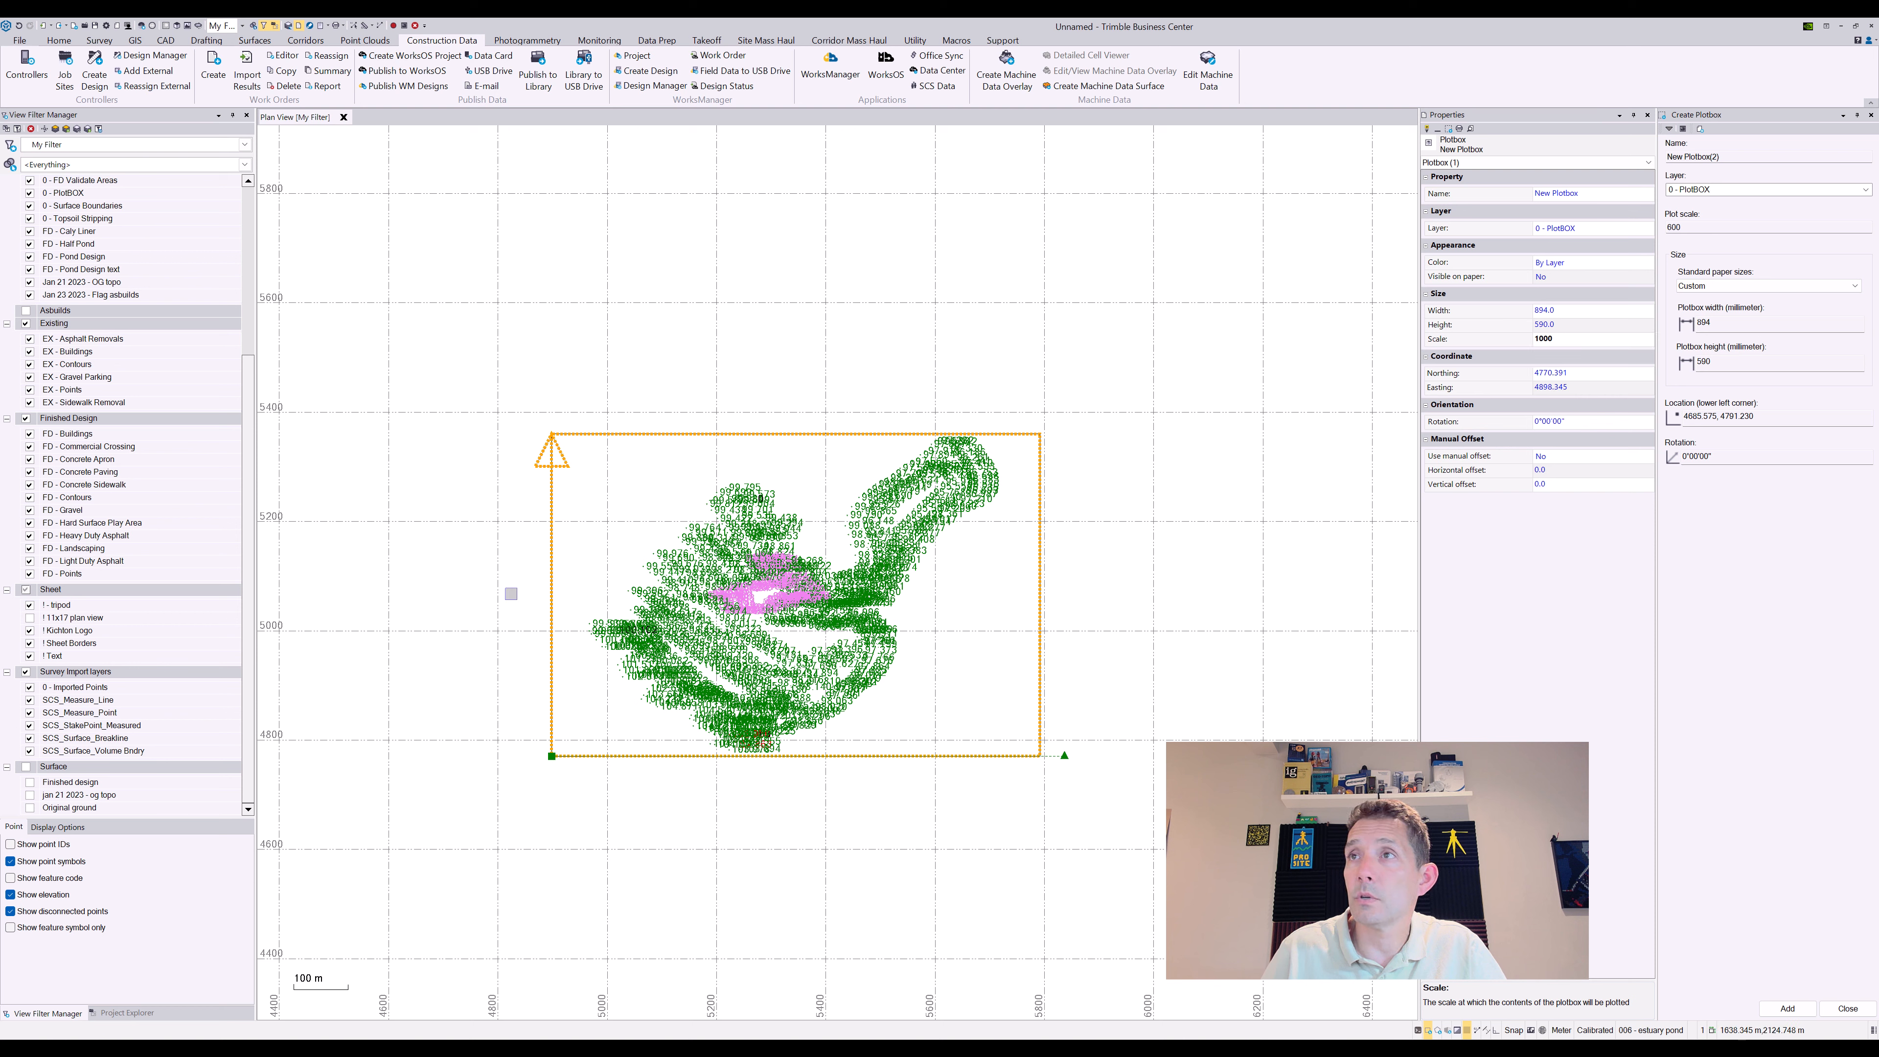
Start printing the plotbox with the PDF24 printer and set its page orientation to Landscape
right_click(685, 451)
click(749, 586)
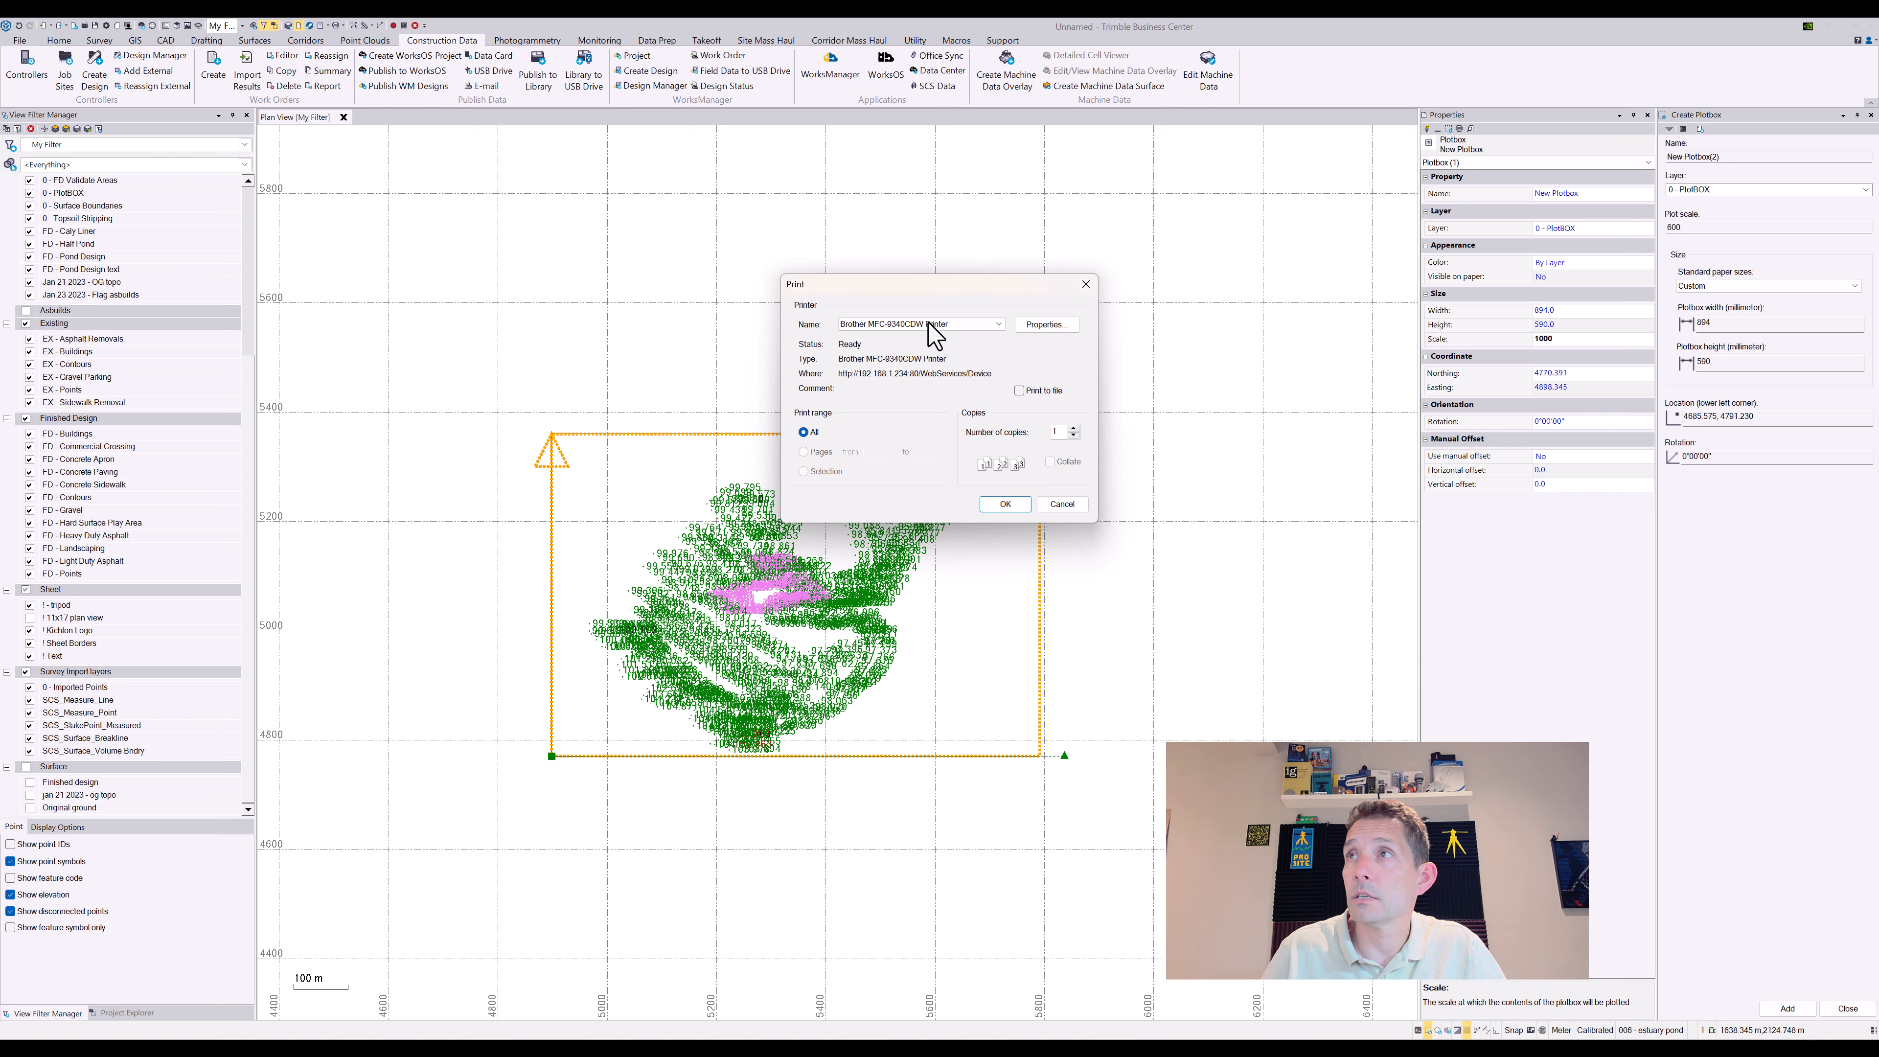
click(935, 329)
click(914, 383)
click(1045, 326)
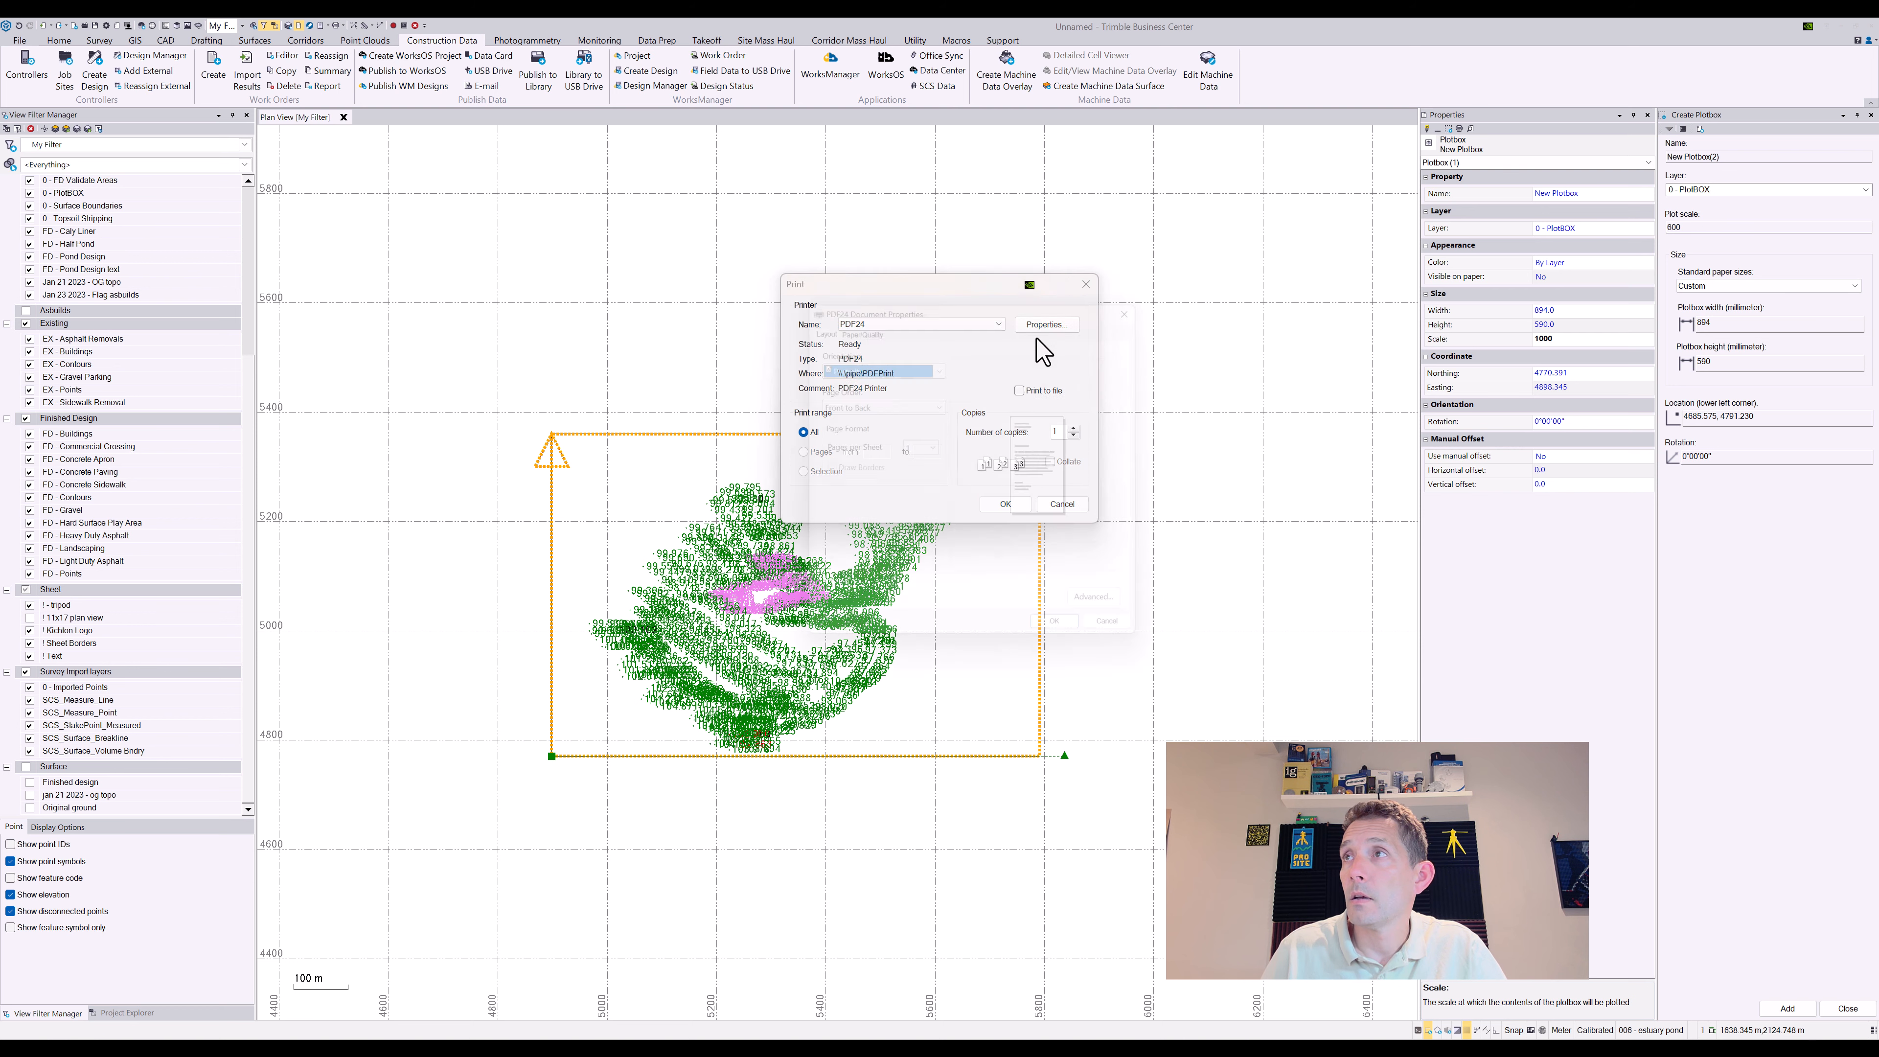
click(941, 360)
click(921, 388)
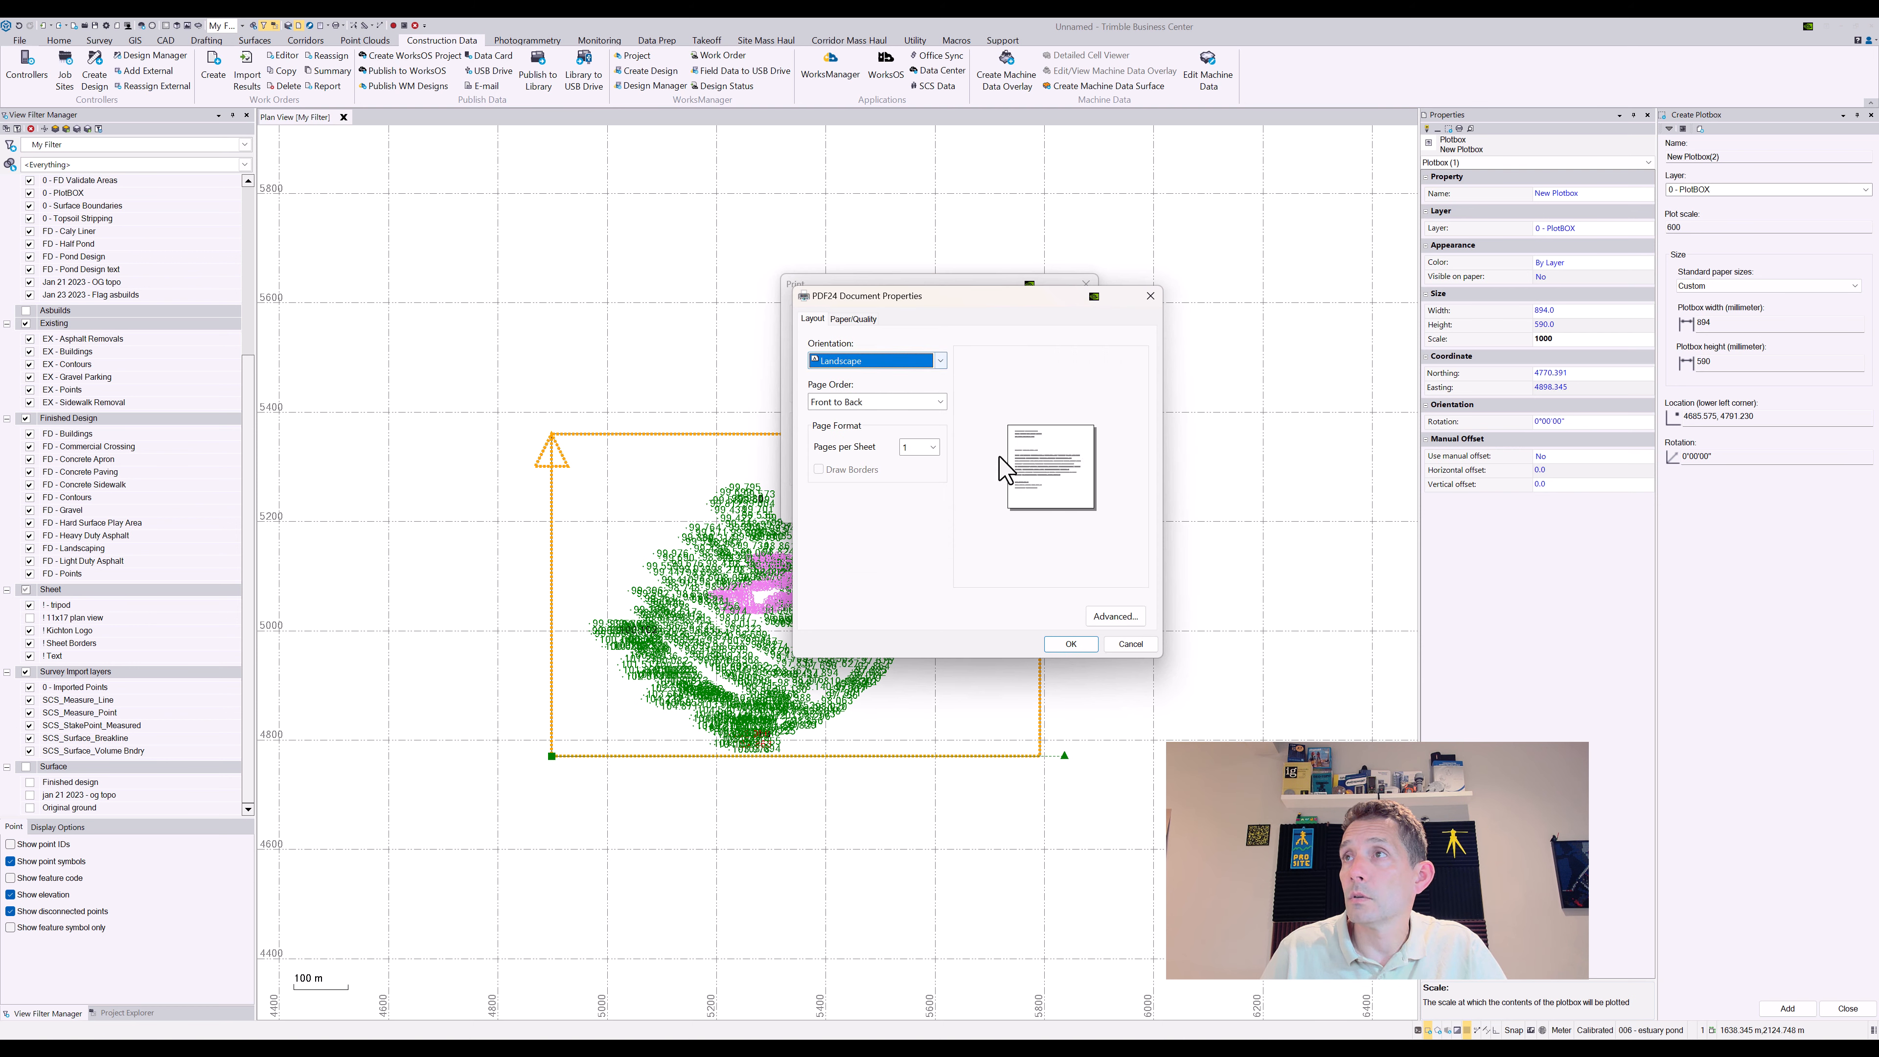
Set the PDF24 paper size to Arch D in the advanced options and send the plotbox to print
click(1132, 619)
click(1039, 396)
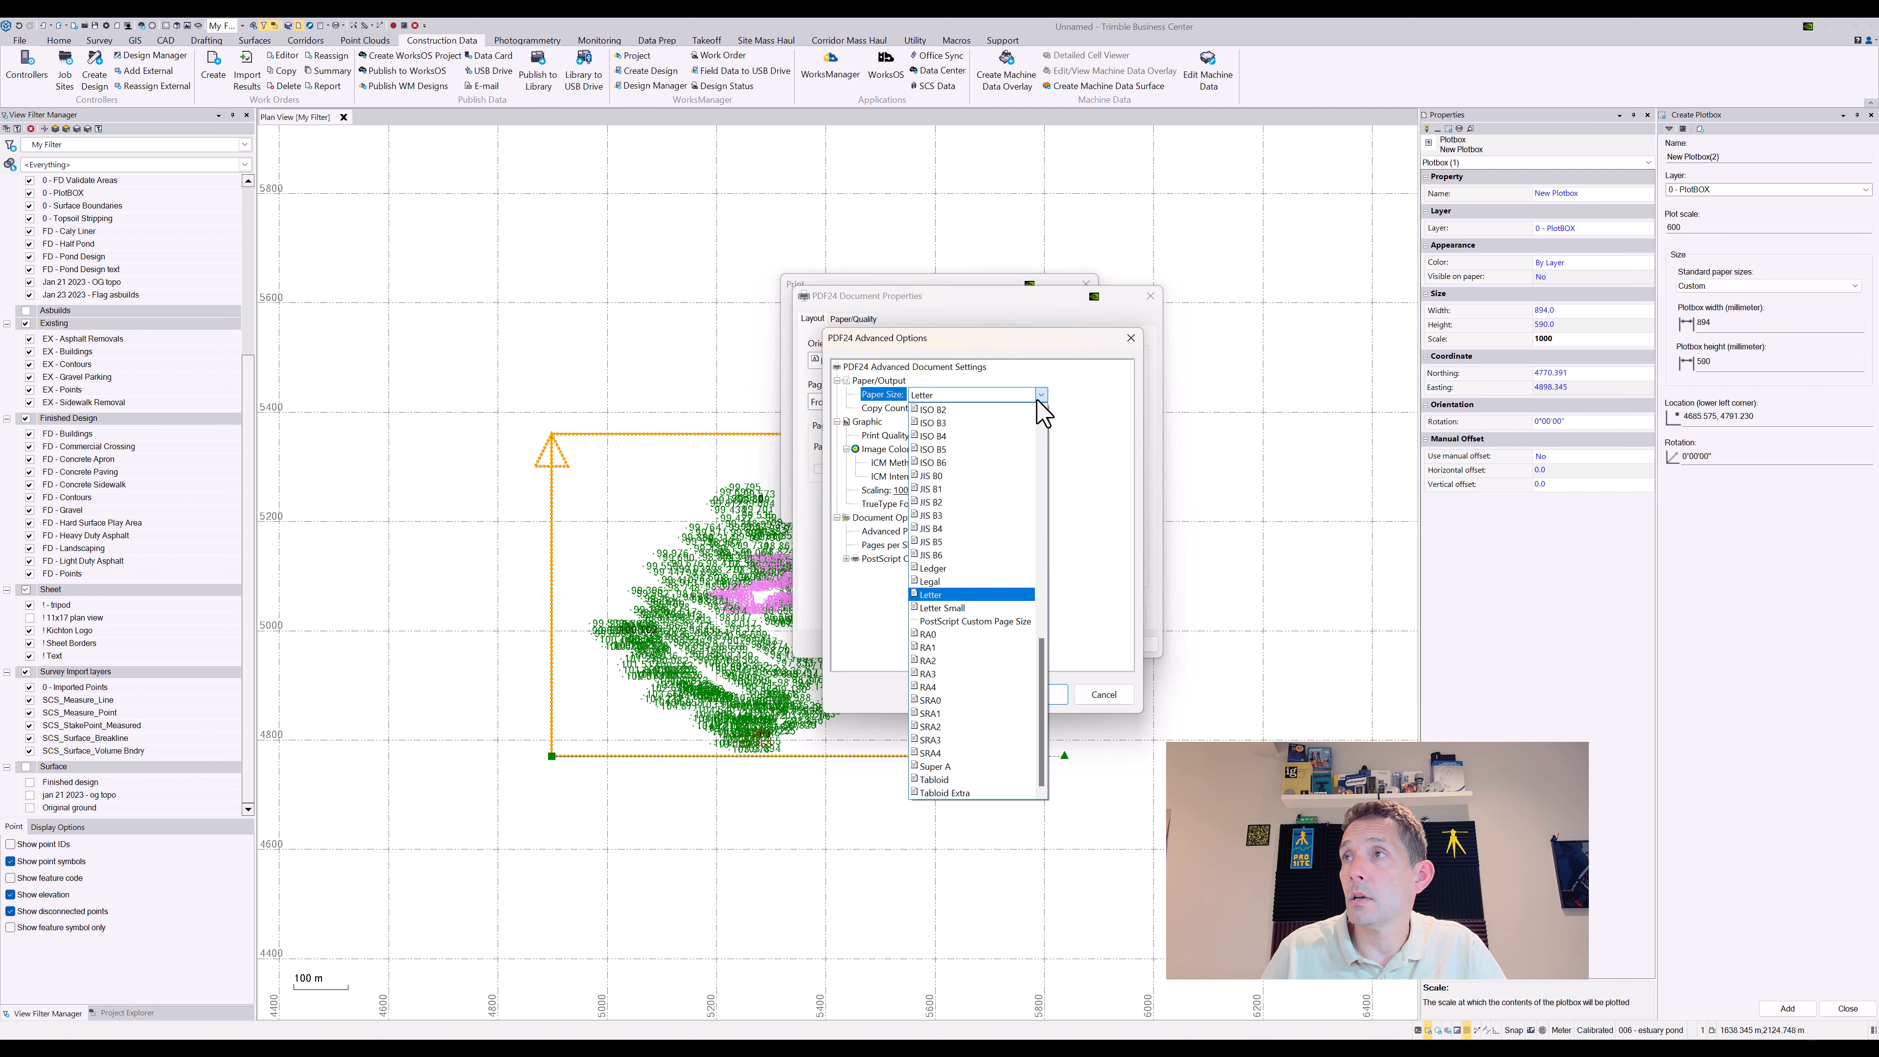
scroll(972, 607, up, 10)
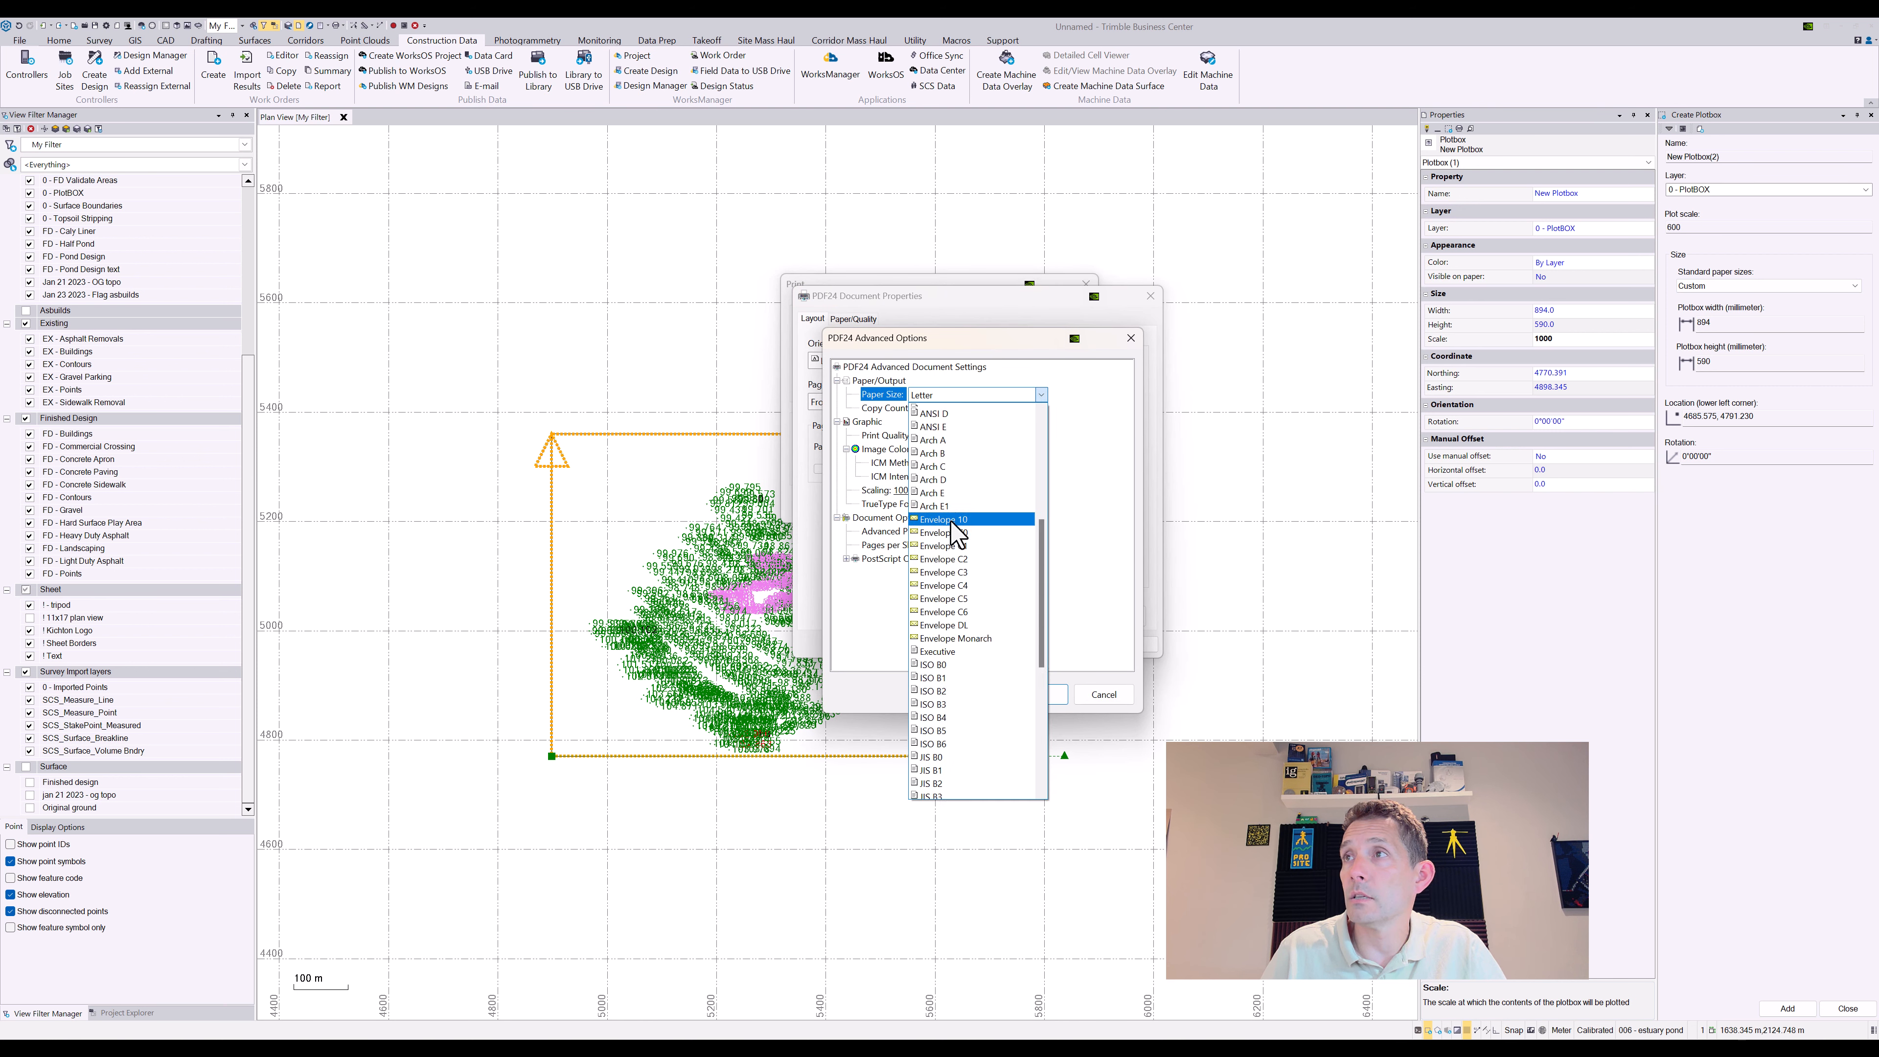
click(934, 595)
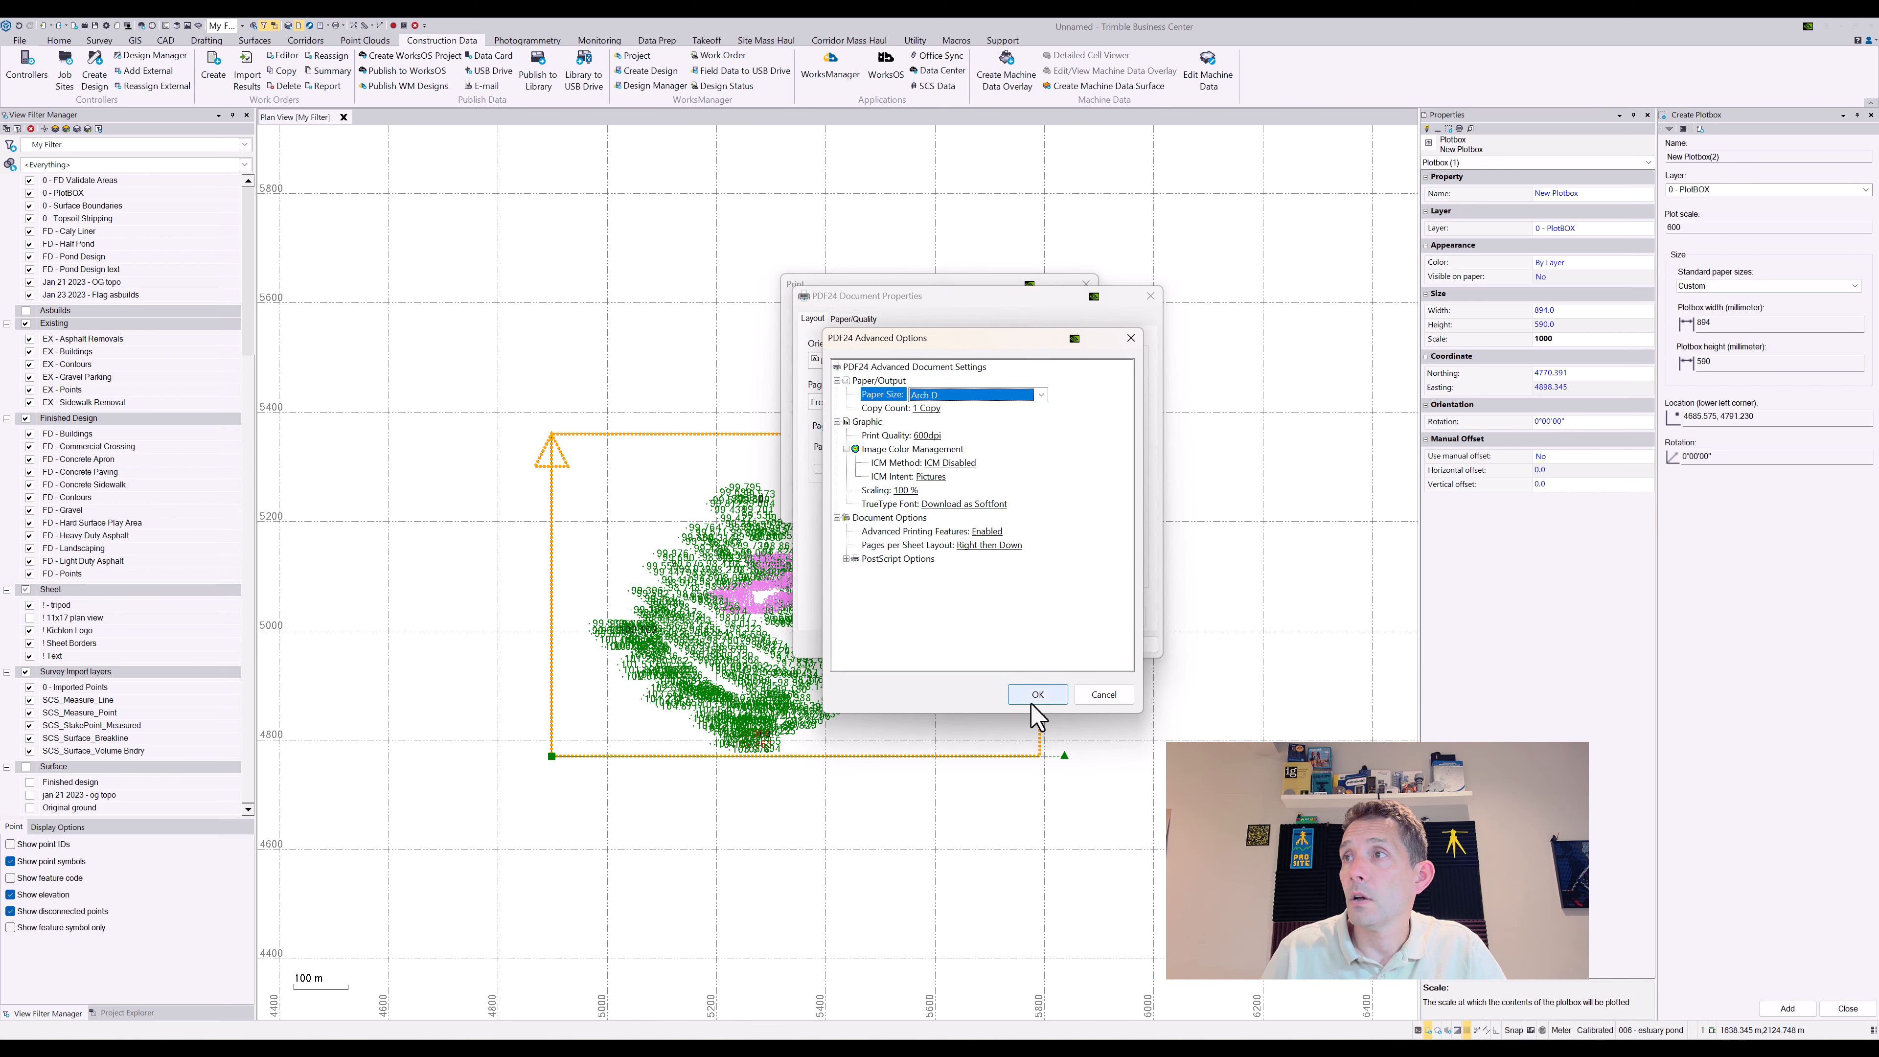
click(1039, 696)
click(1061, 643)
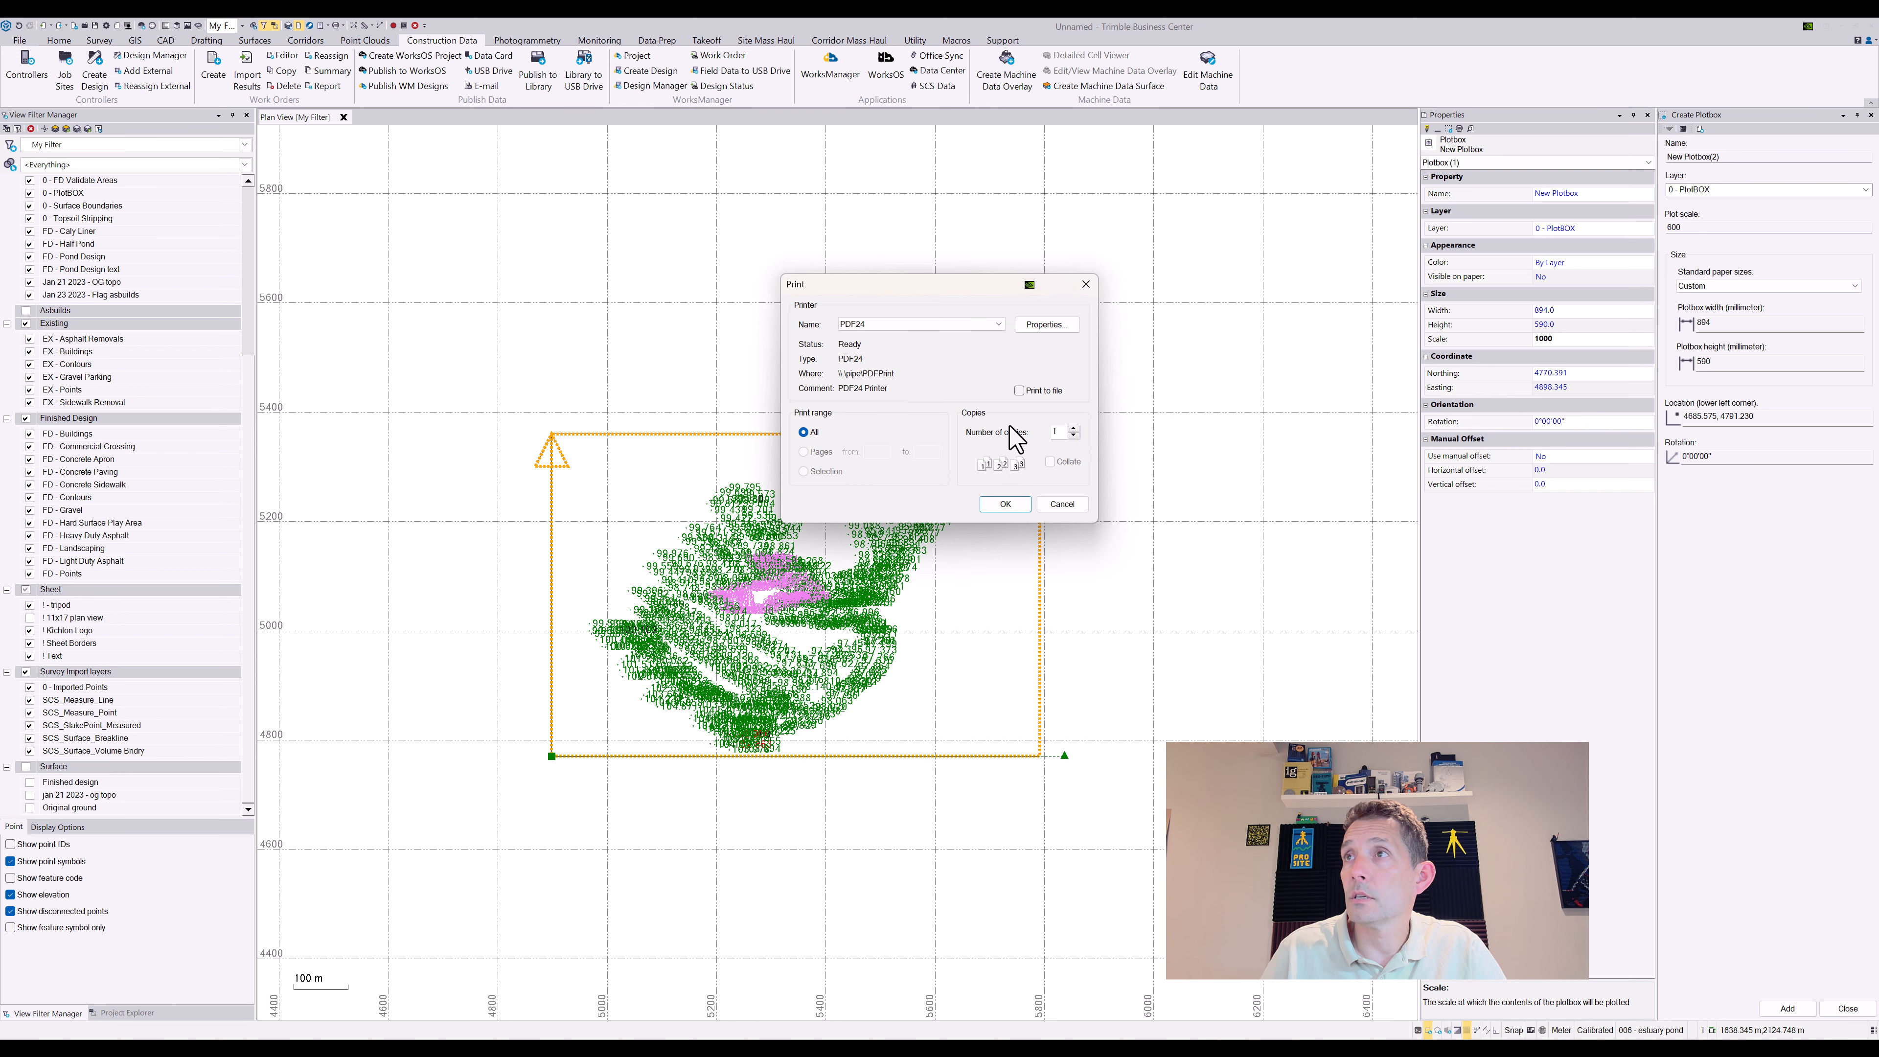
click(1015, 521)
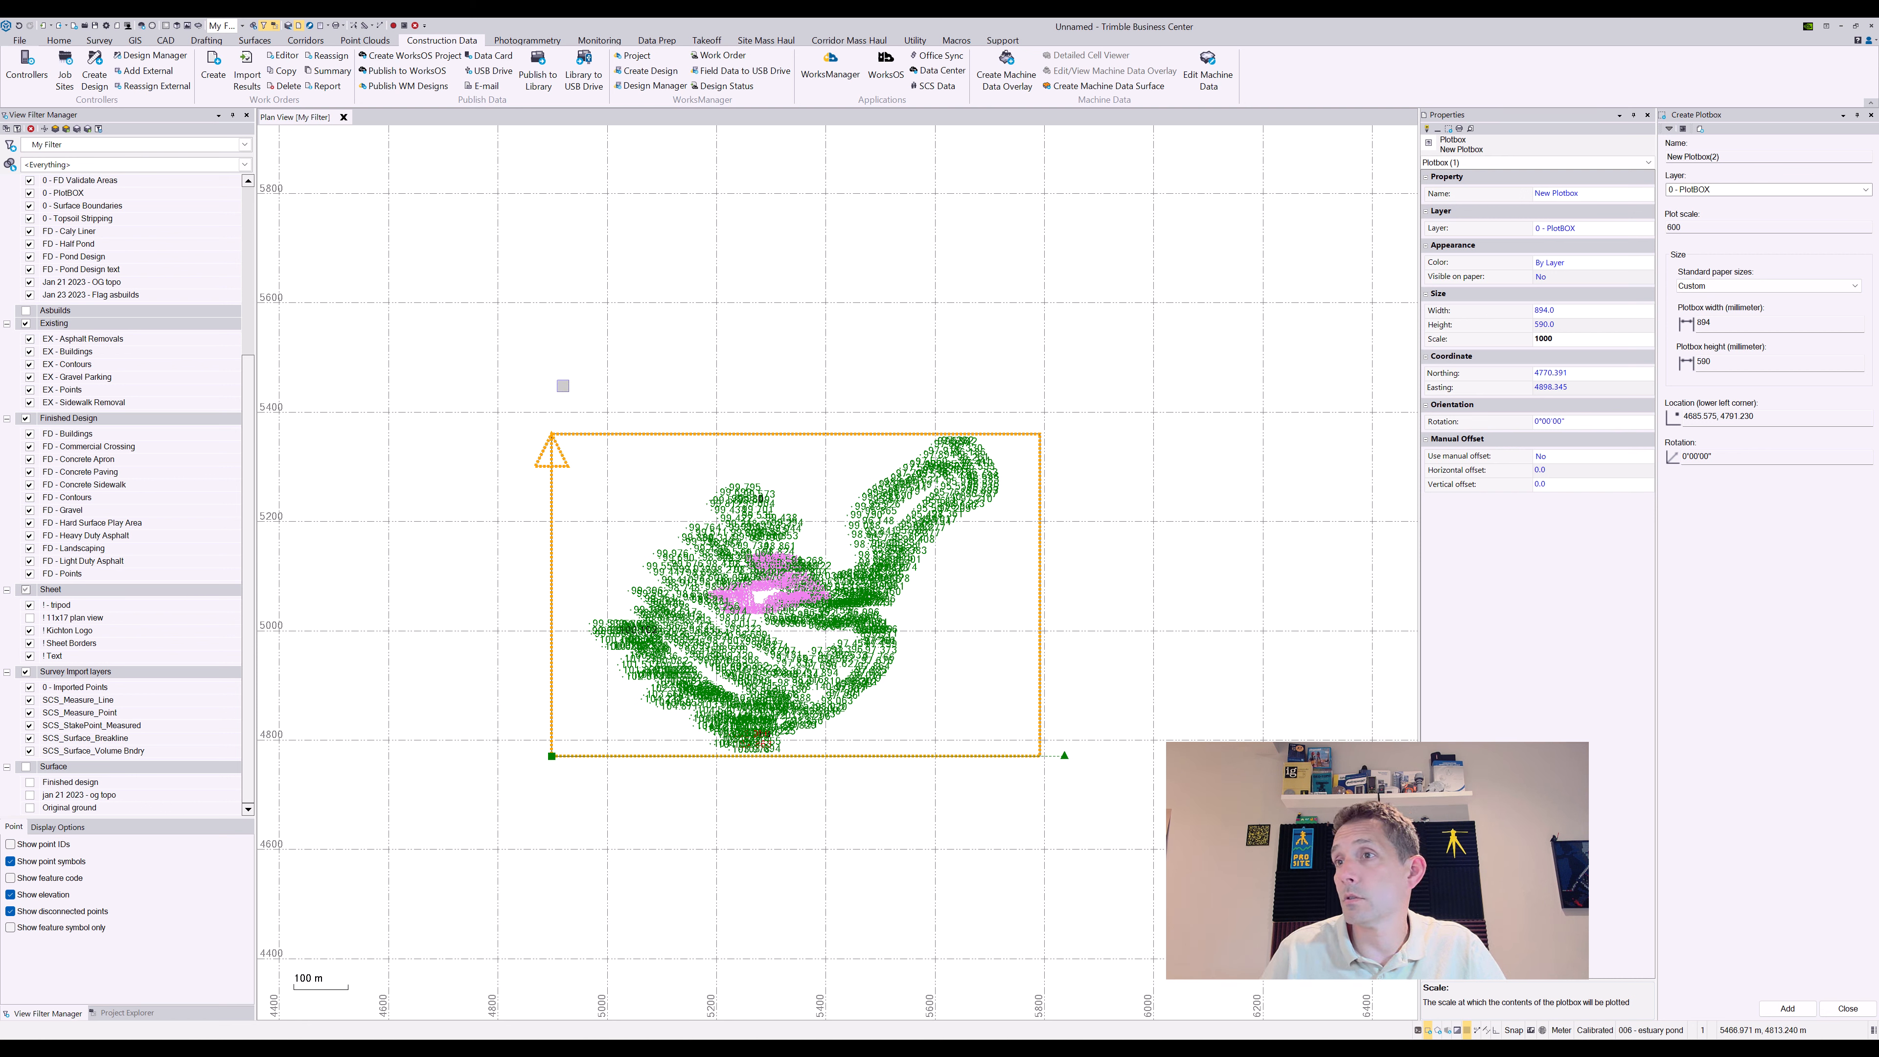
Save the PDF24 print output to the desktop as a PDF named test pond
middle_drag(692, 426, 690, 427)
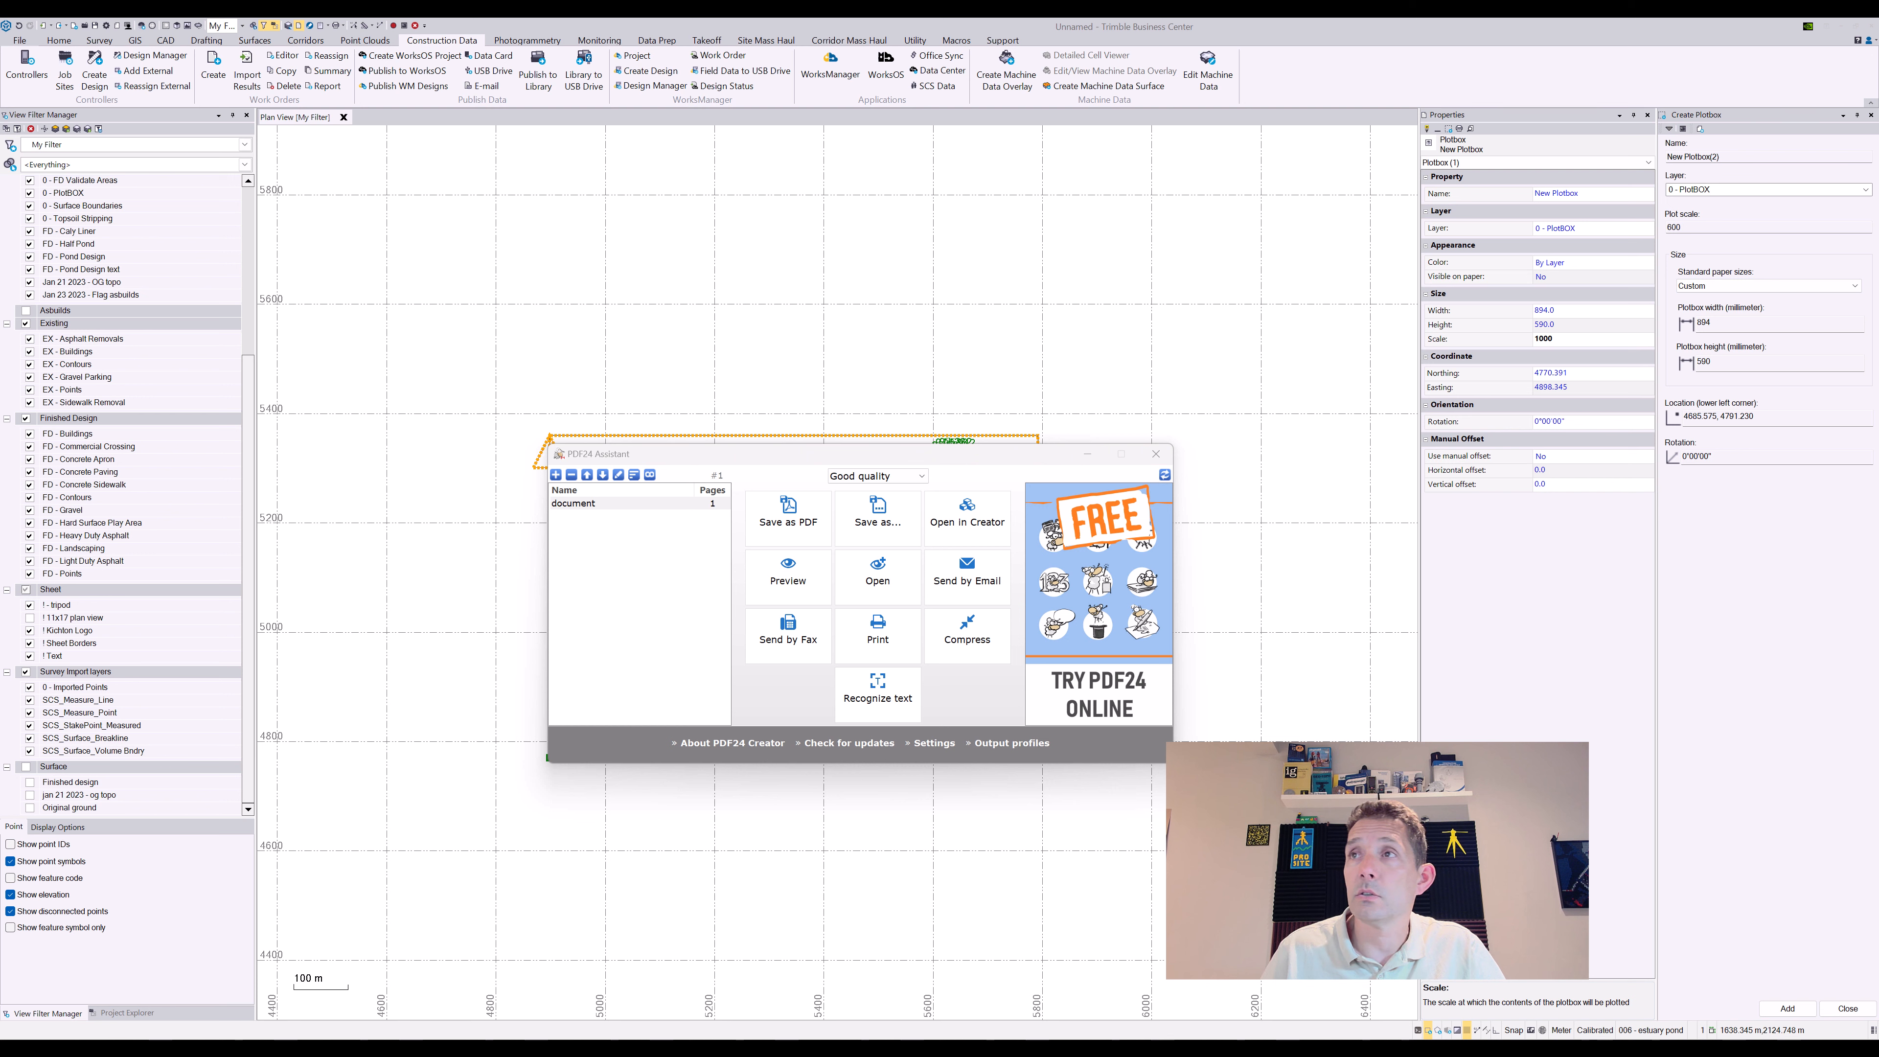
click(788, 511)
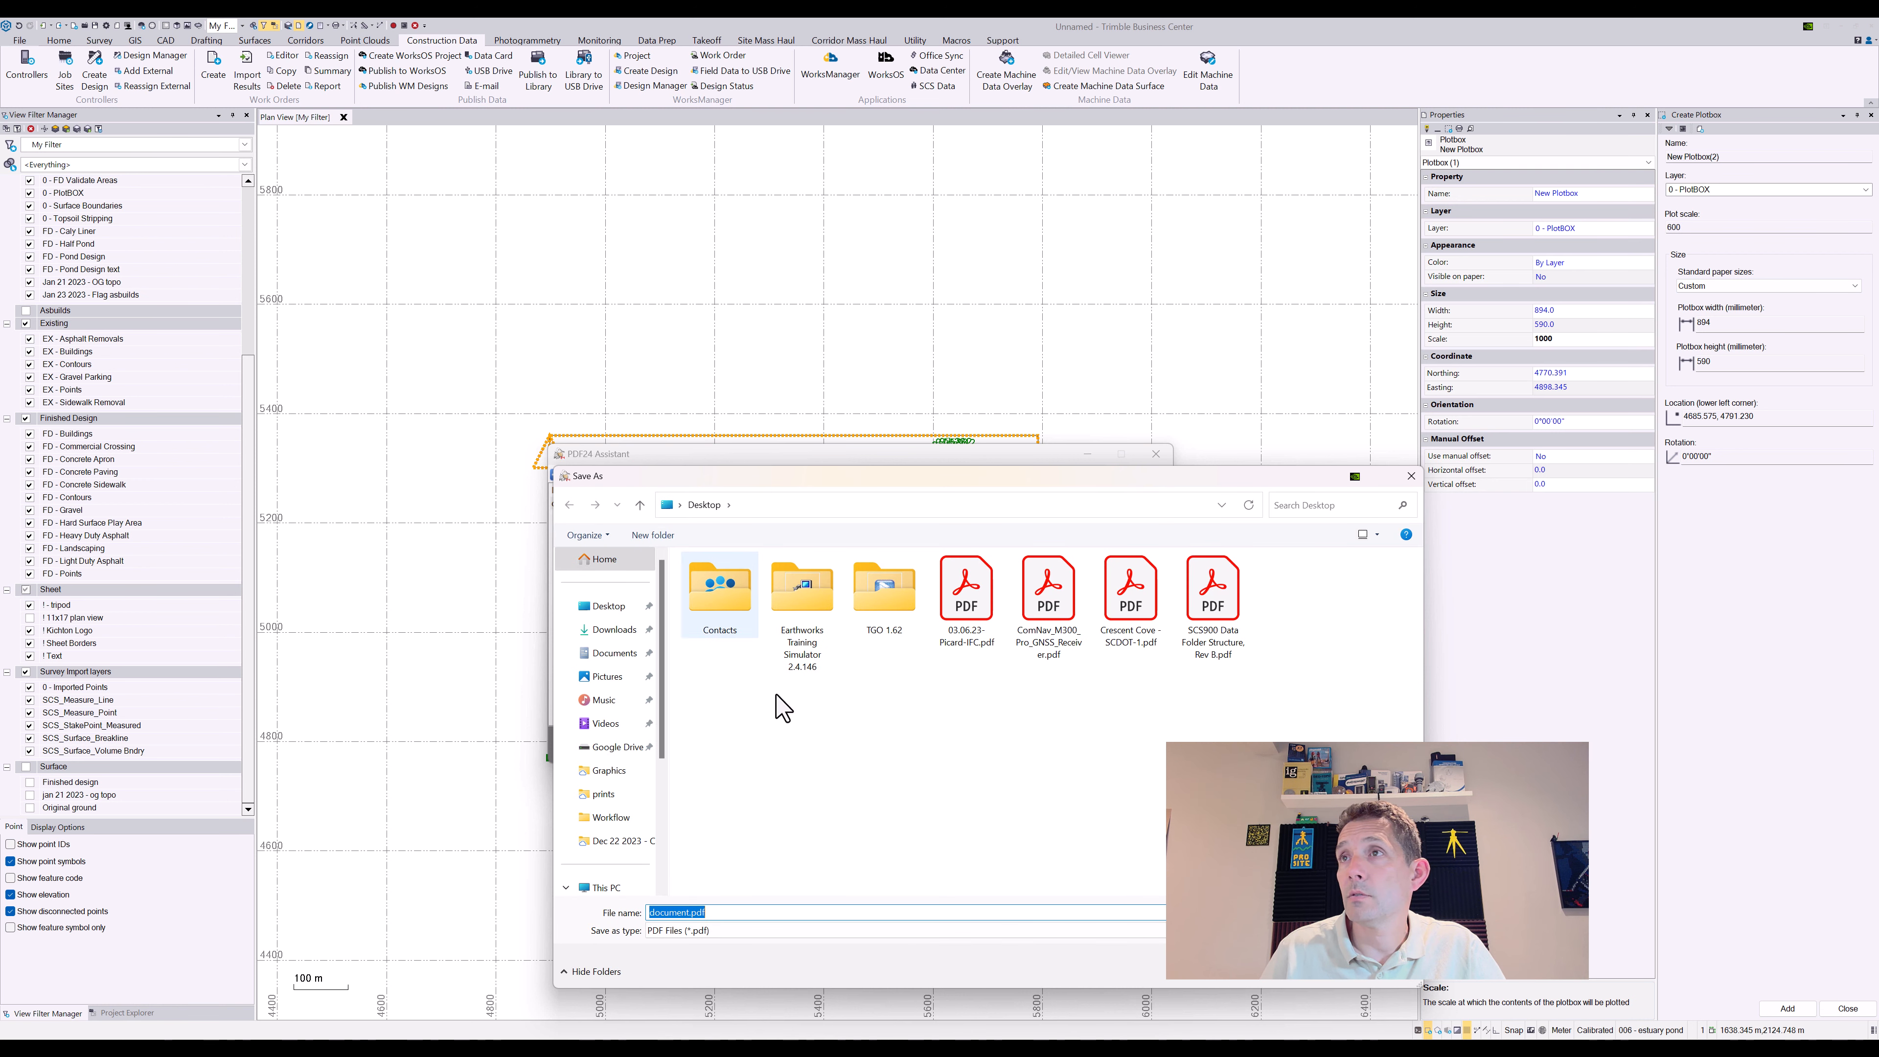
text(test)
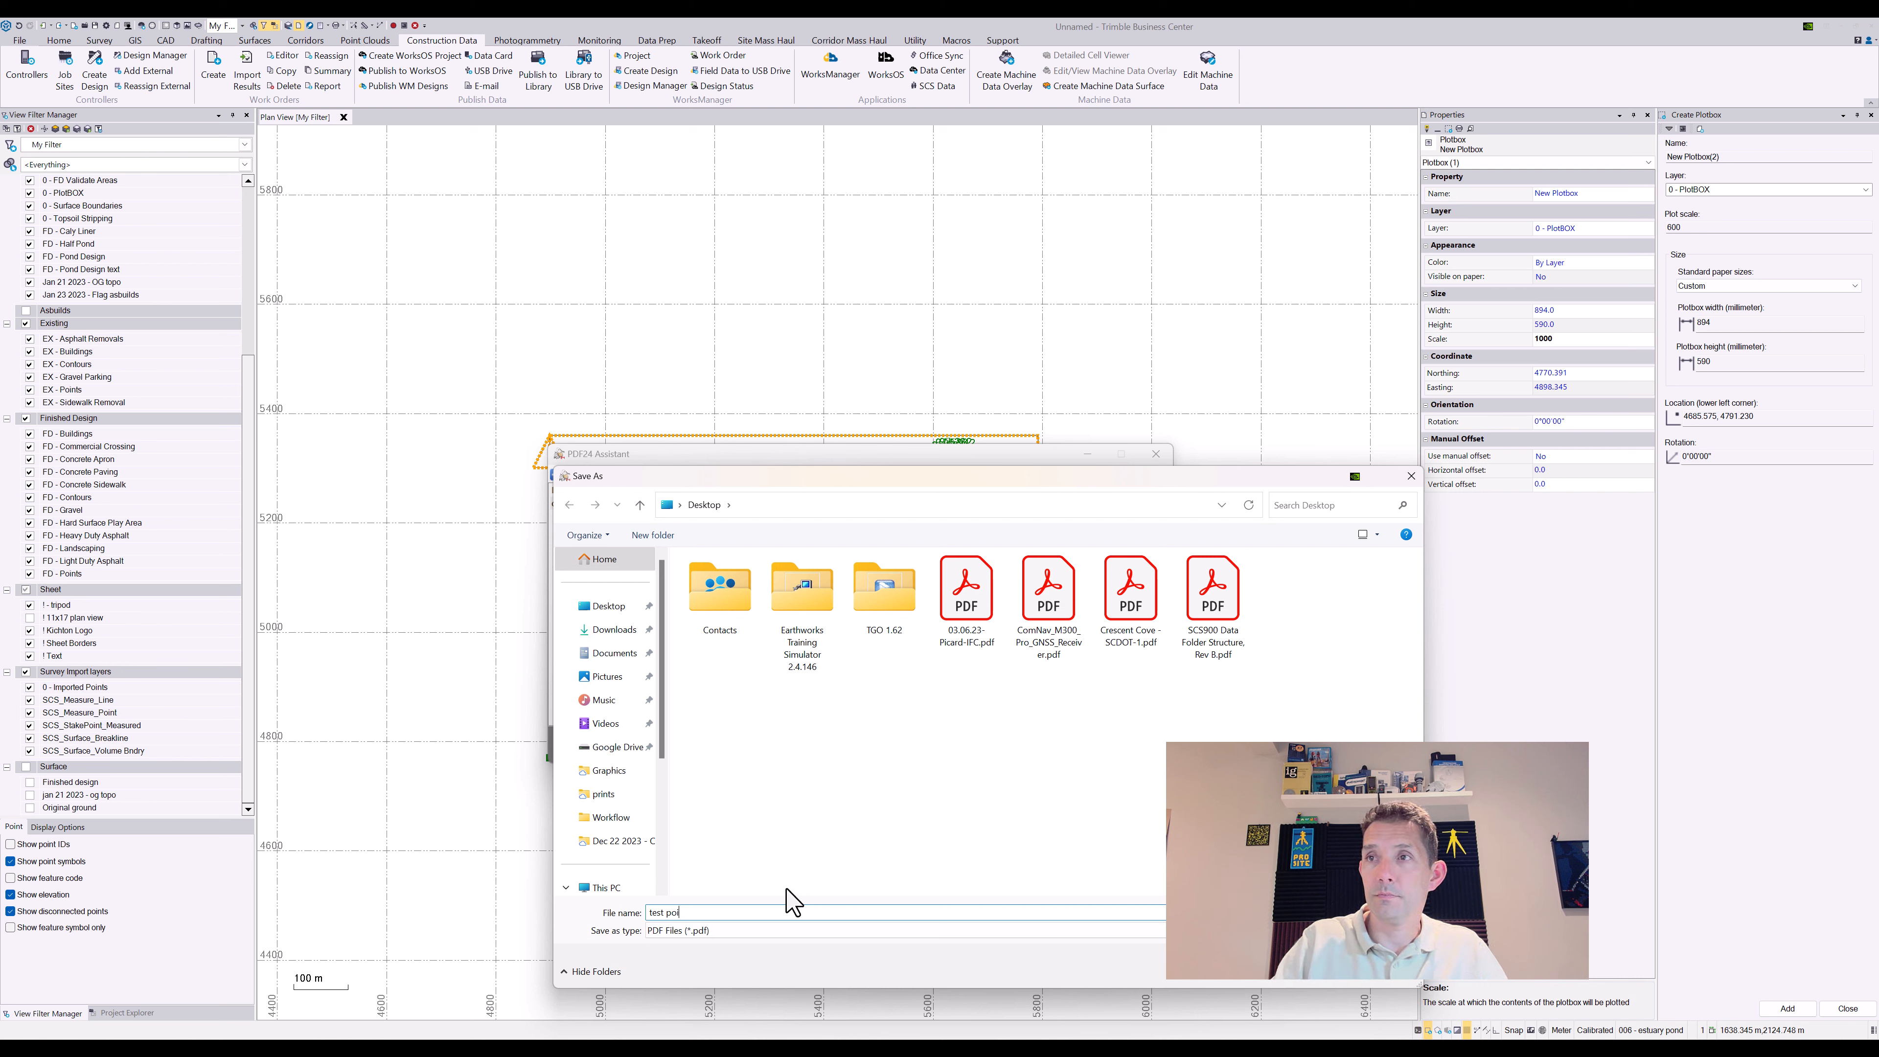
text(pond)
key(Return)
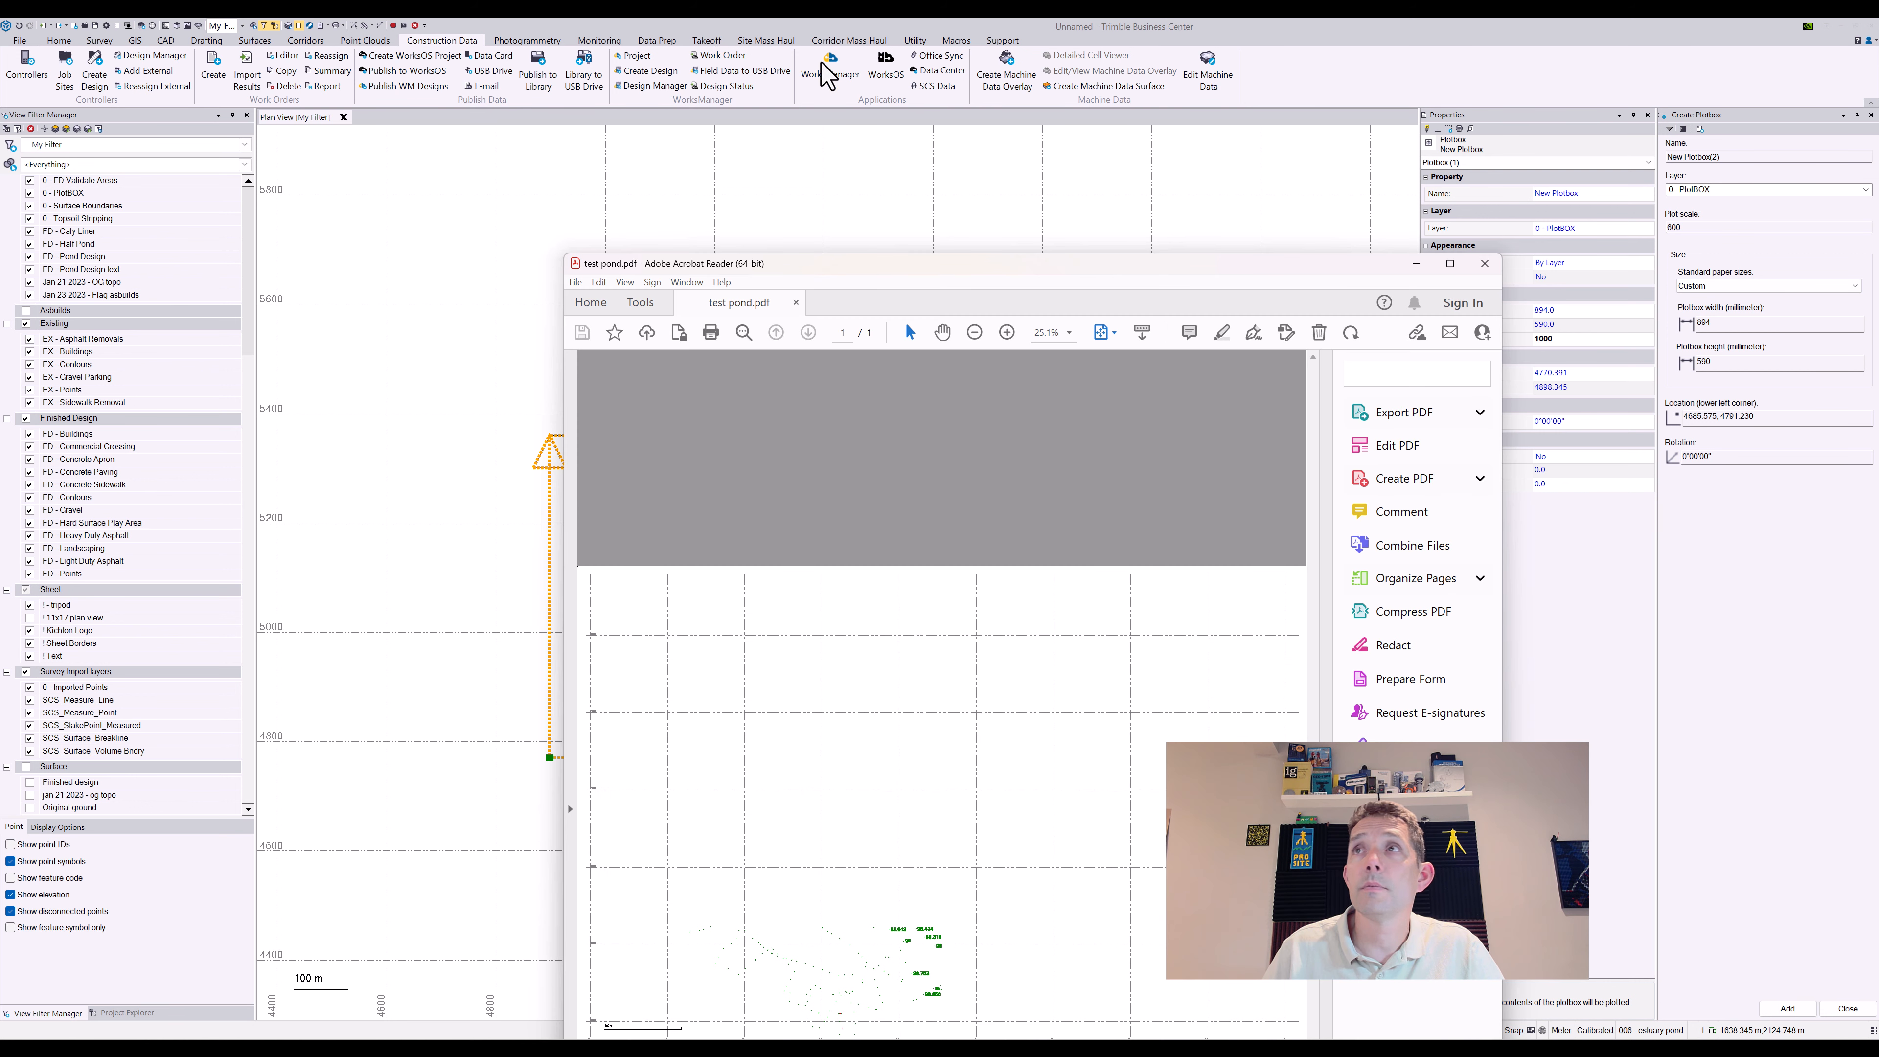
Examine the elevation labels on the printed test pond.pdf up close, and close the PDF reader
drag(1036, 18, 955, 19)
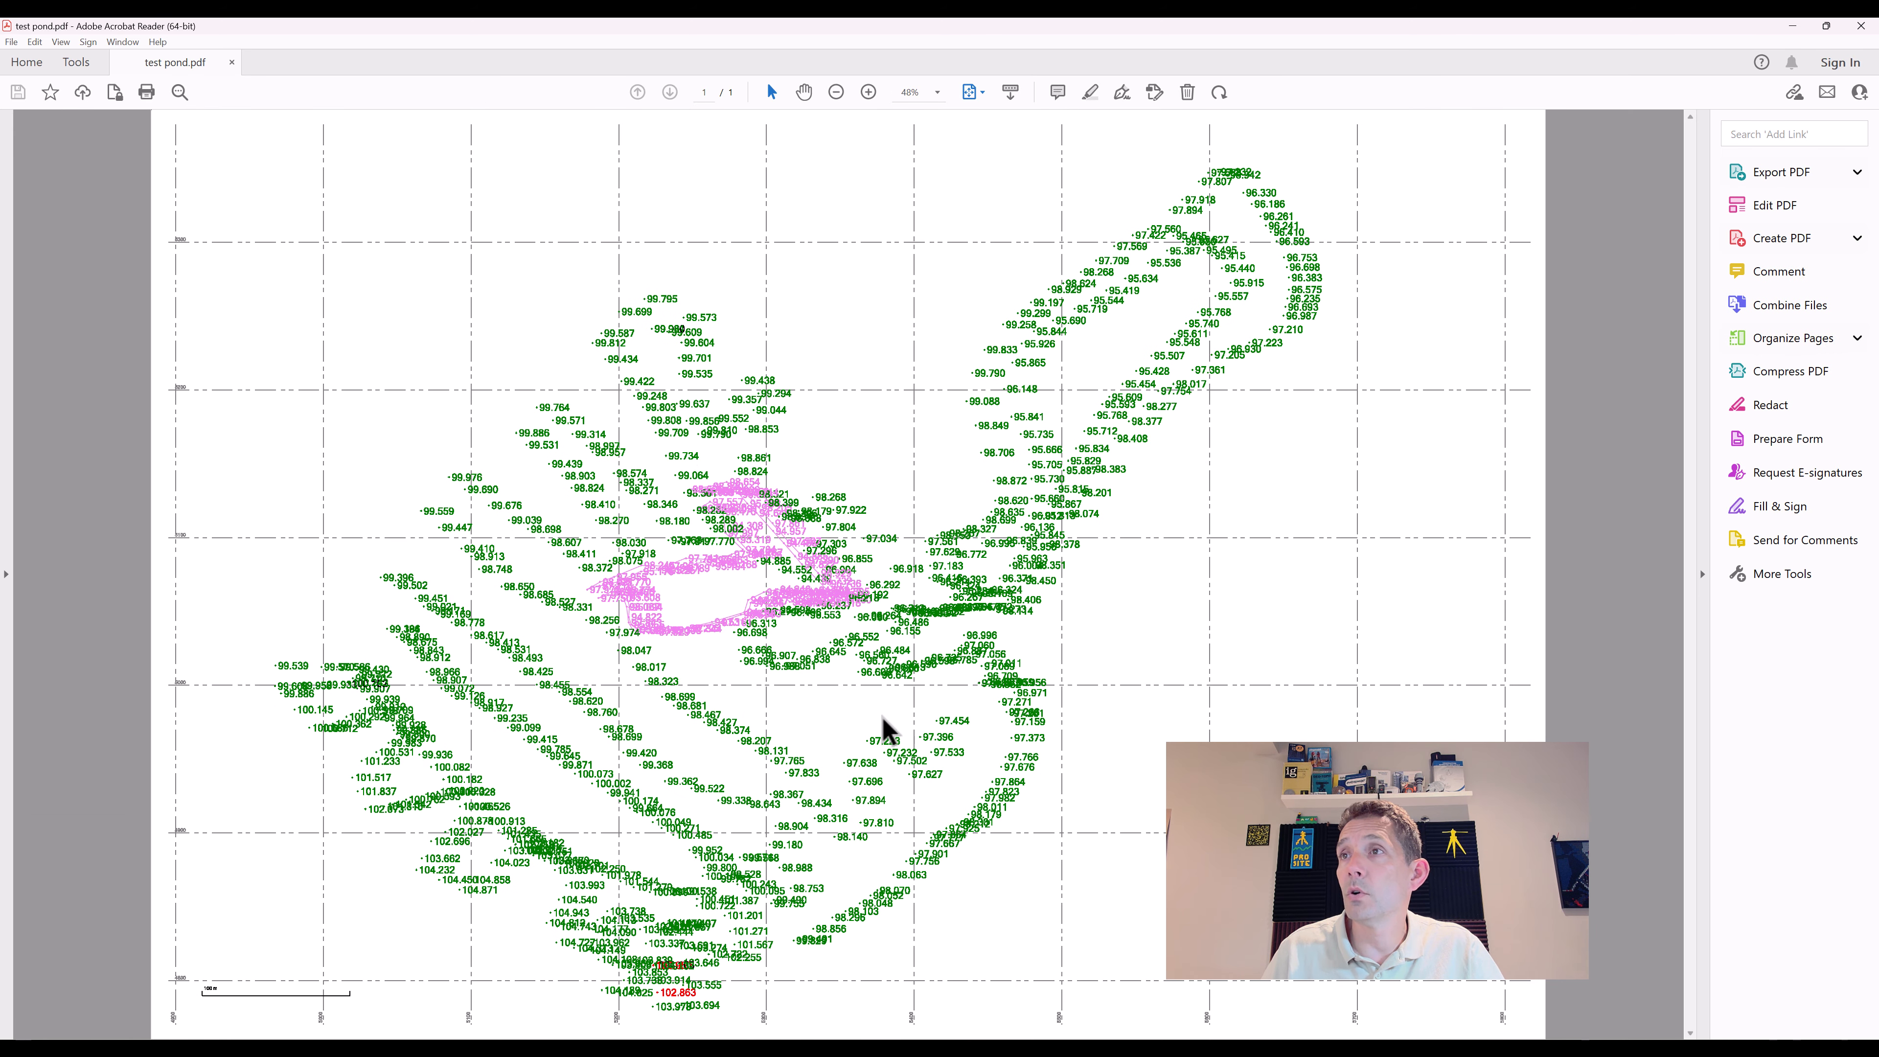
click(870, 93)
ctrl+scroll(944, 919, up, 2)
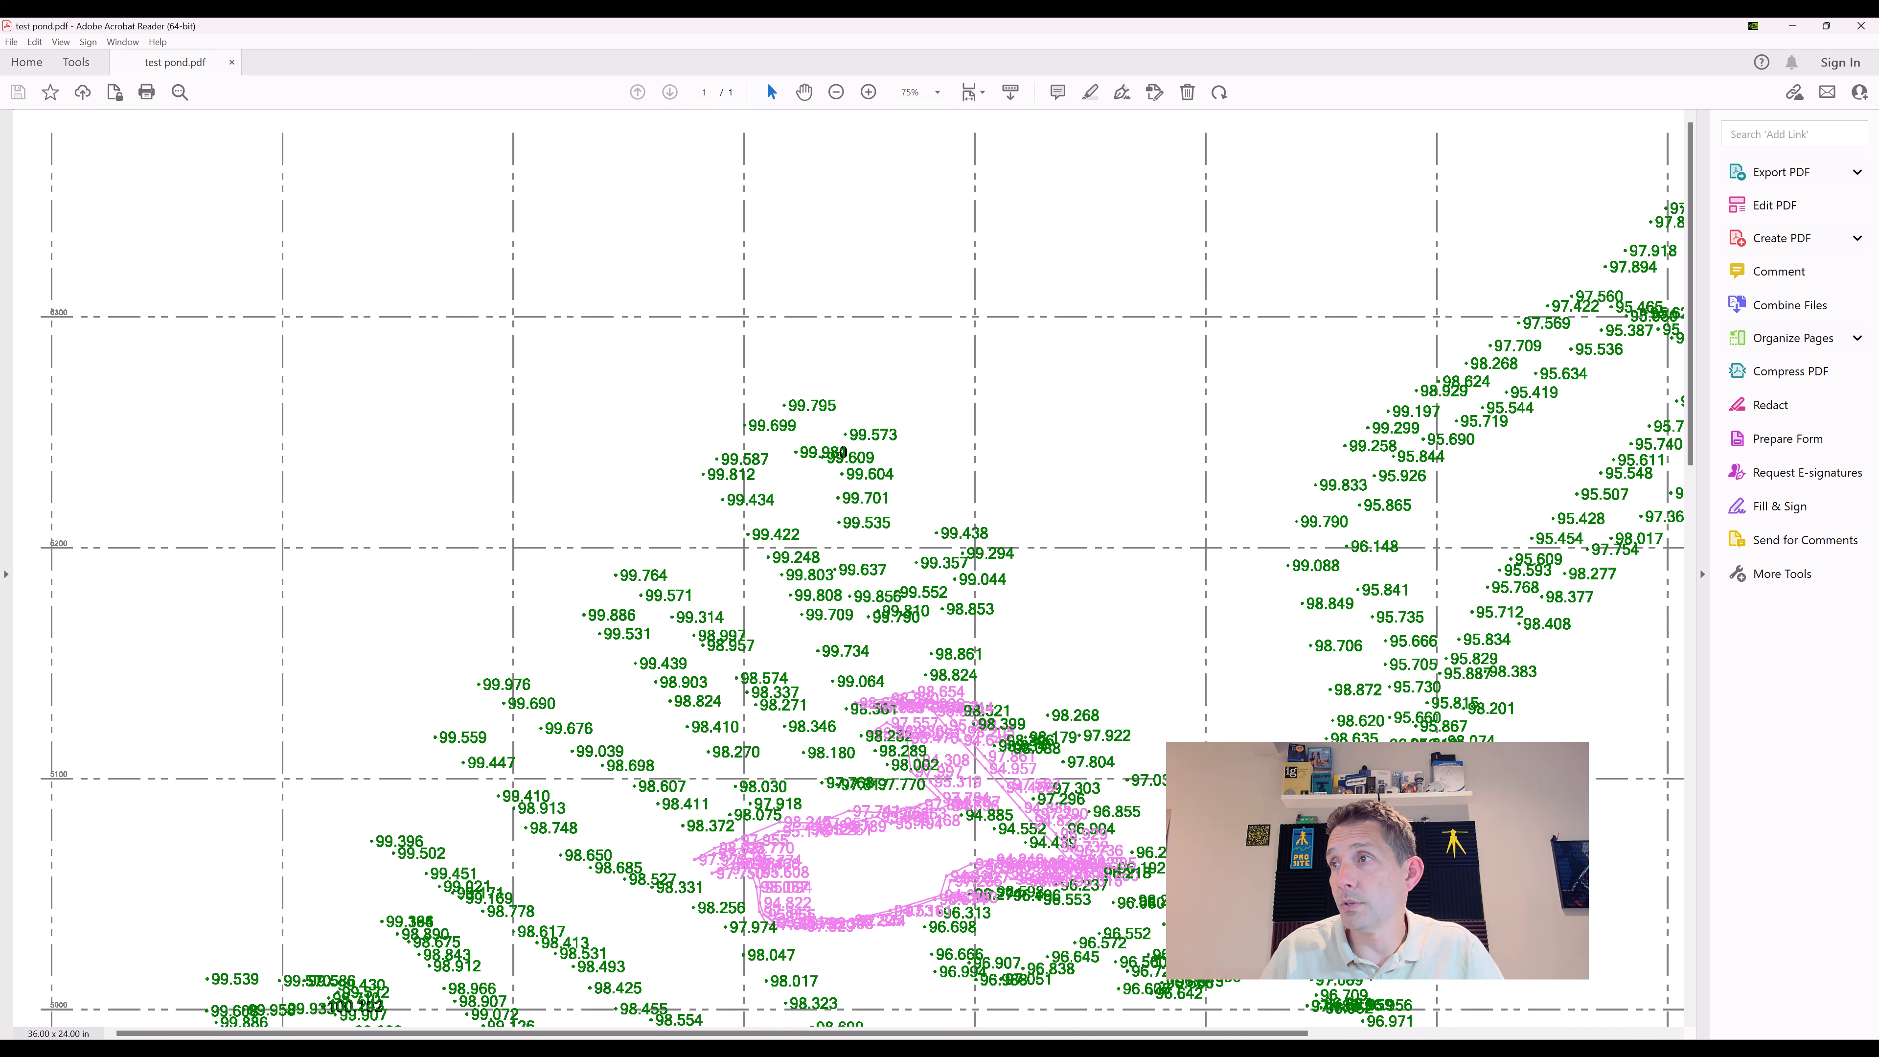
click(1861, 26)
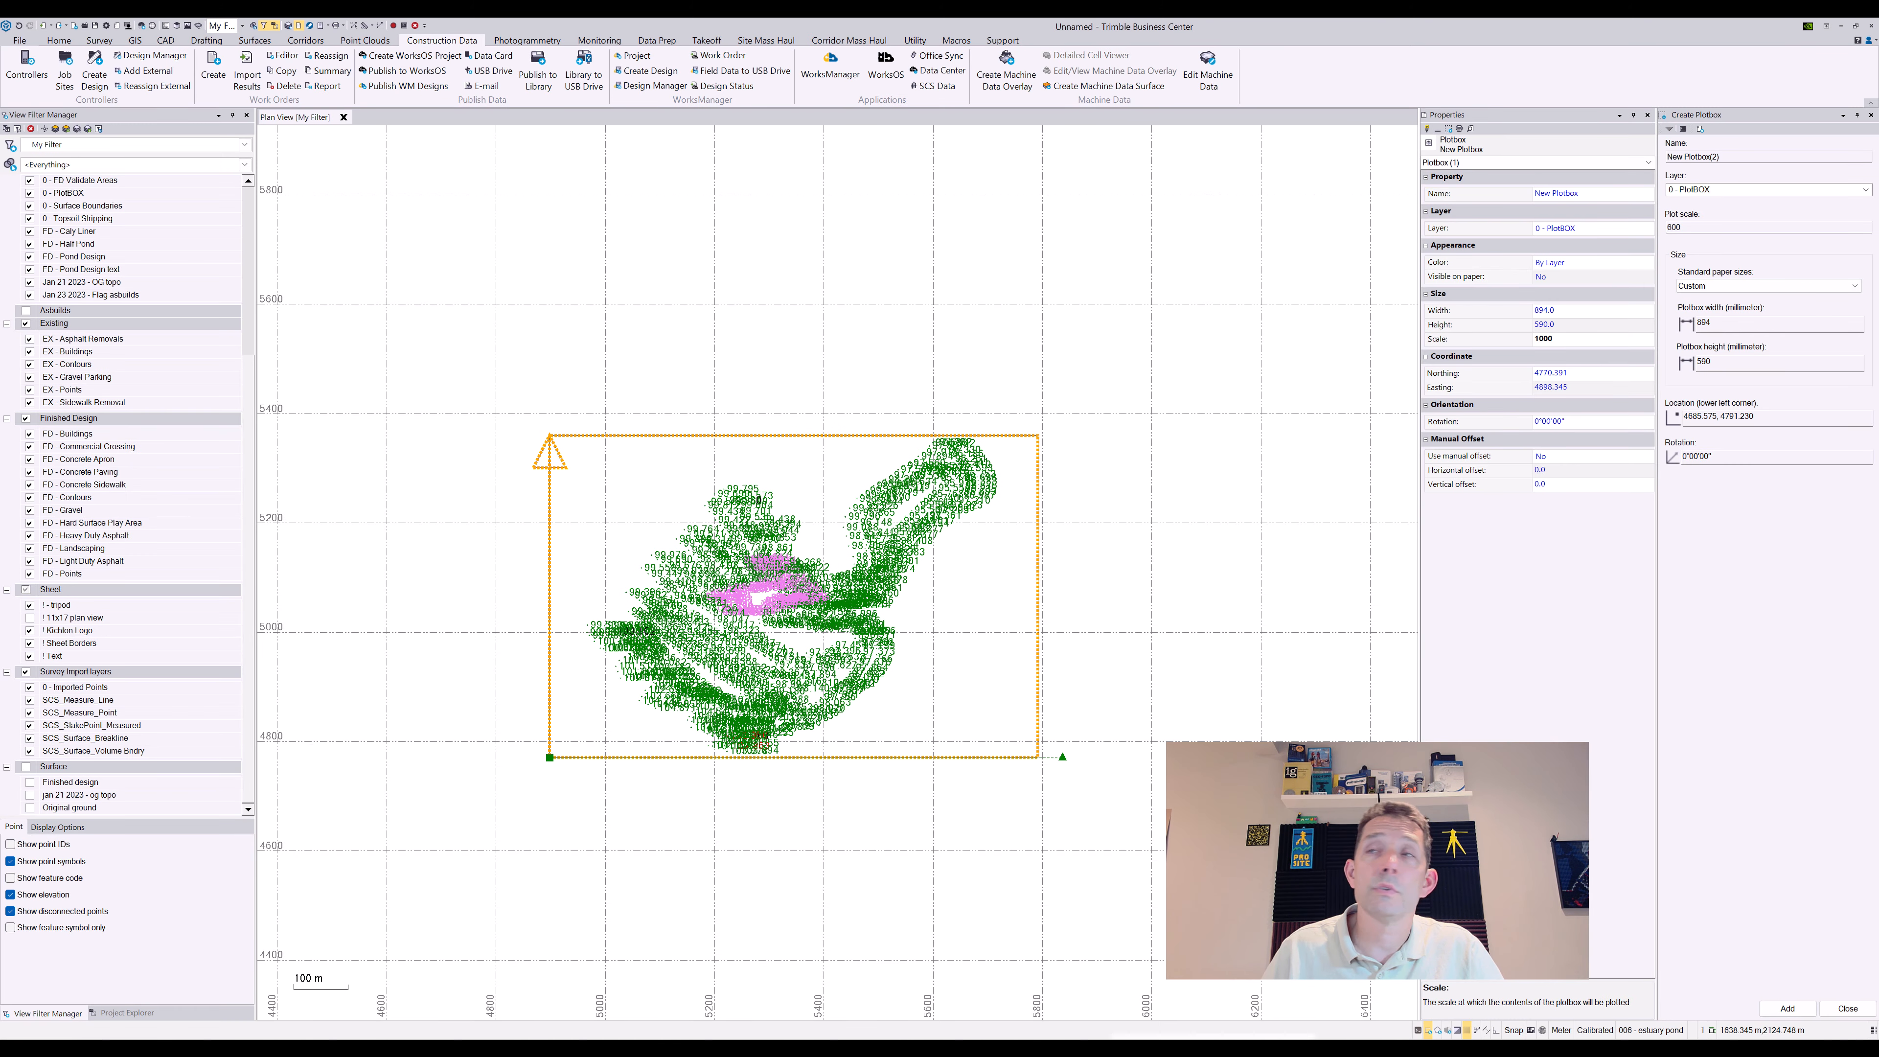
Deselect the plotbox and create a new point label style named Elevations with a rotation of 45 degrees
click(1099, 635)
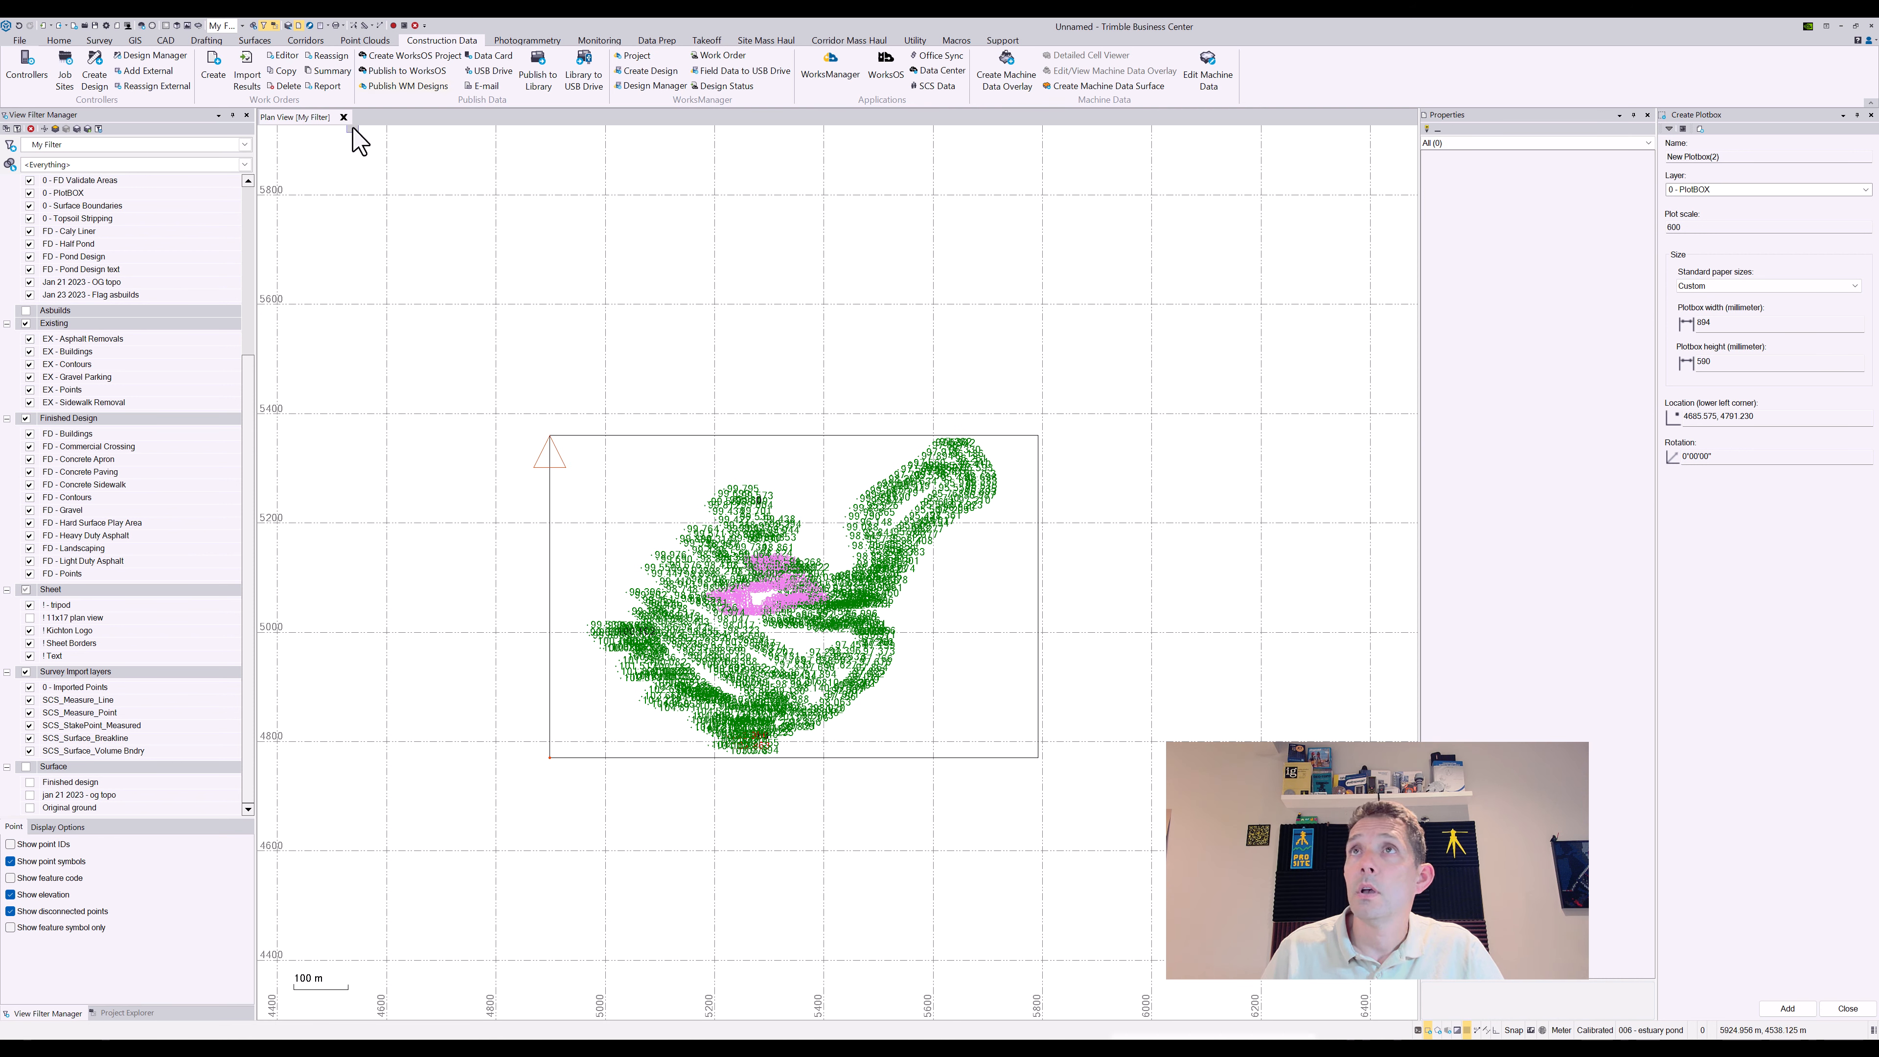
click(211, 40)
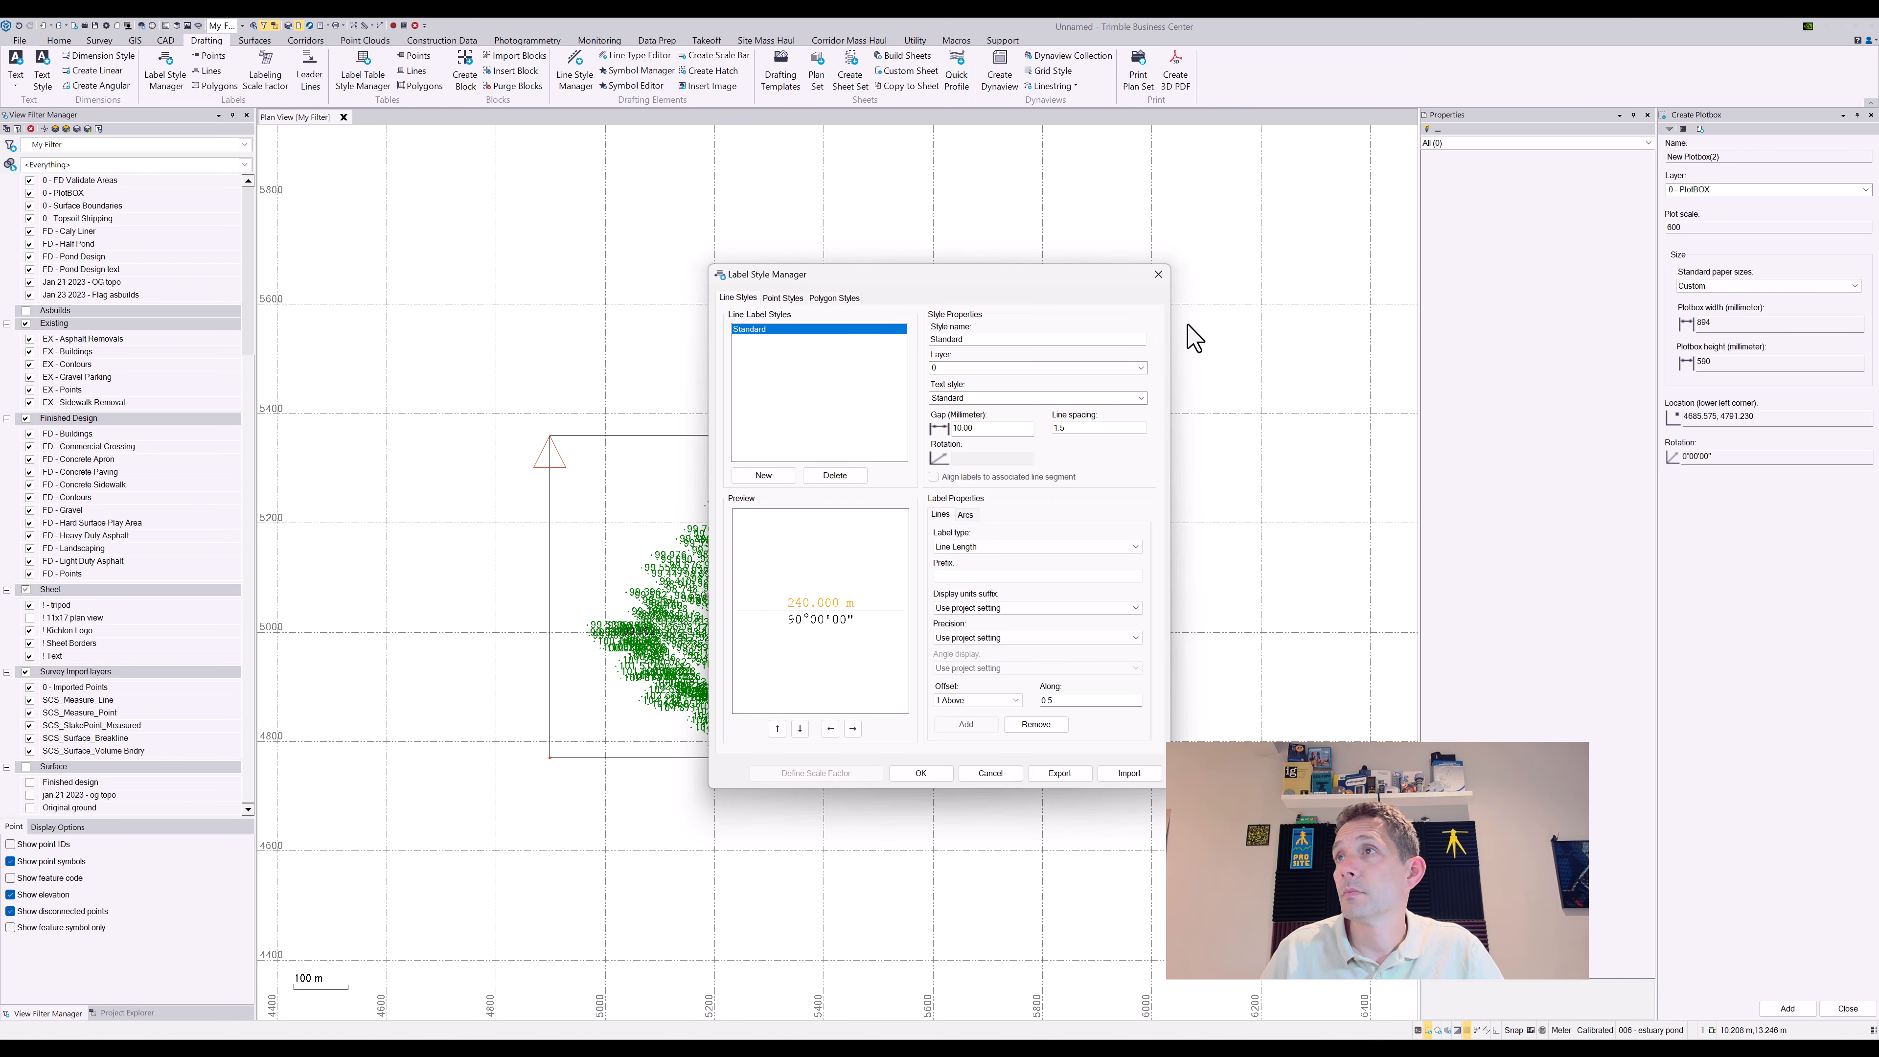
click(781, 299)
click(764, 477)
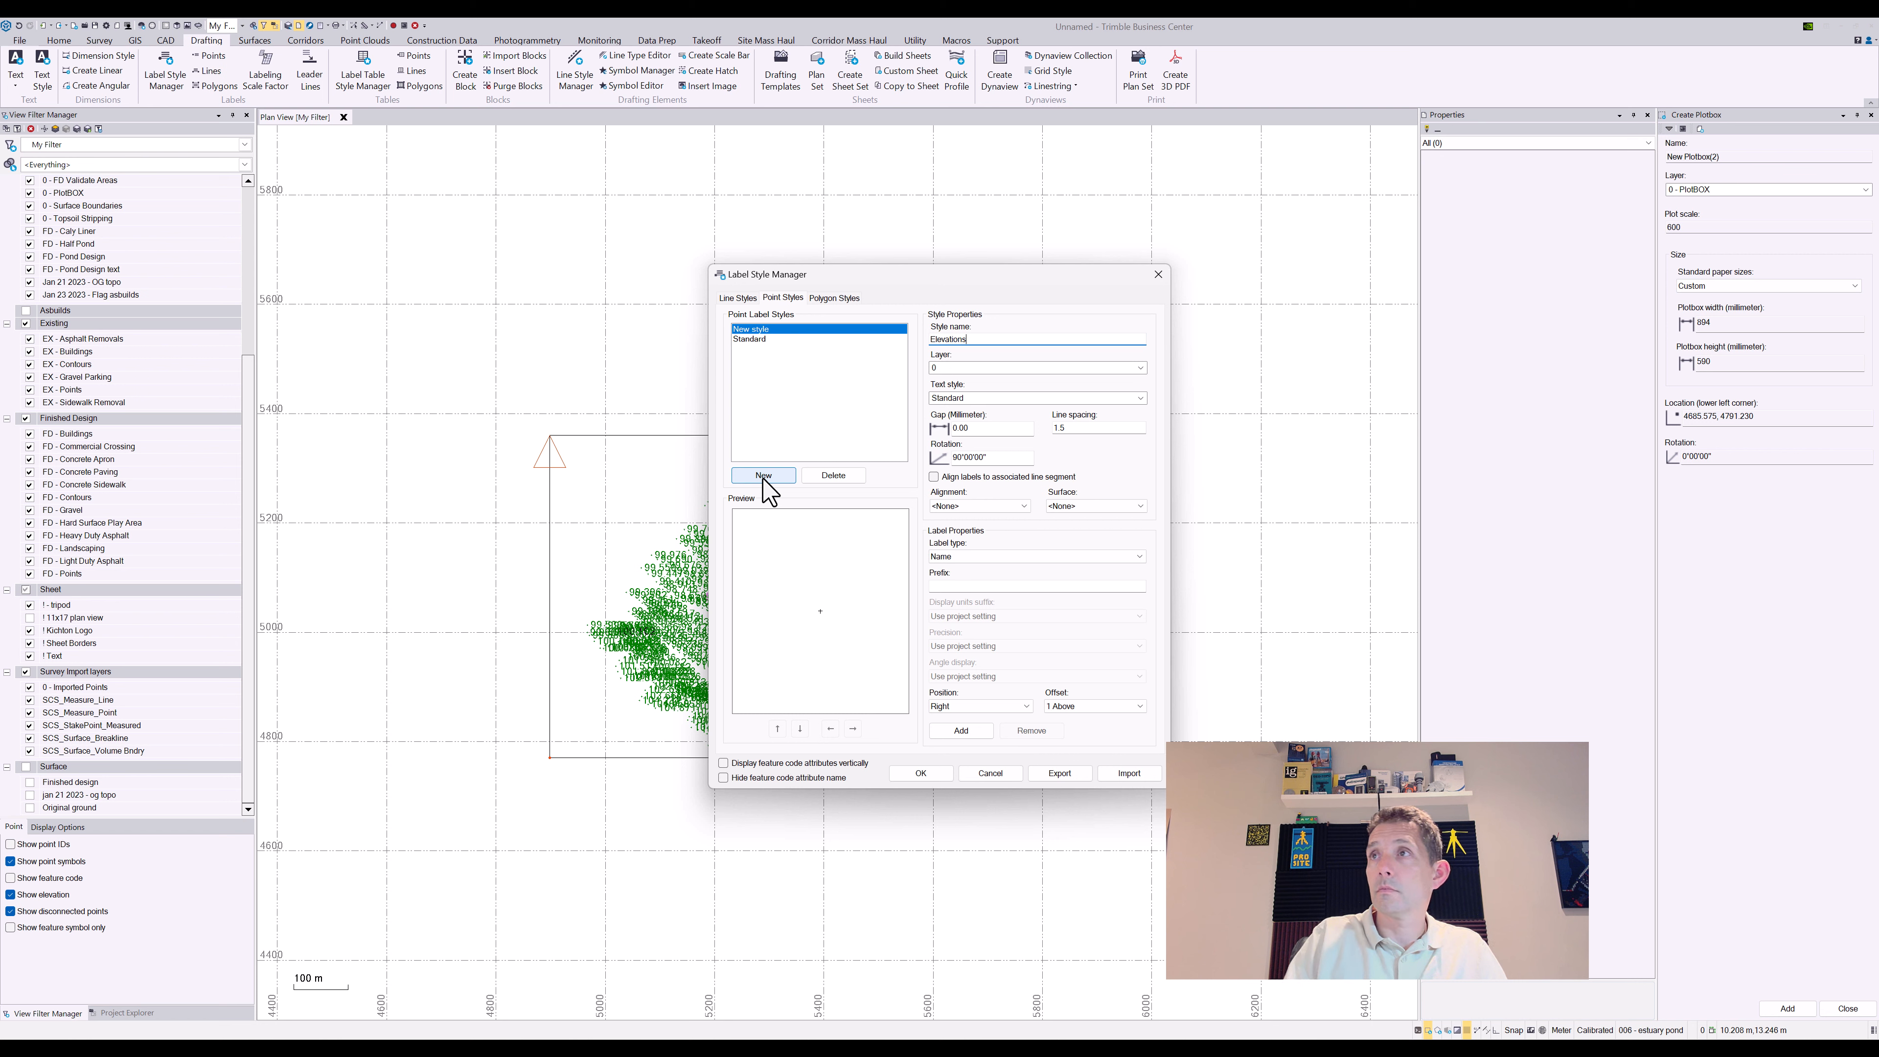
text(Elevations)
click(992, 457)
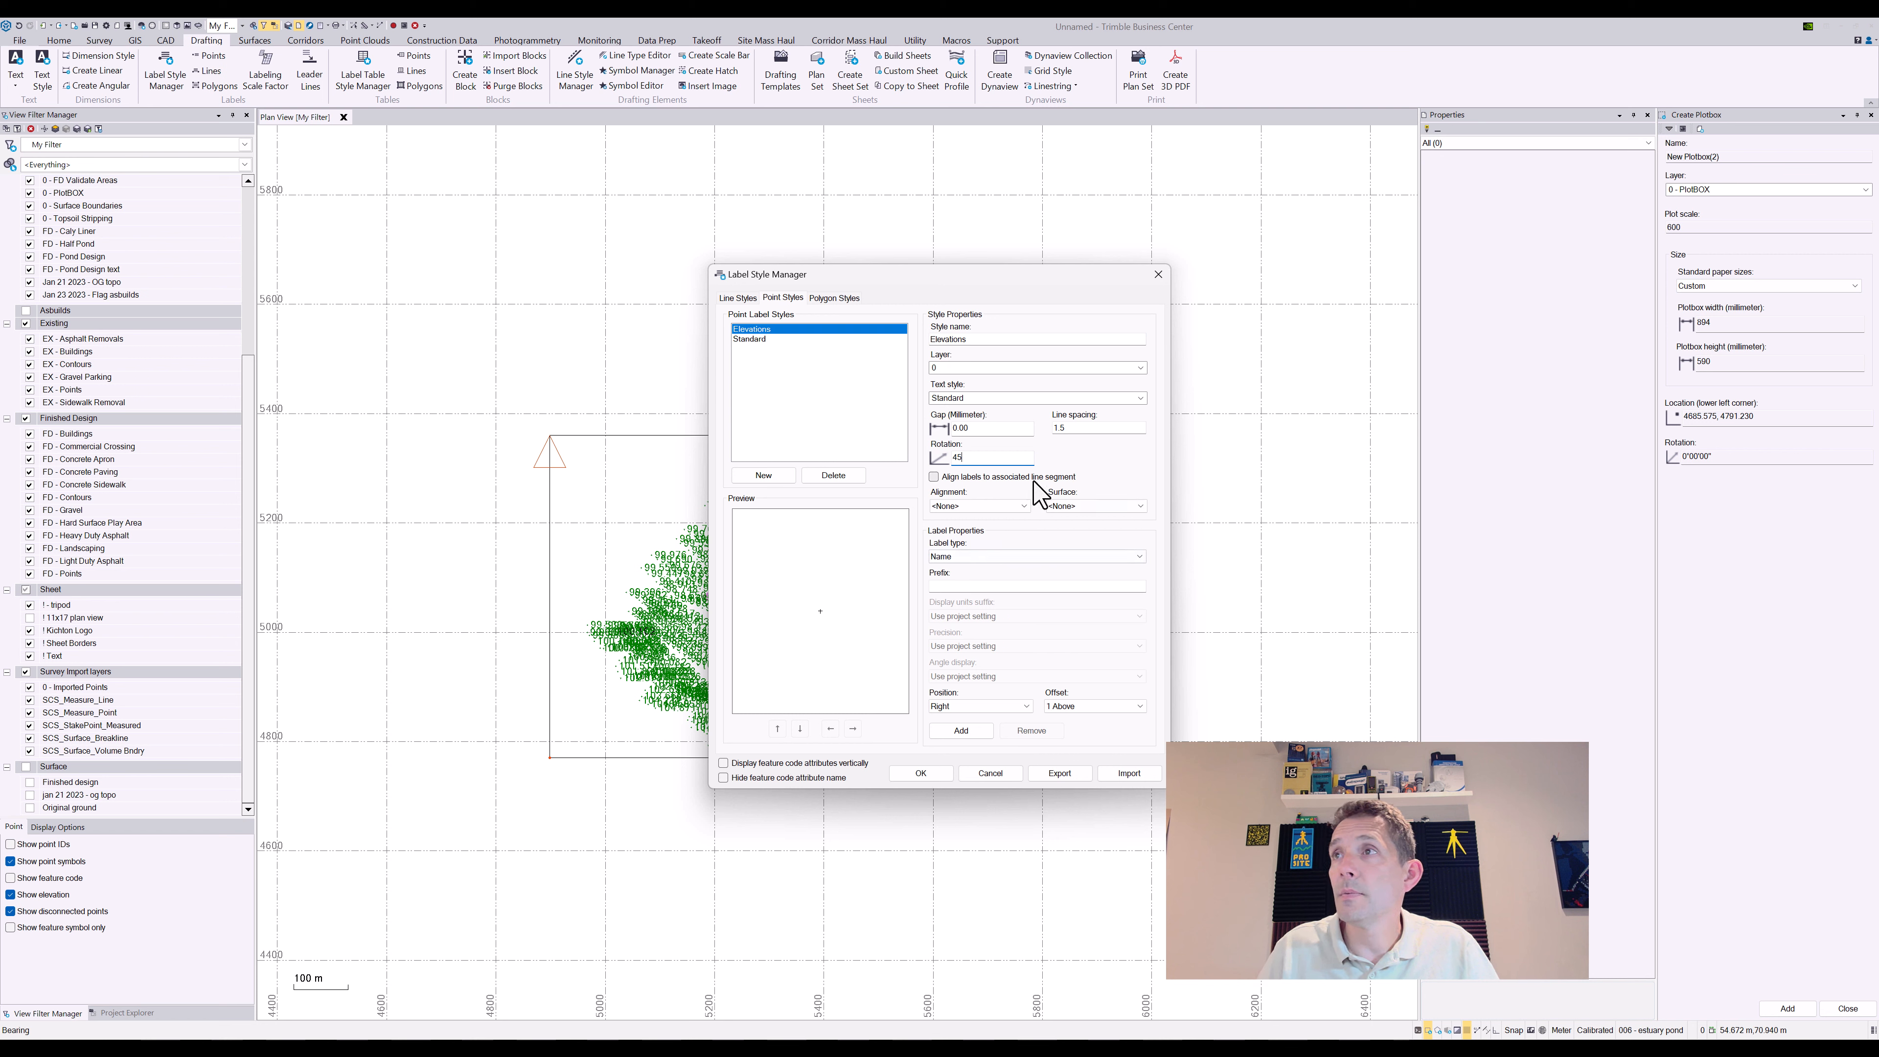
Add an Elevation label with Right position and Center offset to the Elevations style, and set its gap to 1 mm
click(974, 560)
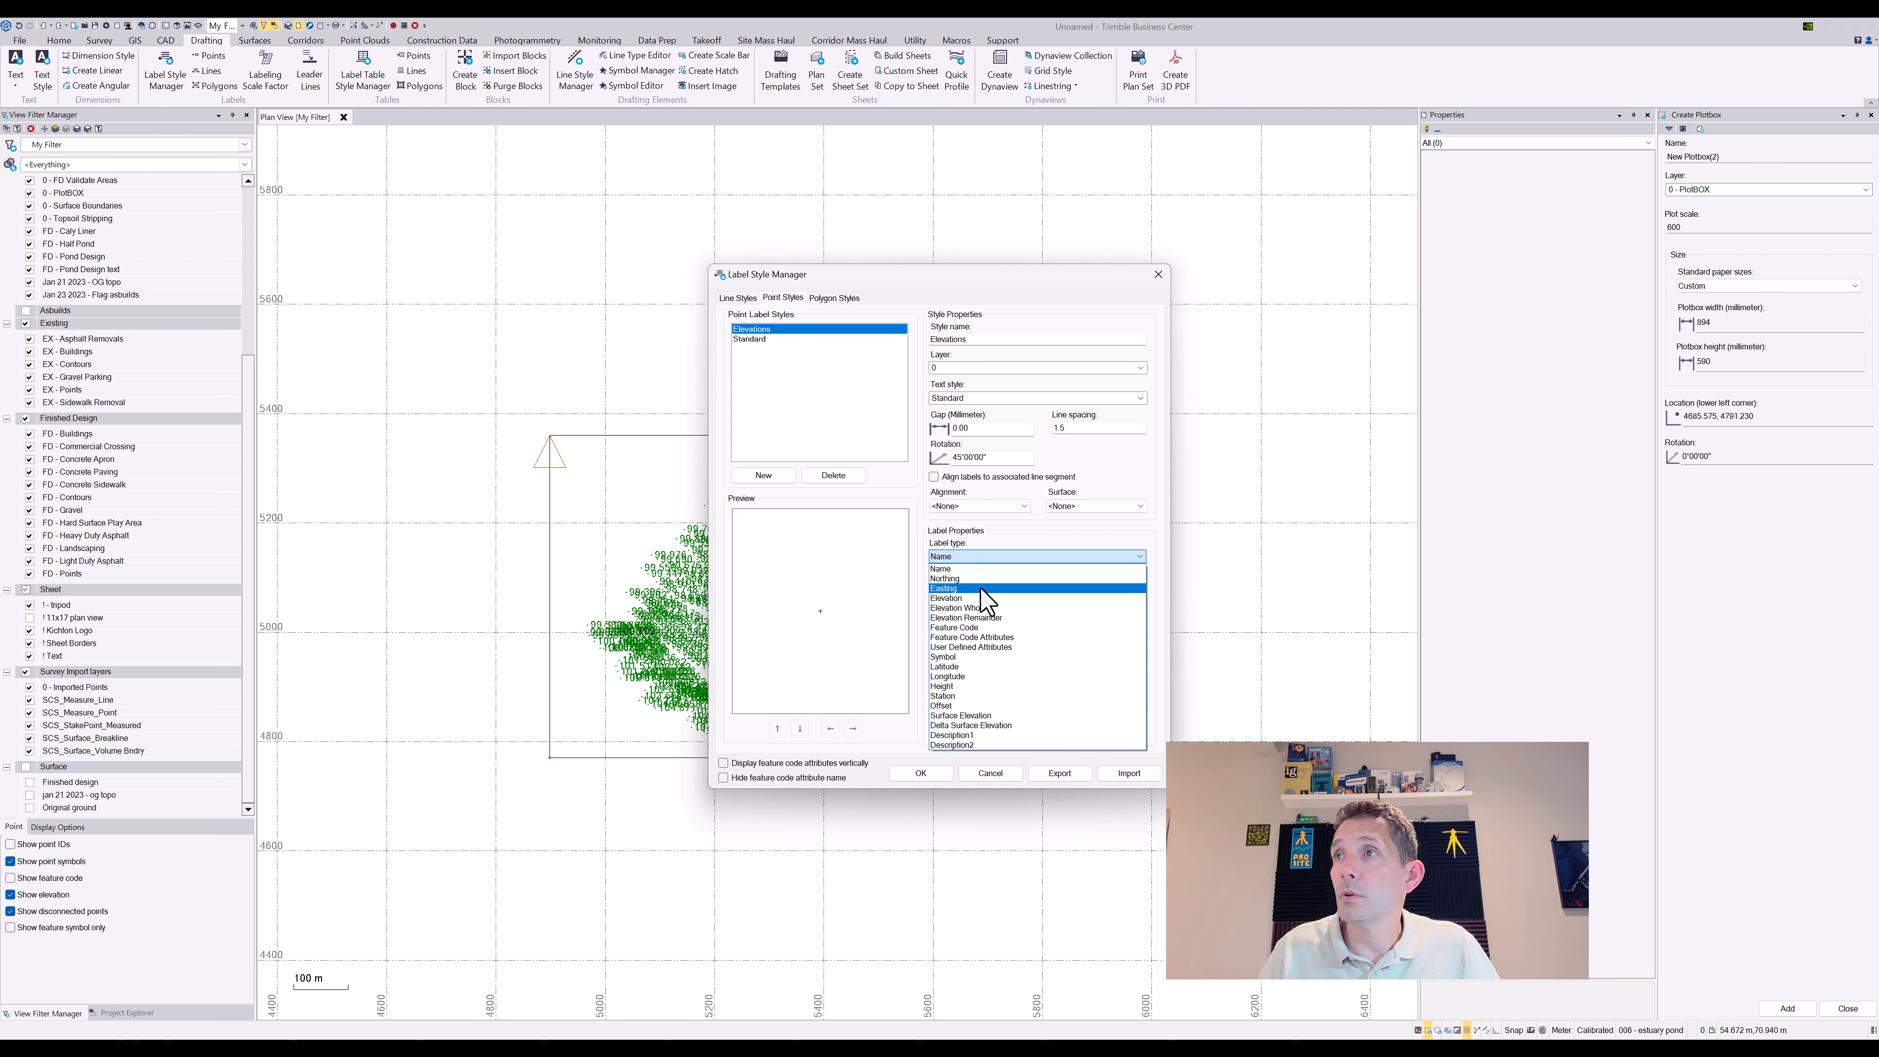
click(975, 602)
click(961, 731)
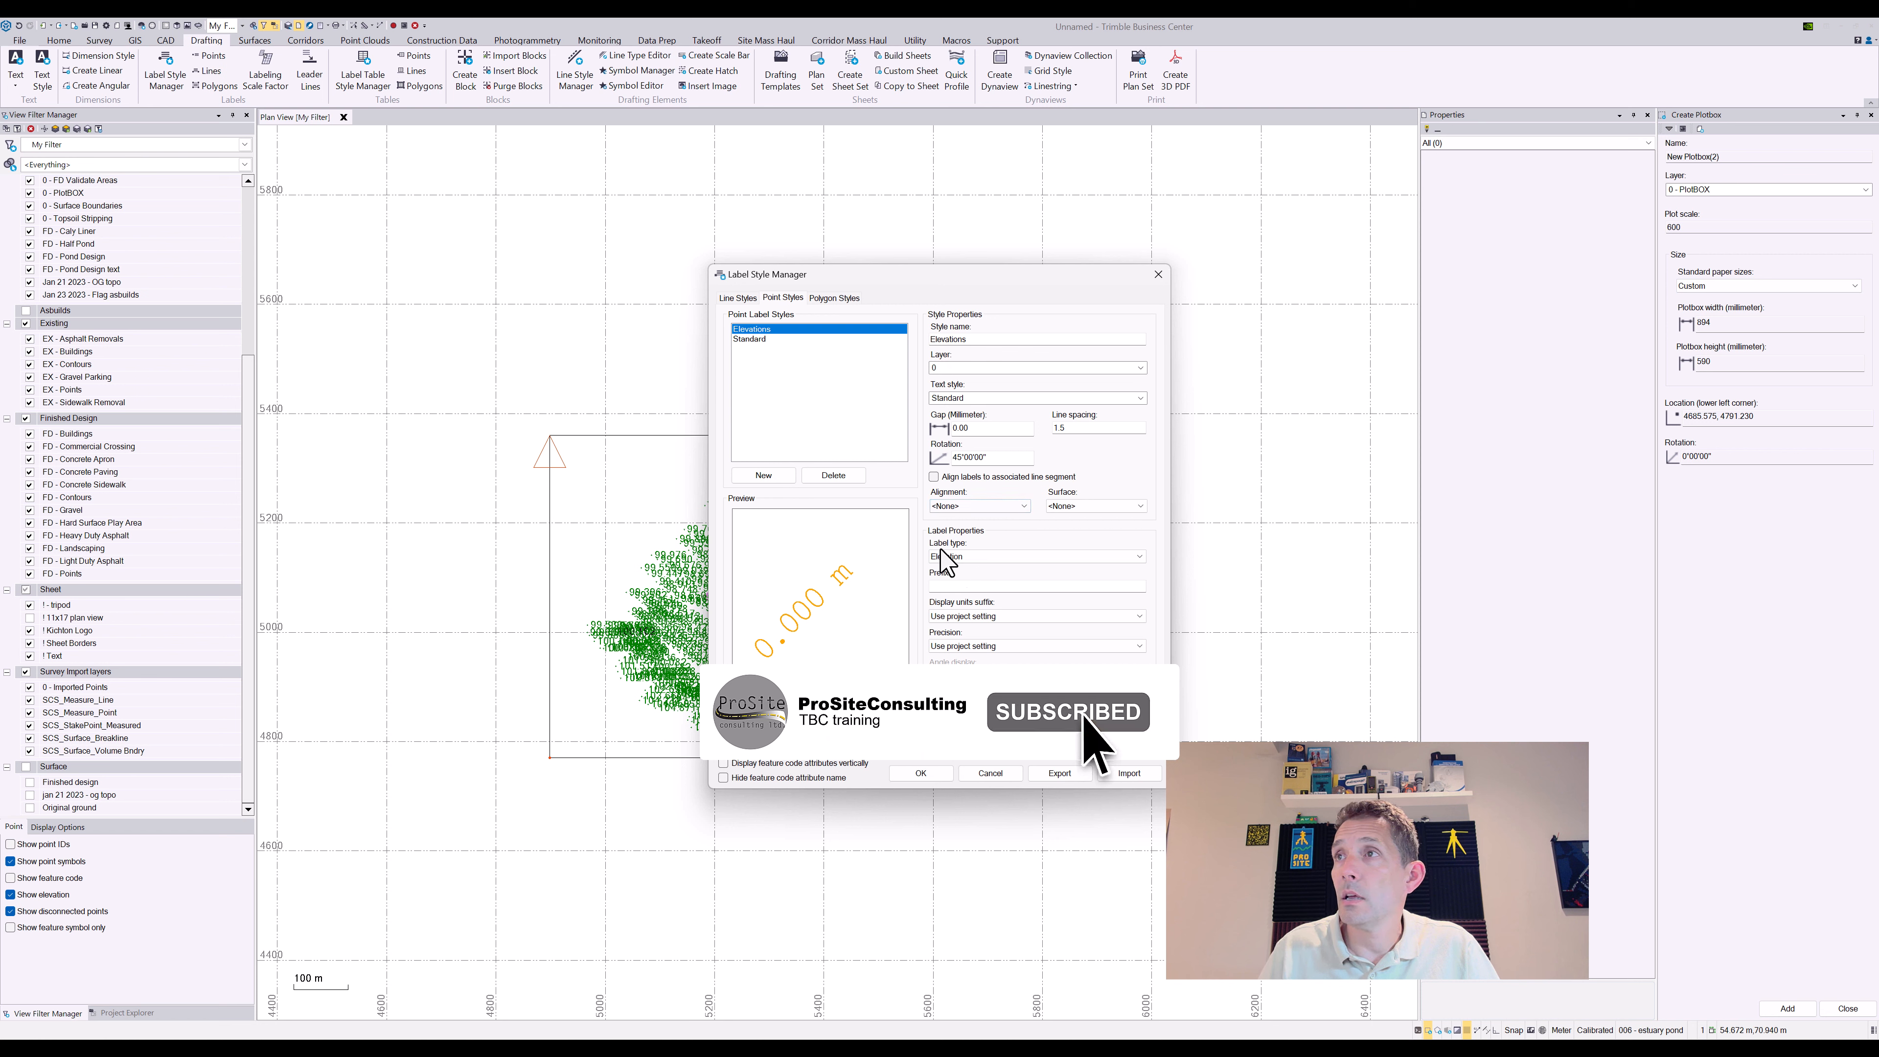
click(964, 709)
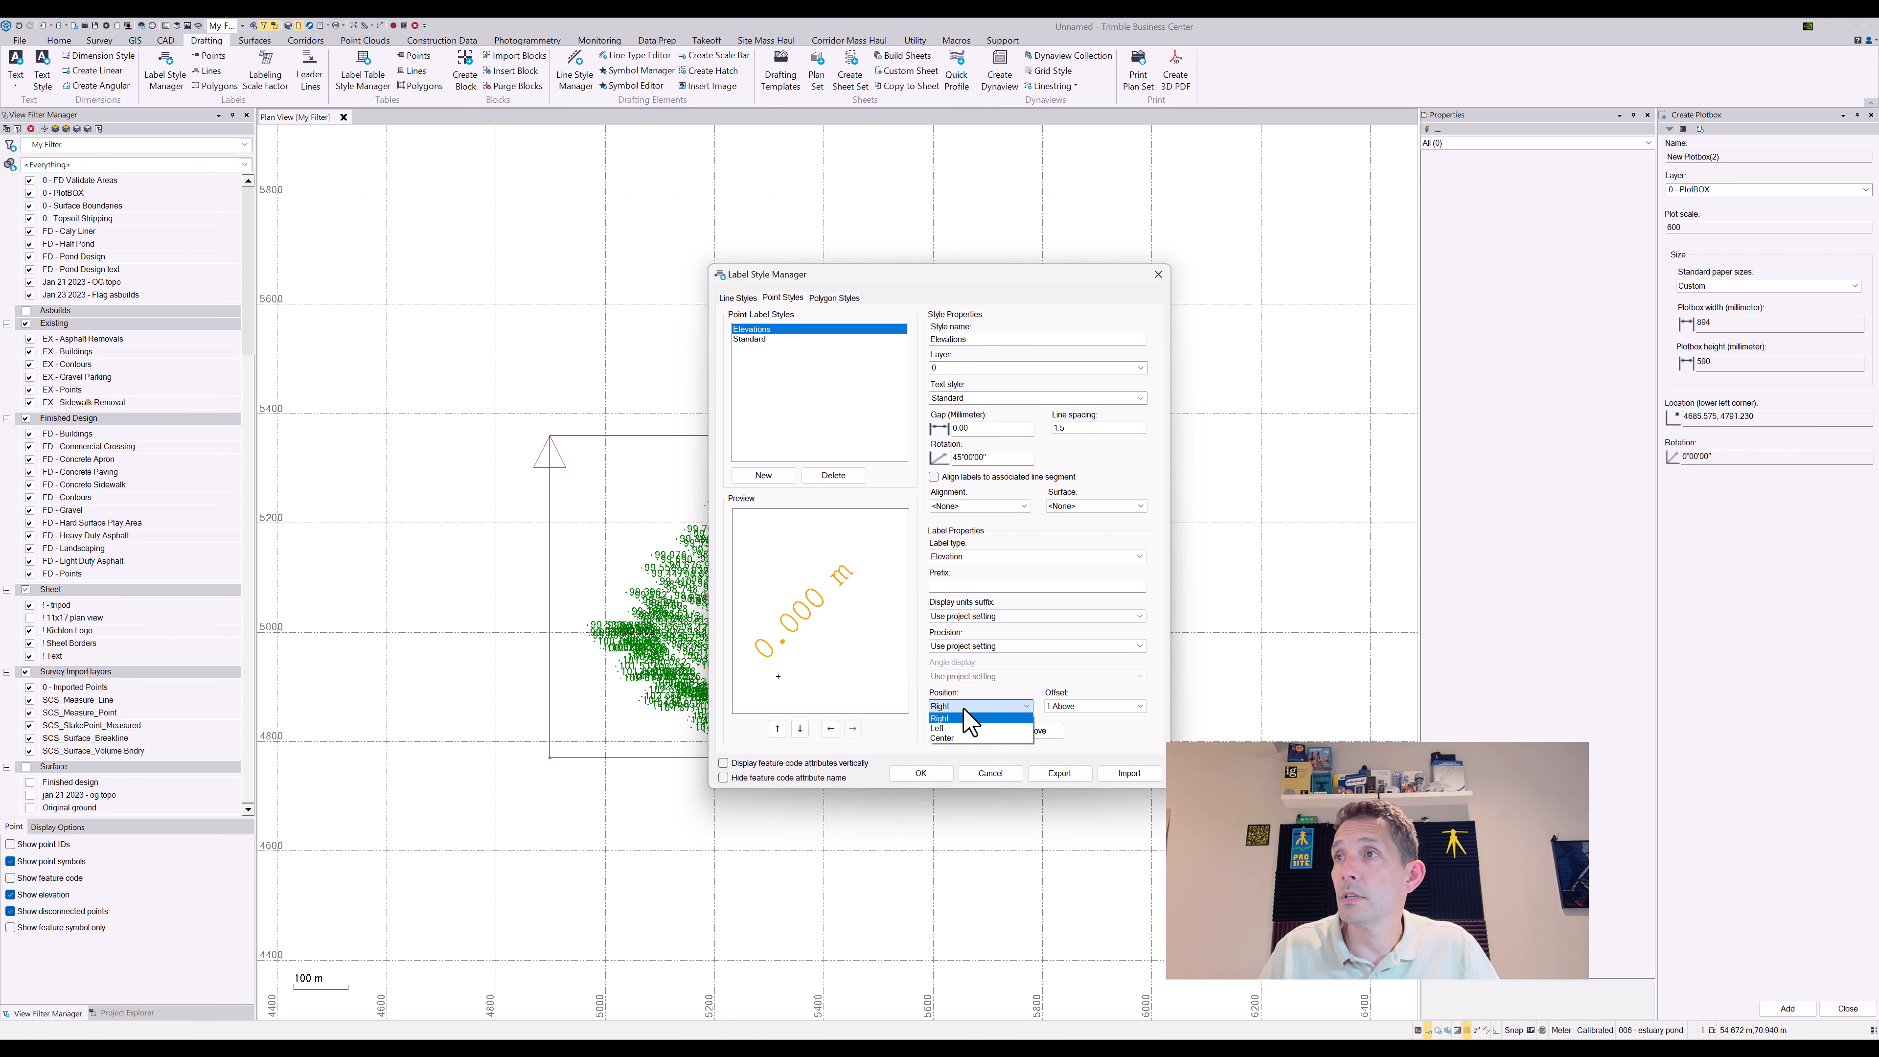
click(964, 709)
click(1072, 707)
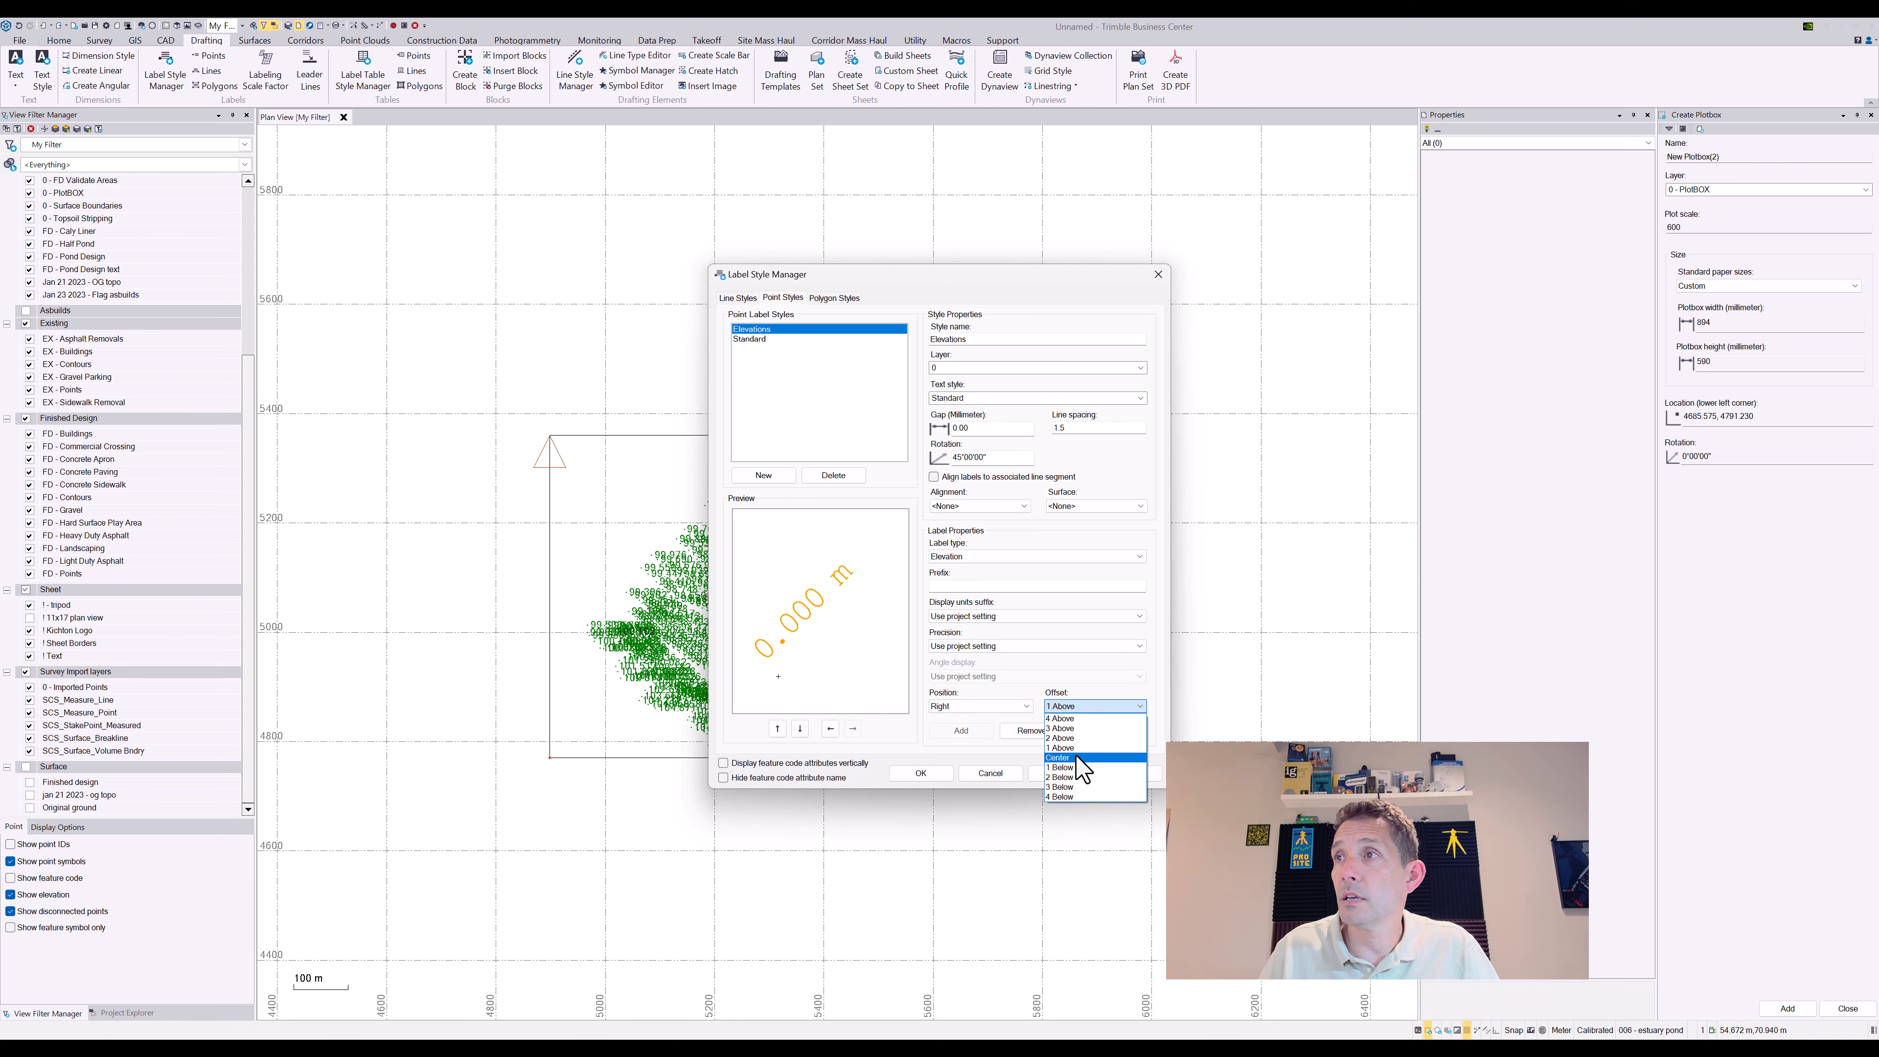
click(1080, 771)
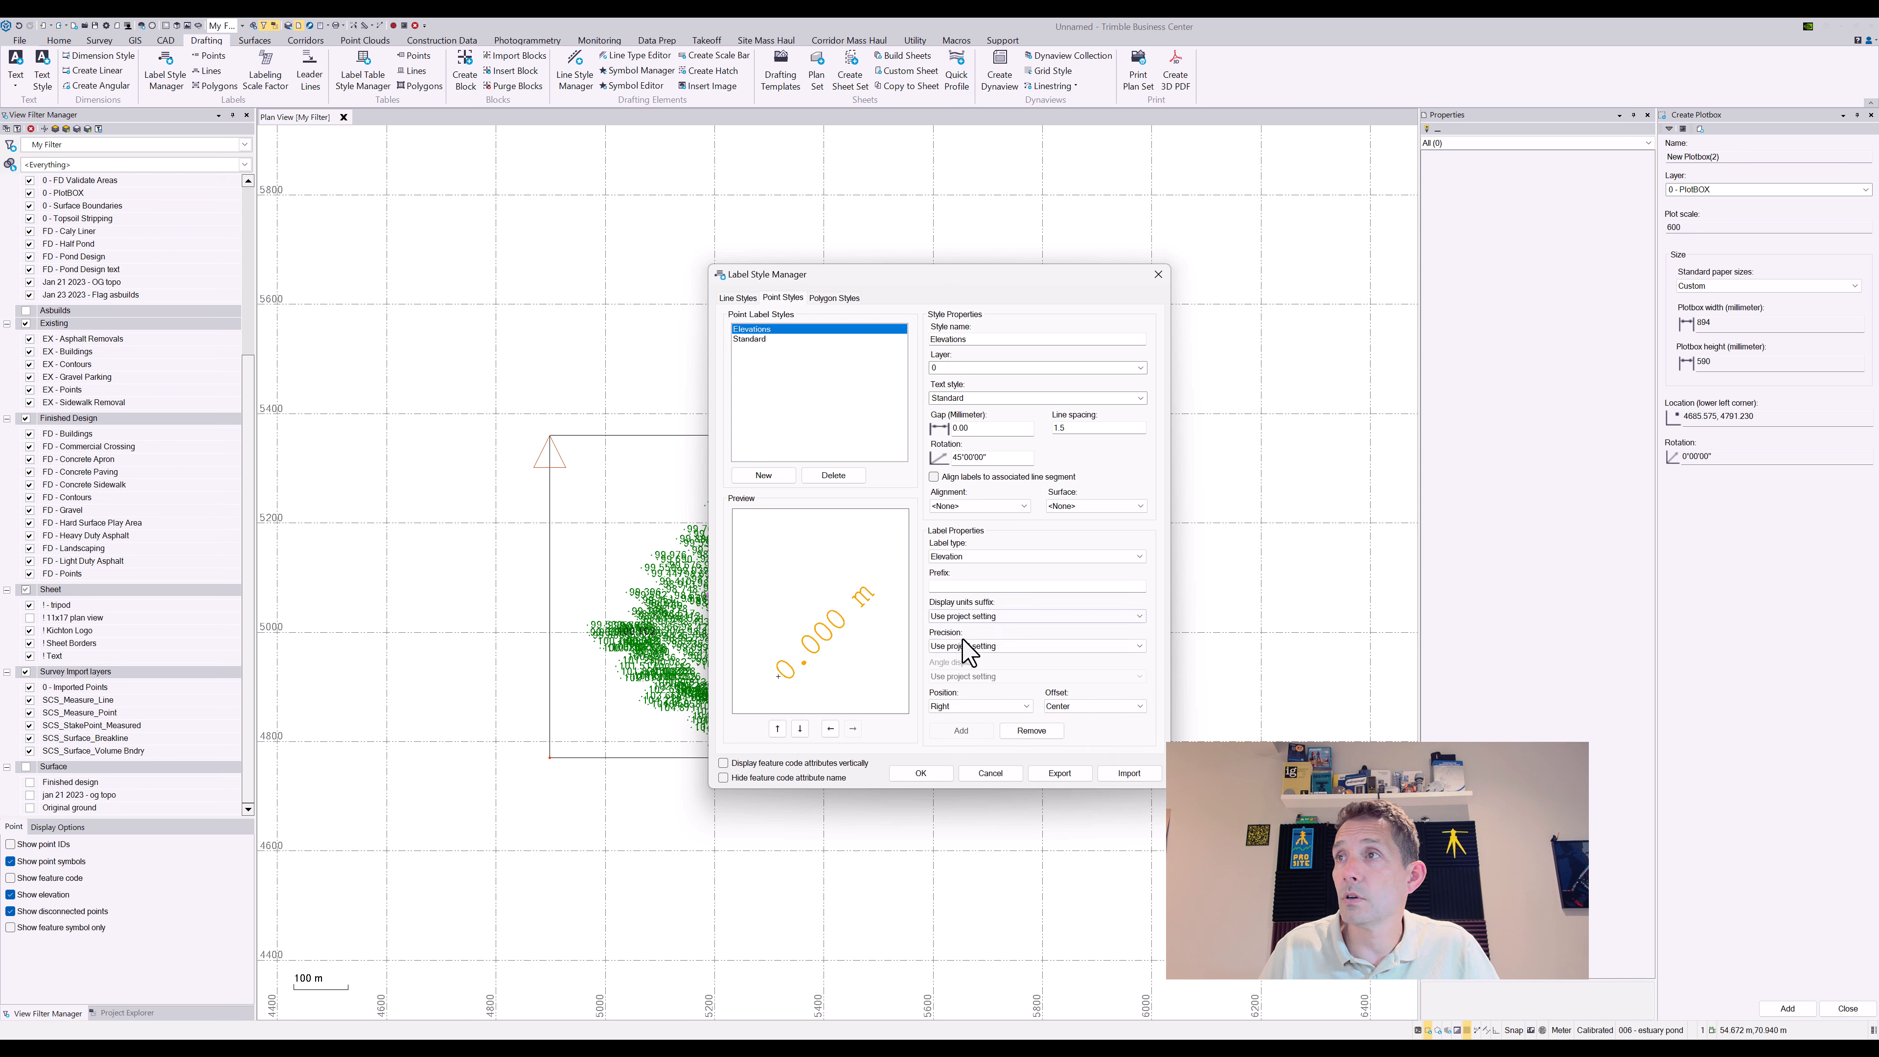
click(987, 427)
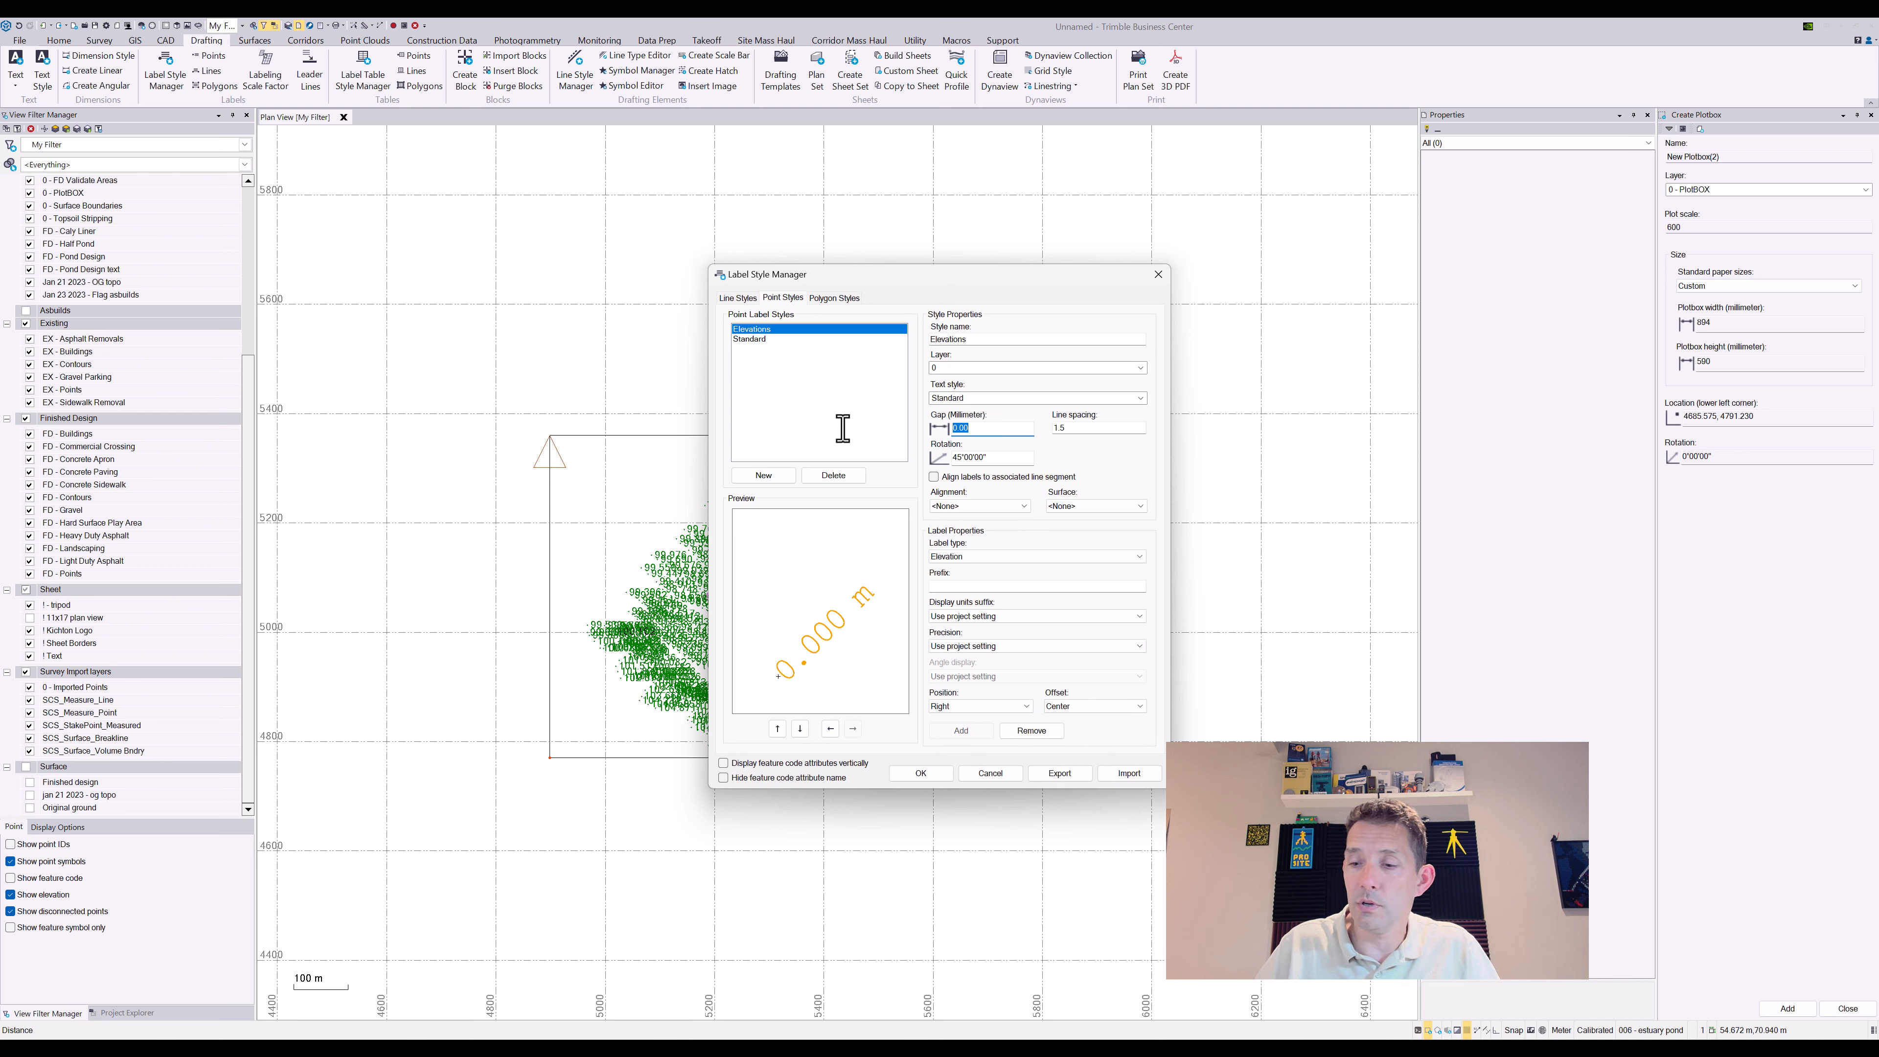
text(1)
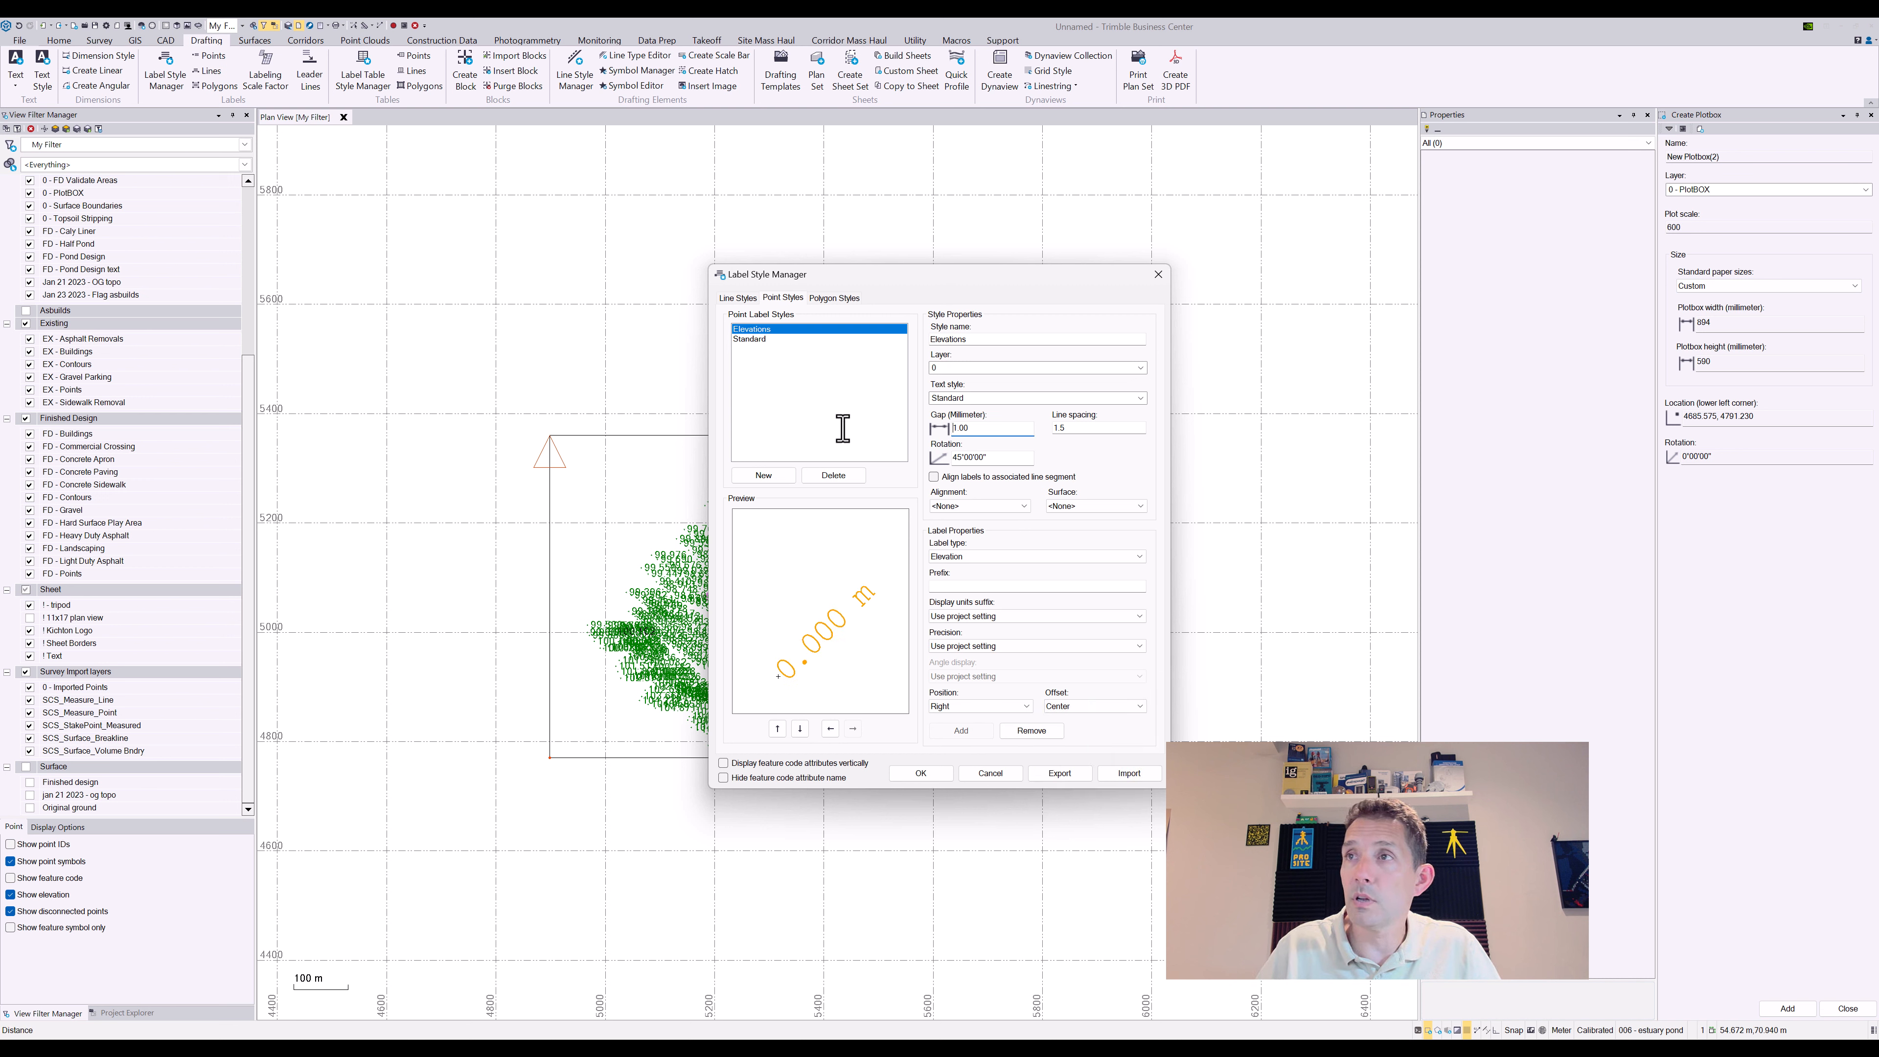
Choose the Symbol label type with the X-shaped point symbol for the Elevations style, and accept the label styles
click(1020, 556)
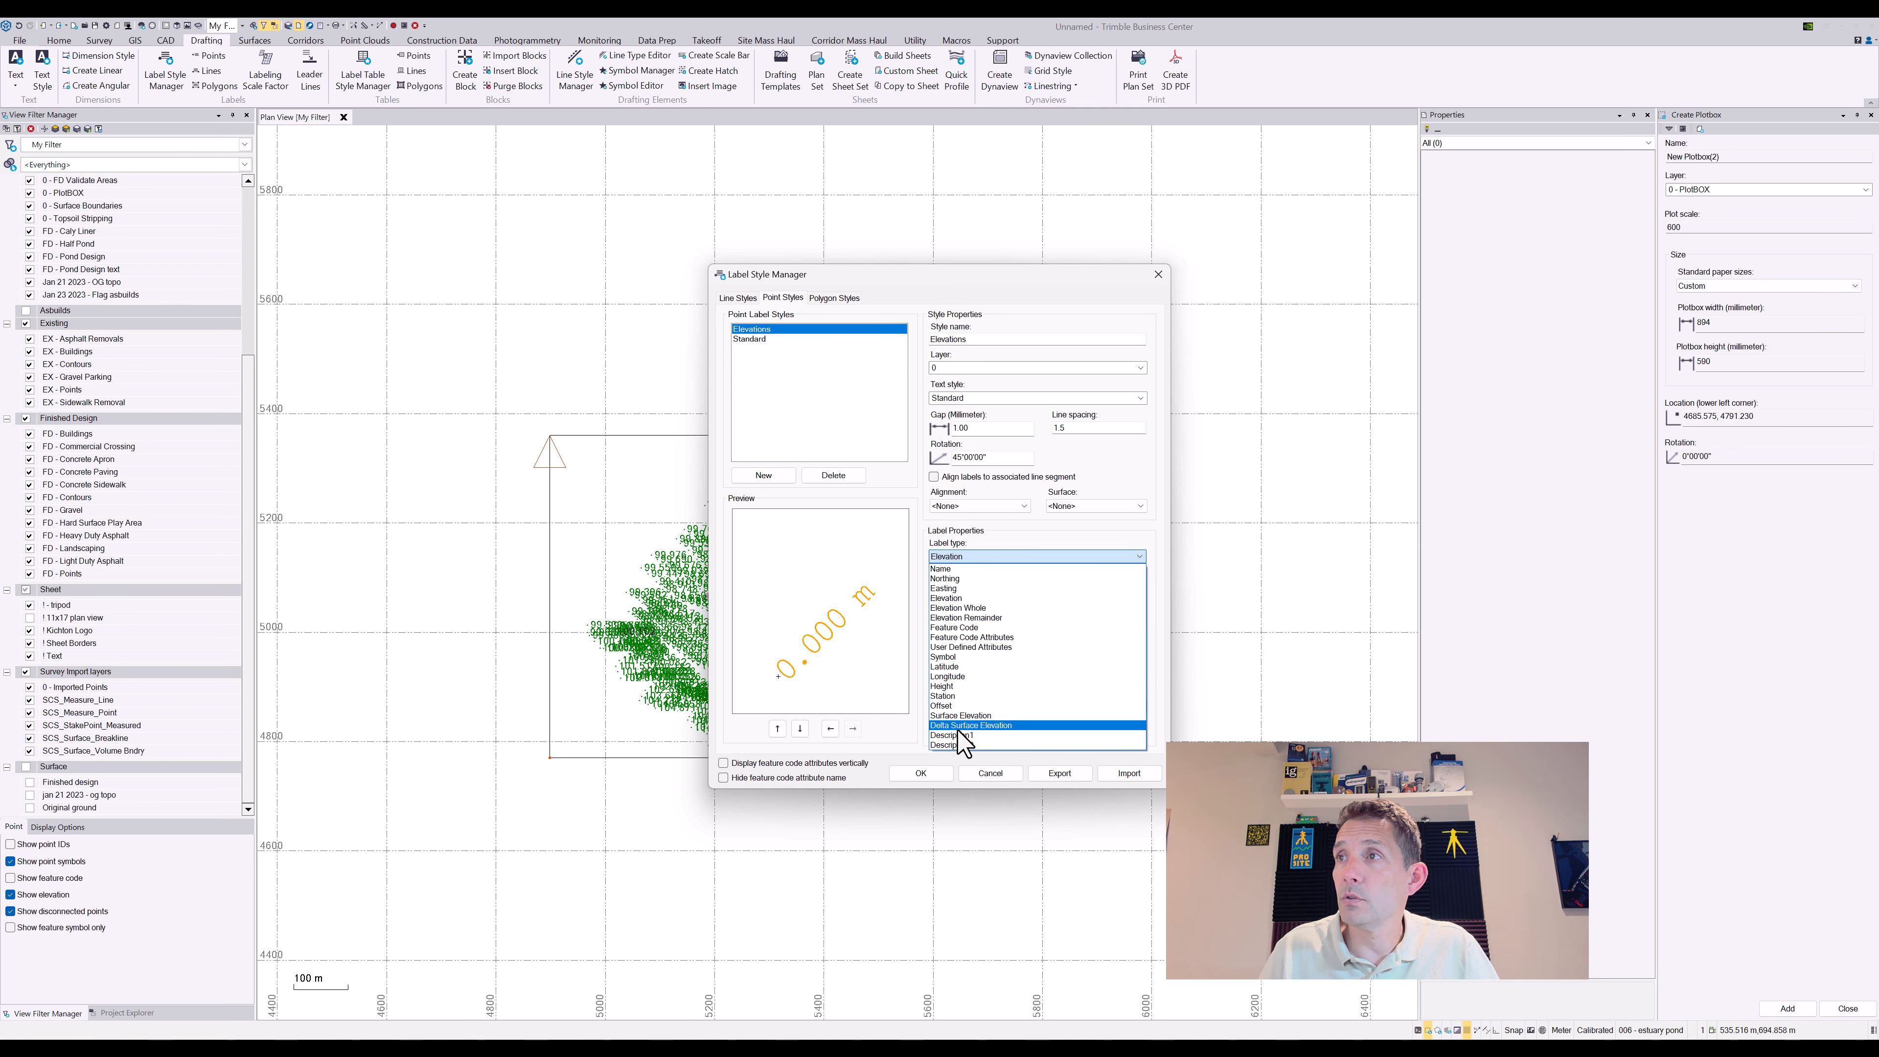
click(944, 657)
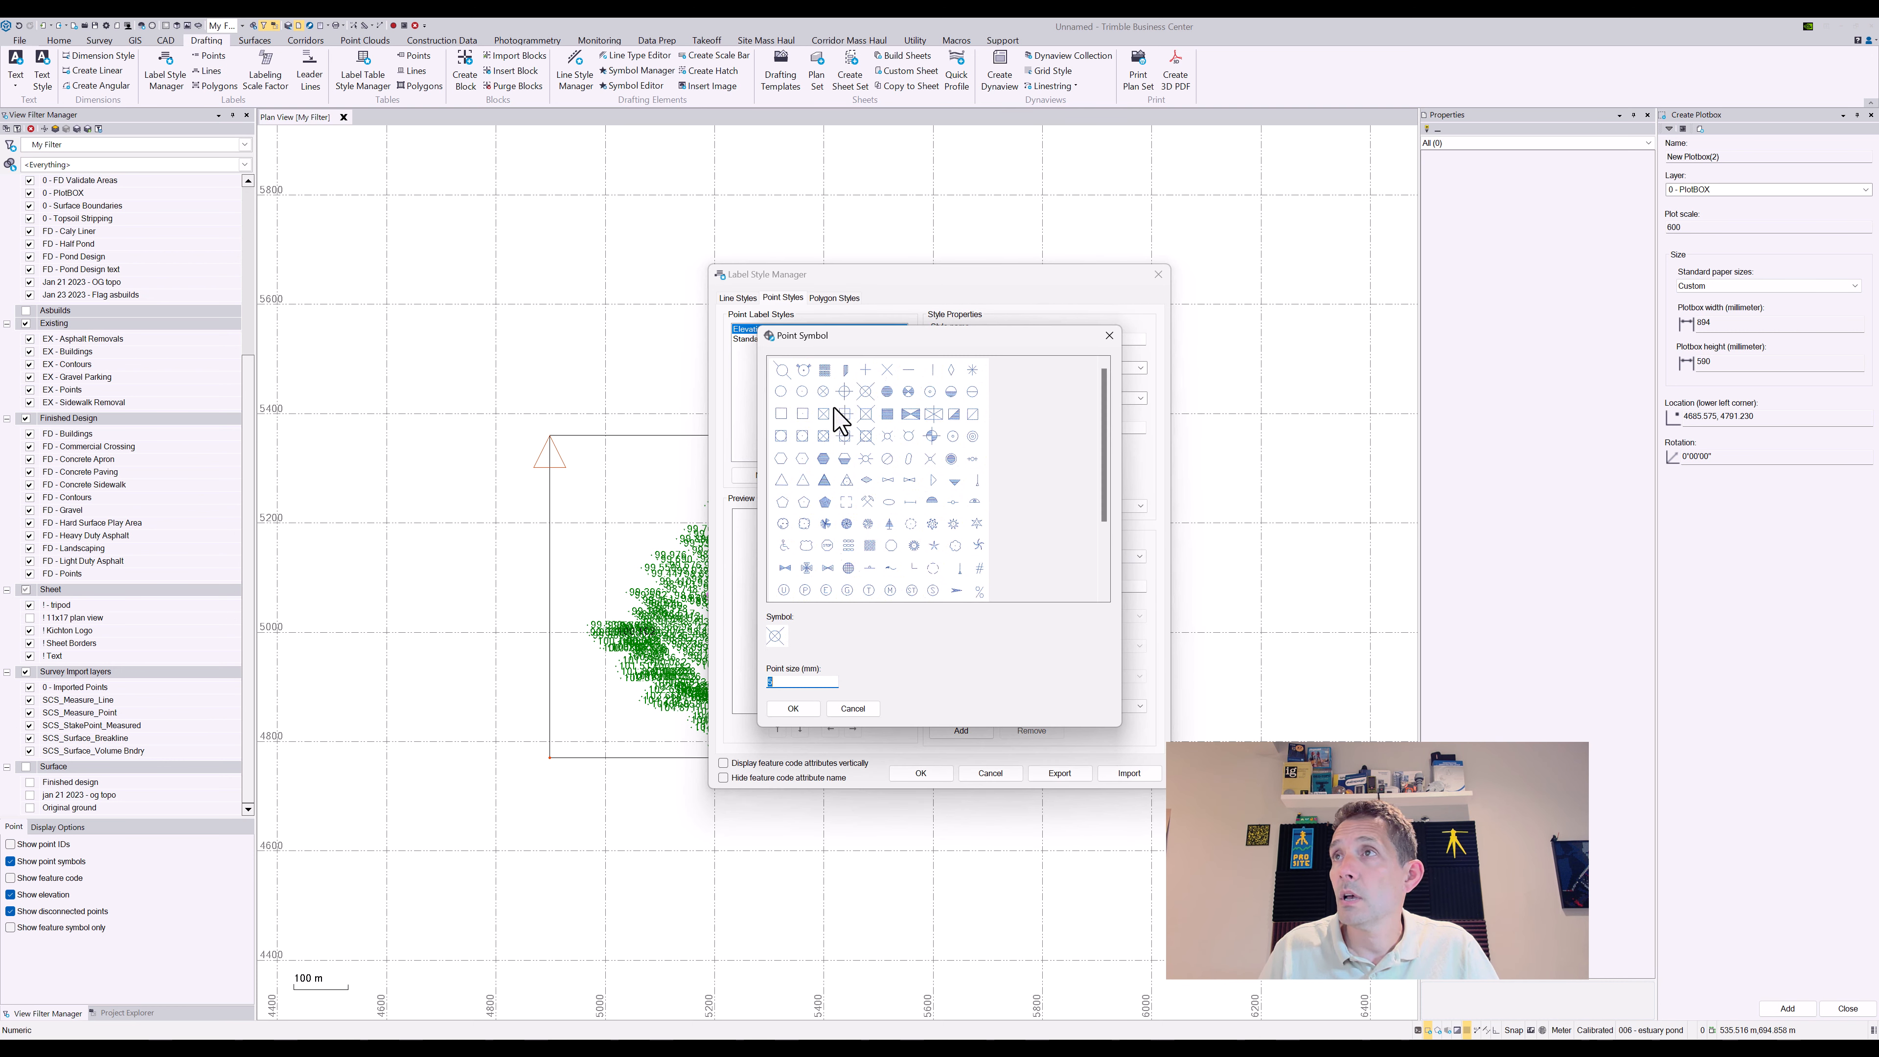
click(887, 369)
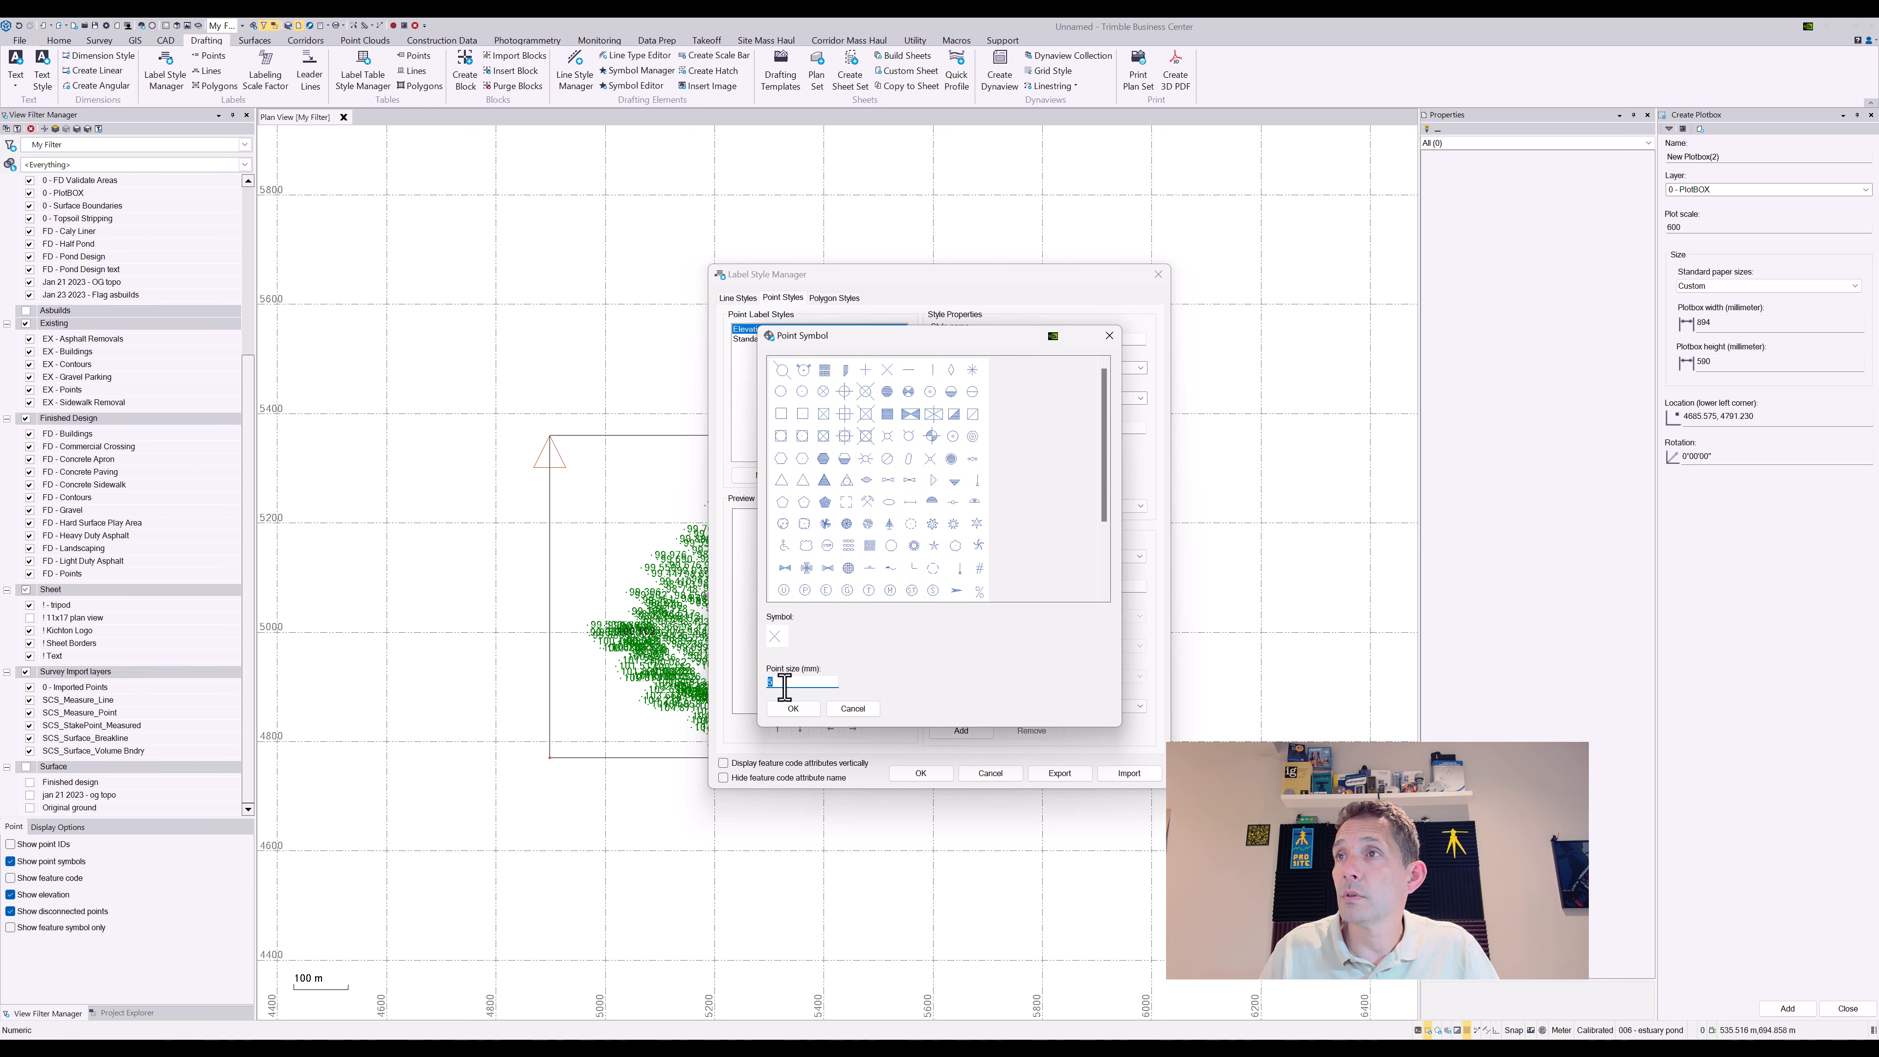
click(792, 710)
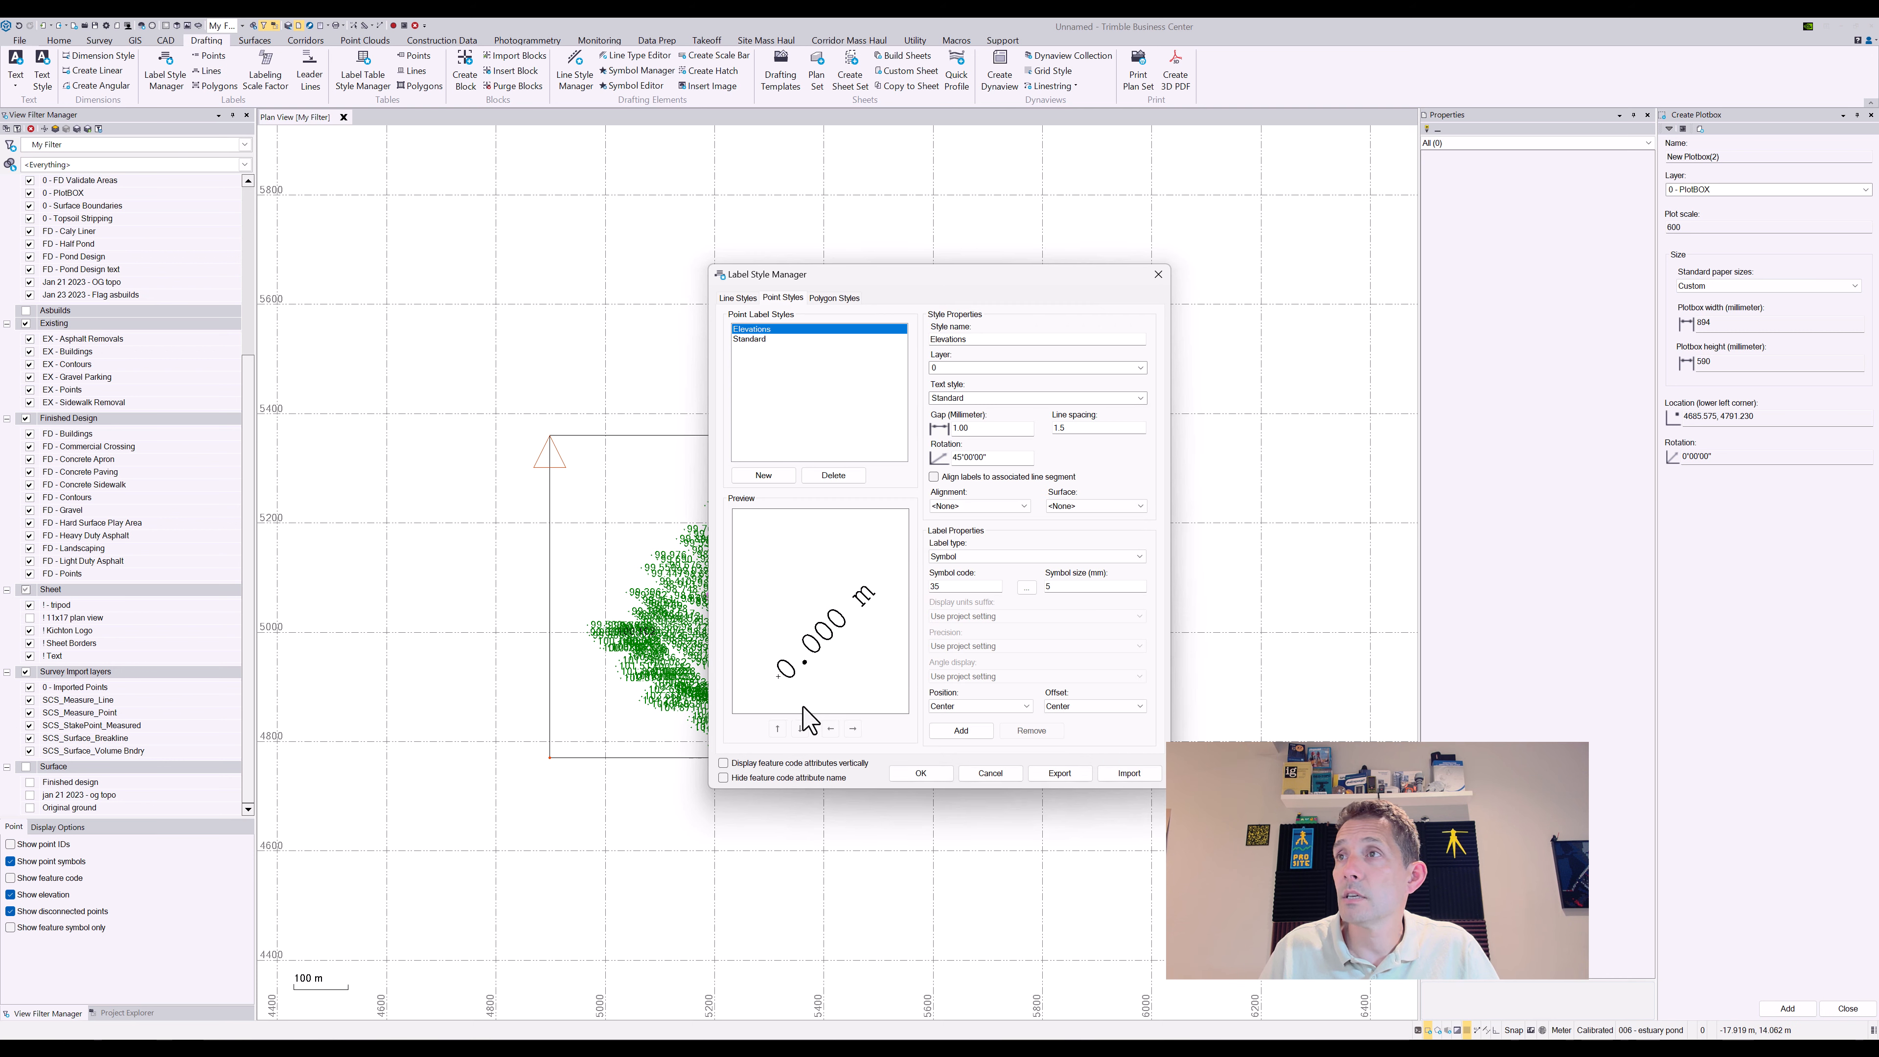
click(921, 773)
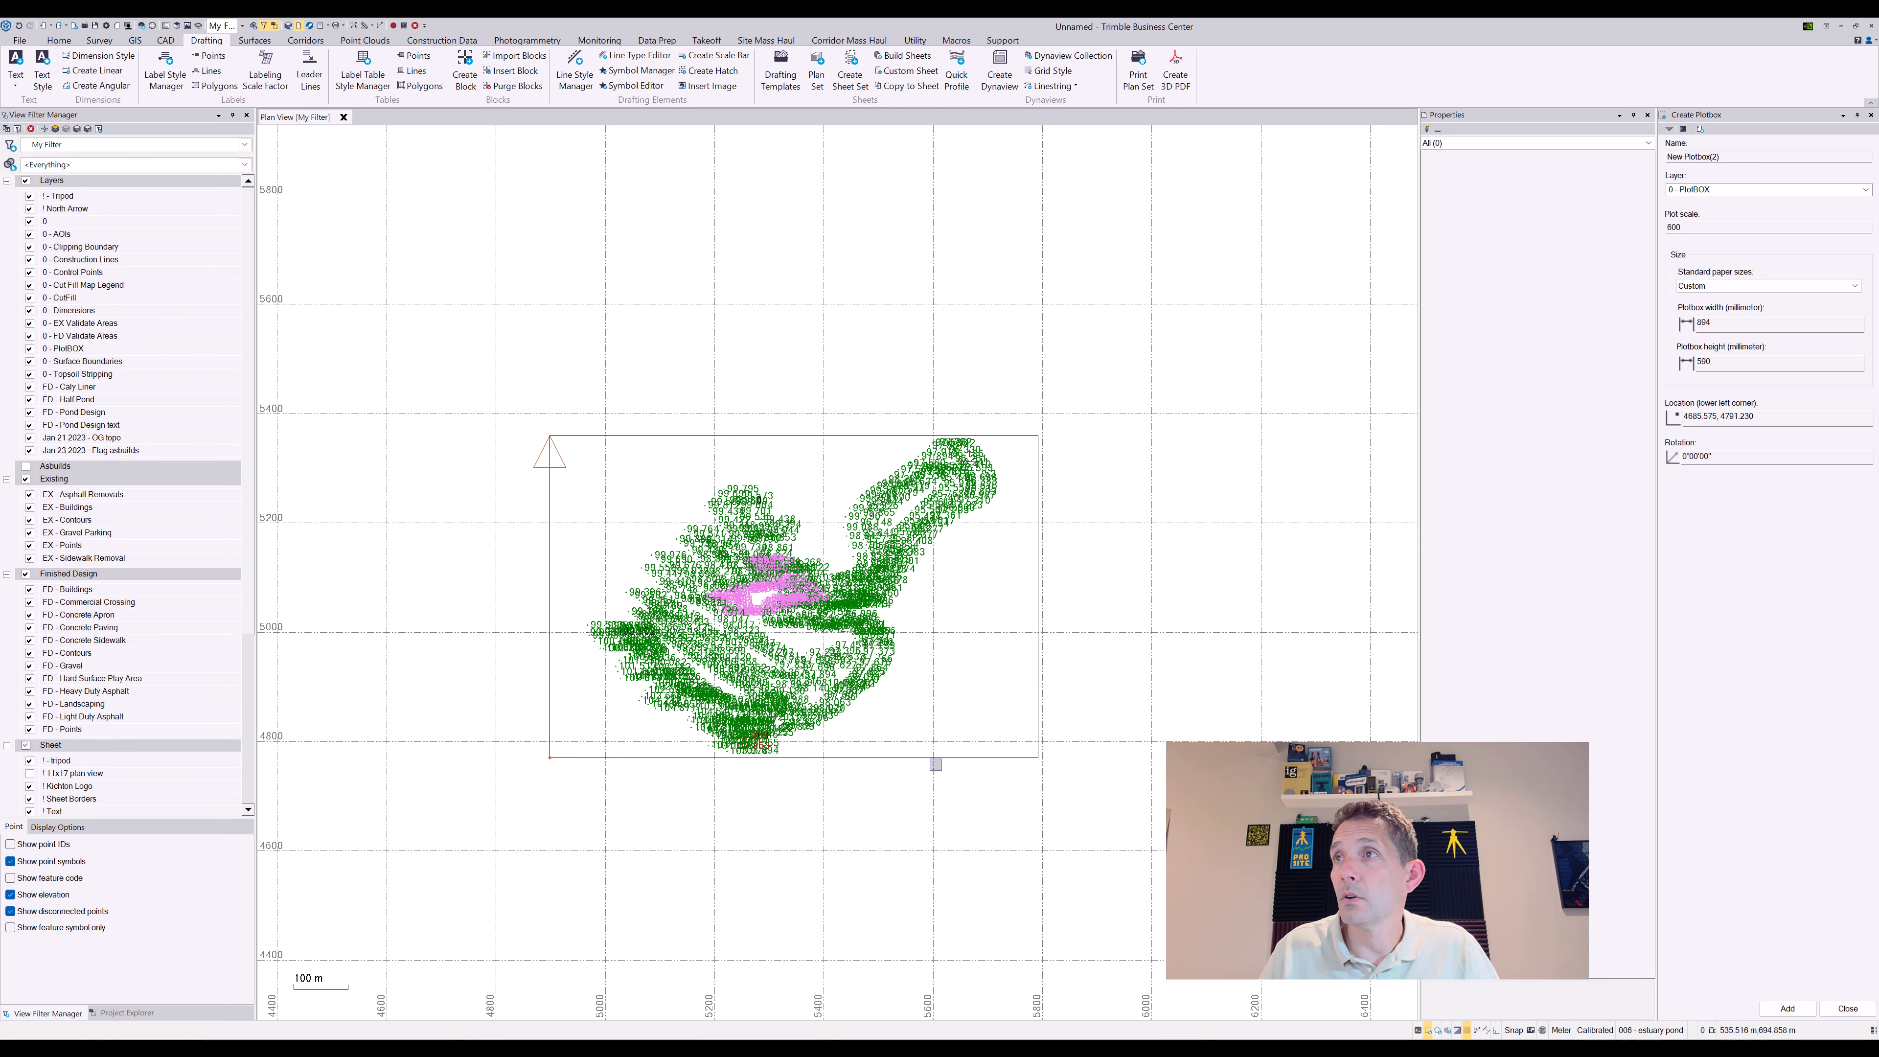
Start labelling points with the Elevations point label style on layer 0
click(210, 55)
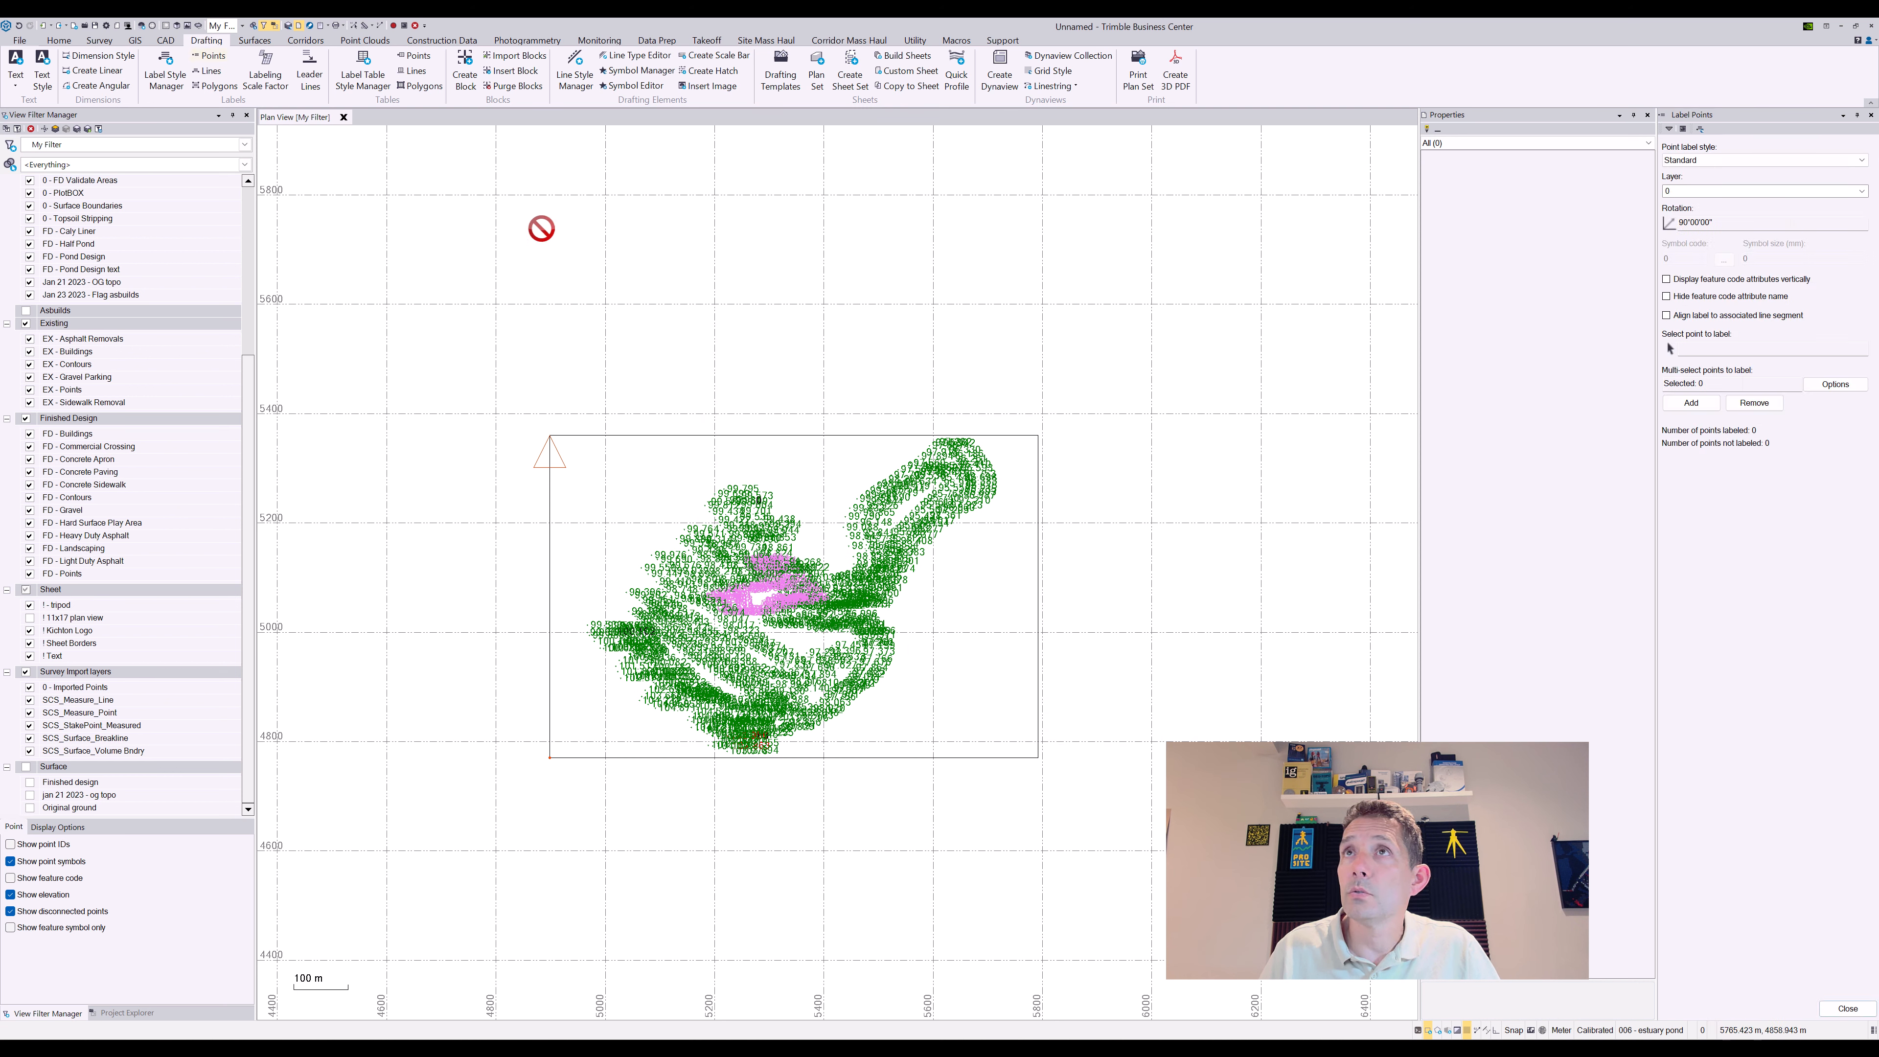
click(1724, 191)
click(1862, 190)
click(1753, 209)
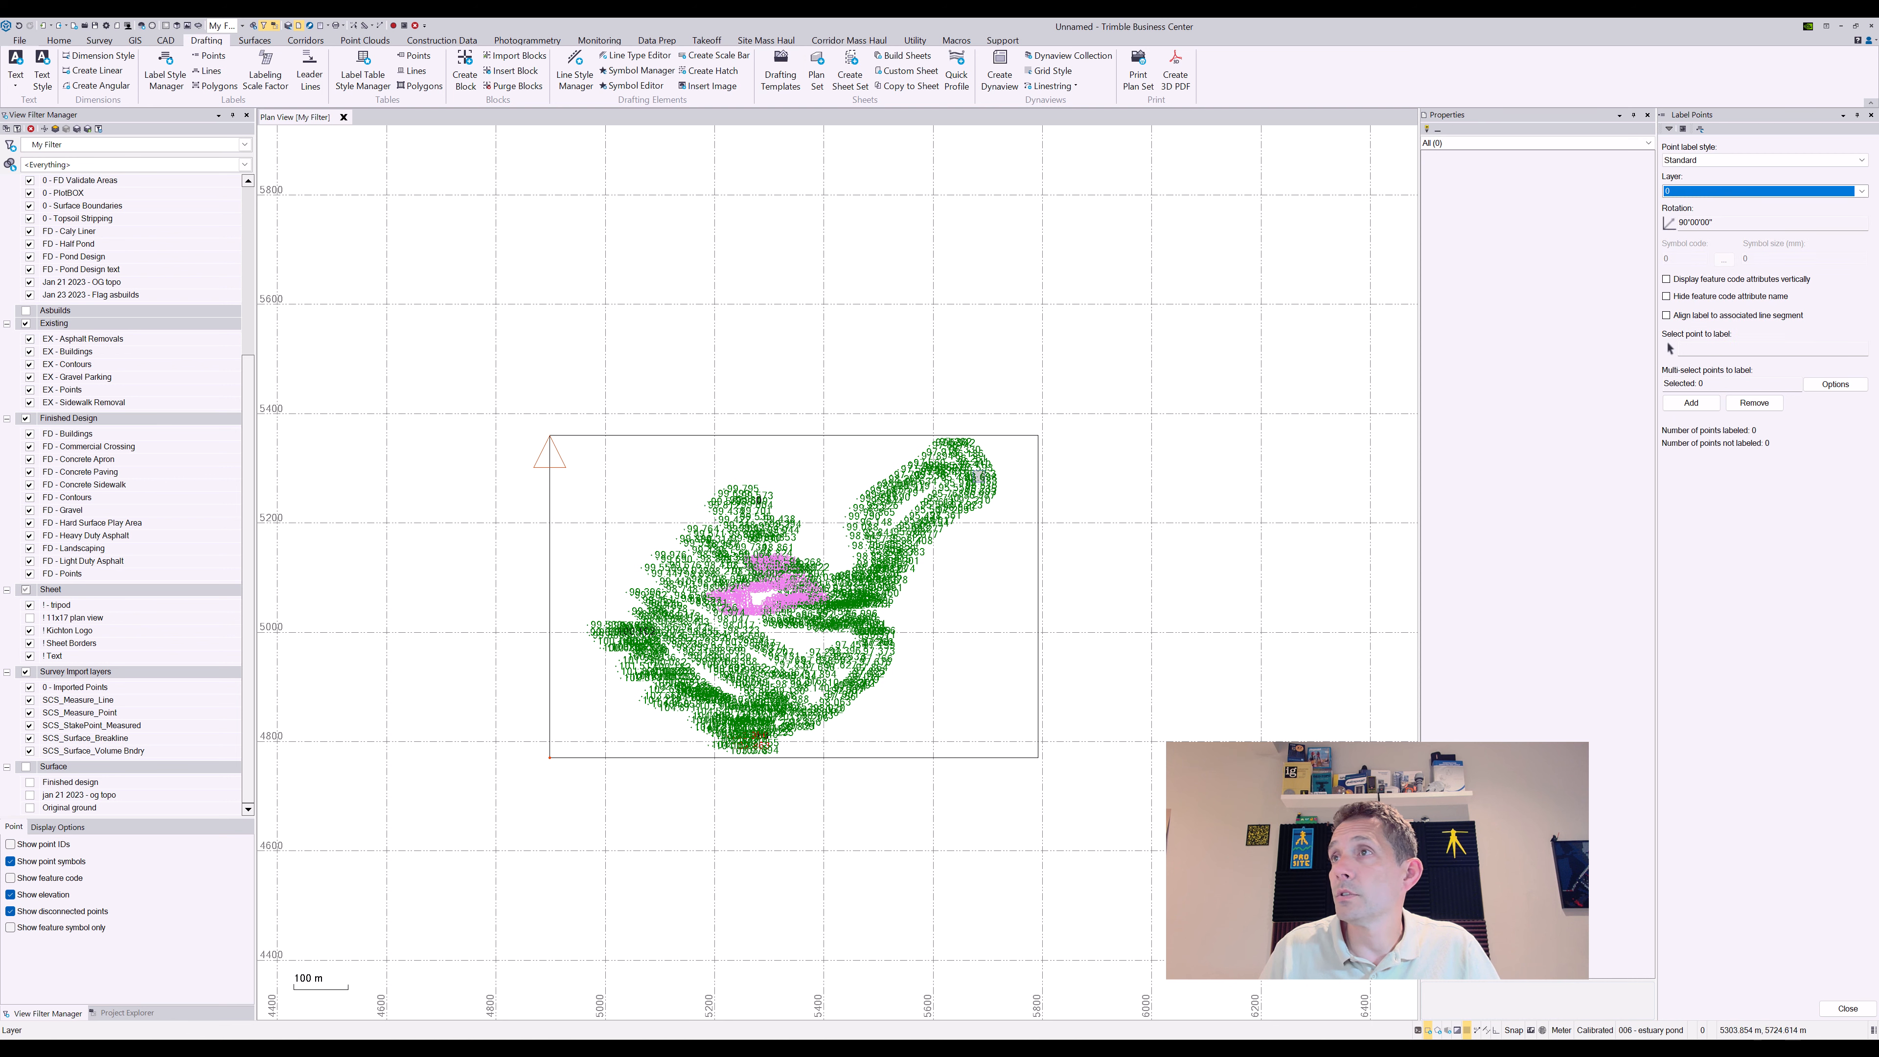
click(994, 487)
click(1078, 487)
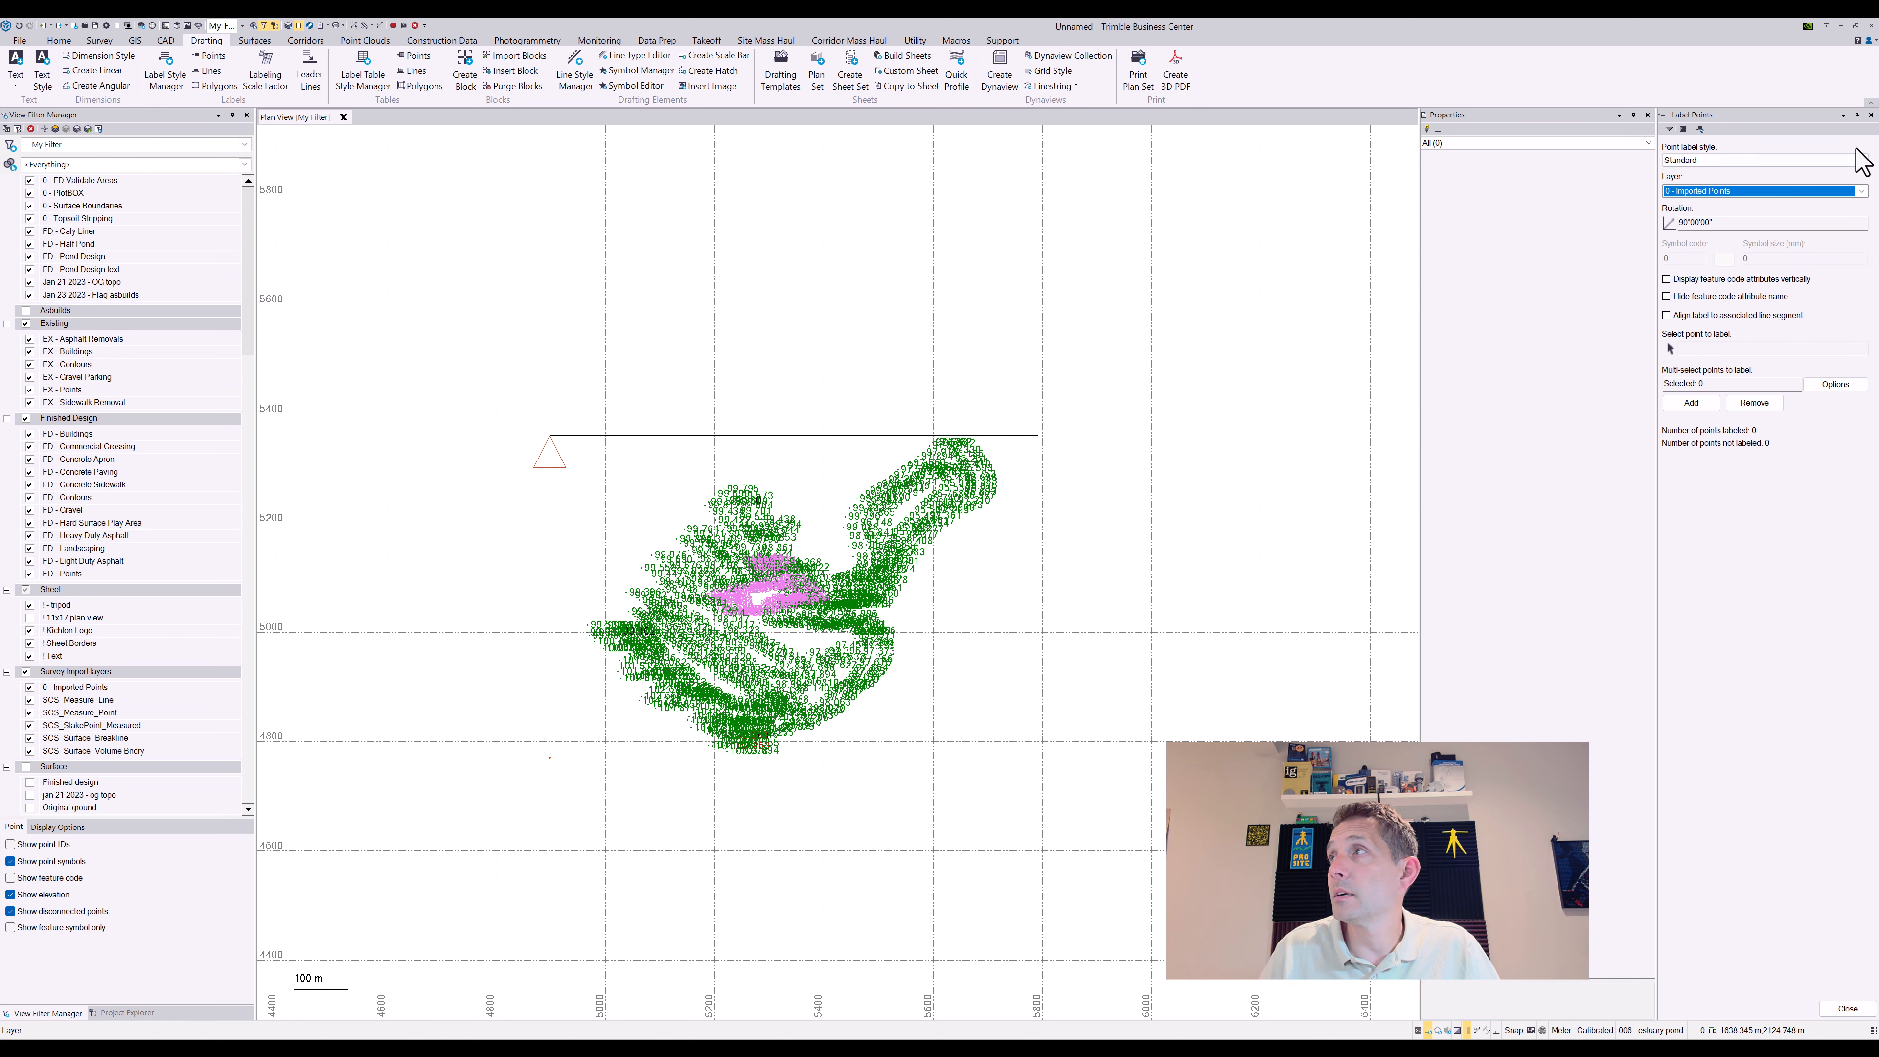
click(1862, 191)
scroll(1854, 231, up, 3)
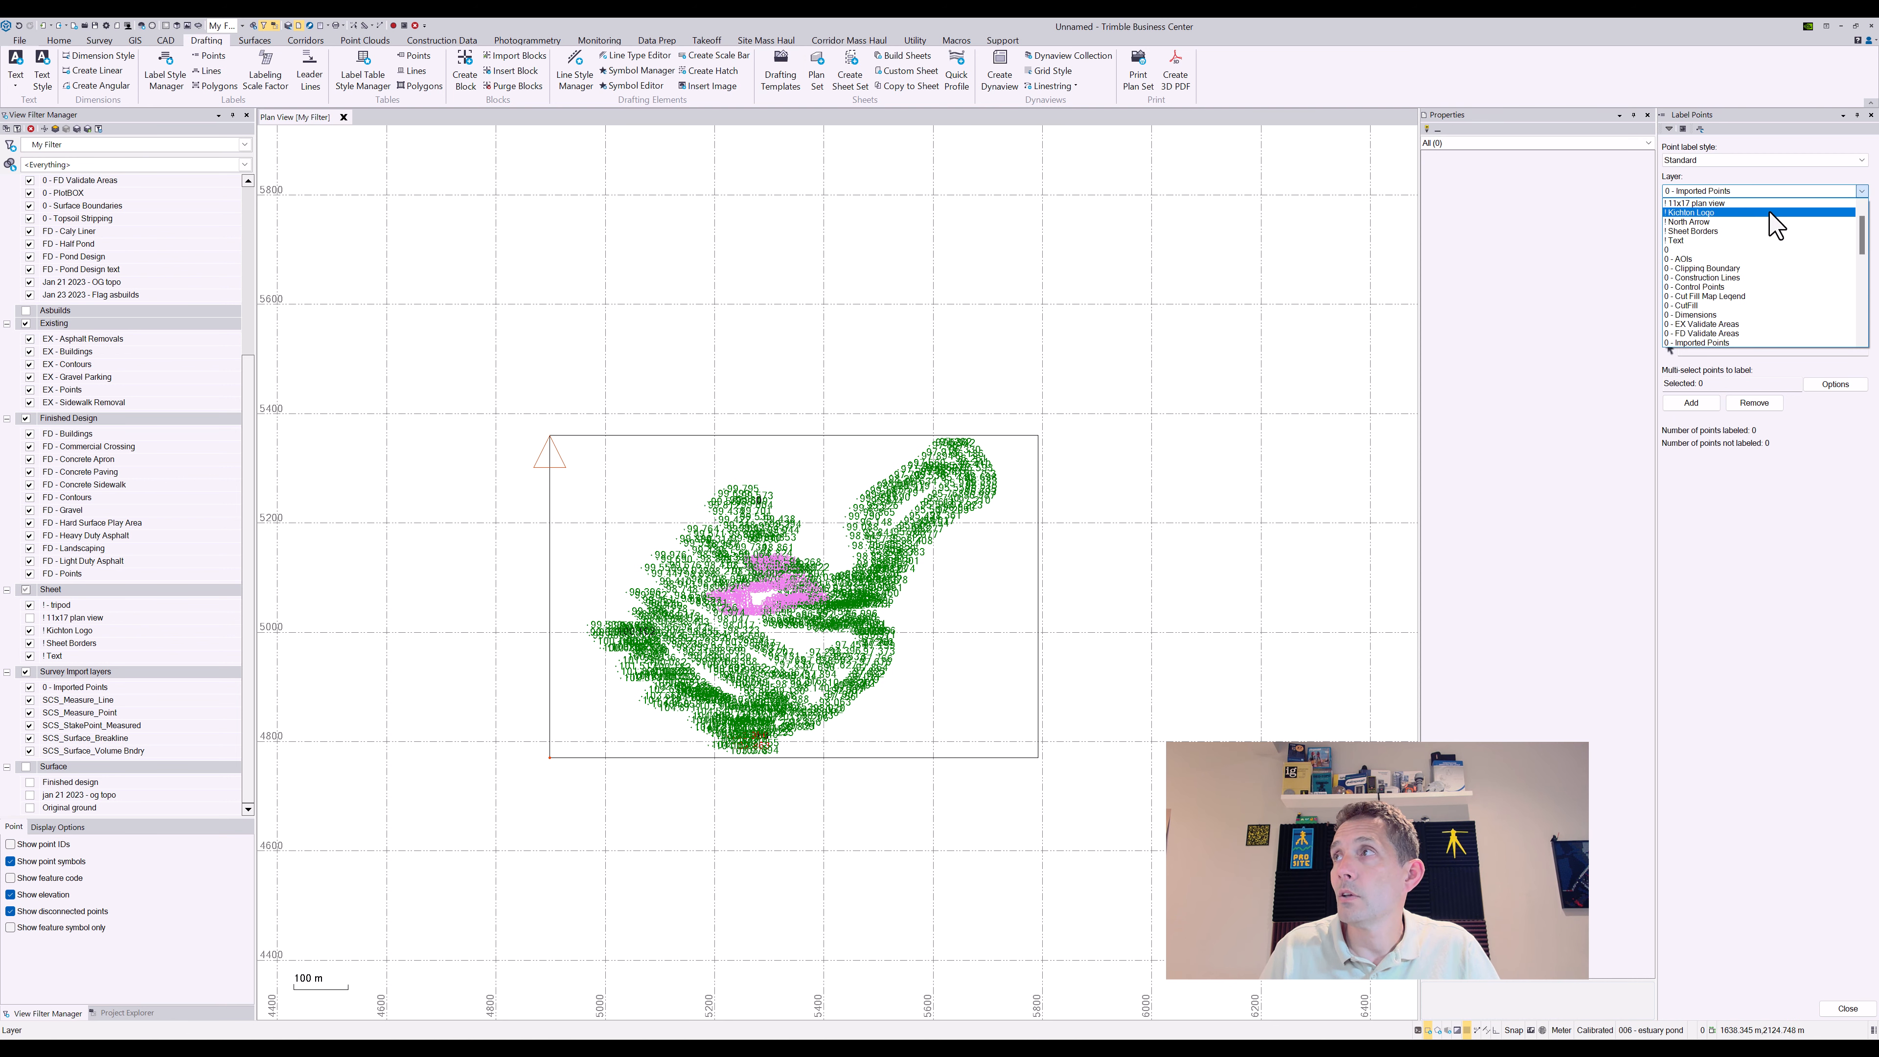
click(1731, 250)
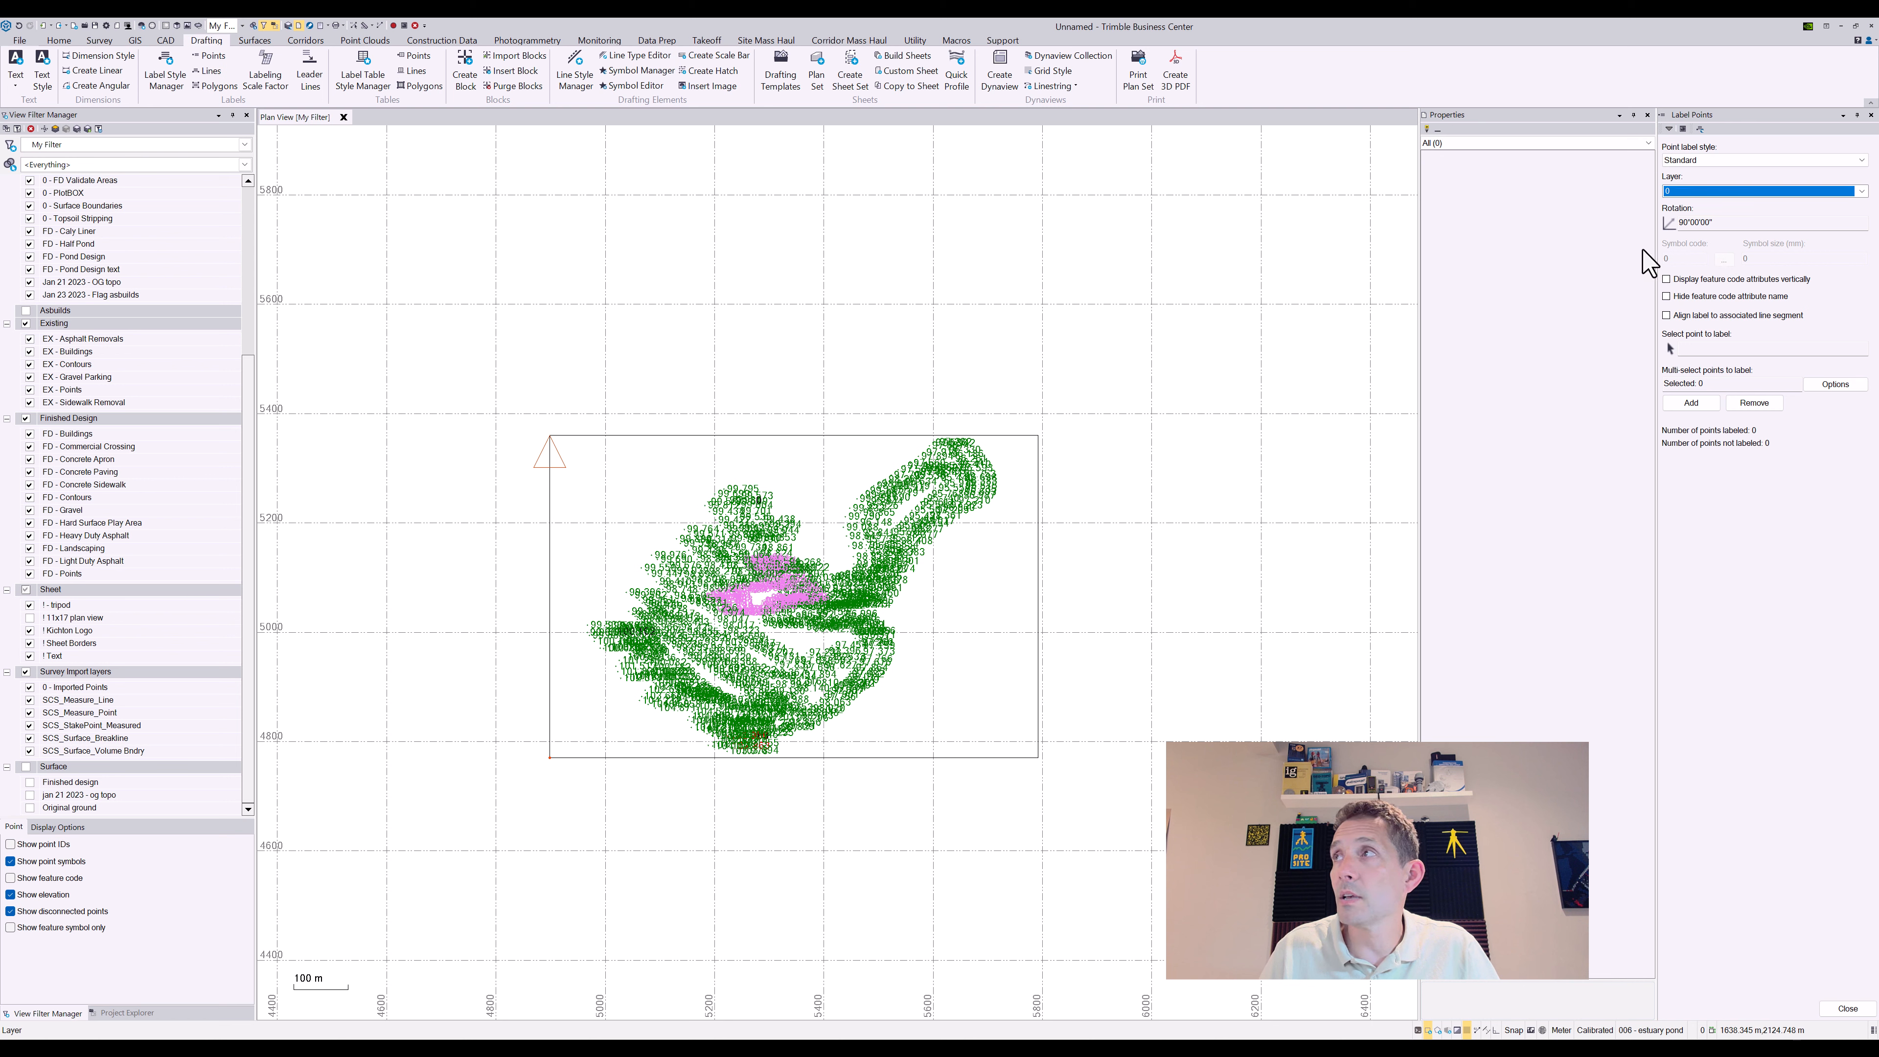
click(1710, 162)
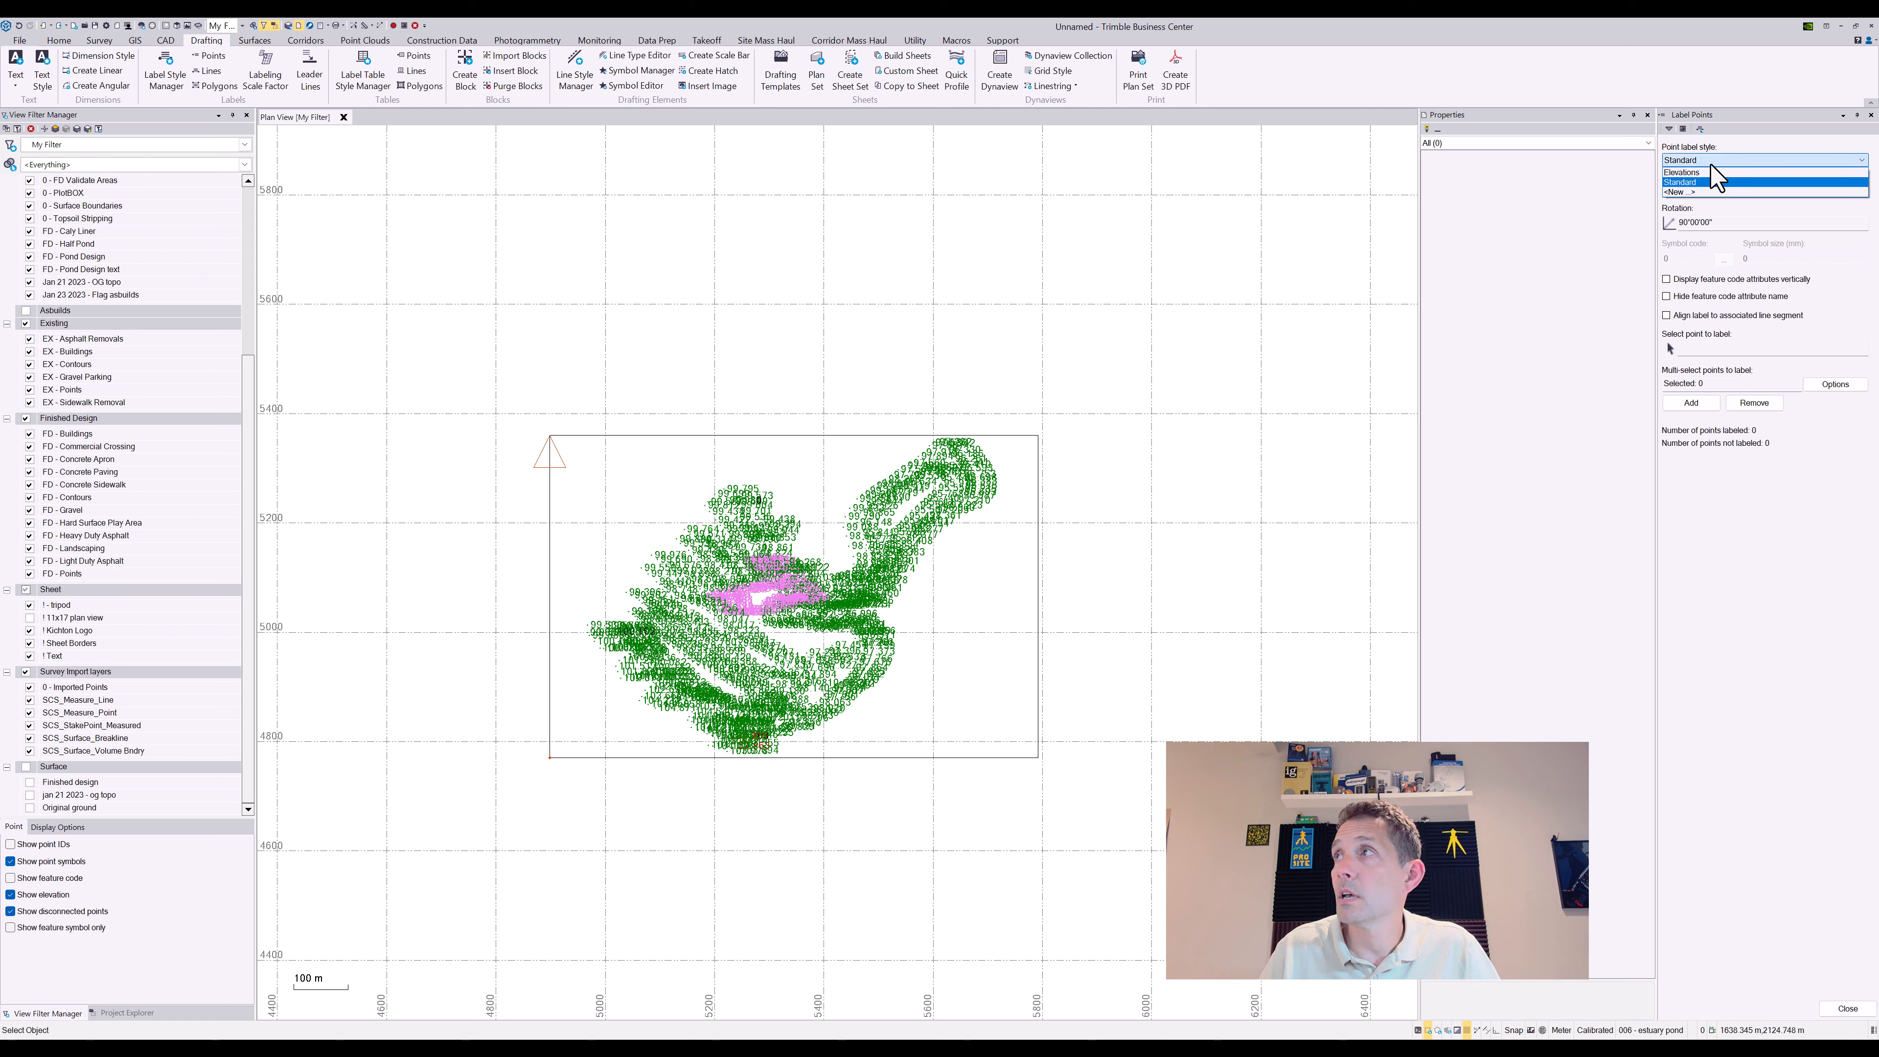
click(1705, 185)
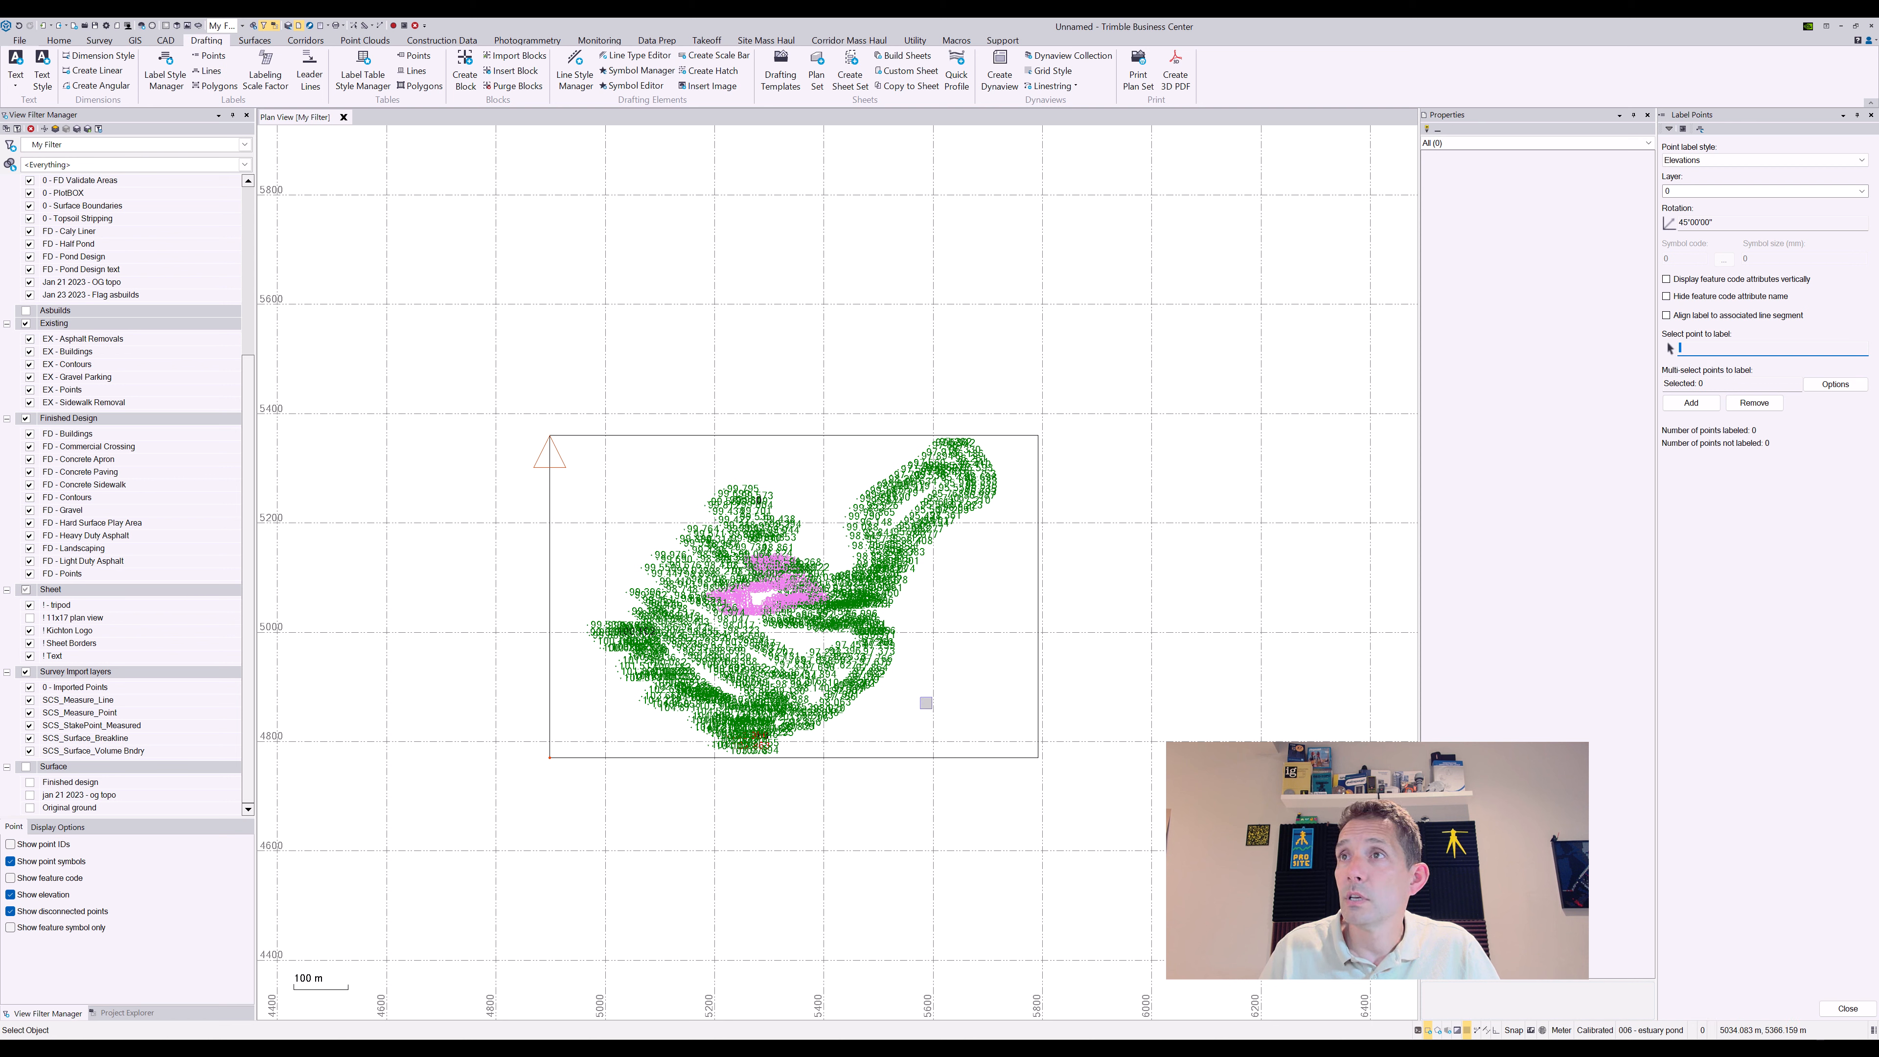
Select all the survey points inside the plotbox, add Elevations labels to them, and close the point labelling command
click(1688, 383)
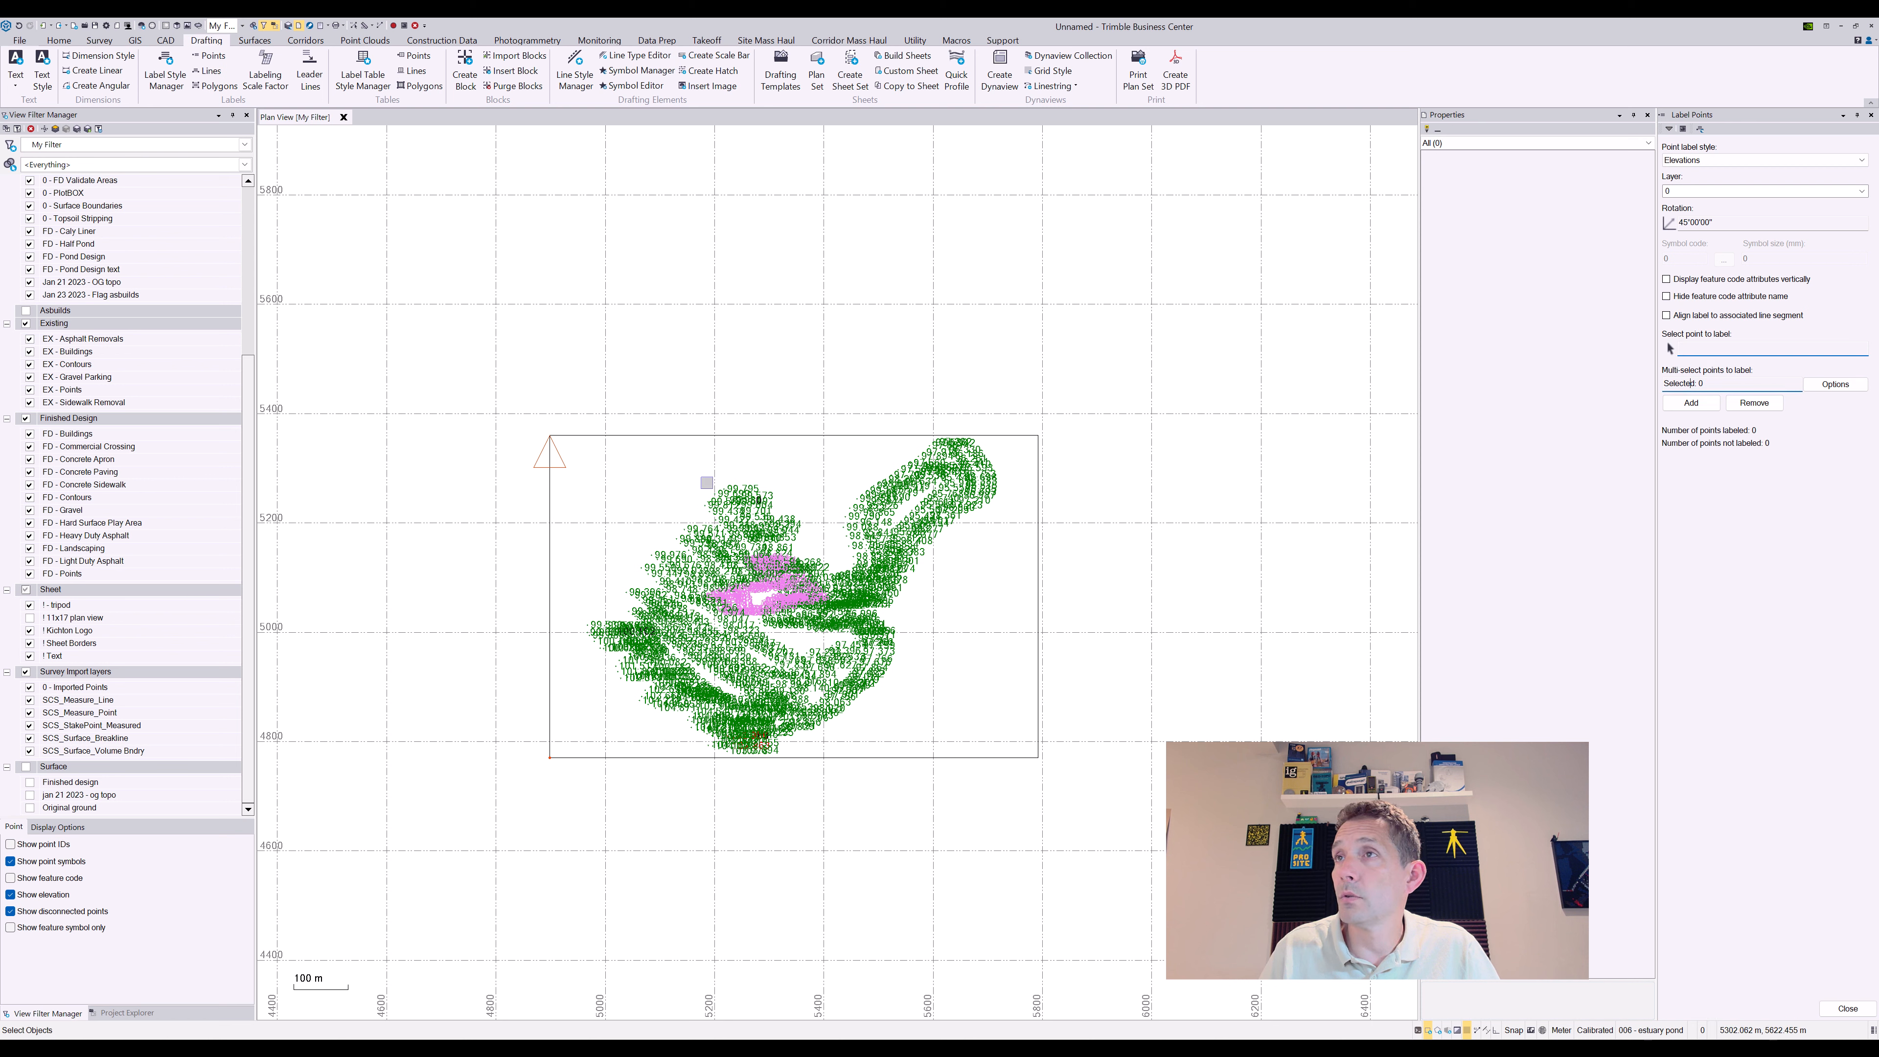
drag(594, 347, 1029, 806)
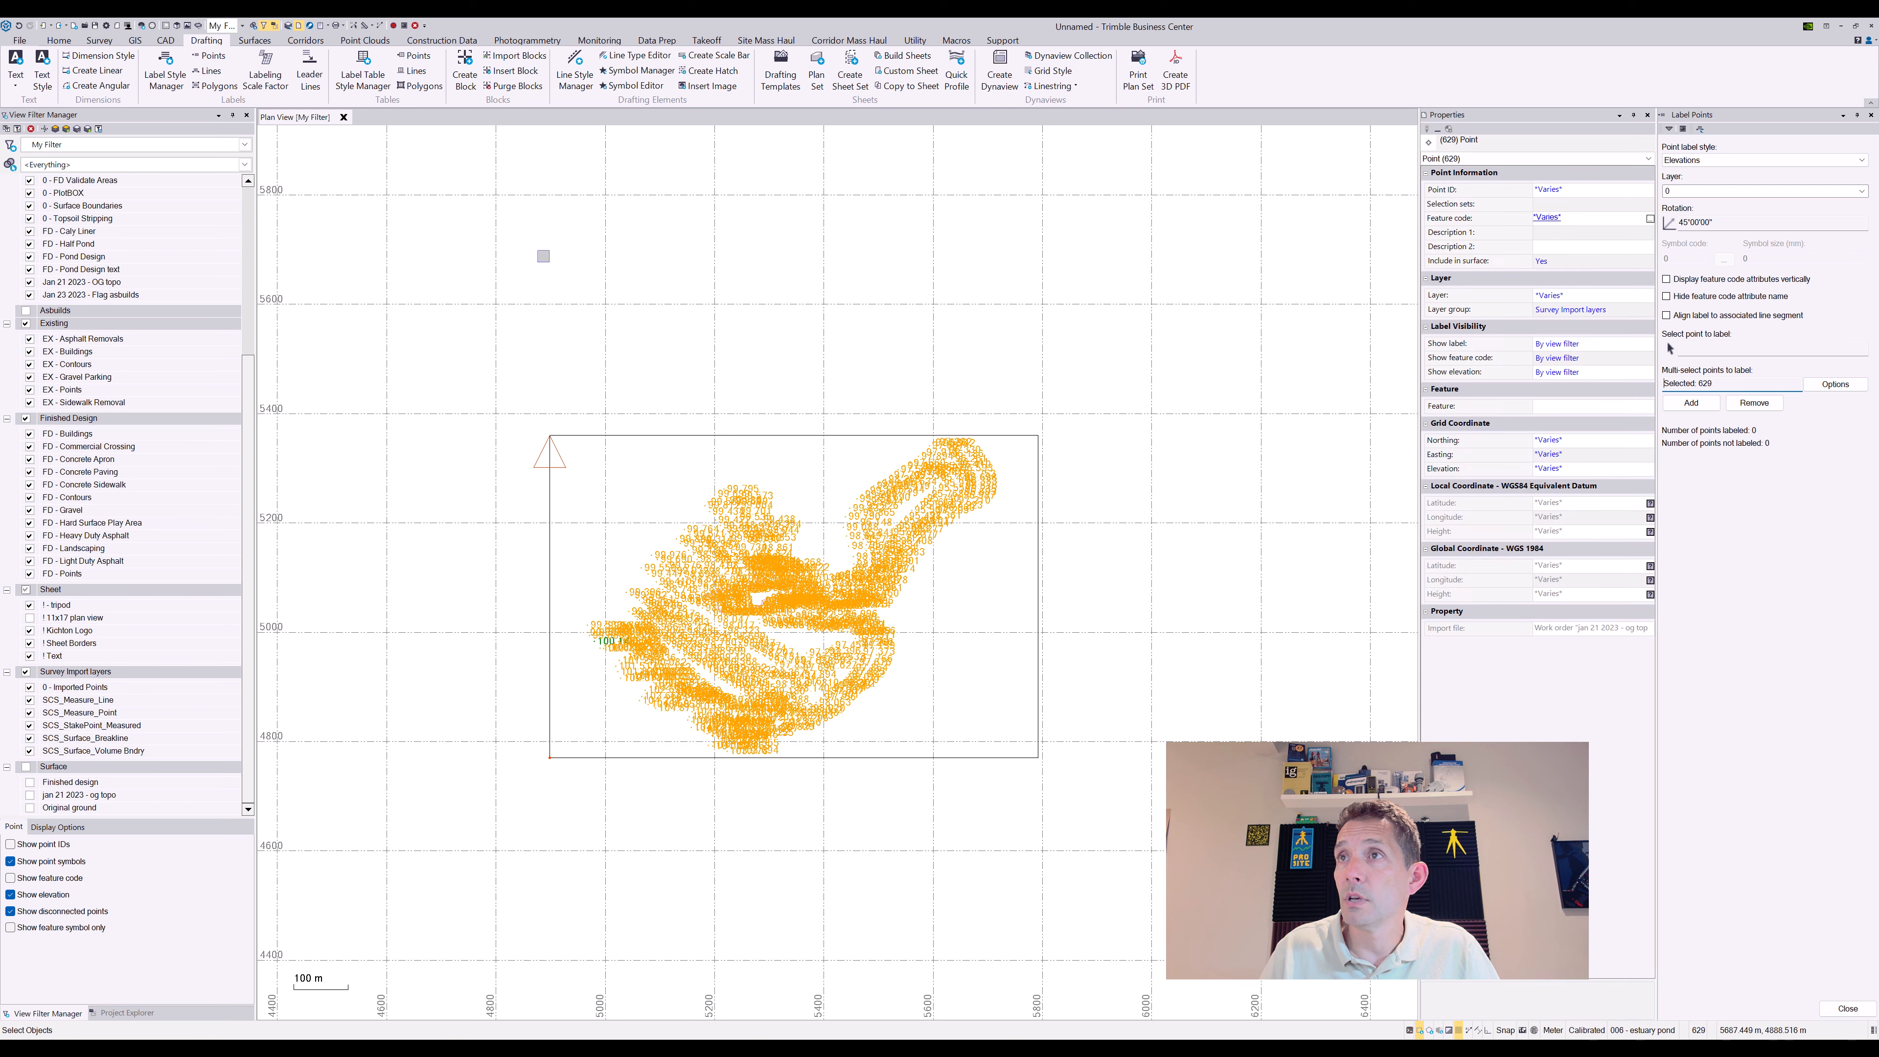
drag(566, 297, 1160, 823)
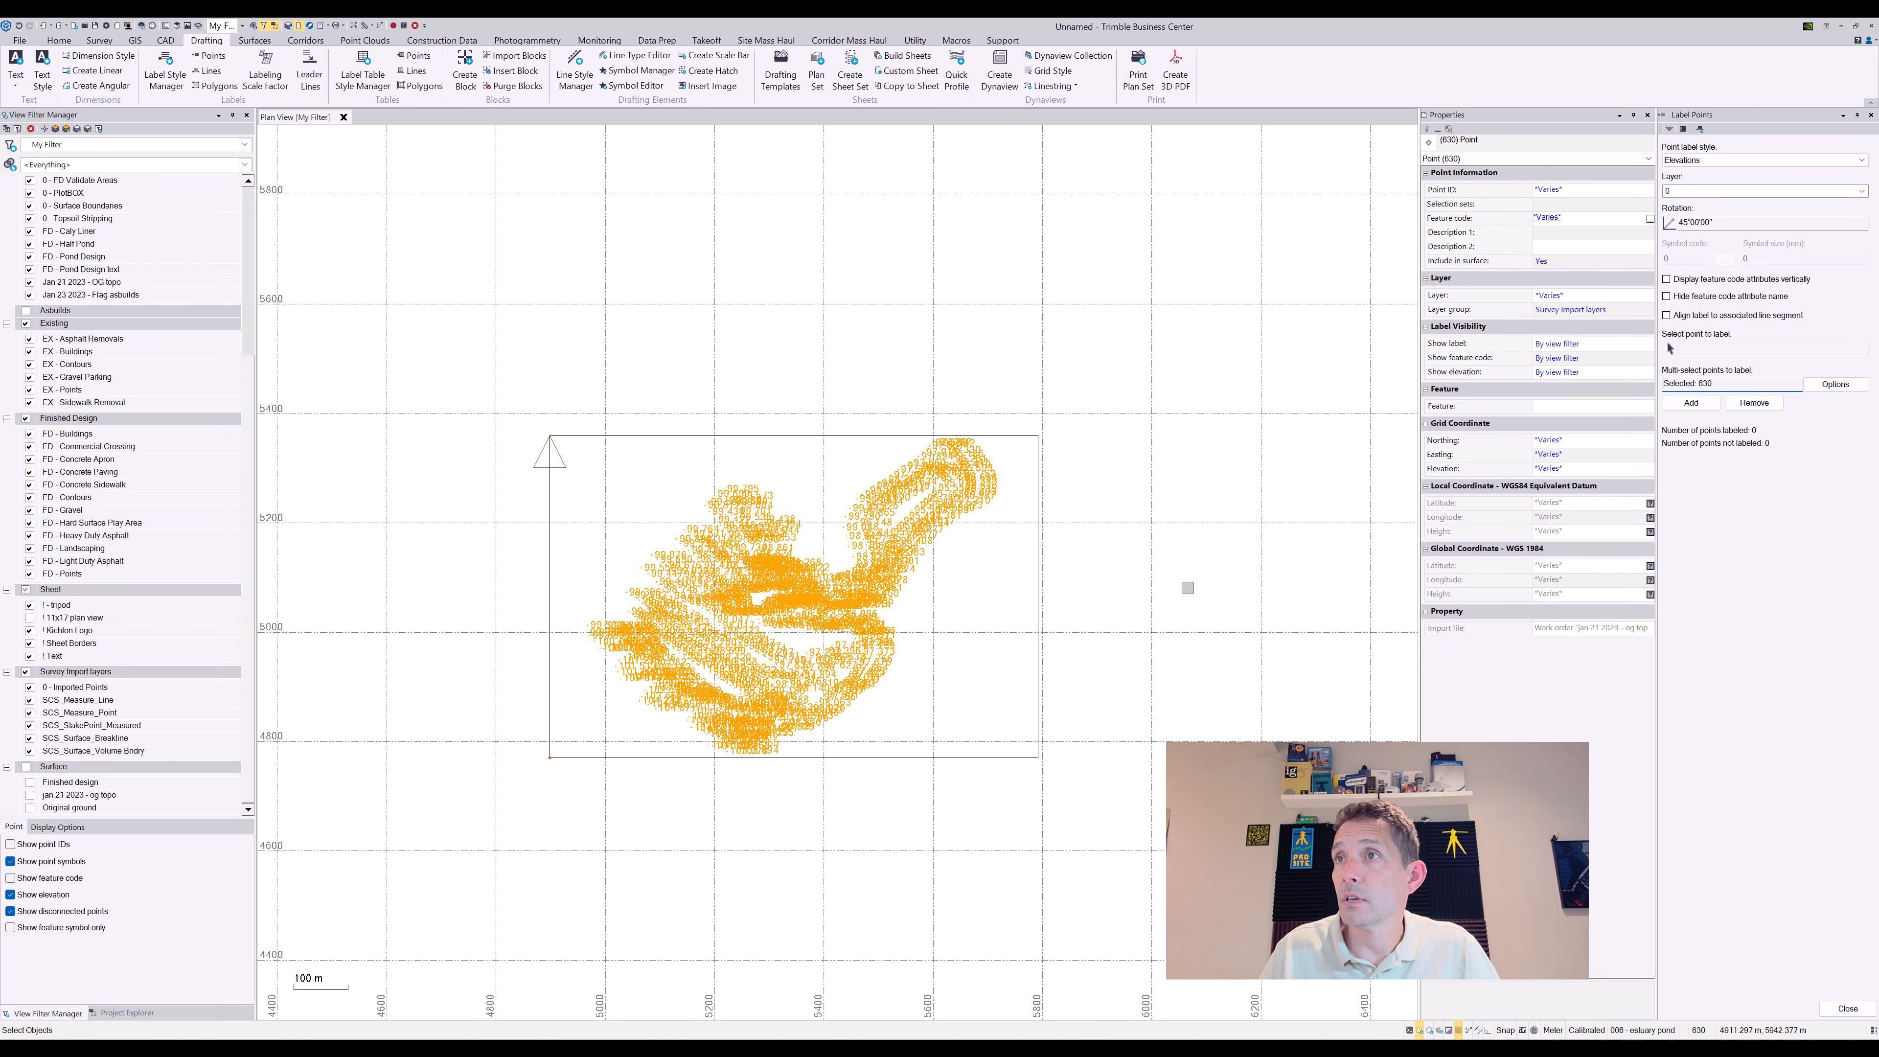
click(1704, 405)
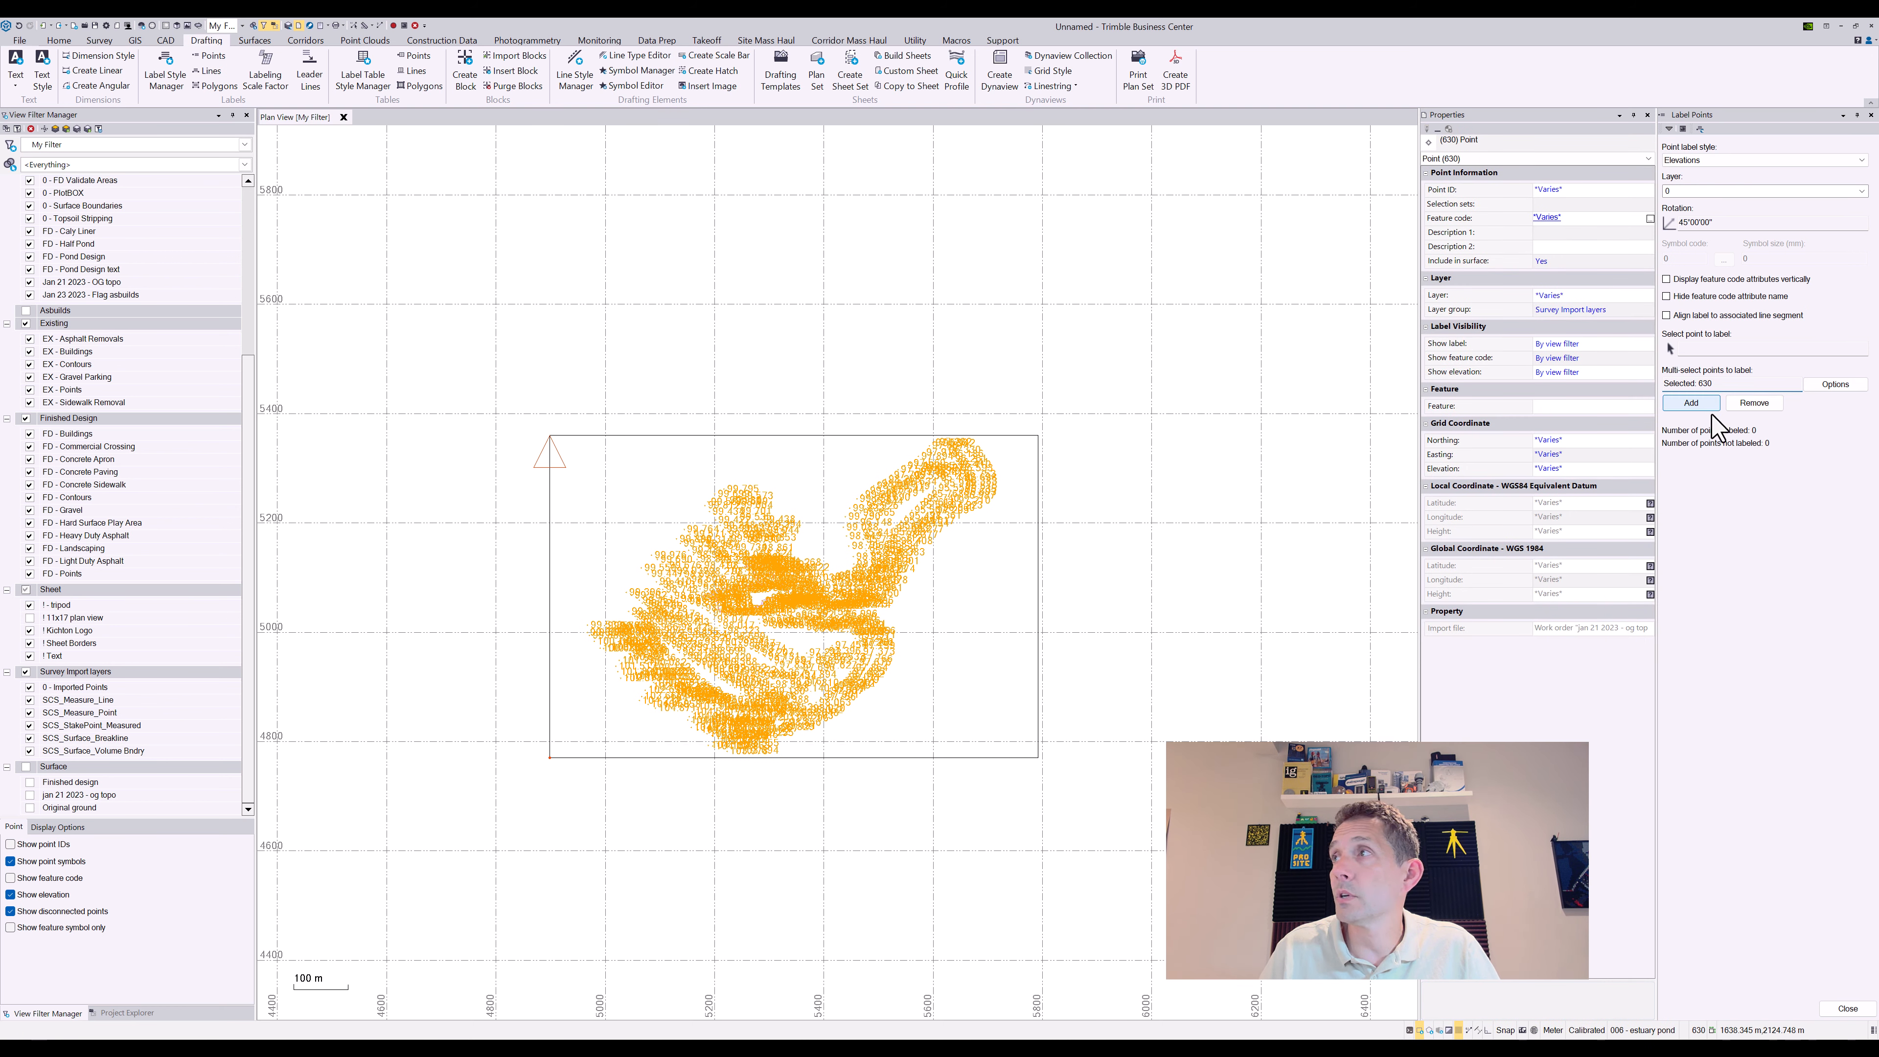
scroll(740, 537, up, 6)
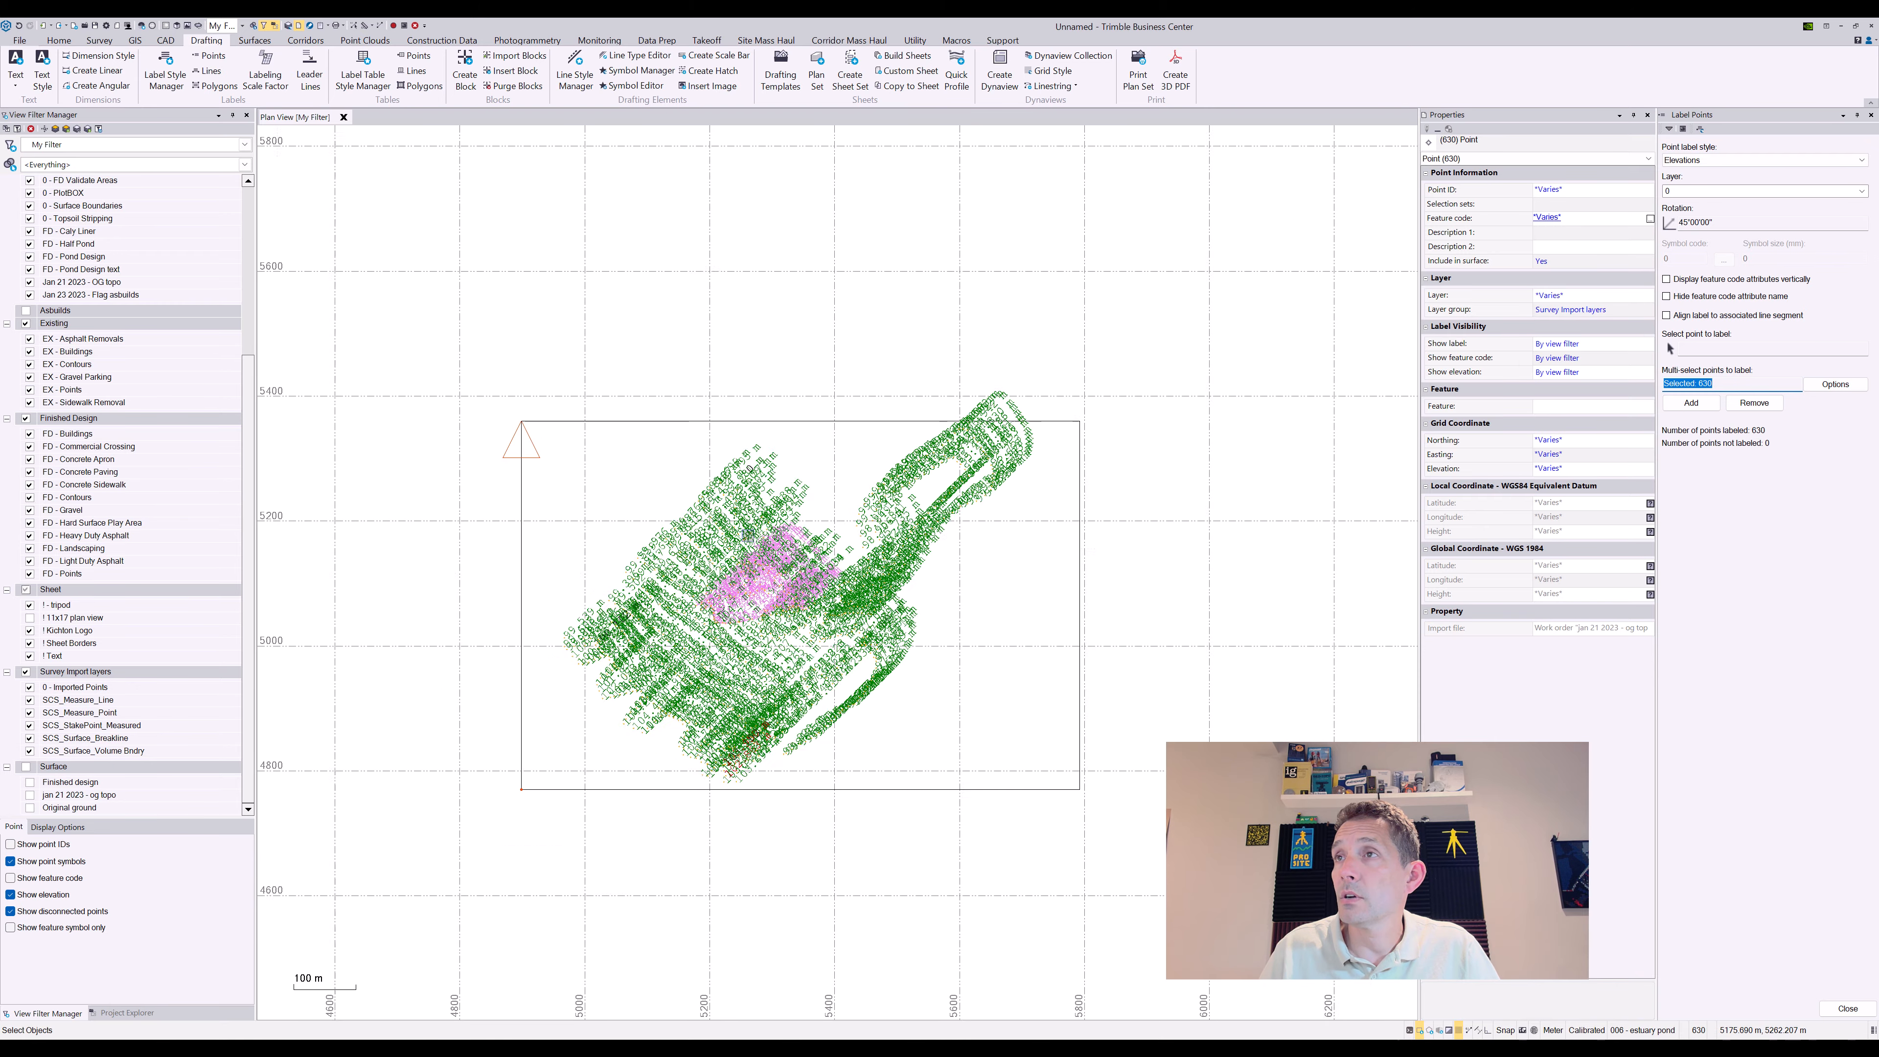
scroll(681, 544, down, 3)
scroll(680, 542, up, 4)
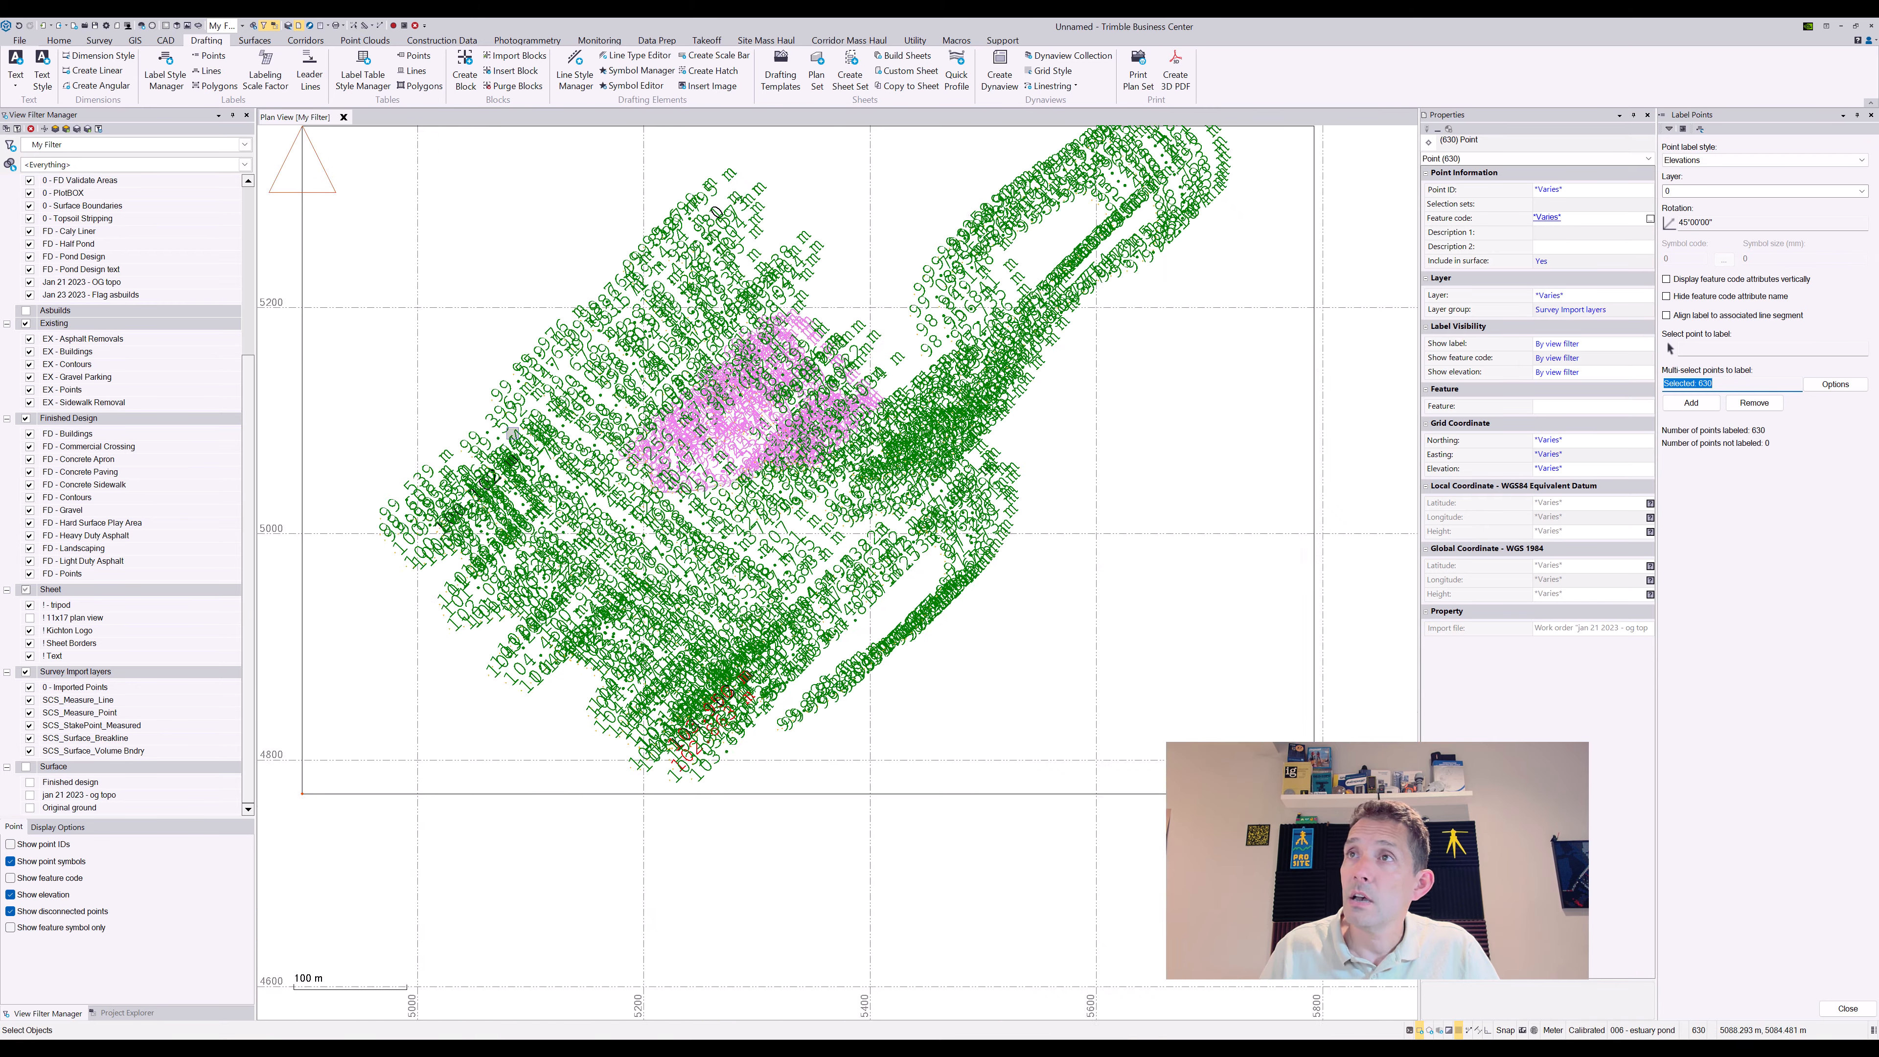
key(Escape)
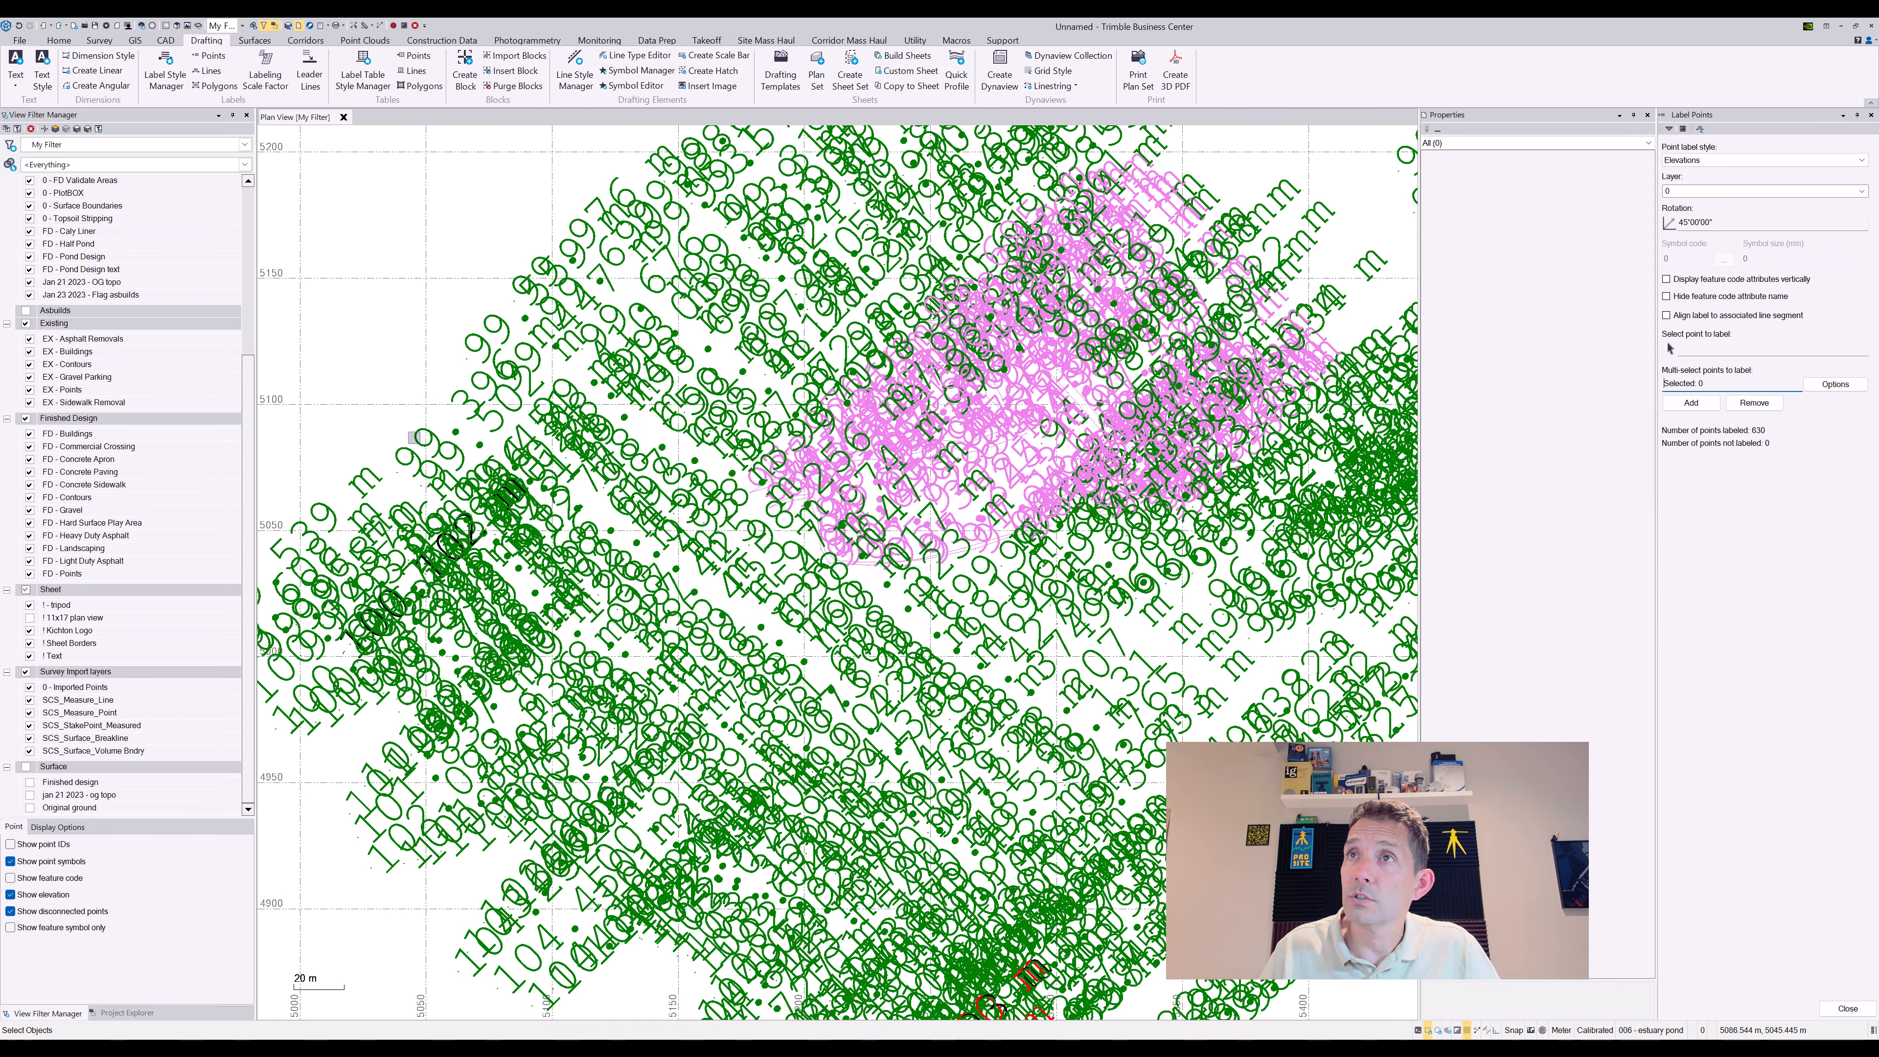
click(1870, 115)
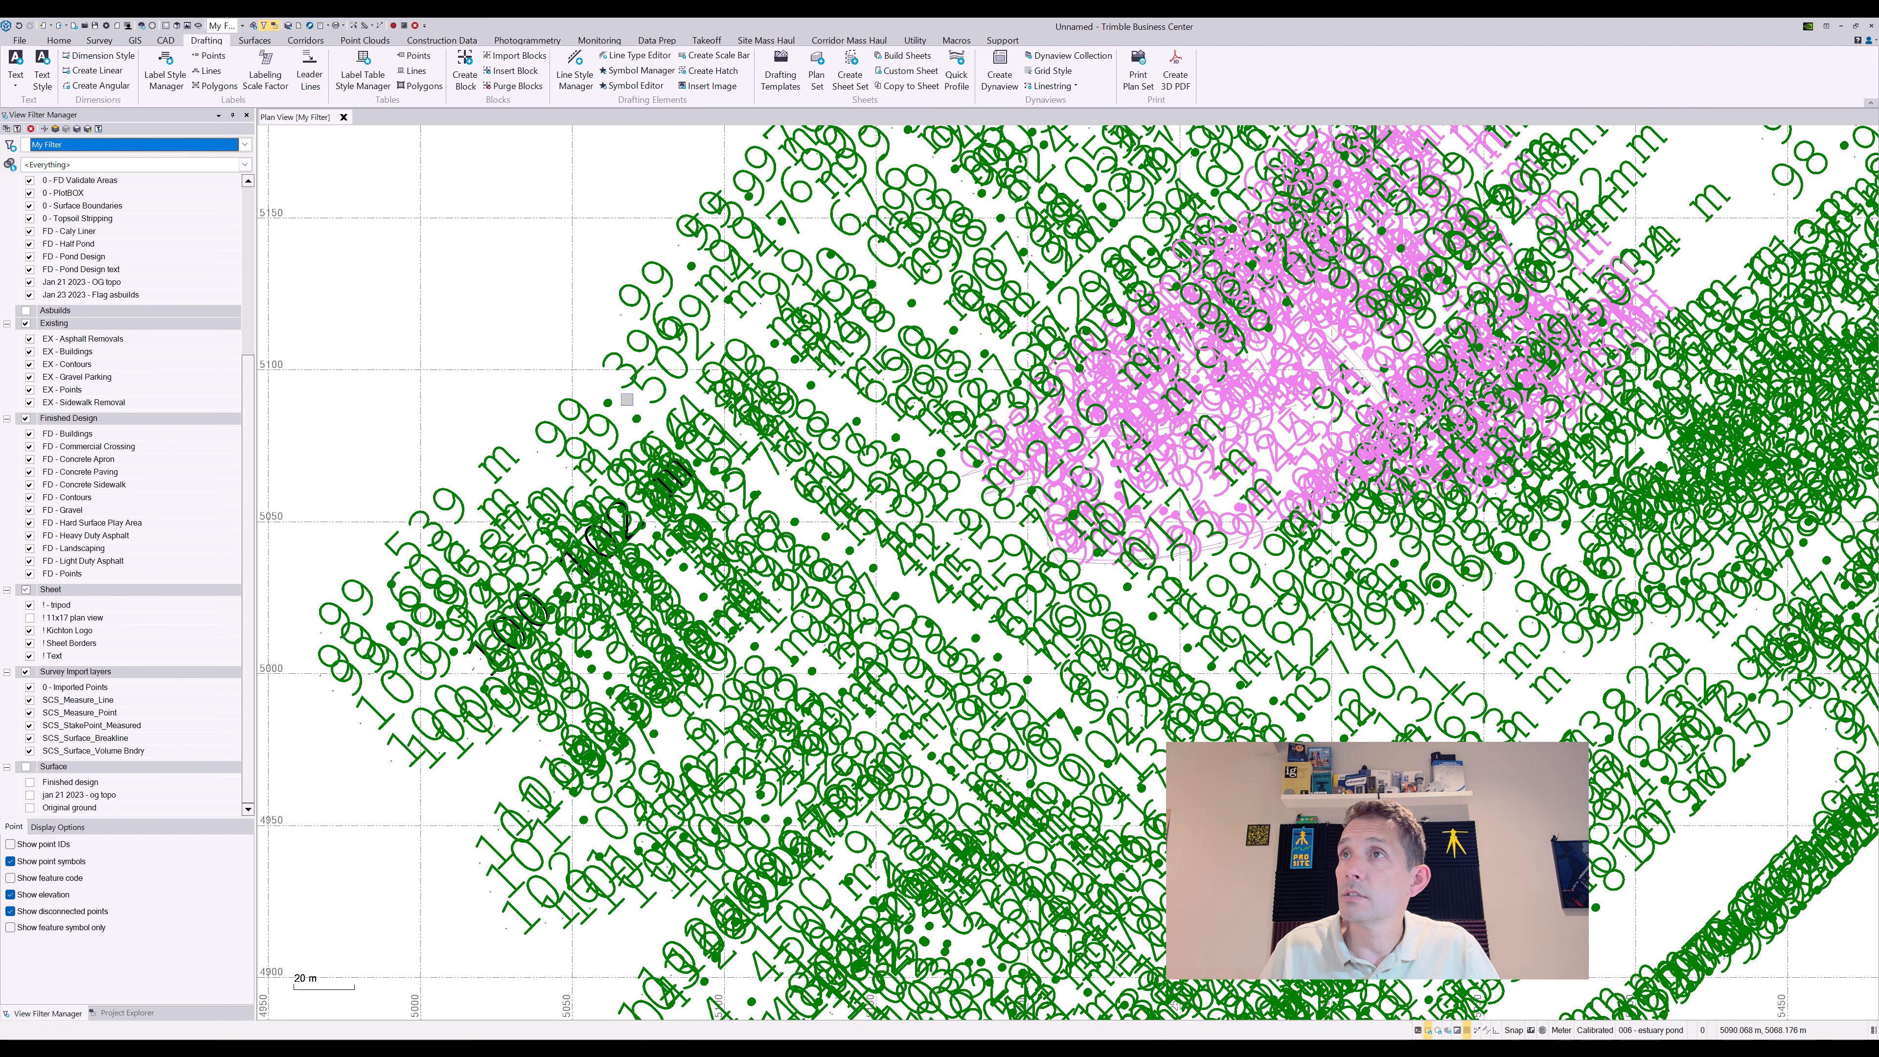
Turn off the elevation display for points in the My Filter view filter
click(627, 399)
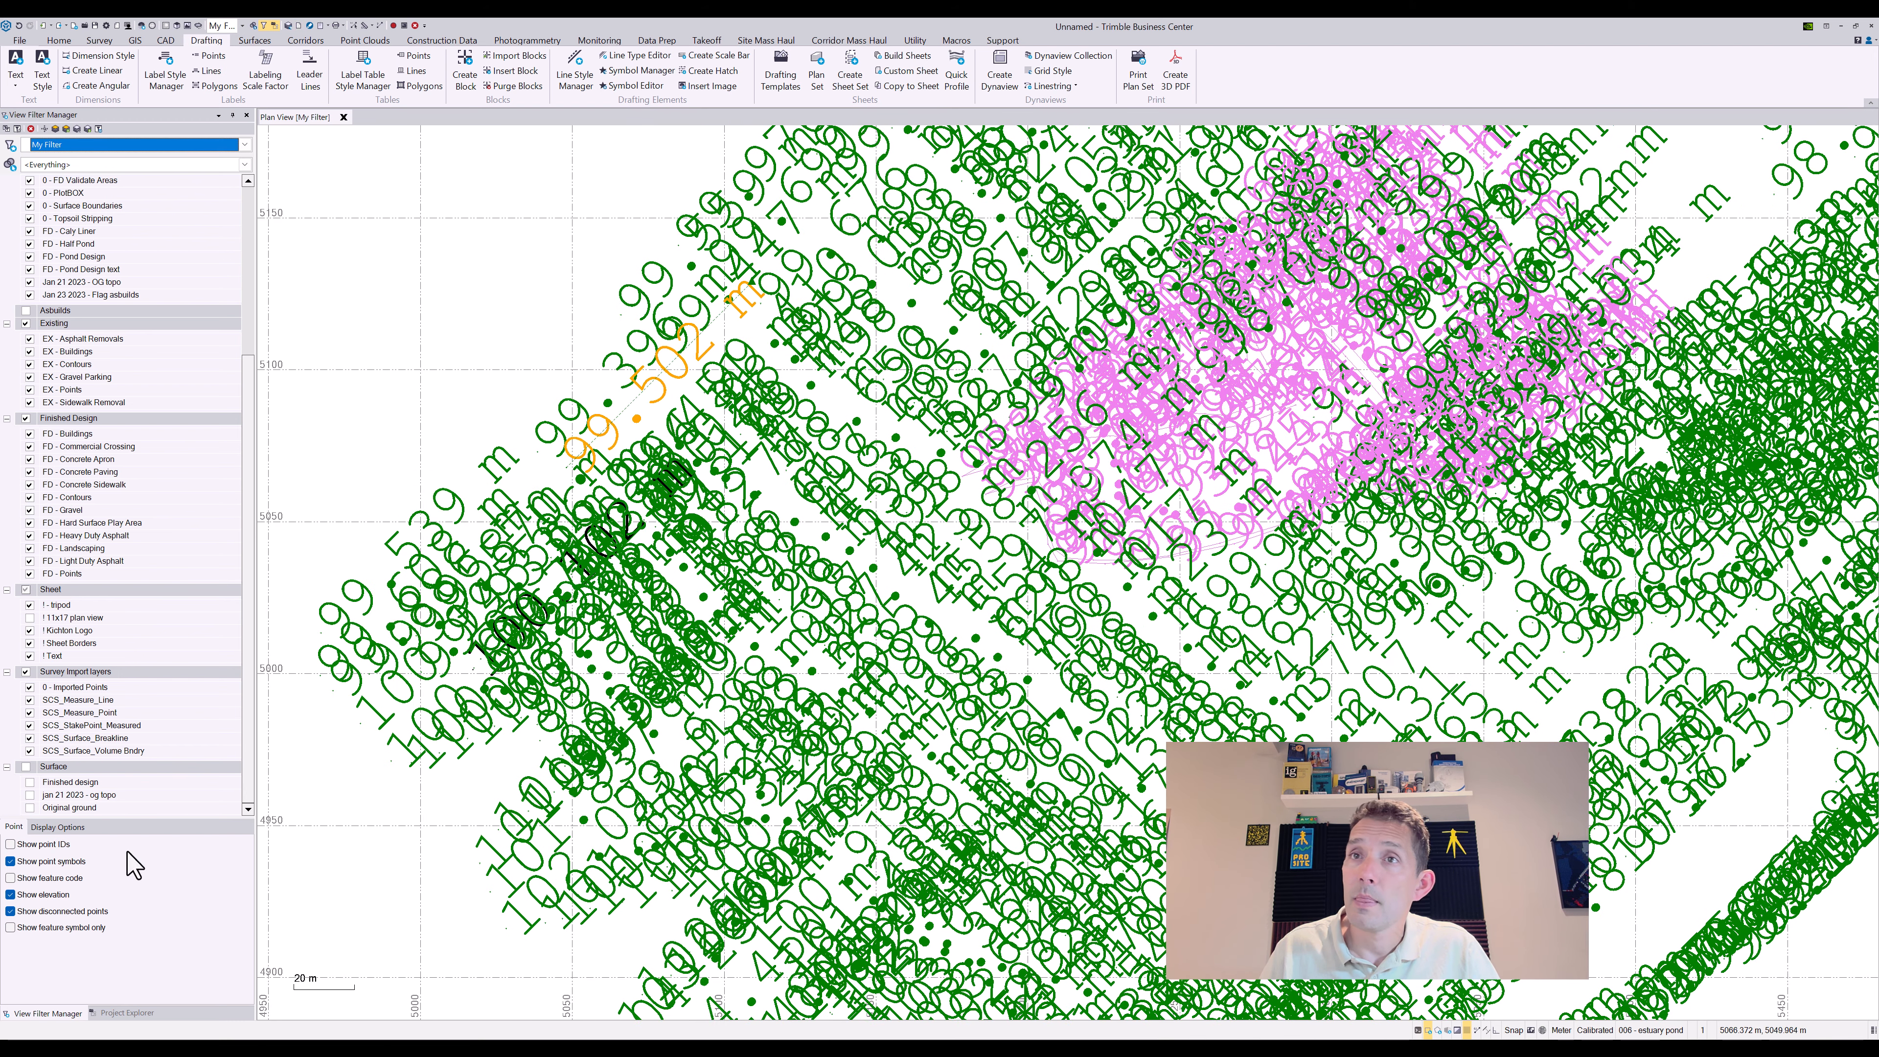
click(10, 894)
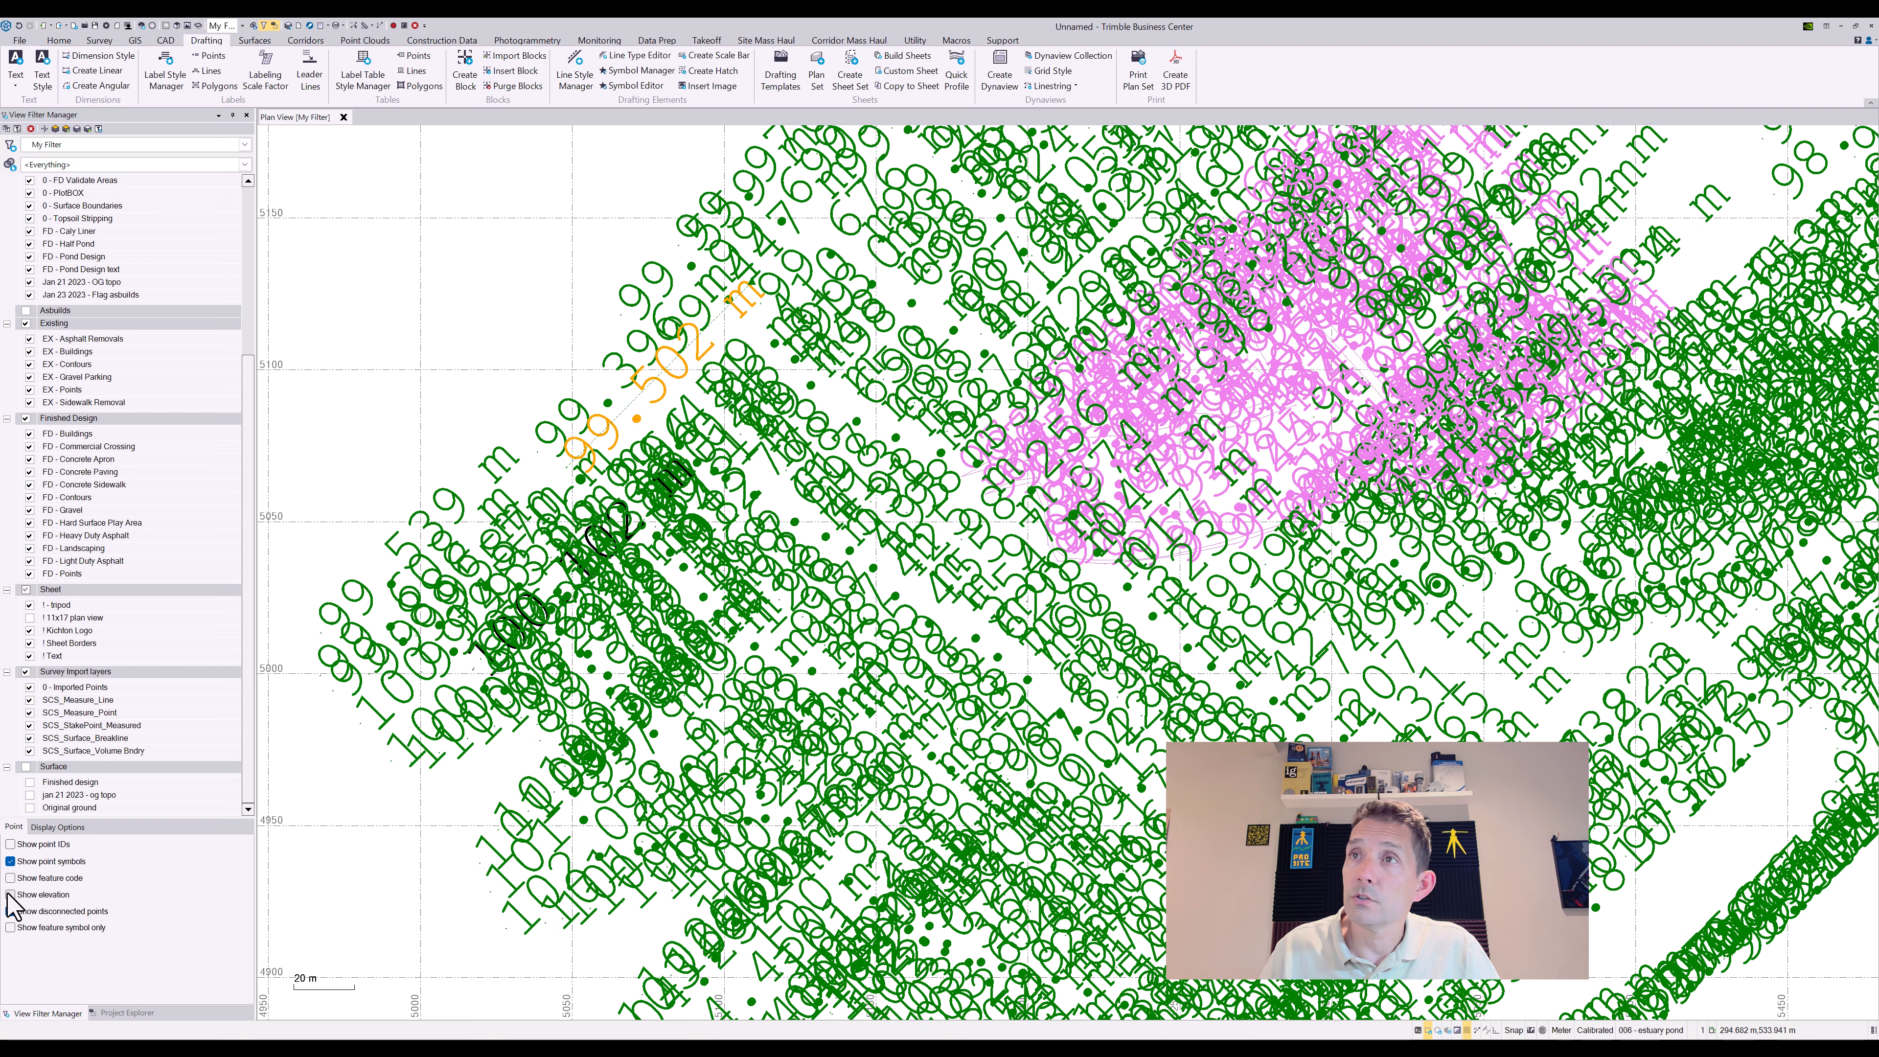
click(9, 894)
click(10, 894)
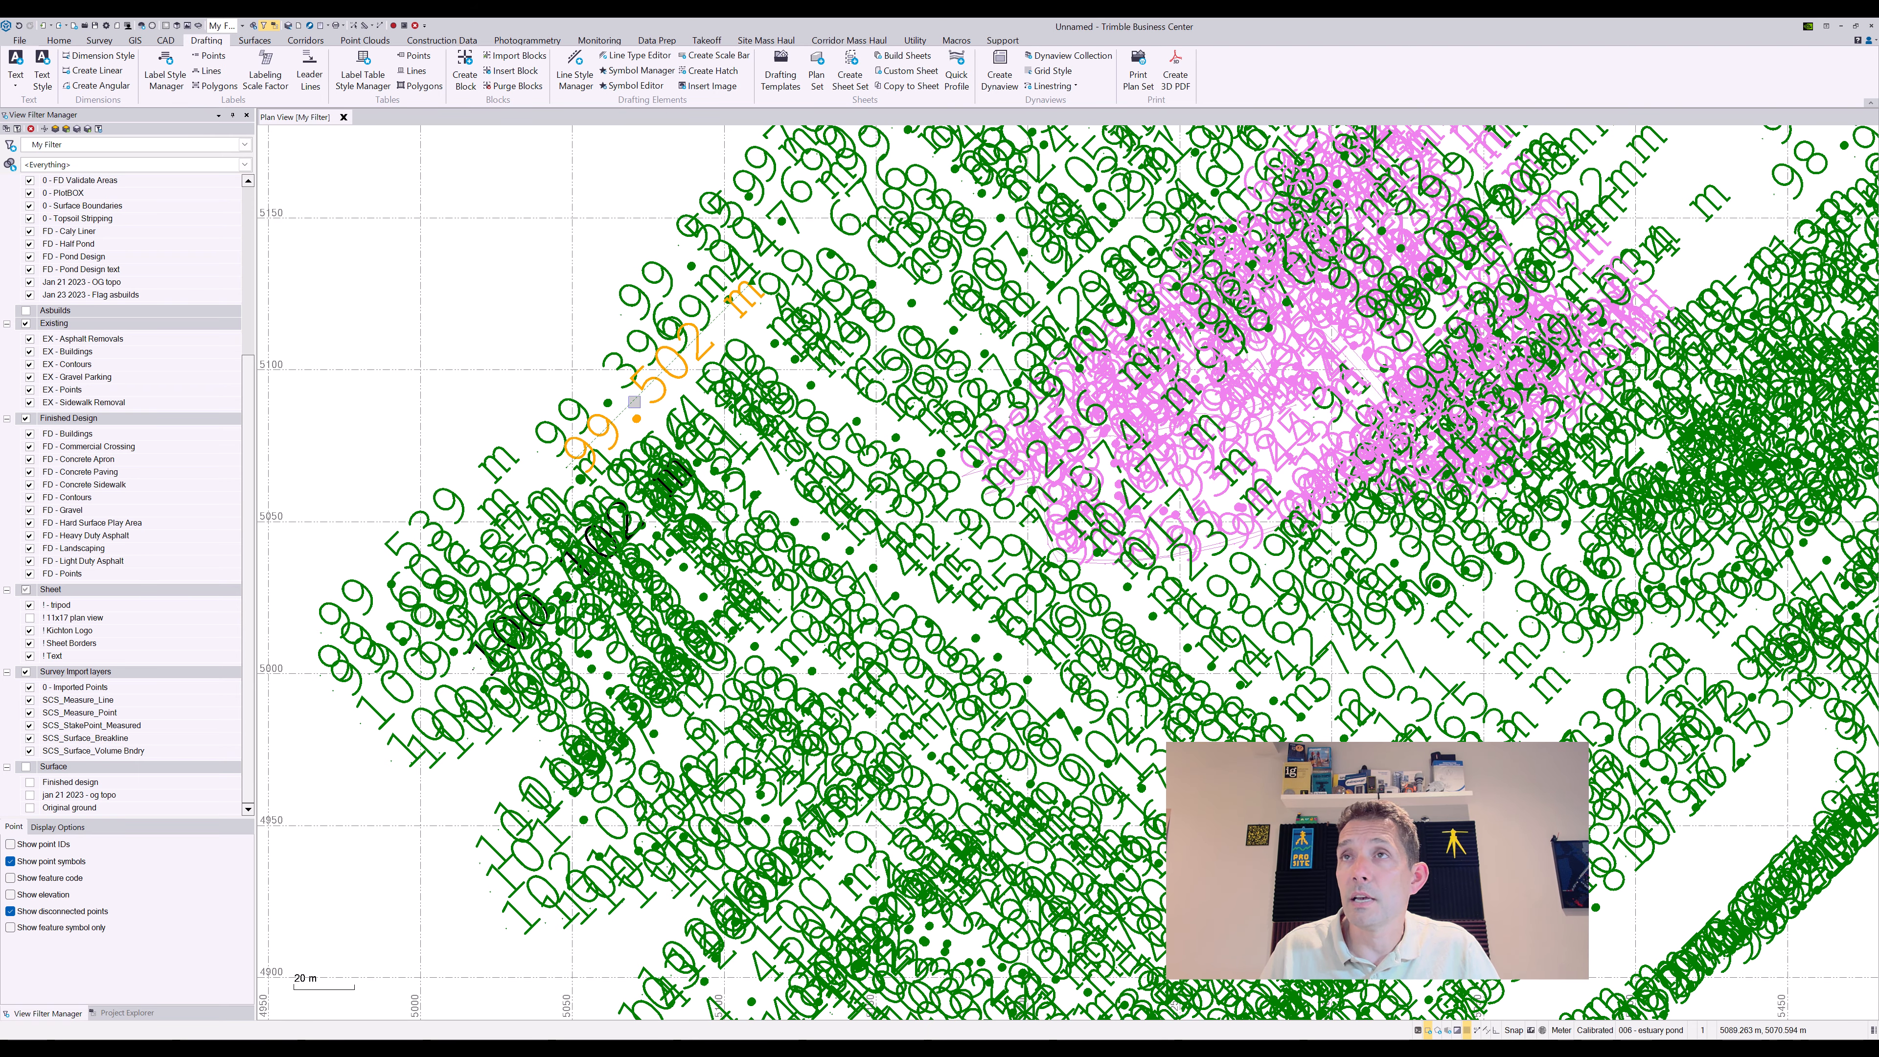
Change the text style of the Elevations point label style to Arial 0.15 in and accept the label styles
click(167, 68)
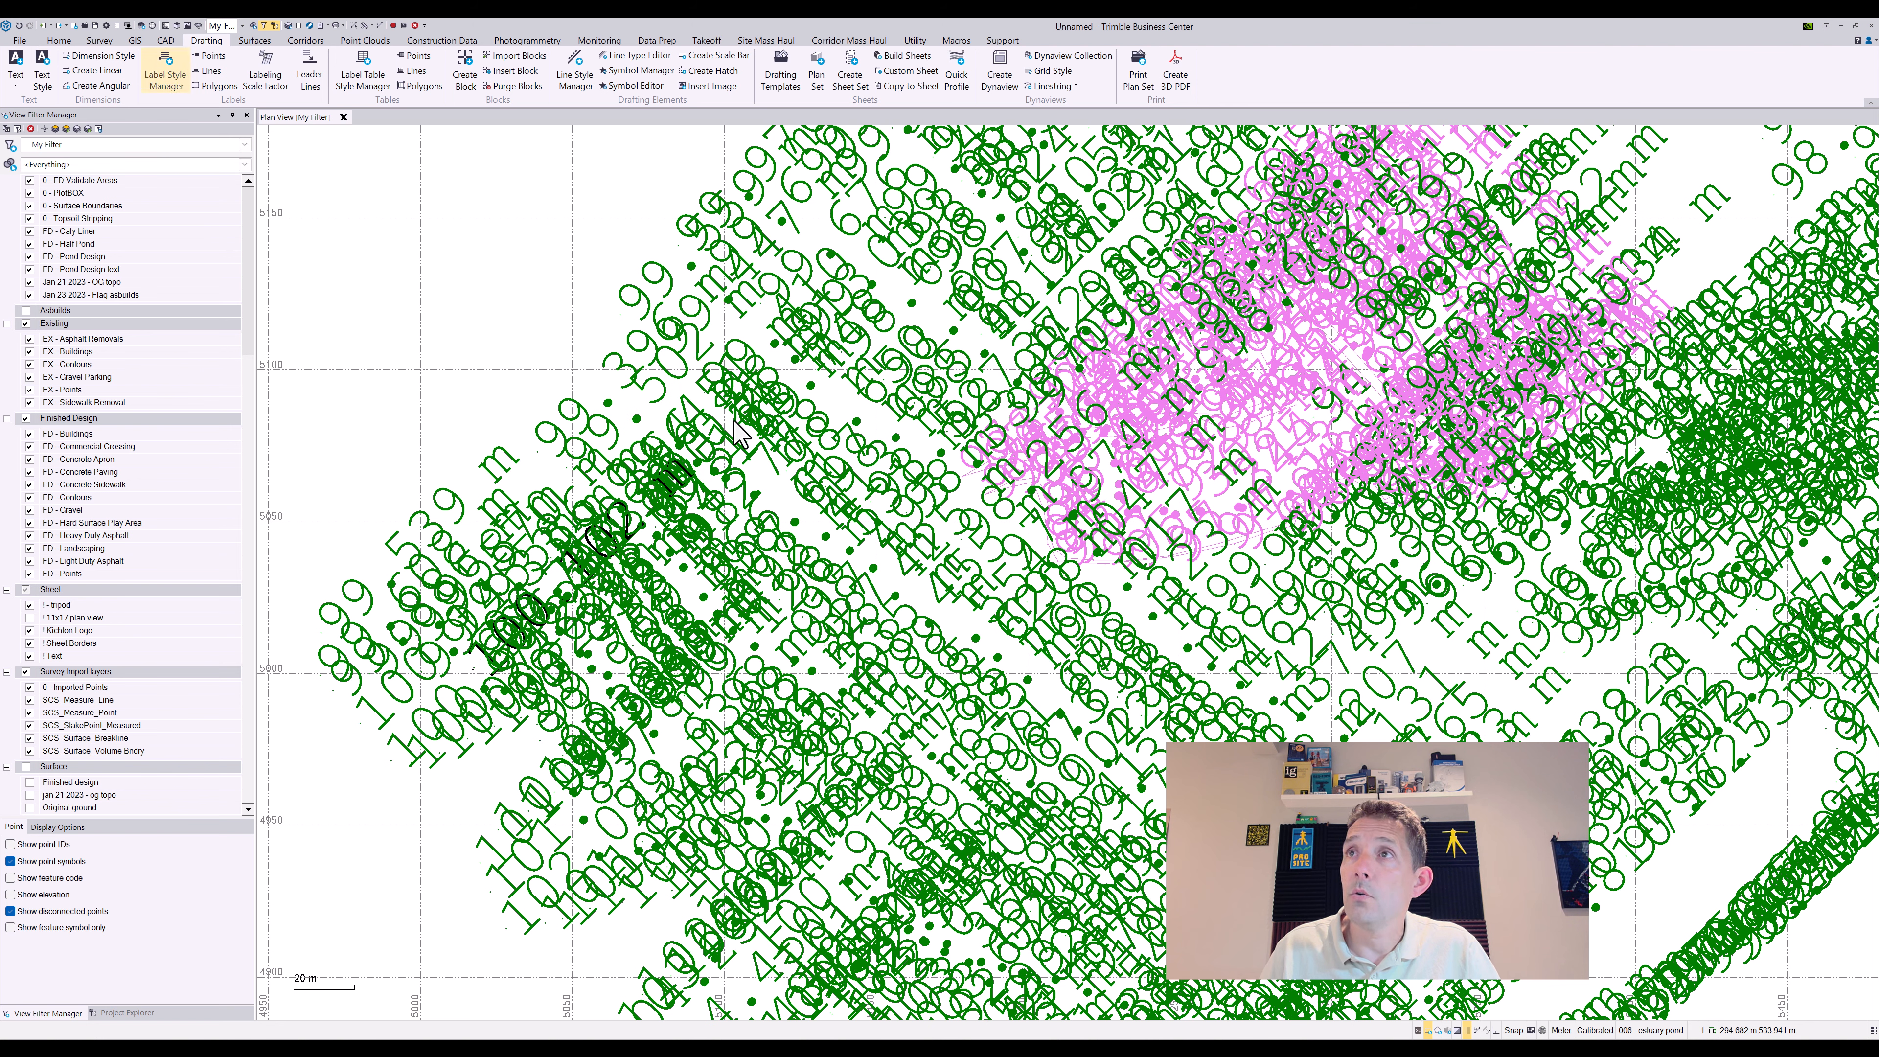
click(777, 297)
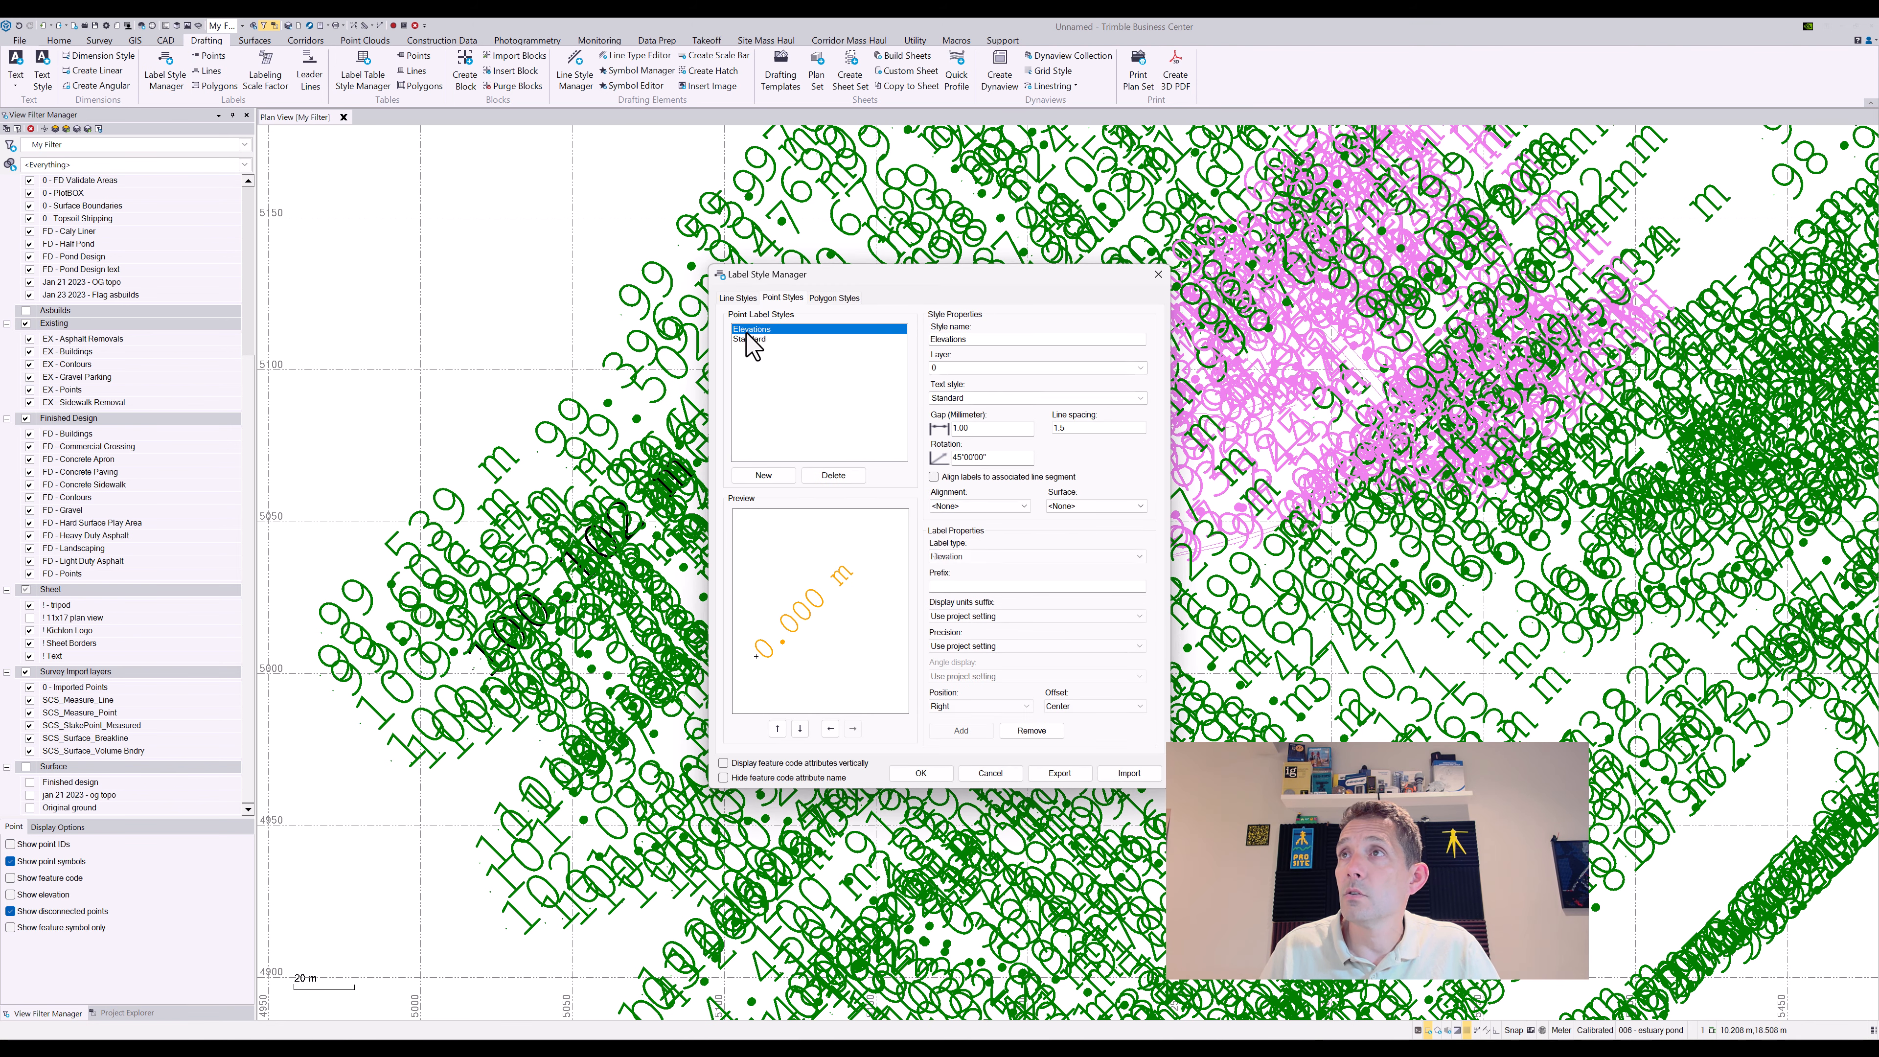
click(1021, 399)
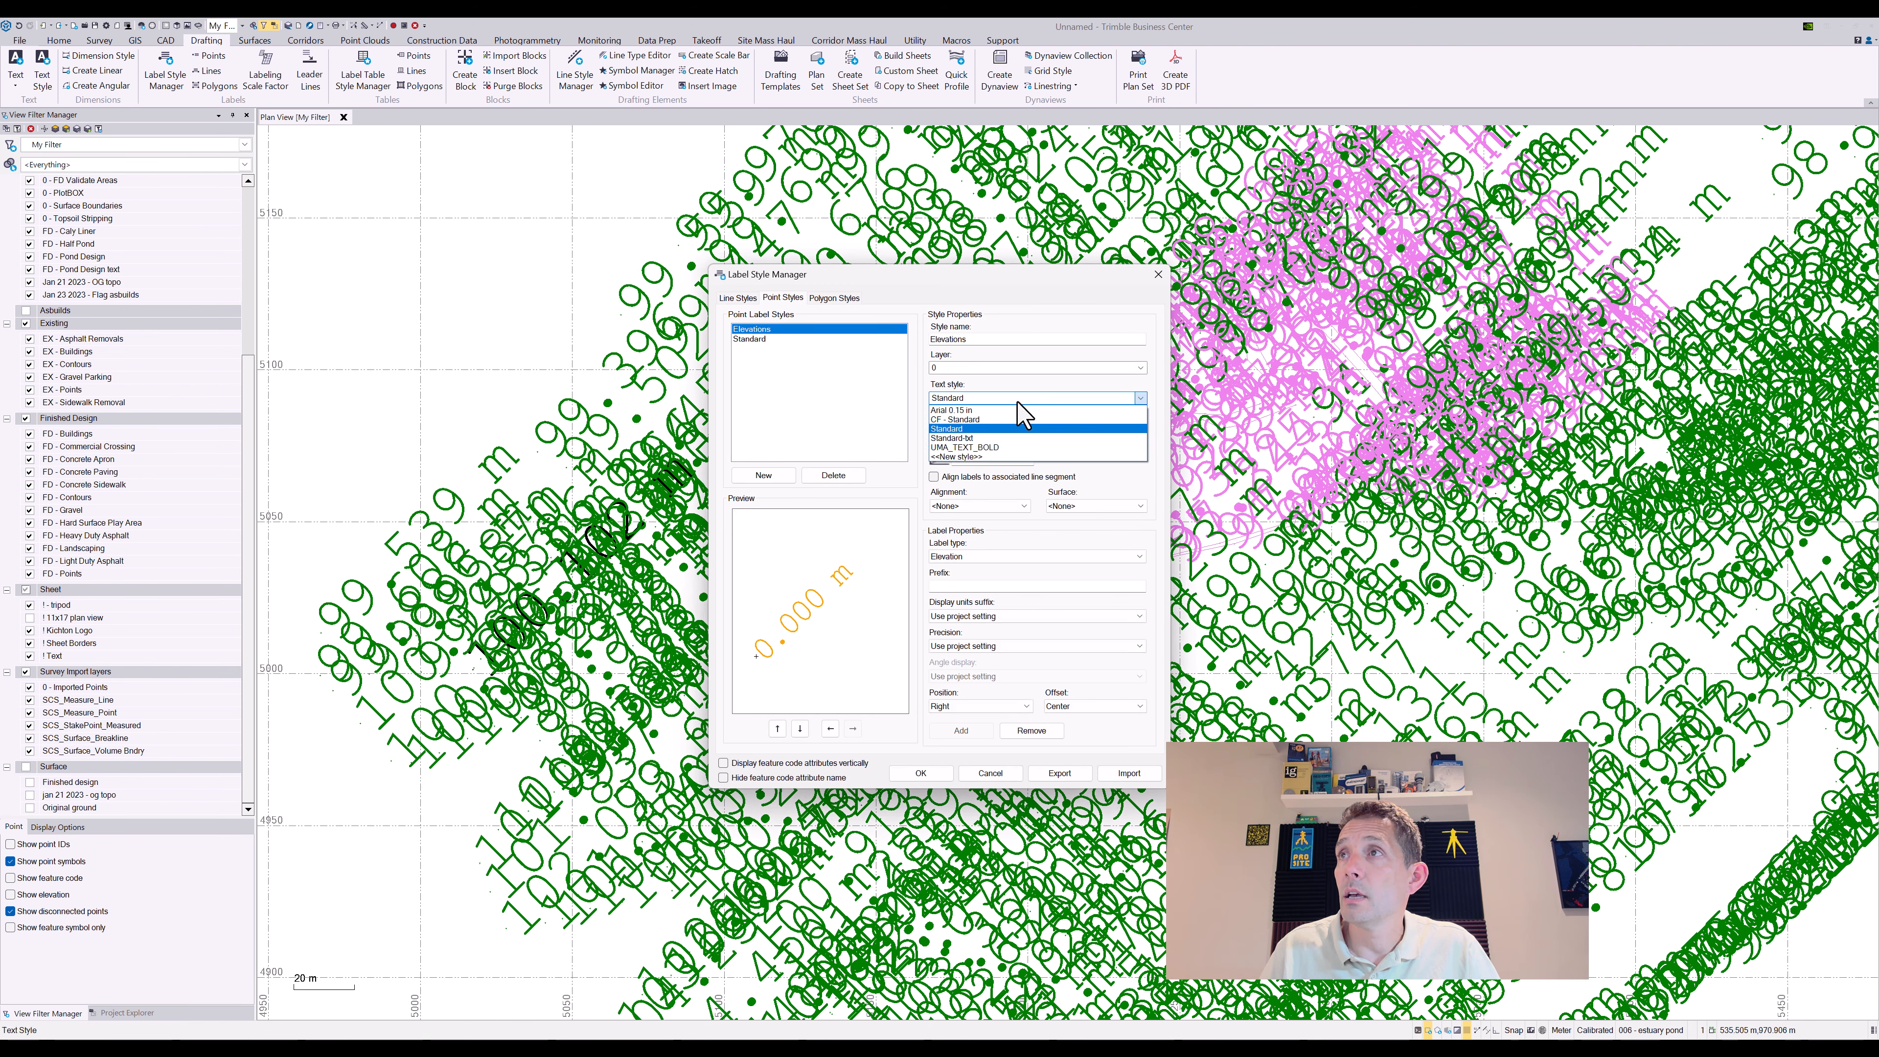
click(1017, 410)
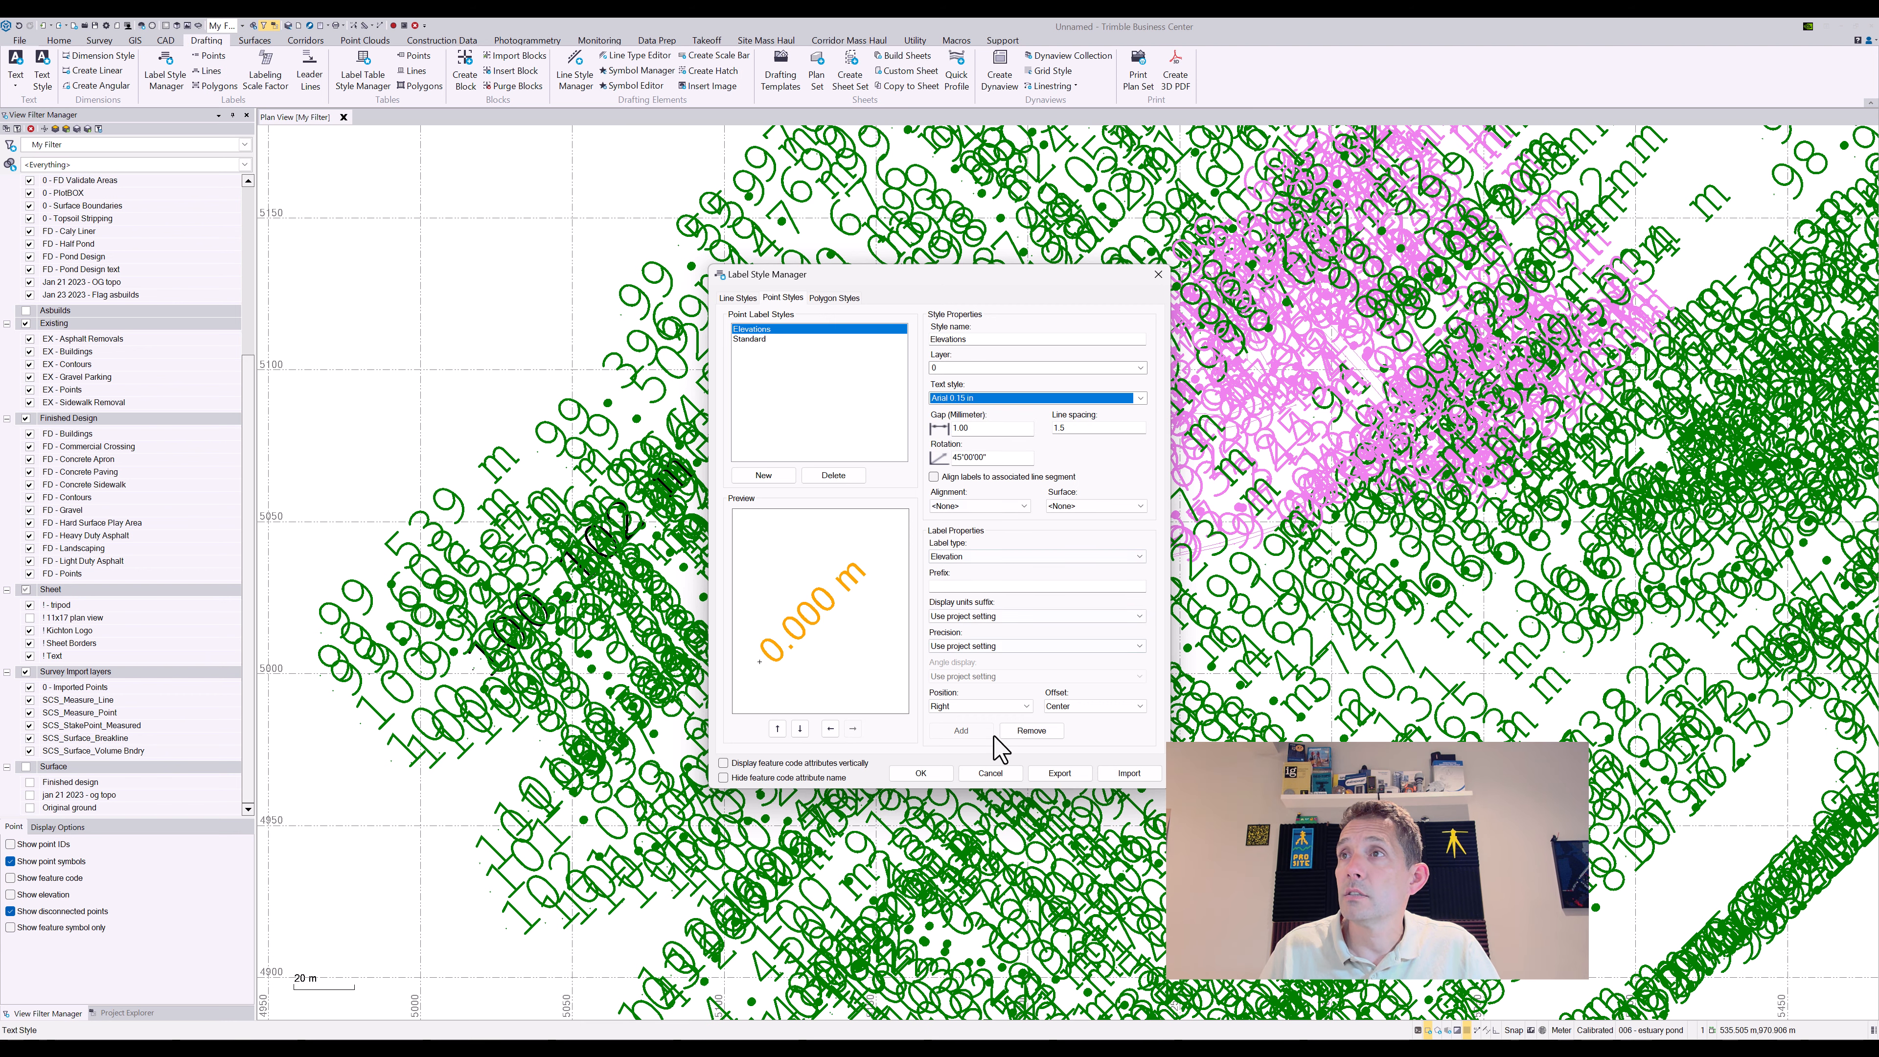
click(920, 773)
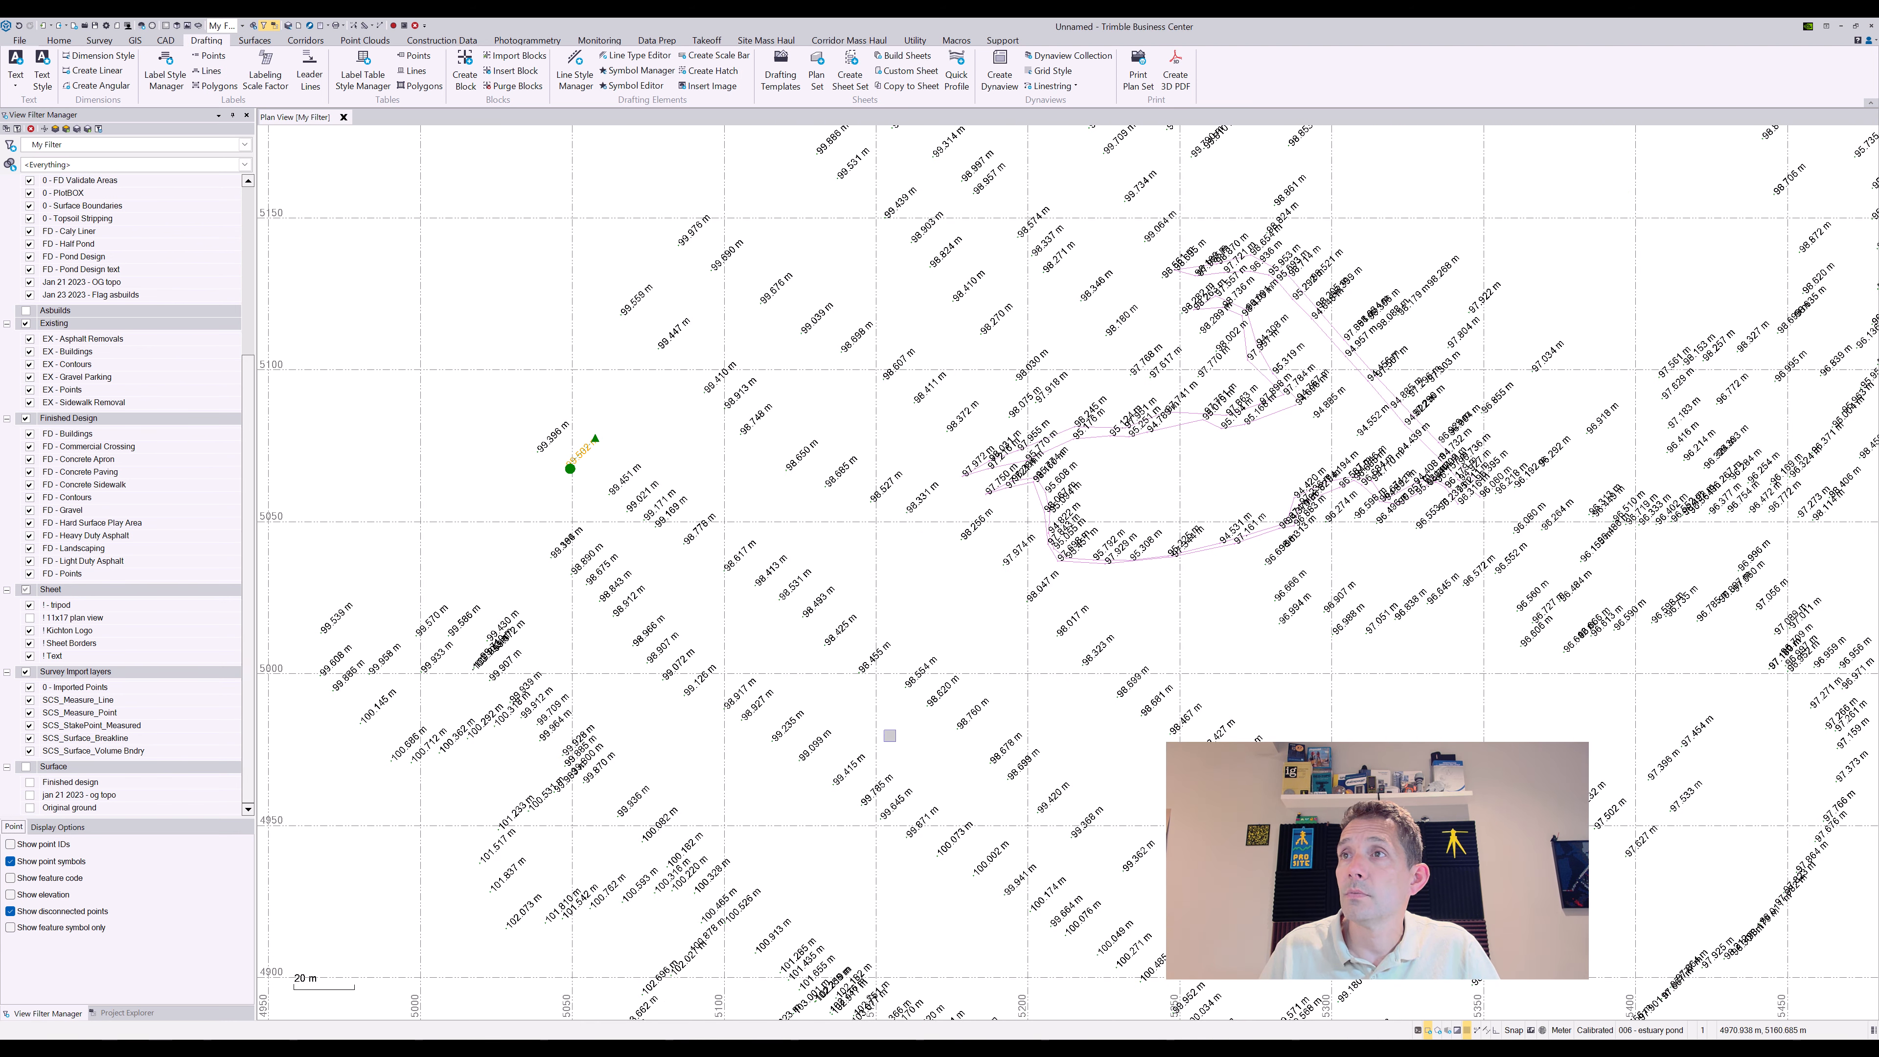
Add a Symbol label with the X-shaped point symbol to the Elevations point label style
scroll(771, 615, down, 2)
scroll(966, 615, up, 6)
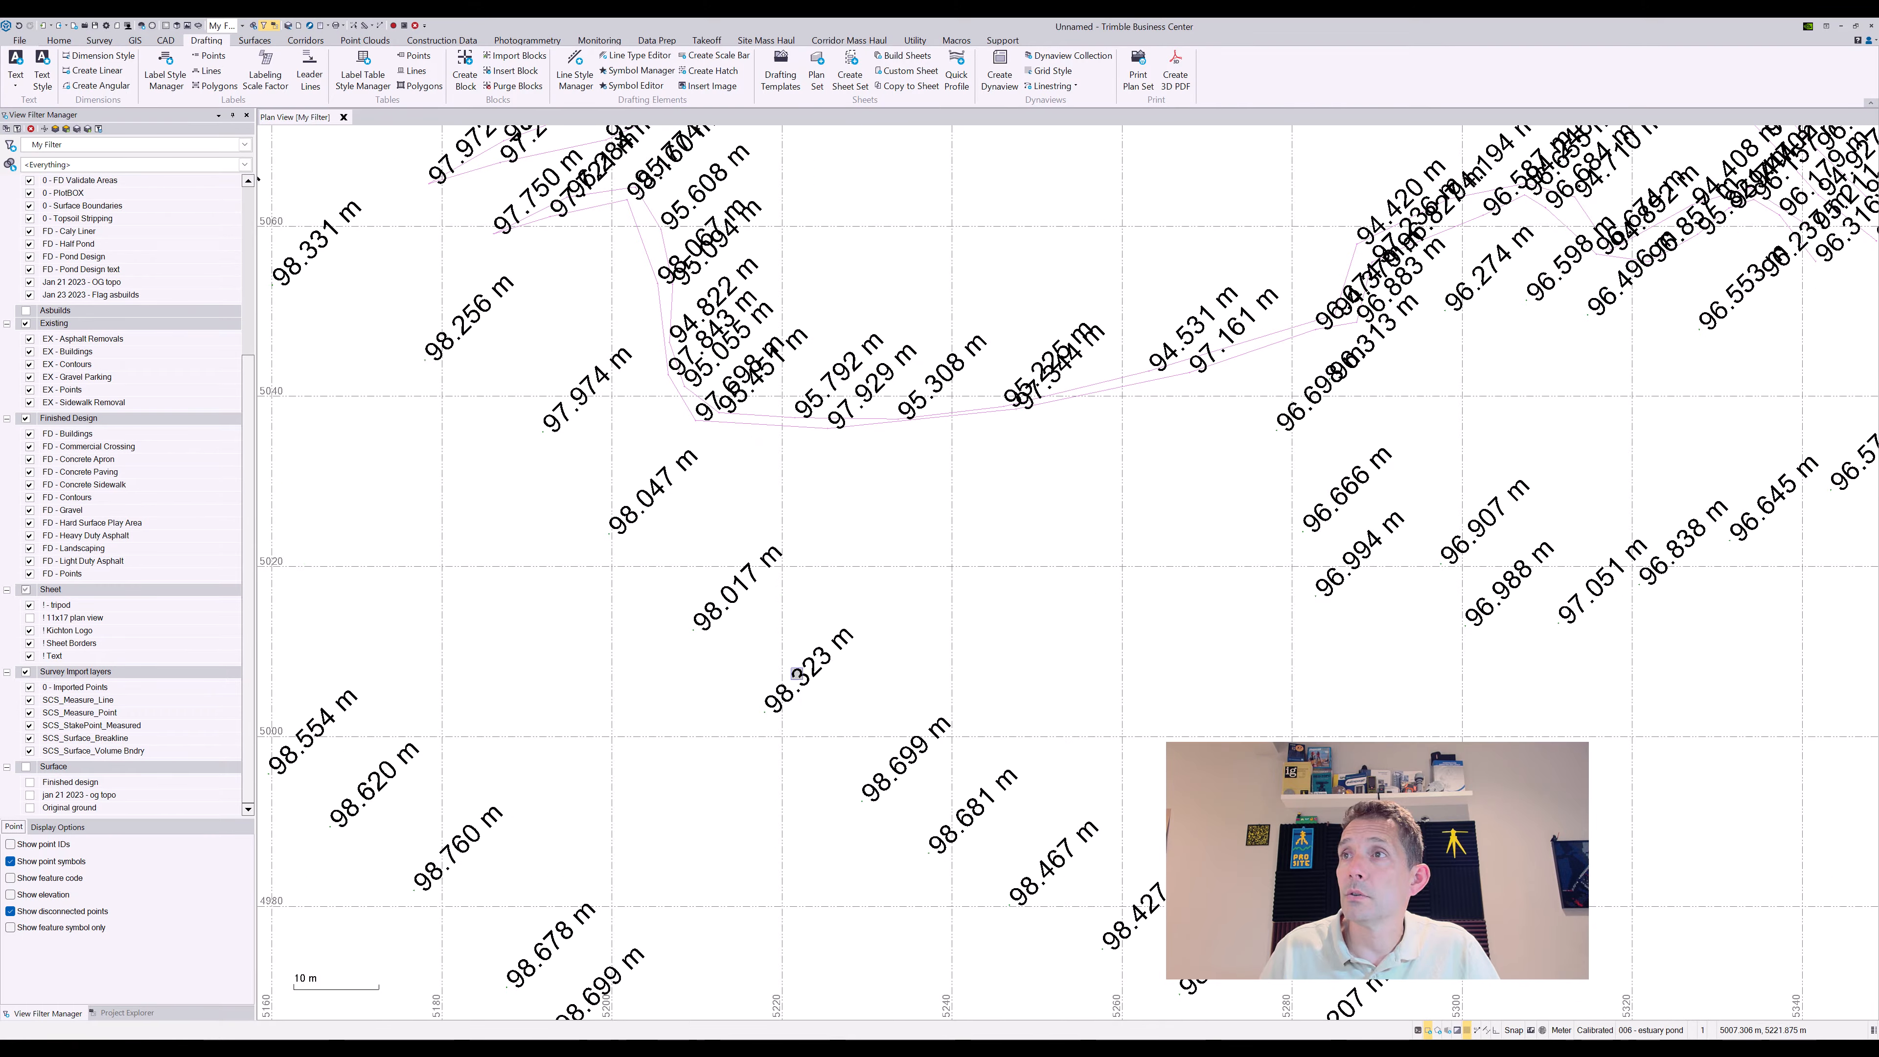
scroll(786, 641, up, 12)
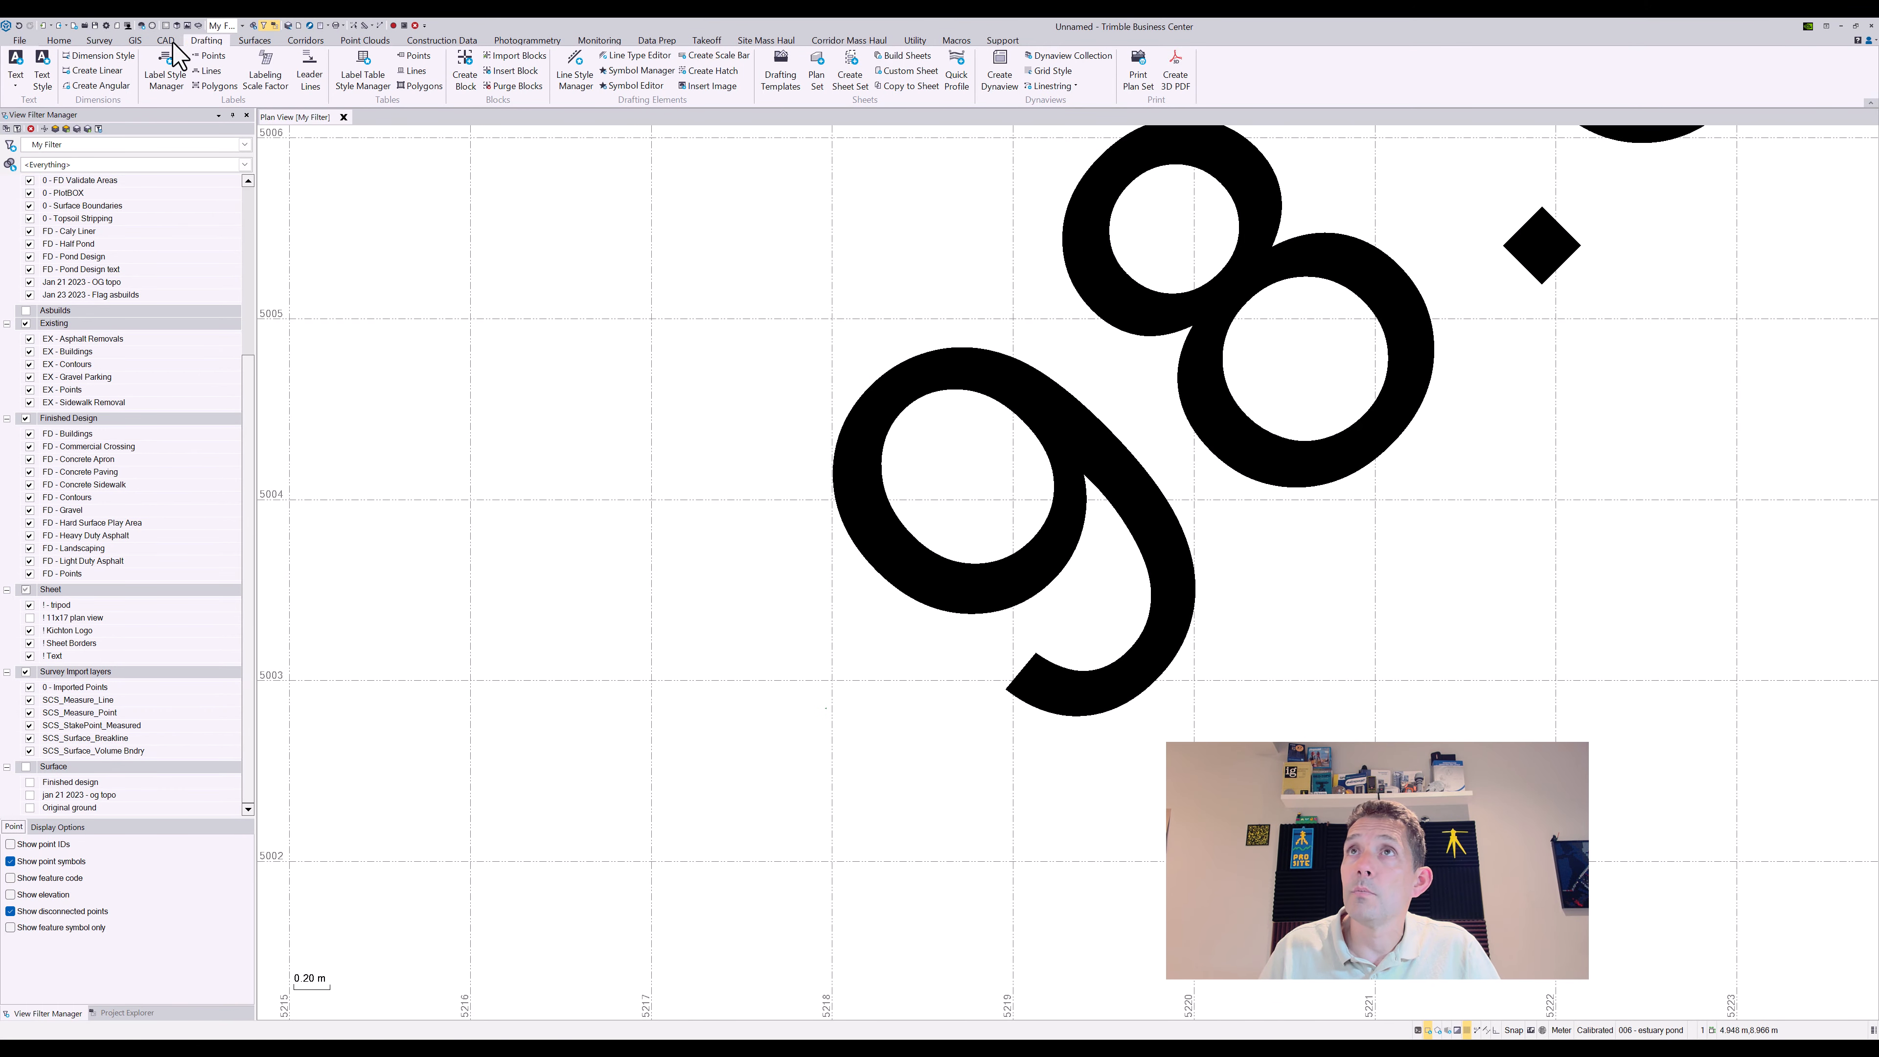
click(164, 74)
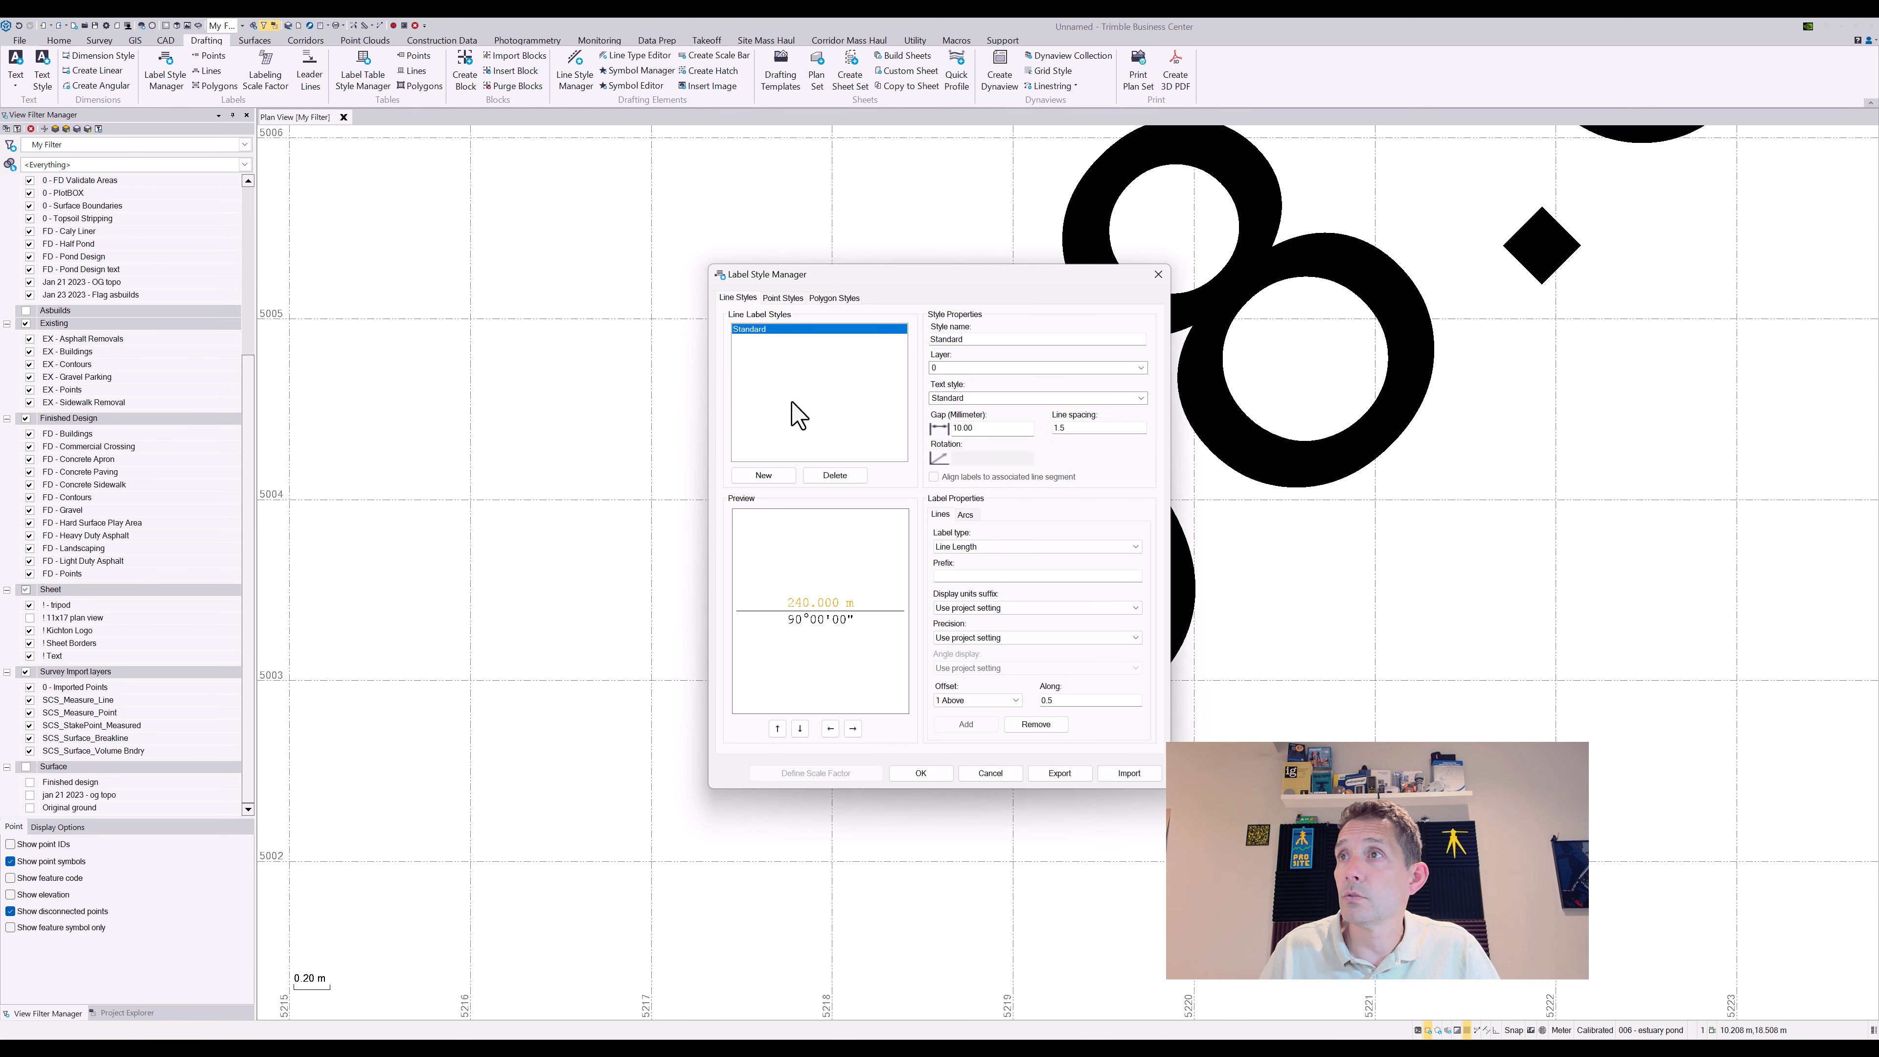
click(798, 299)
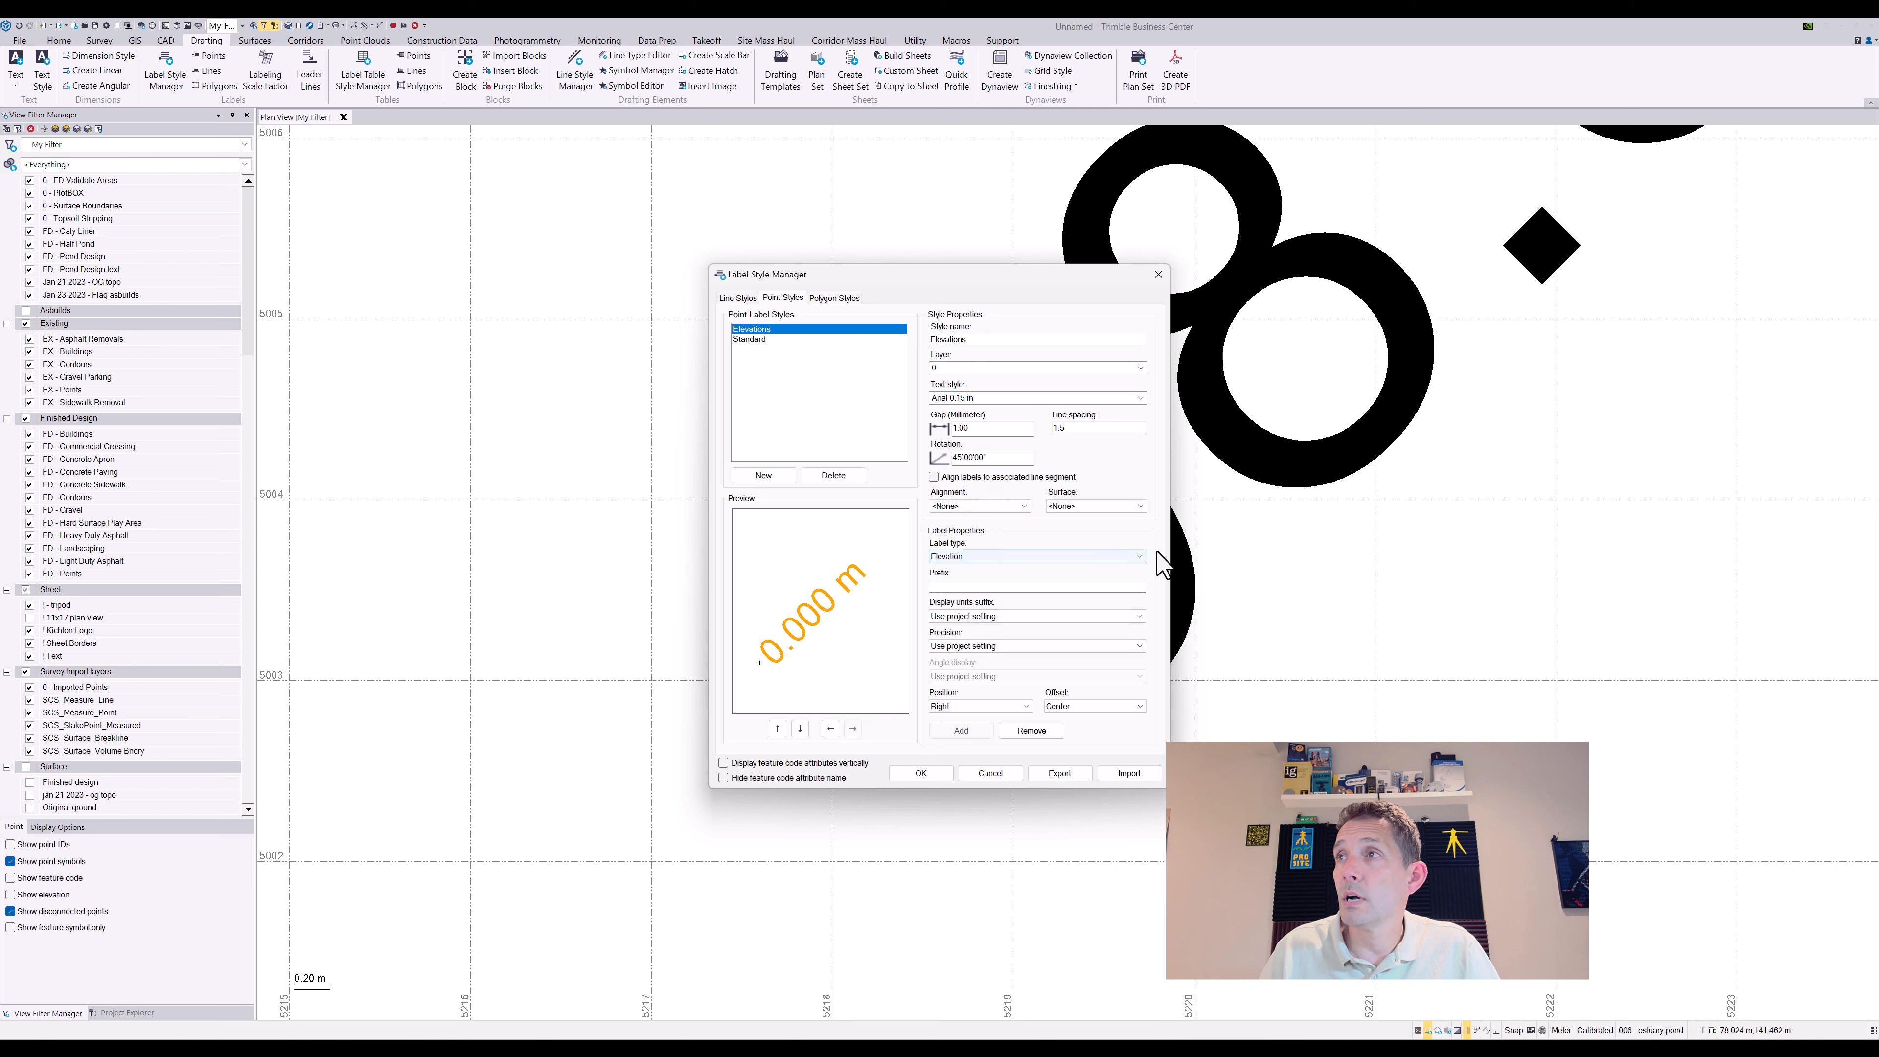
click(1136, 557)
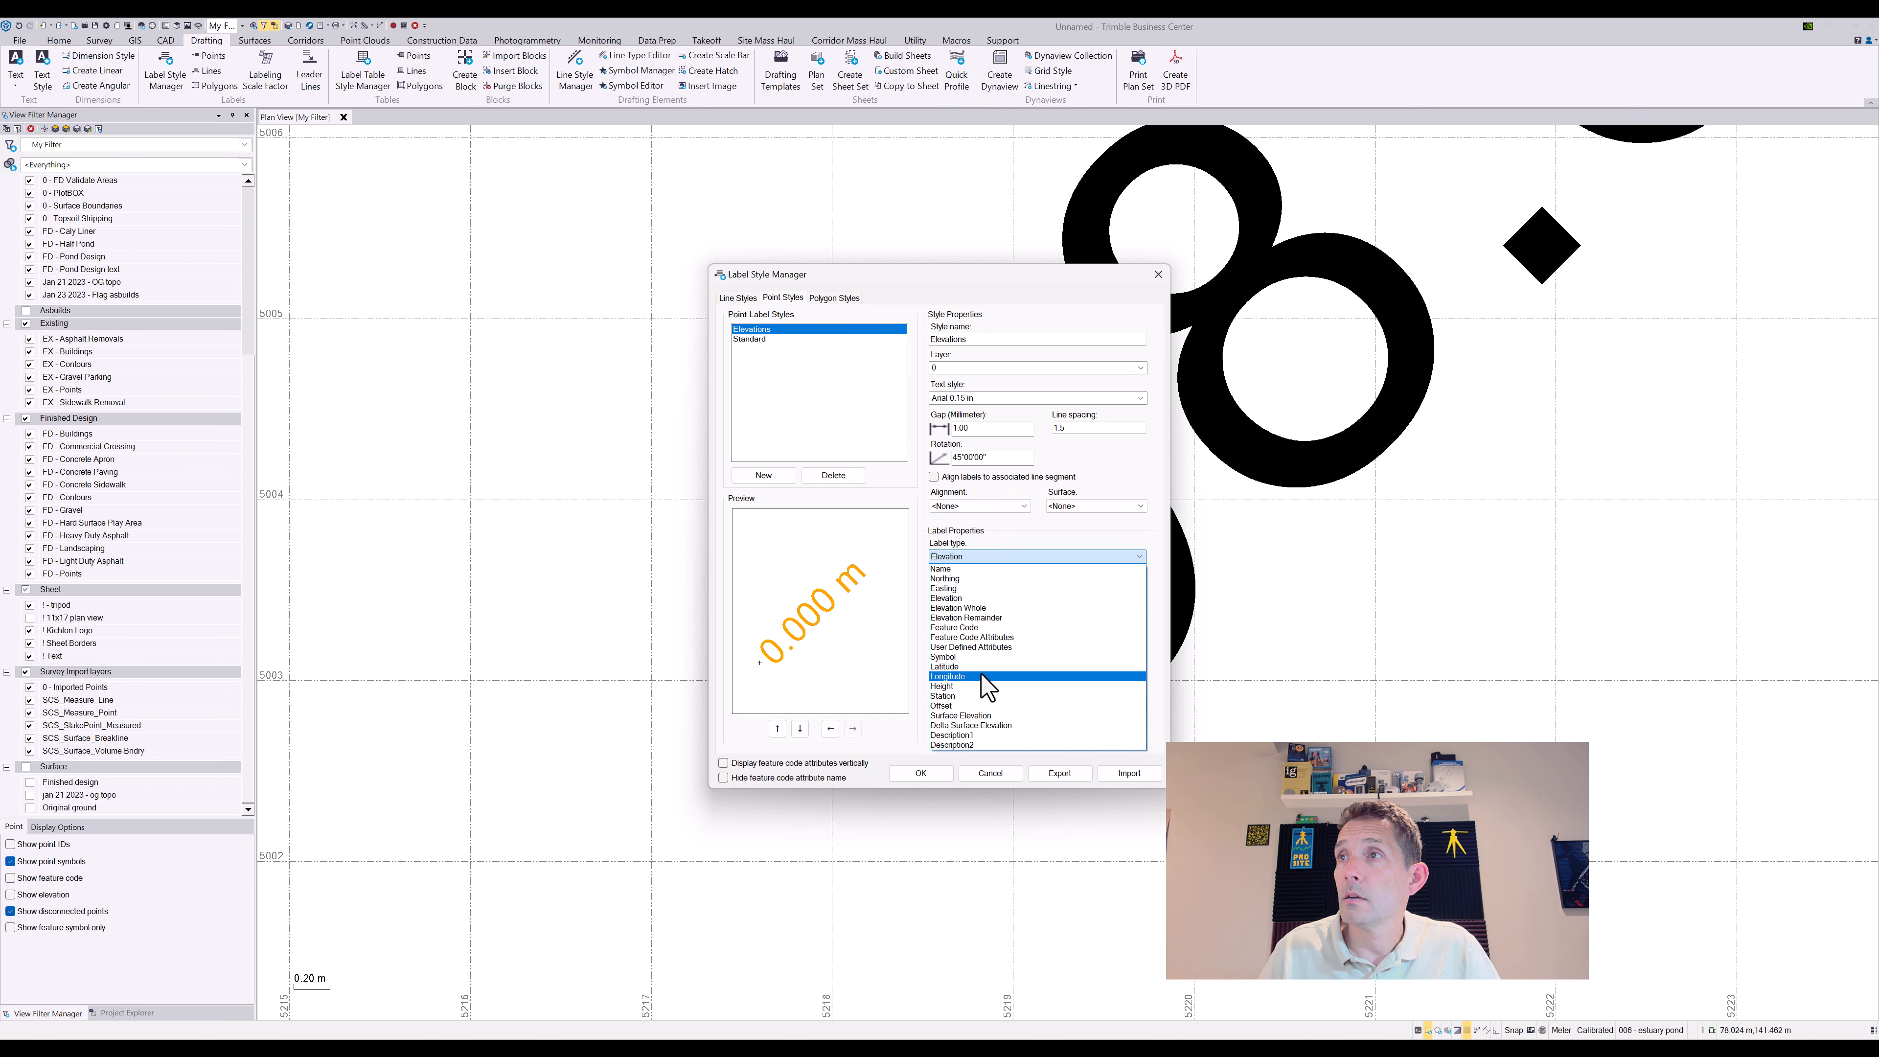
click(980, 657)
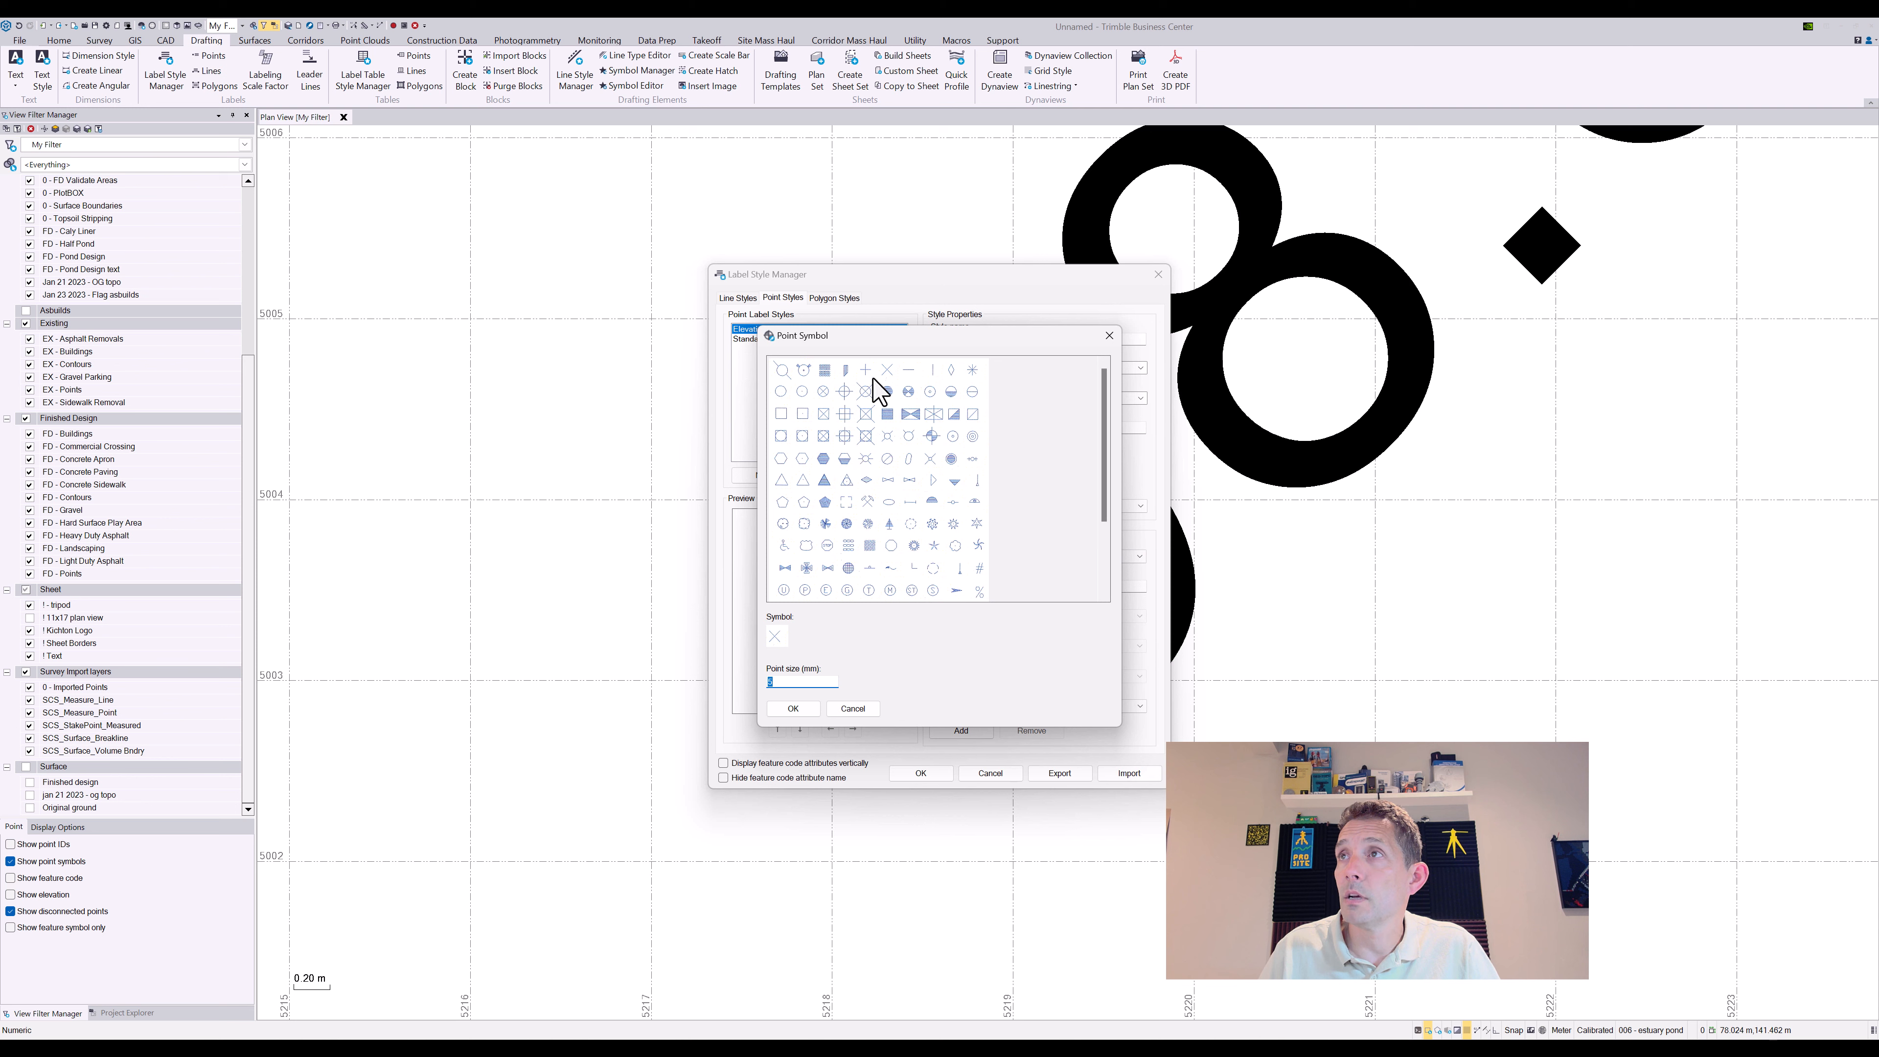
click(790, 711)
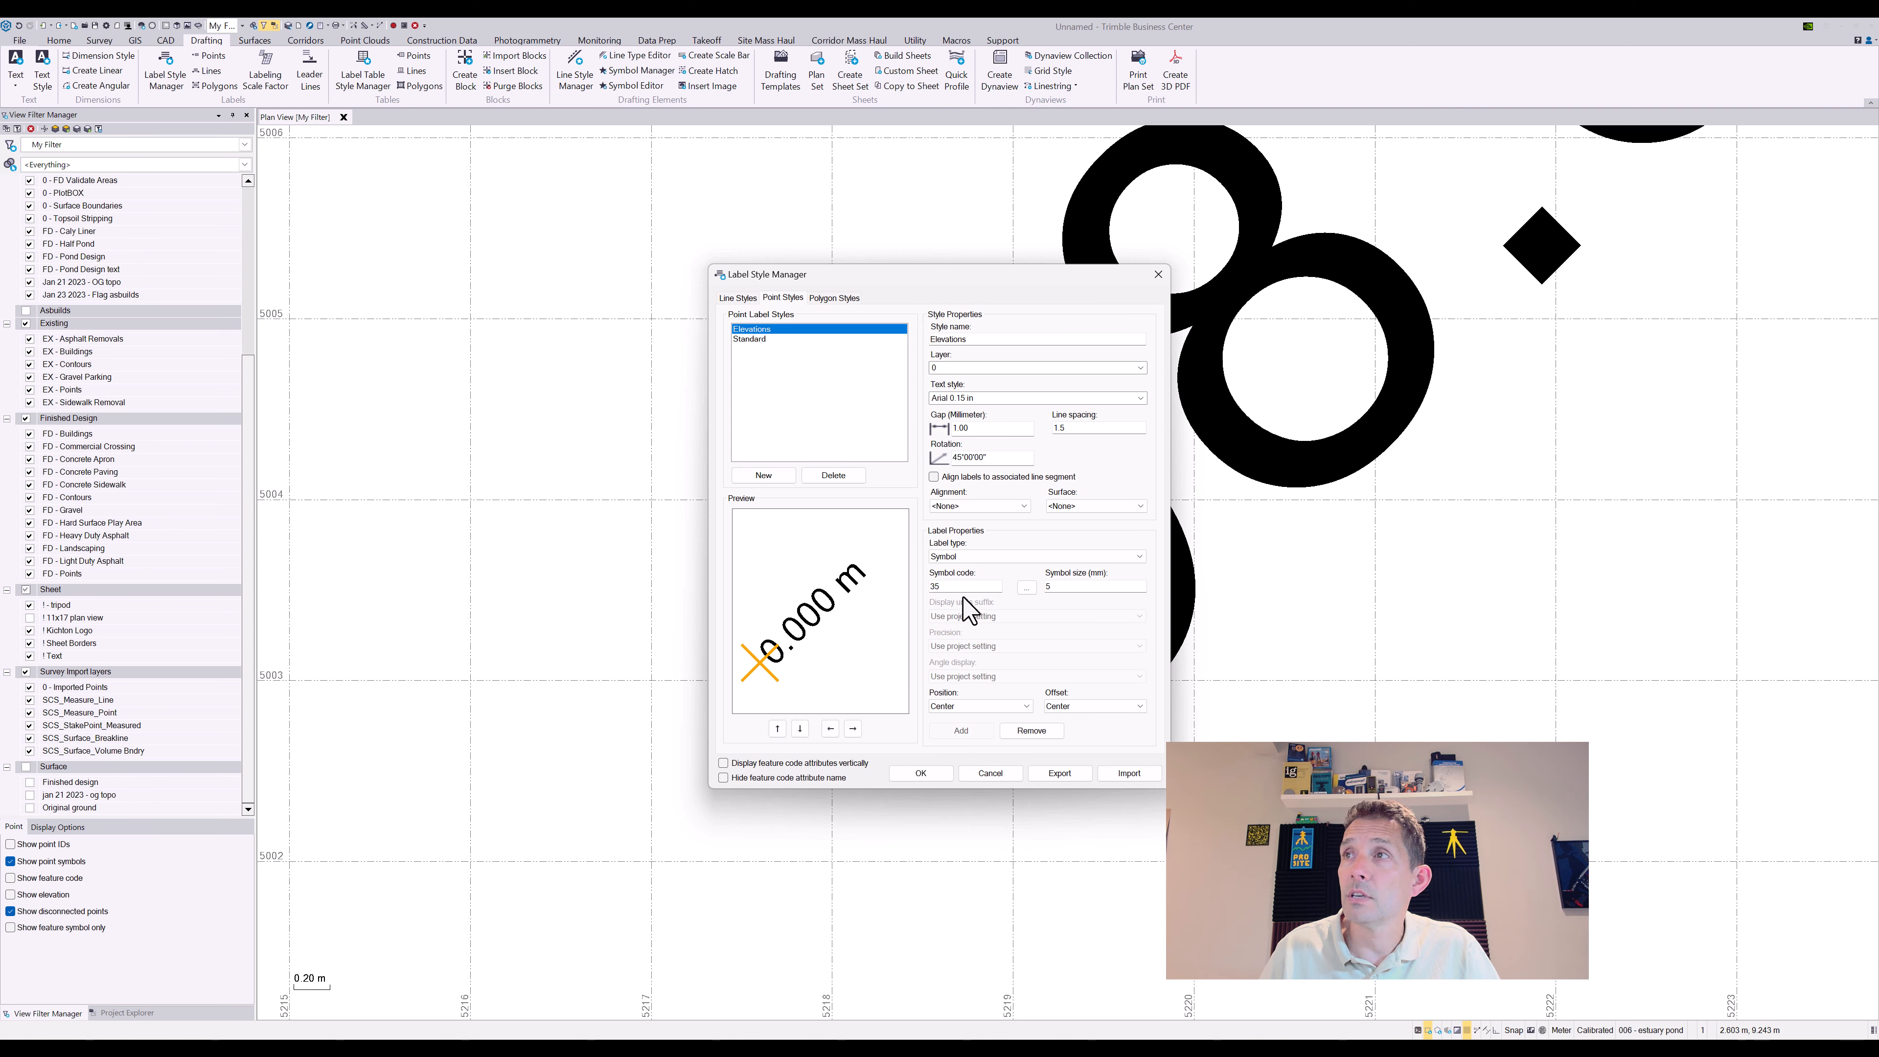
Set the symbol size of the Elevations style to 1 mm and accept the label styles
click(1093, 586)
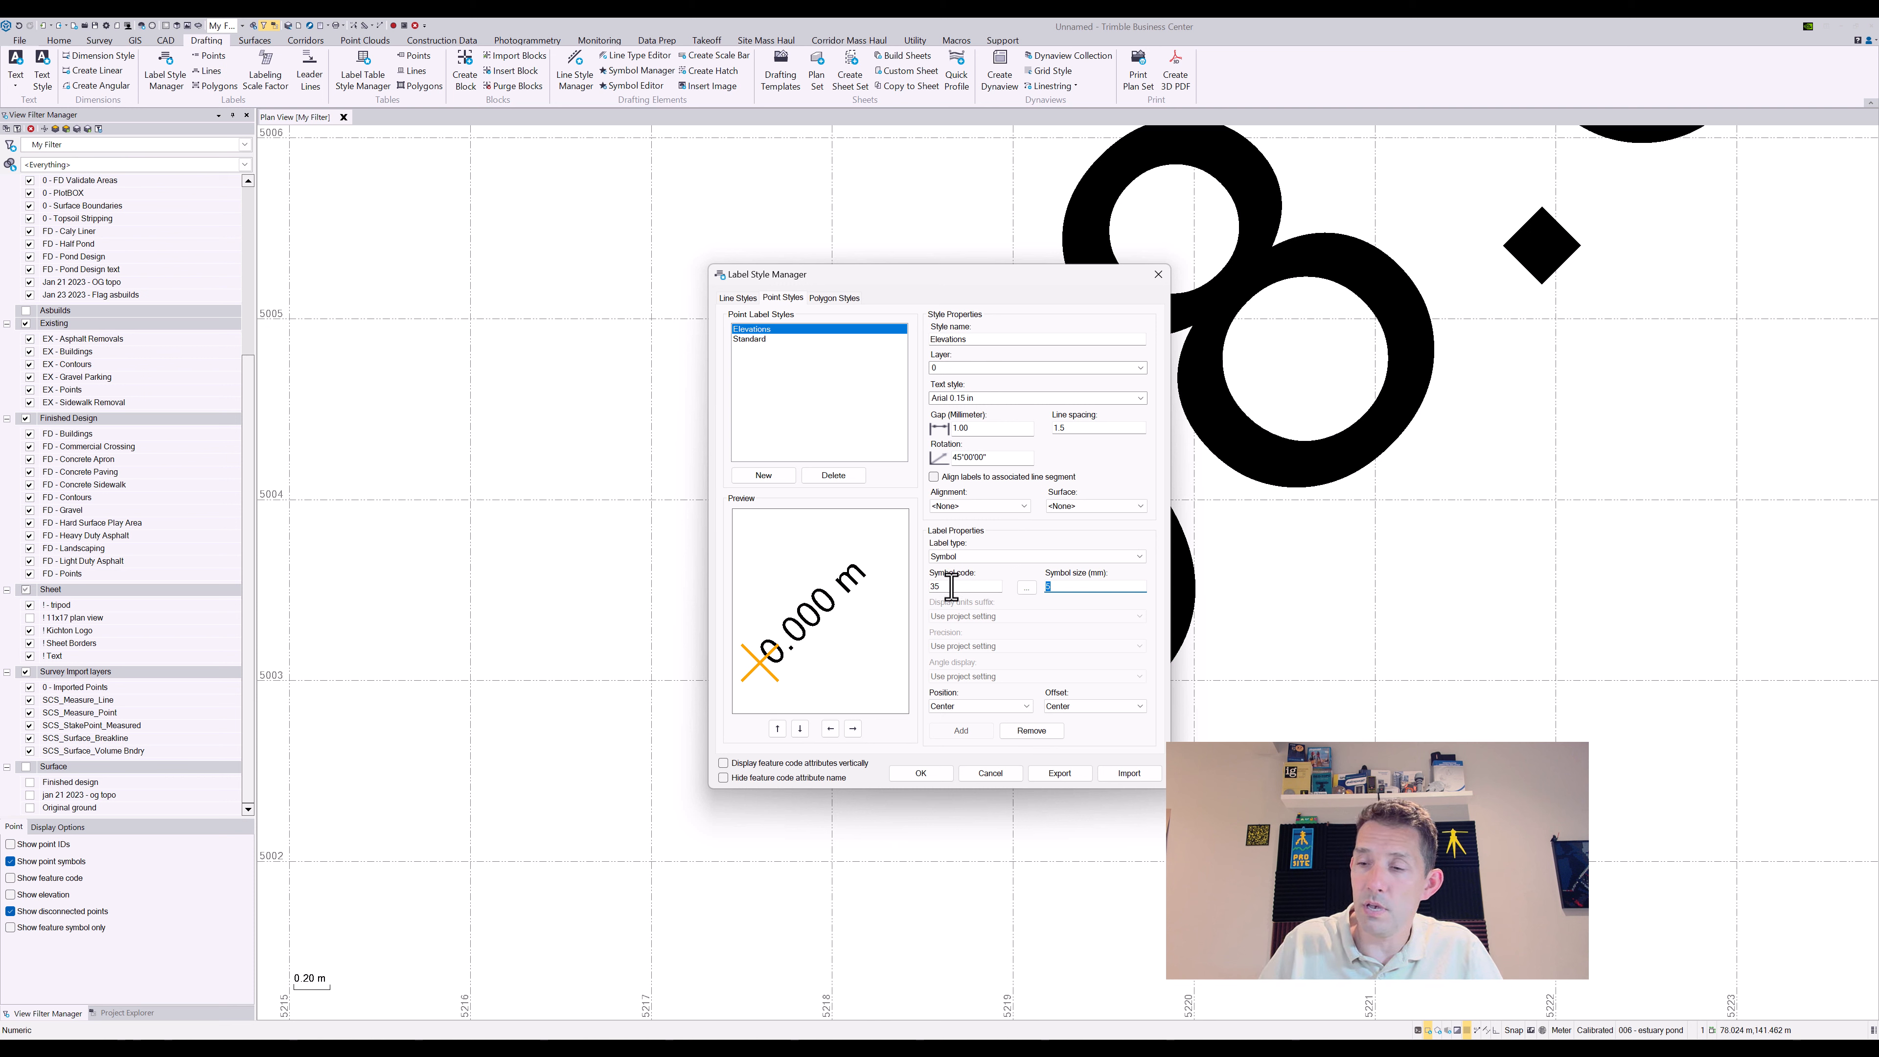
key(Tab)
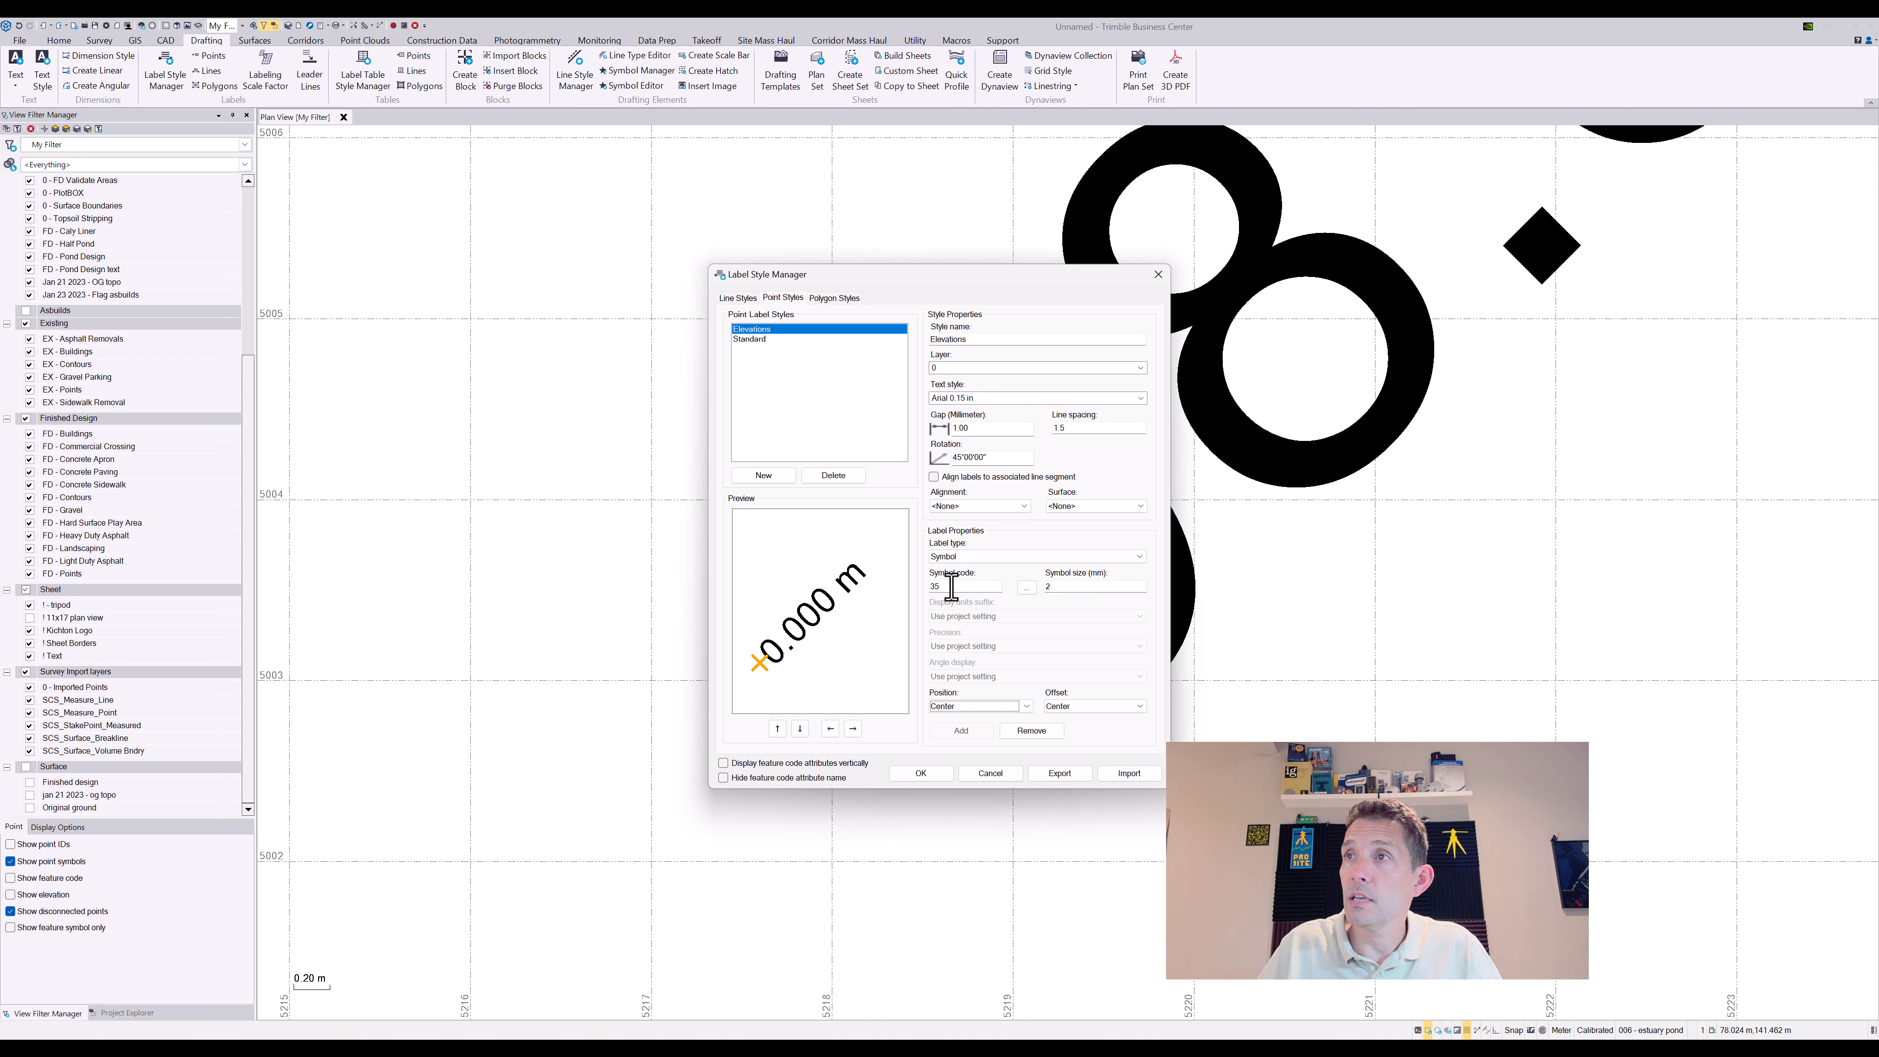
key(shift+Tab)
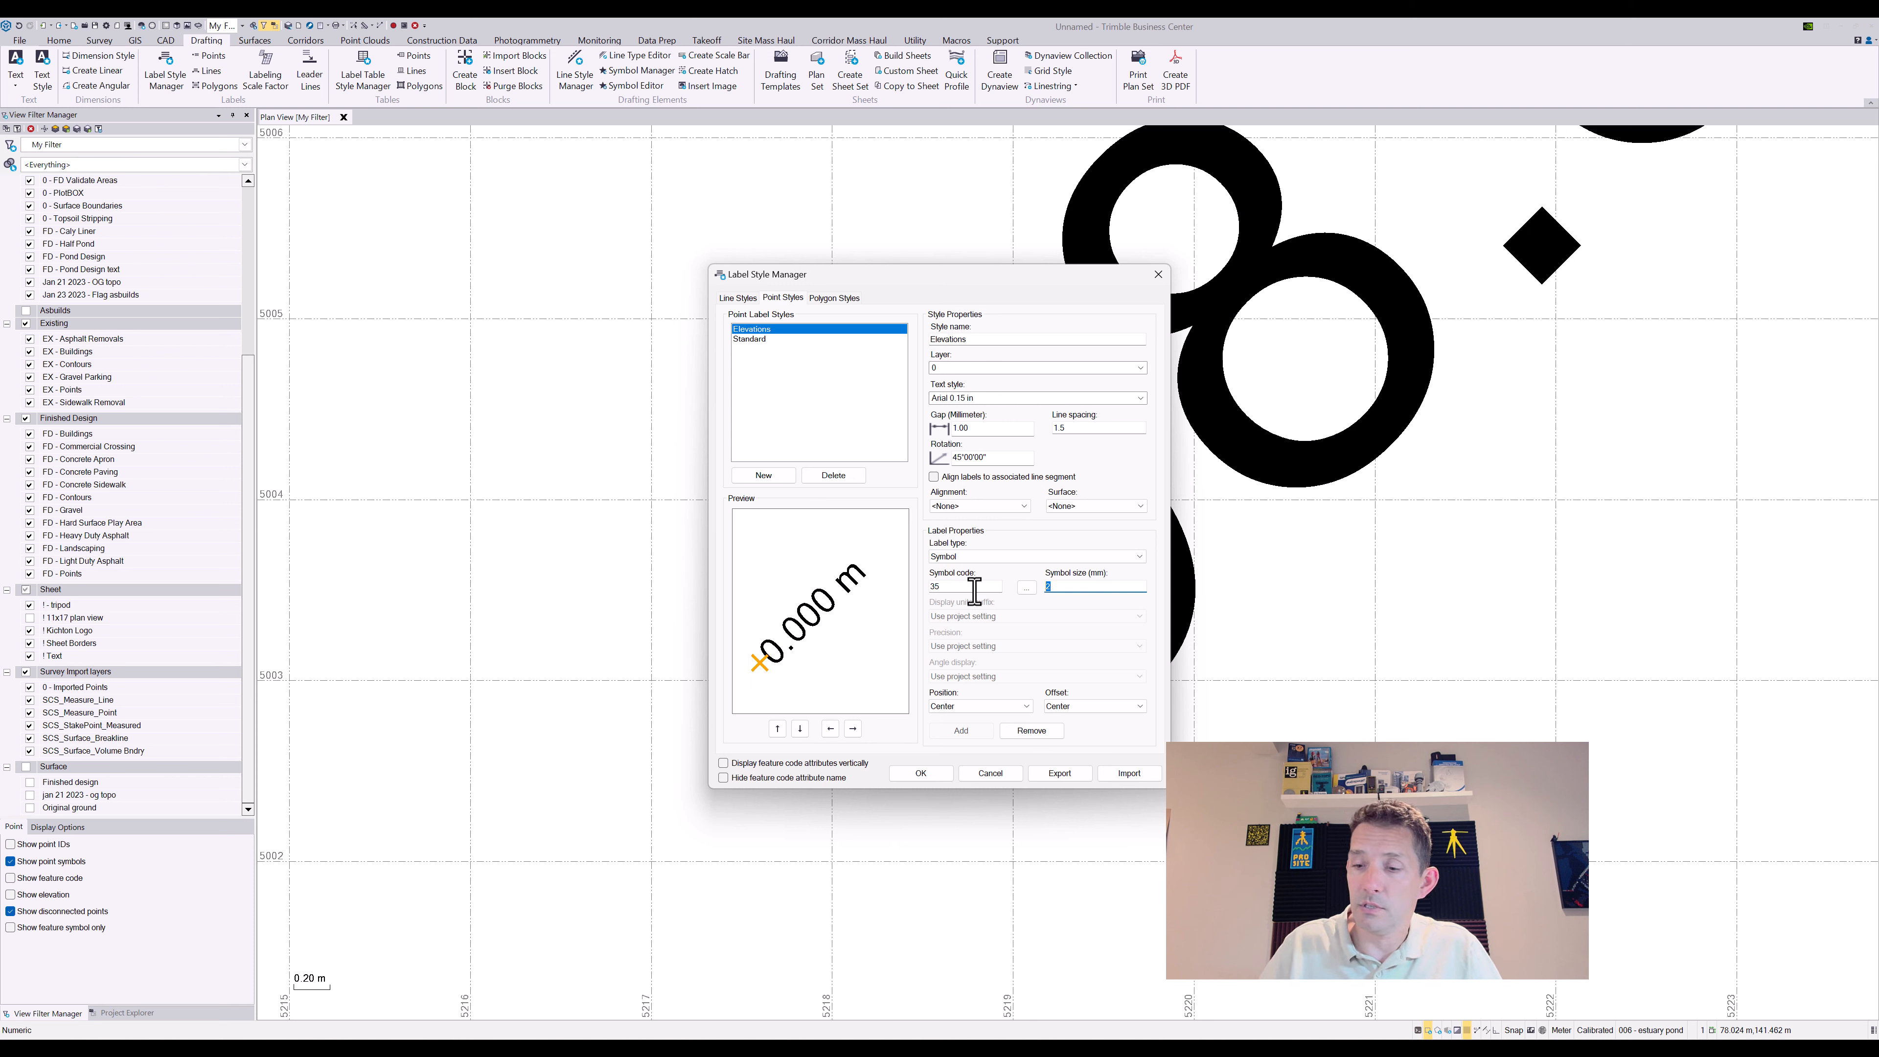
text(1)
click(924, 774)
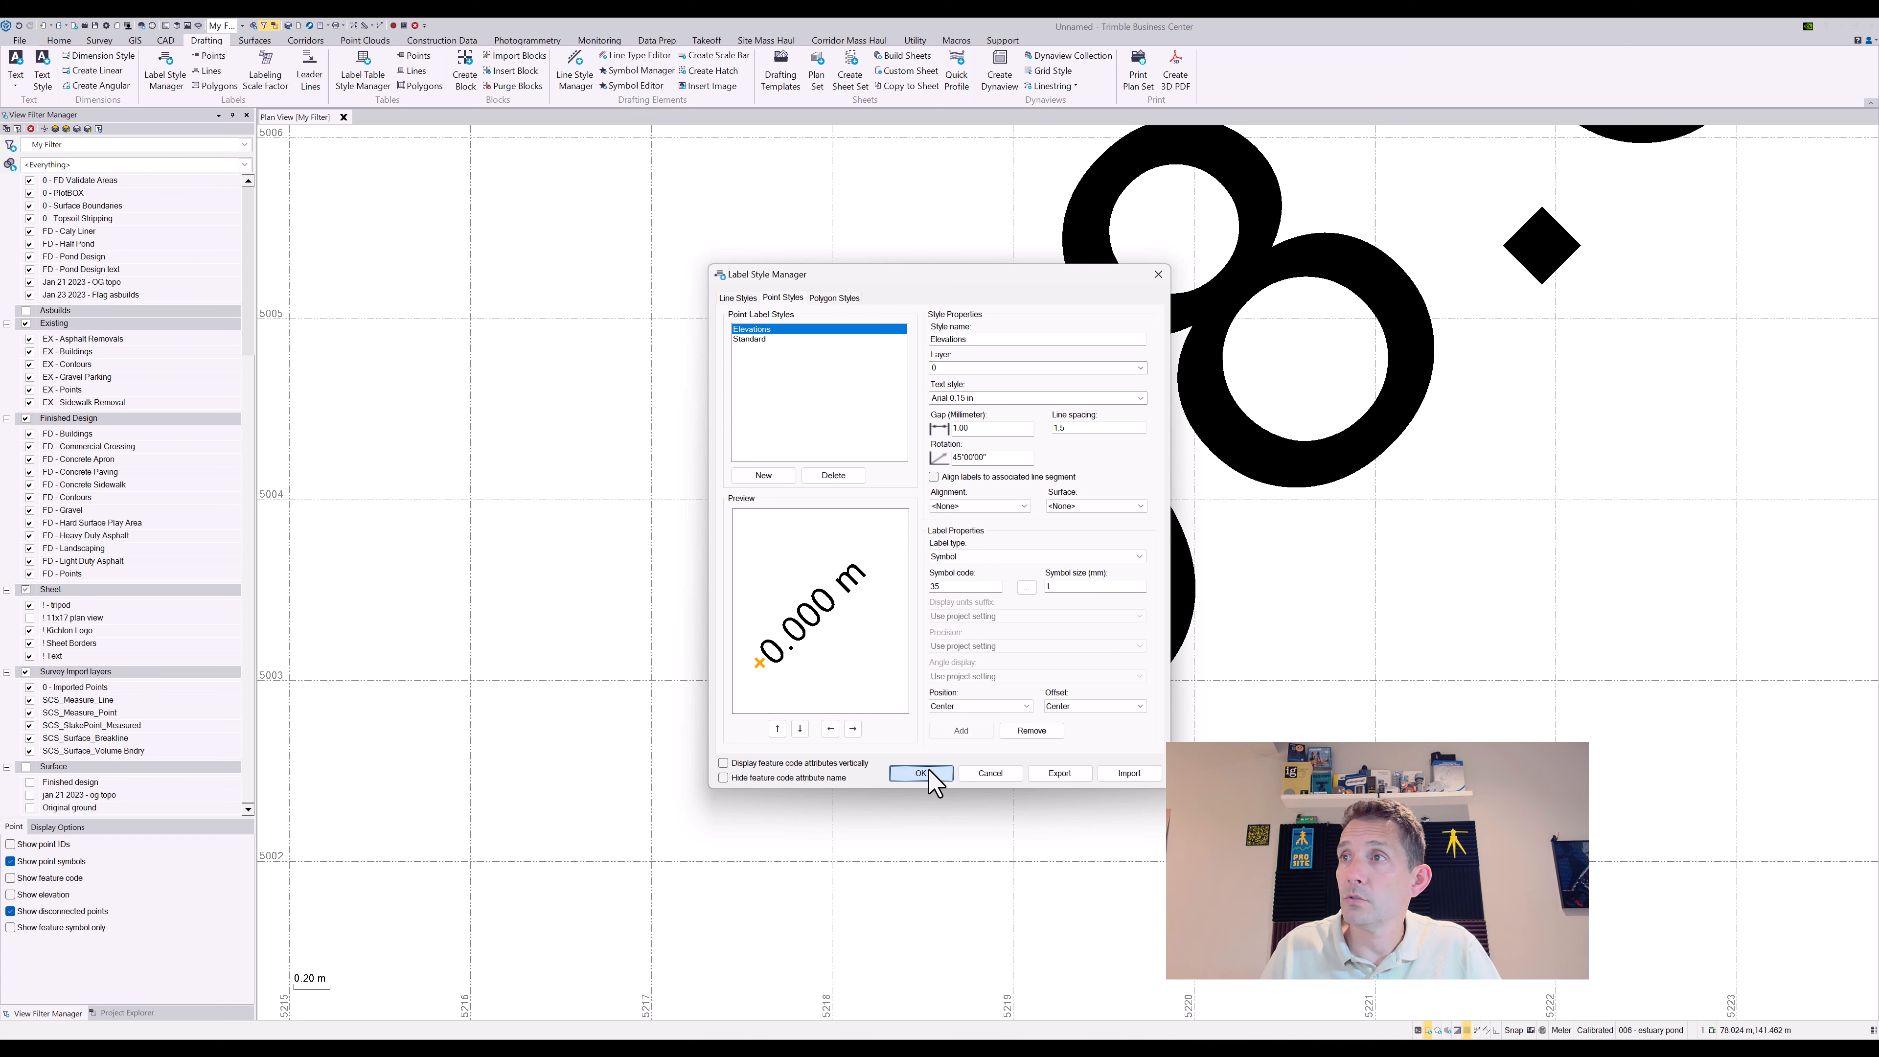
scroll(888, 666, down, 8)
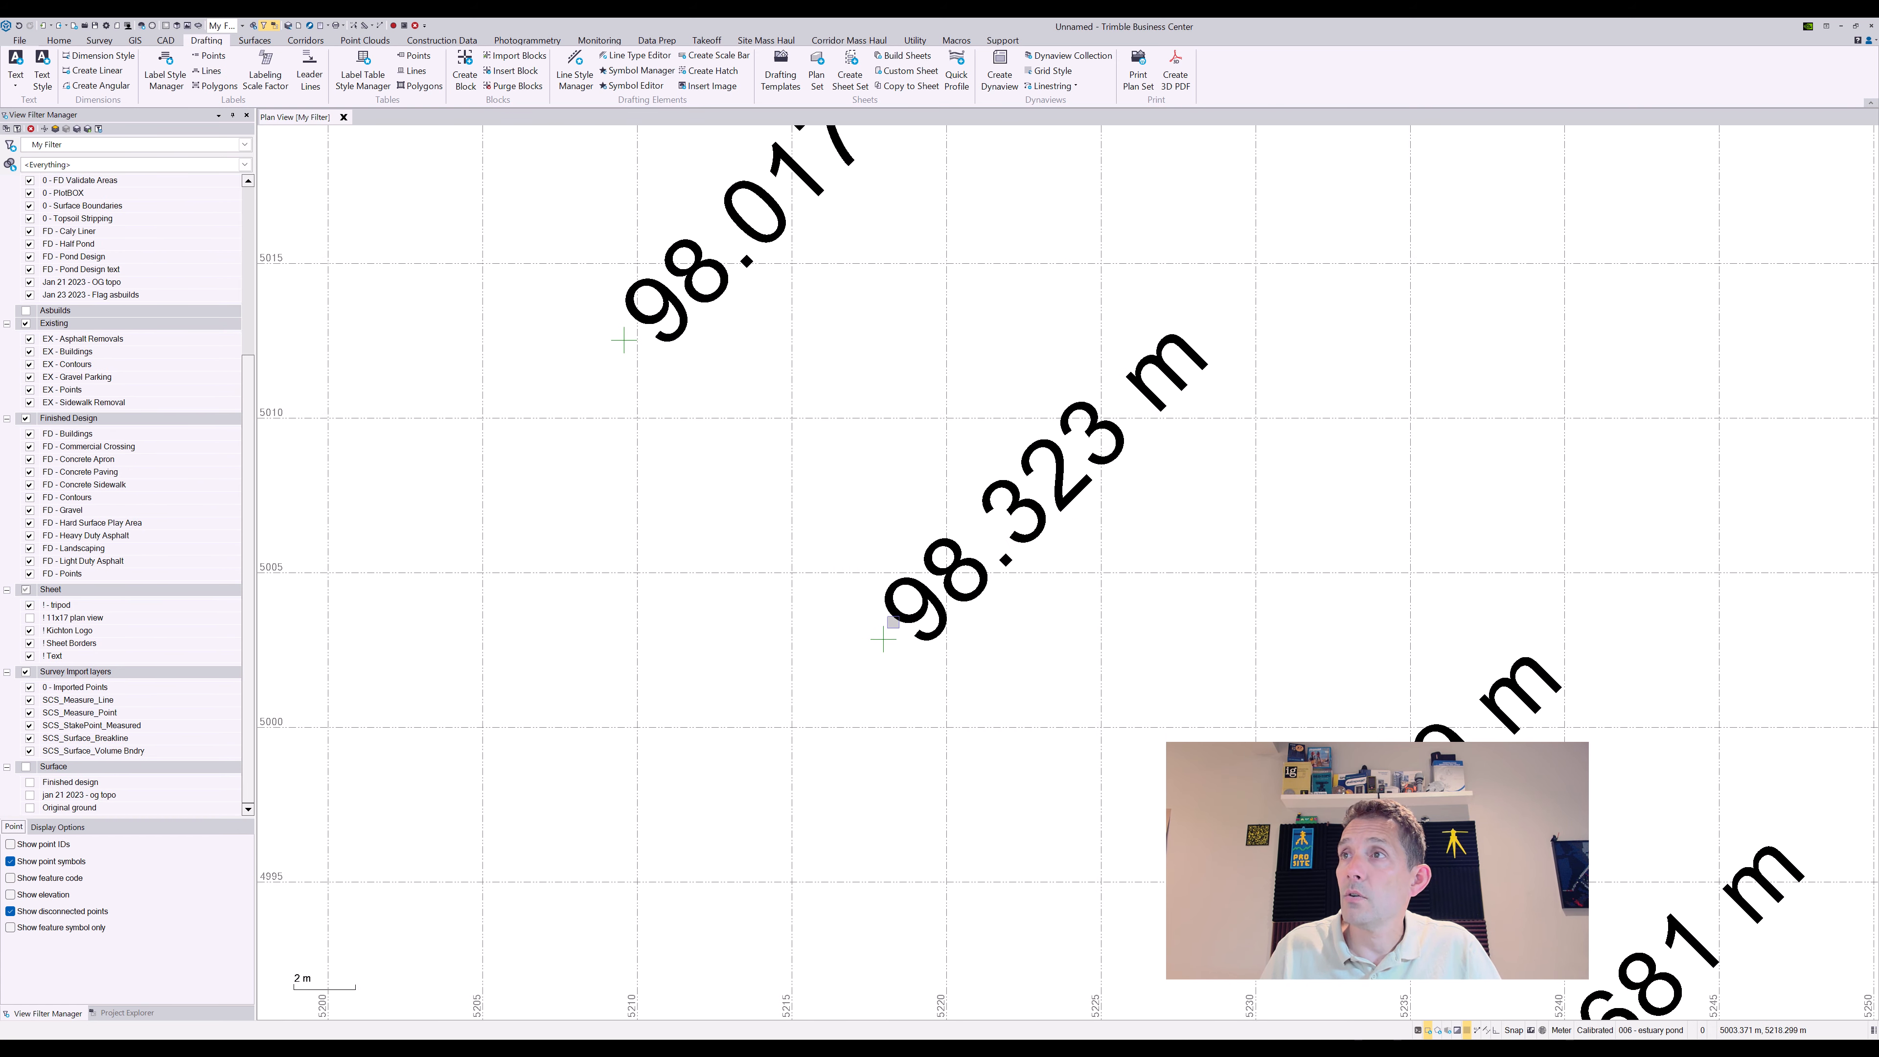
Move the 100.243 m elevation label out of the overlapping cluster into the free space southwest of its point
scroll(879, 634, up, 2)
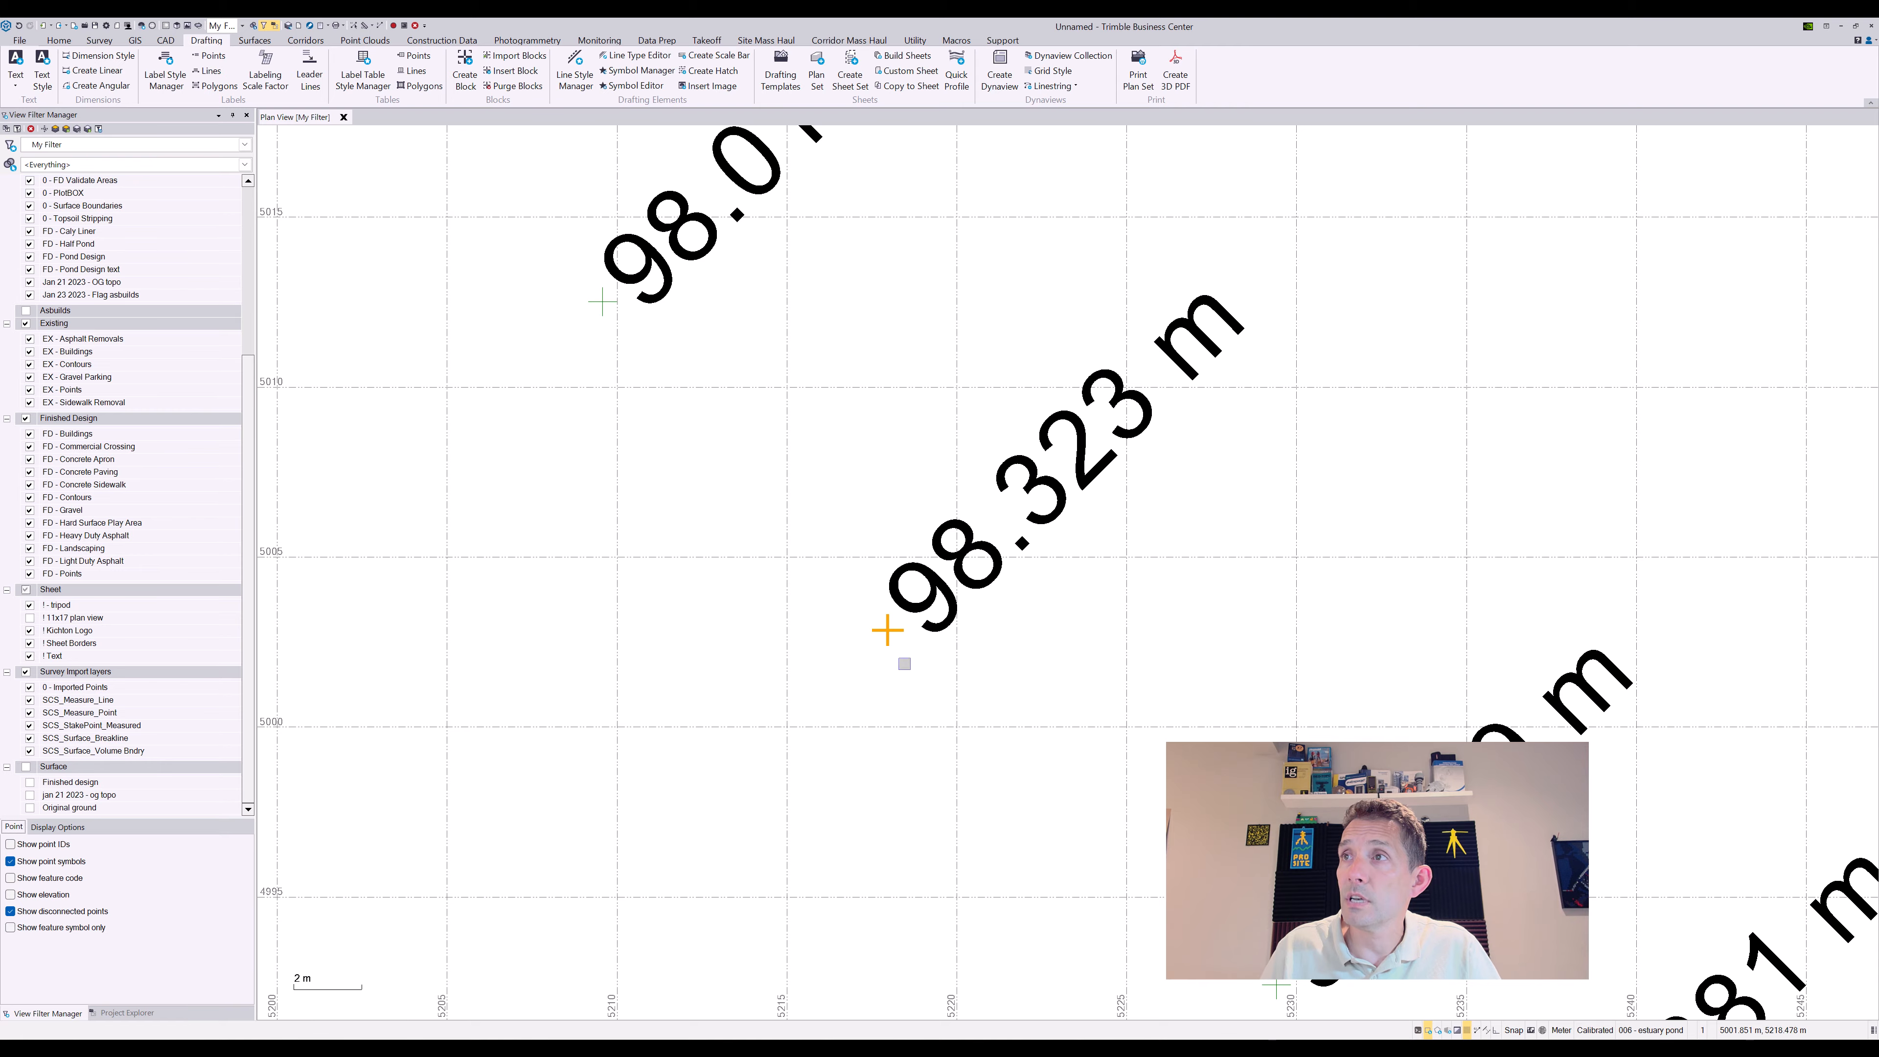
scroll(1032, 680, down, 8)
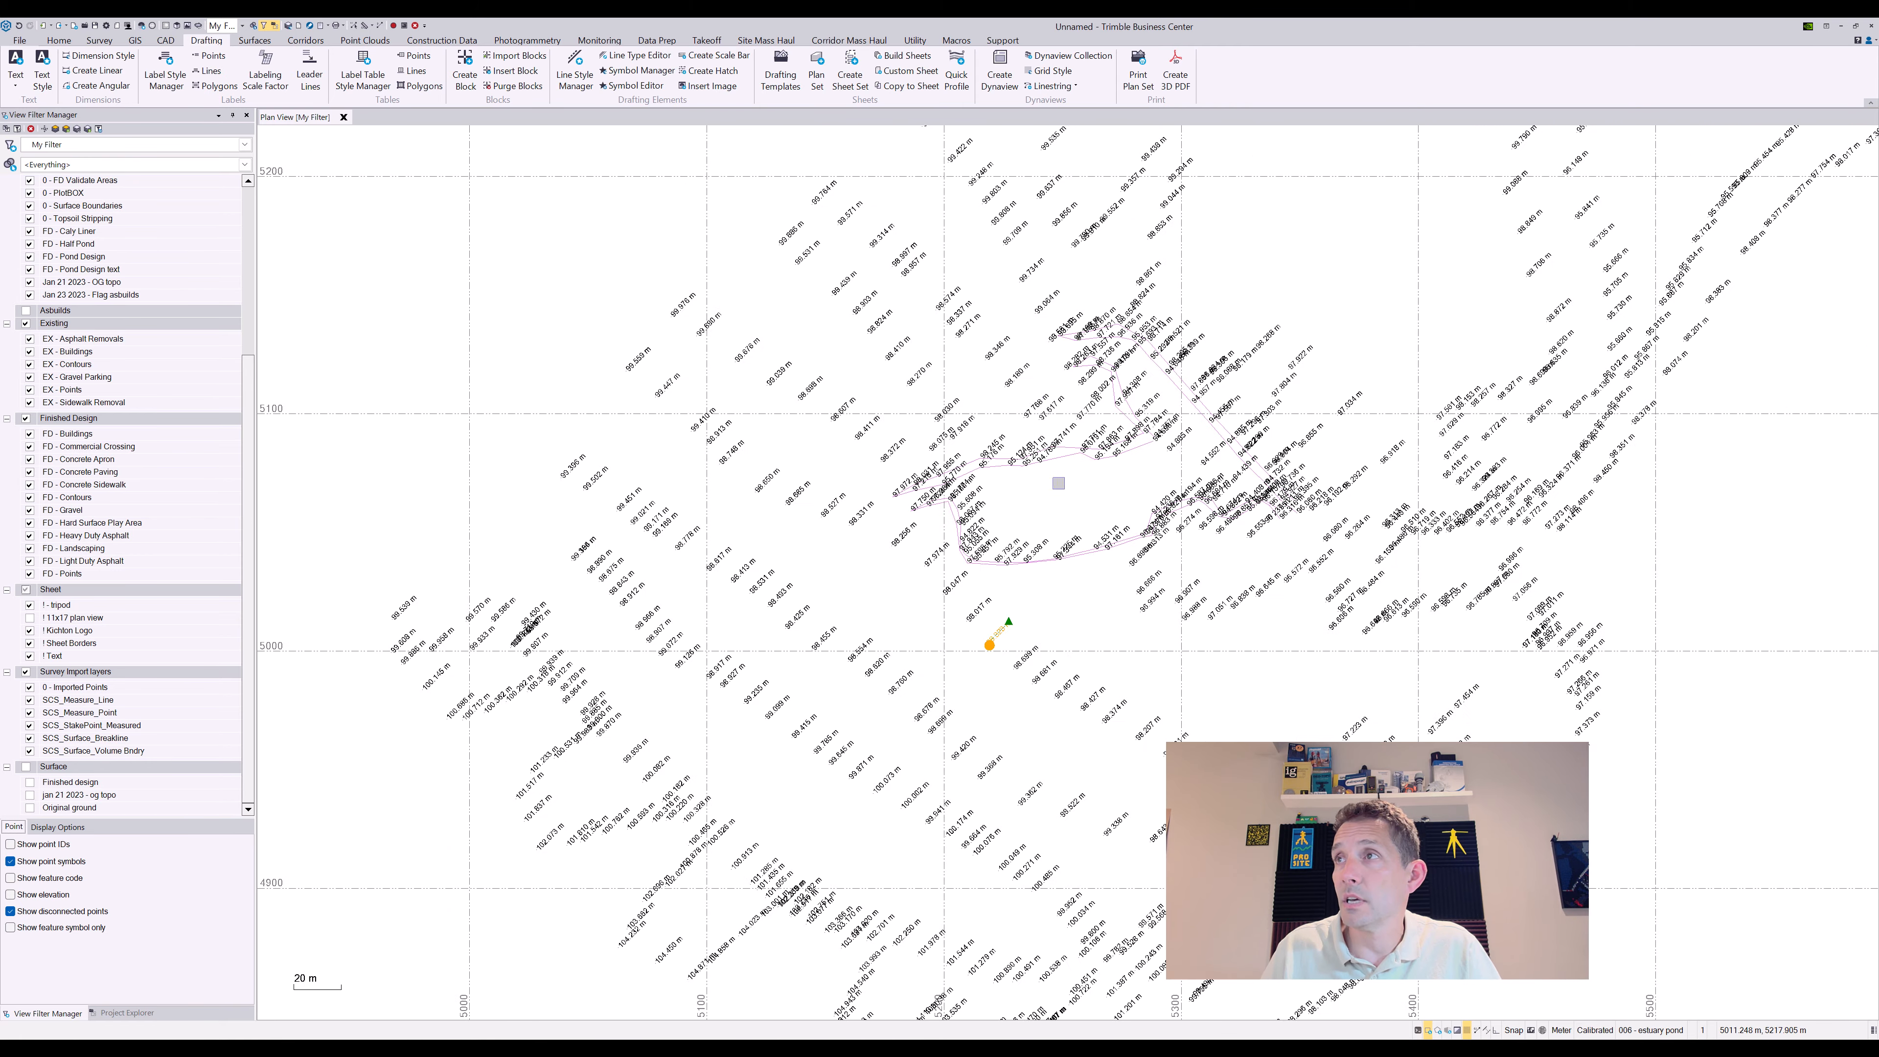
scroll(525, 629, up, 8)
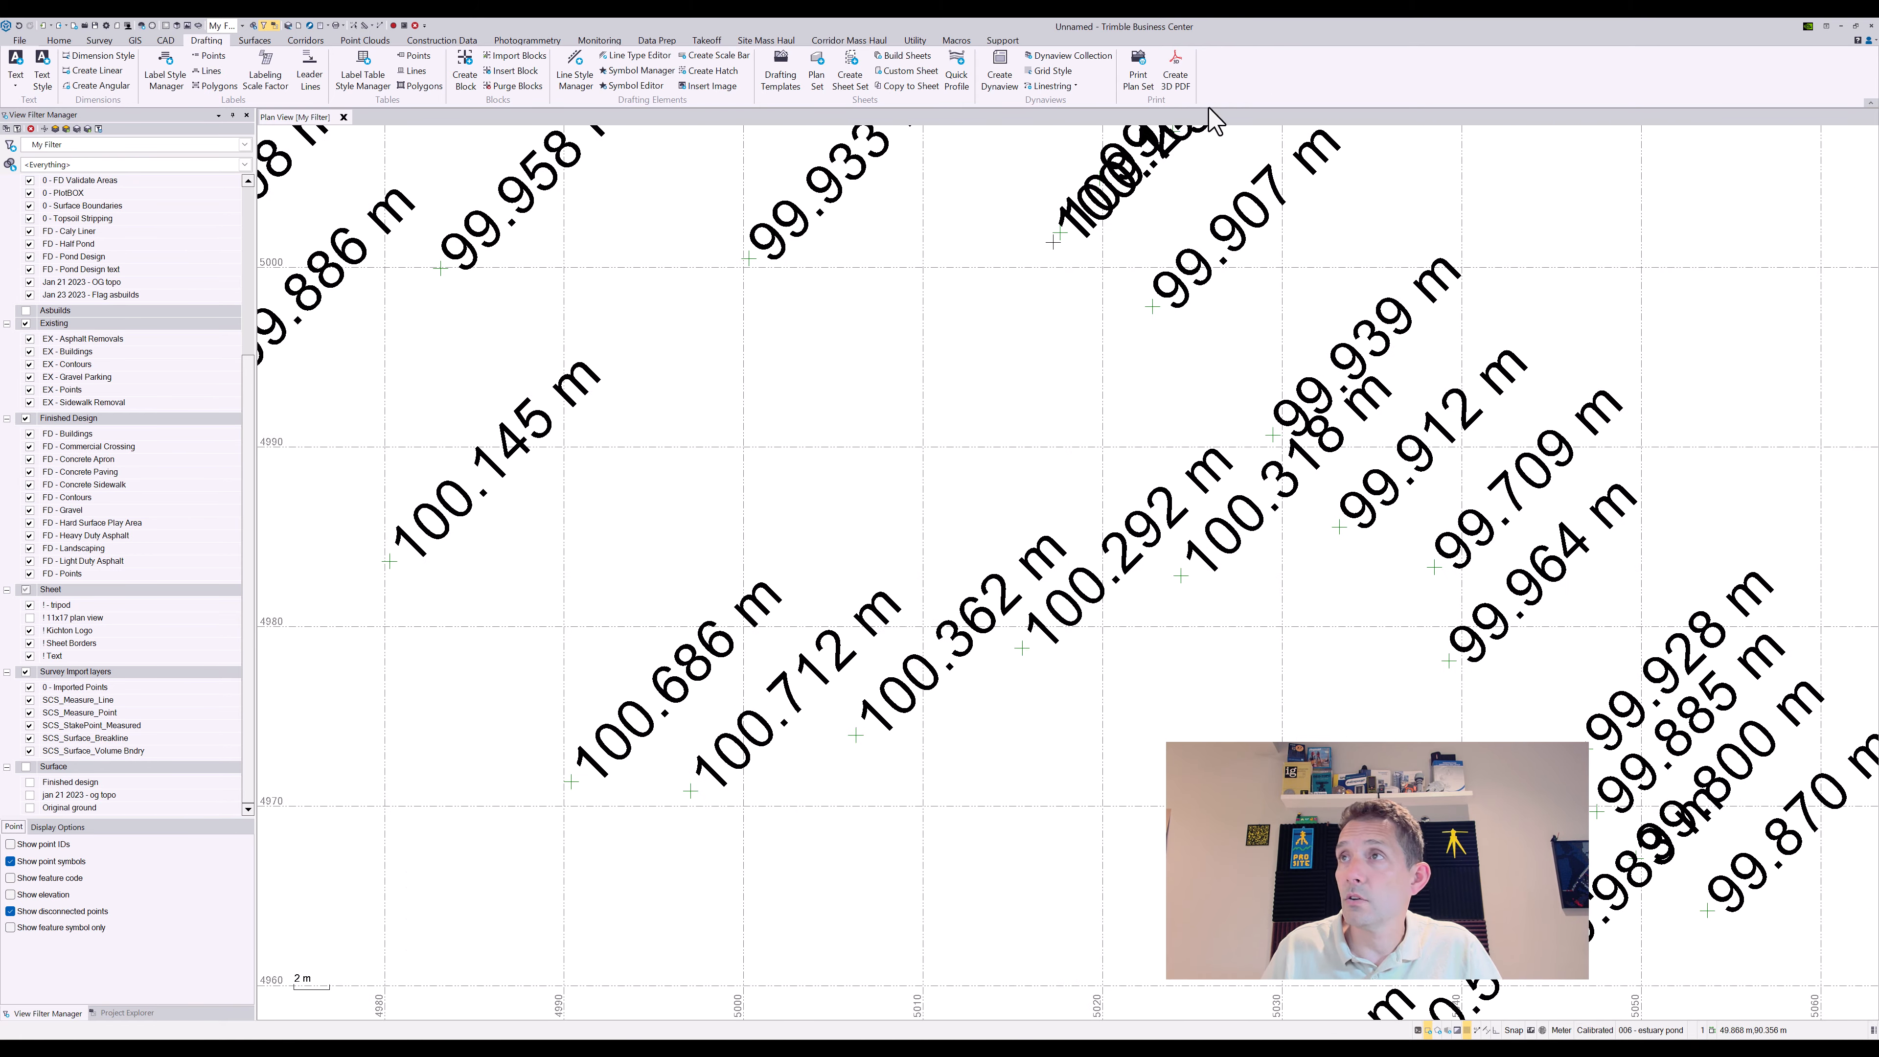
click(639, 515)
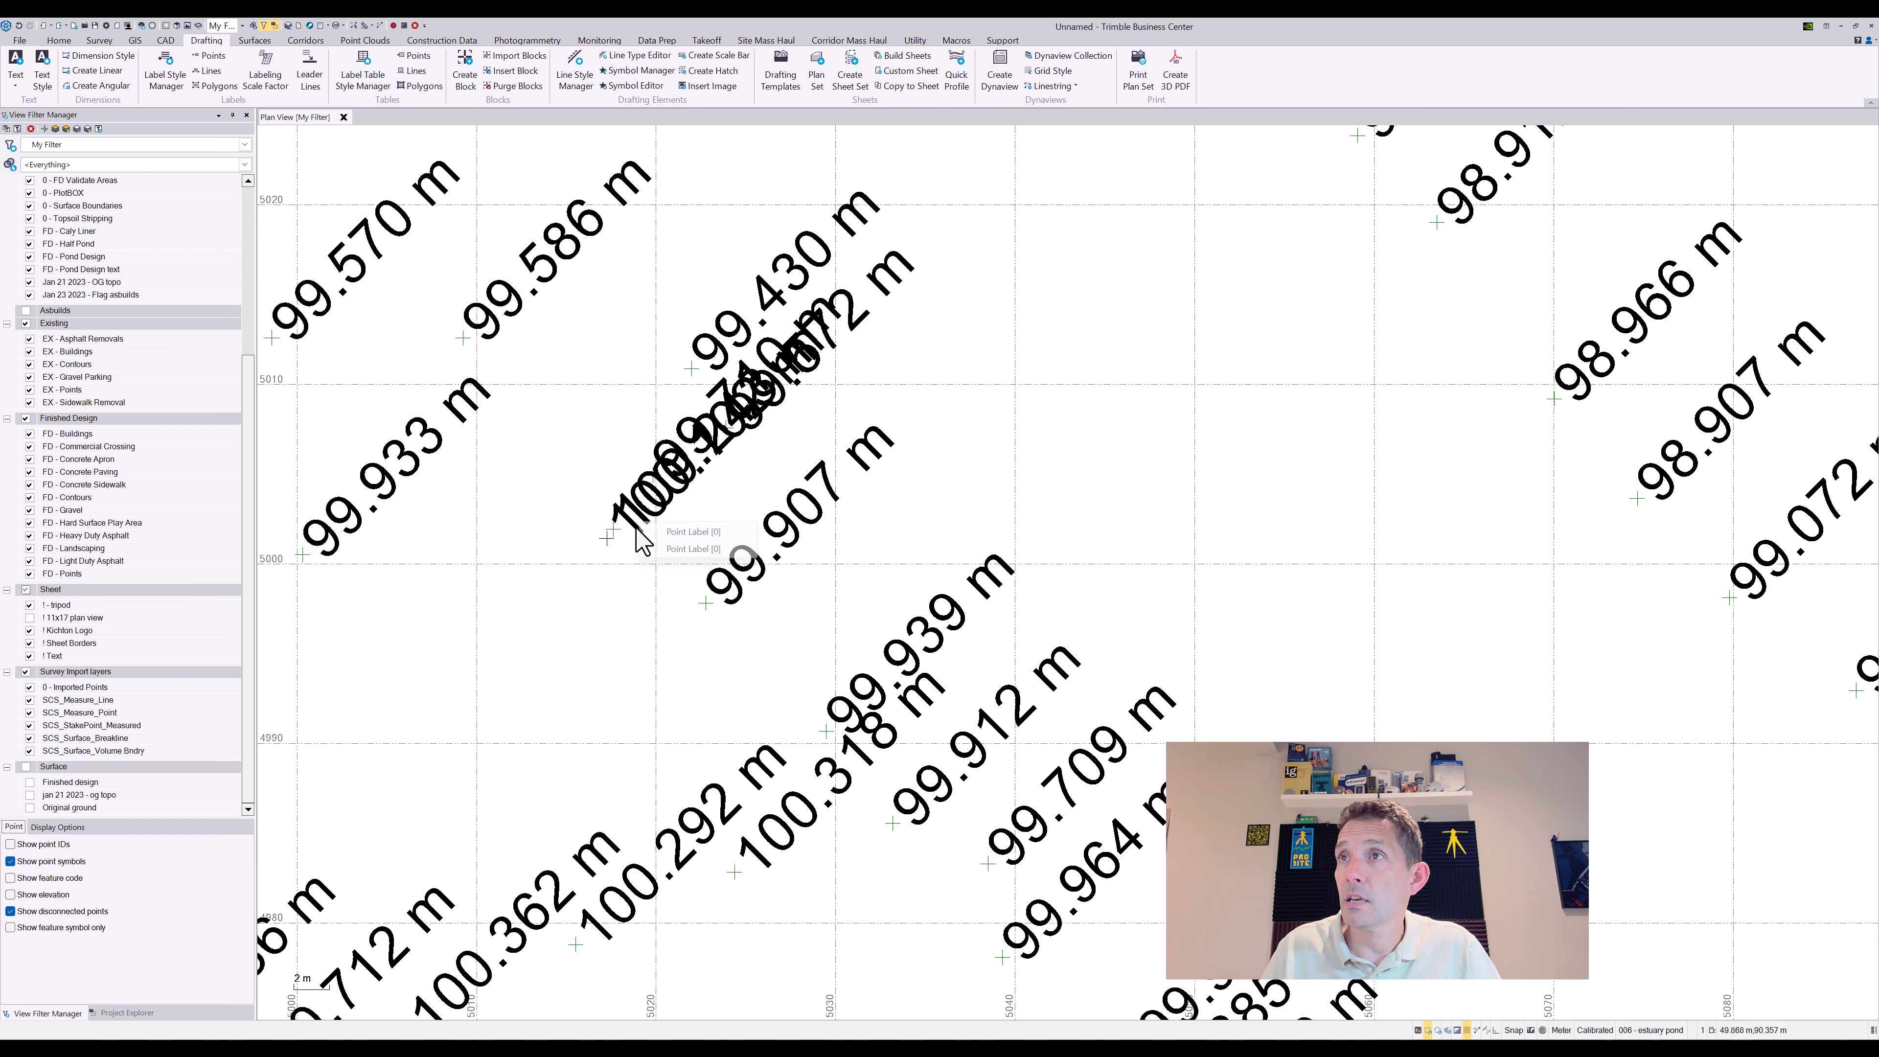
click(666, 536)
click(635, 537)
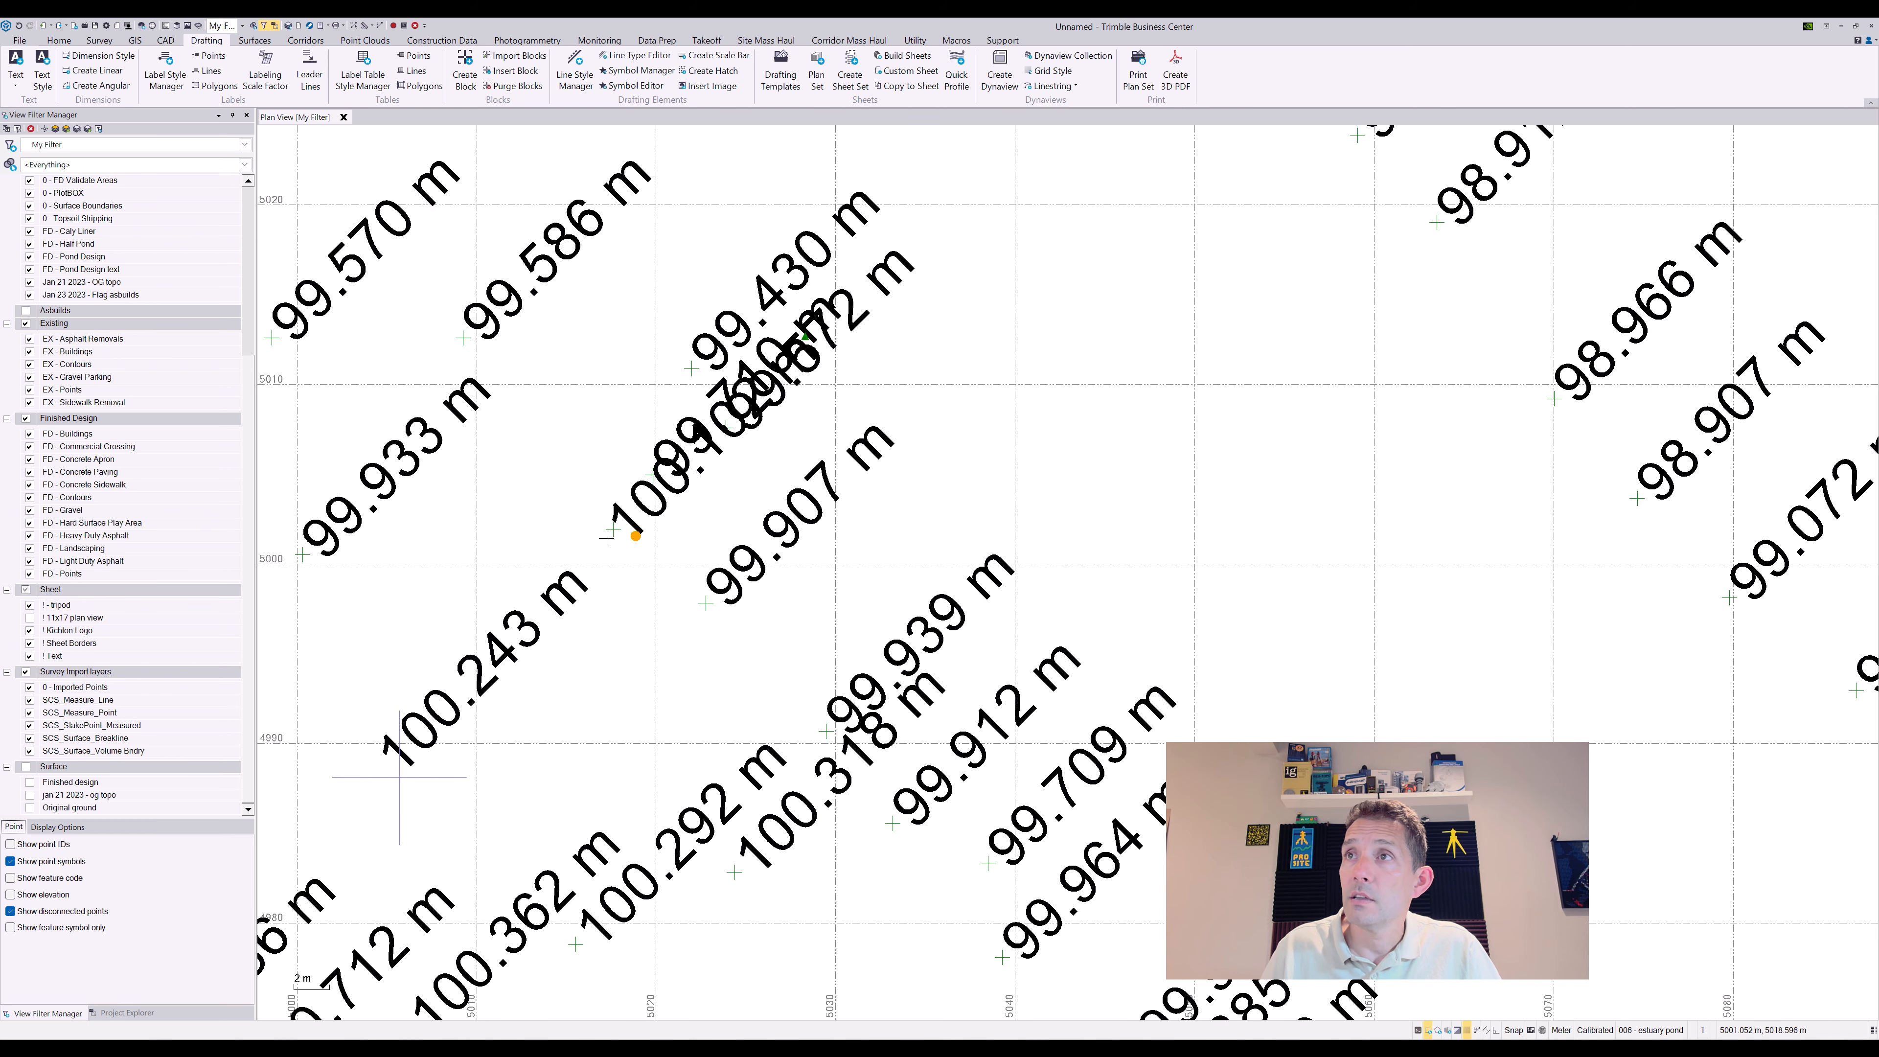
click(400, 779)
Separate the 100.102 m, 99.710 m and 99.572 m elevation labels in the same cluster by repositioning each one
scroll(711, 492, down, 1)
click(648, 559)
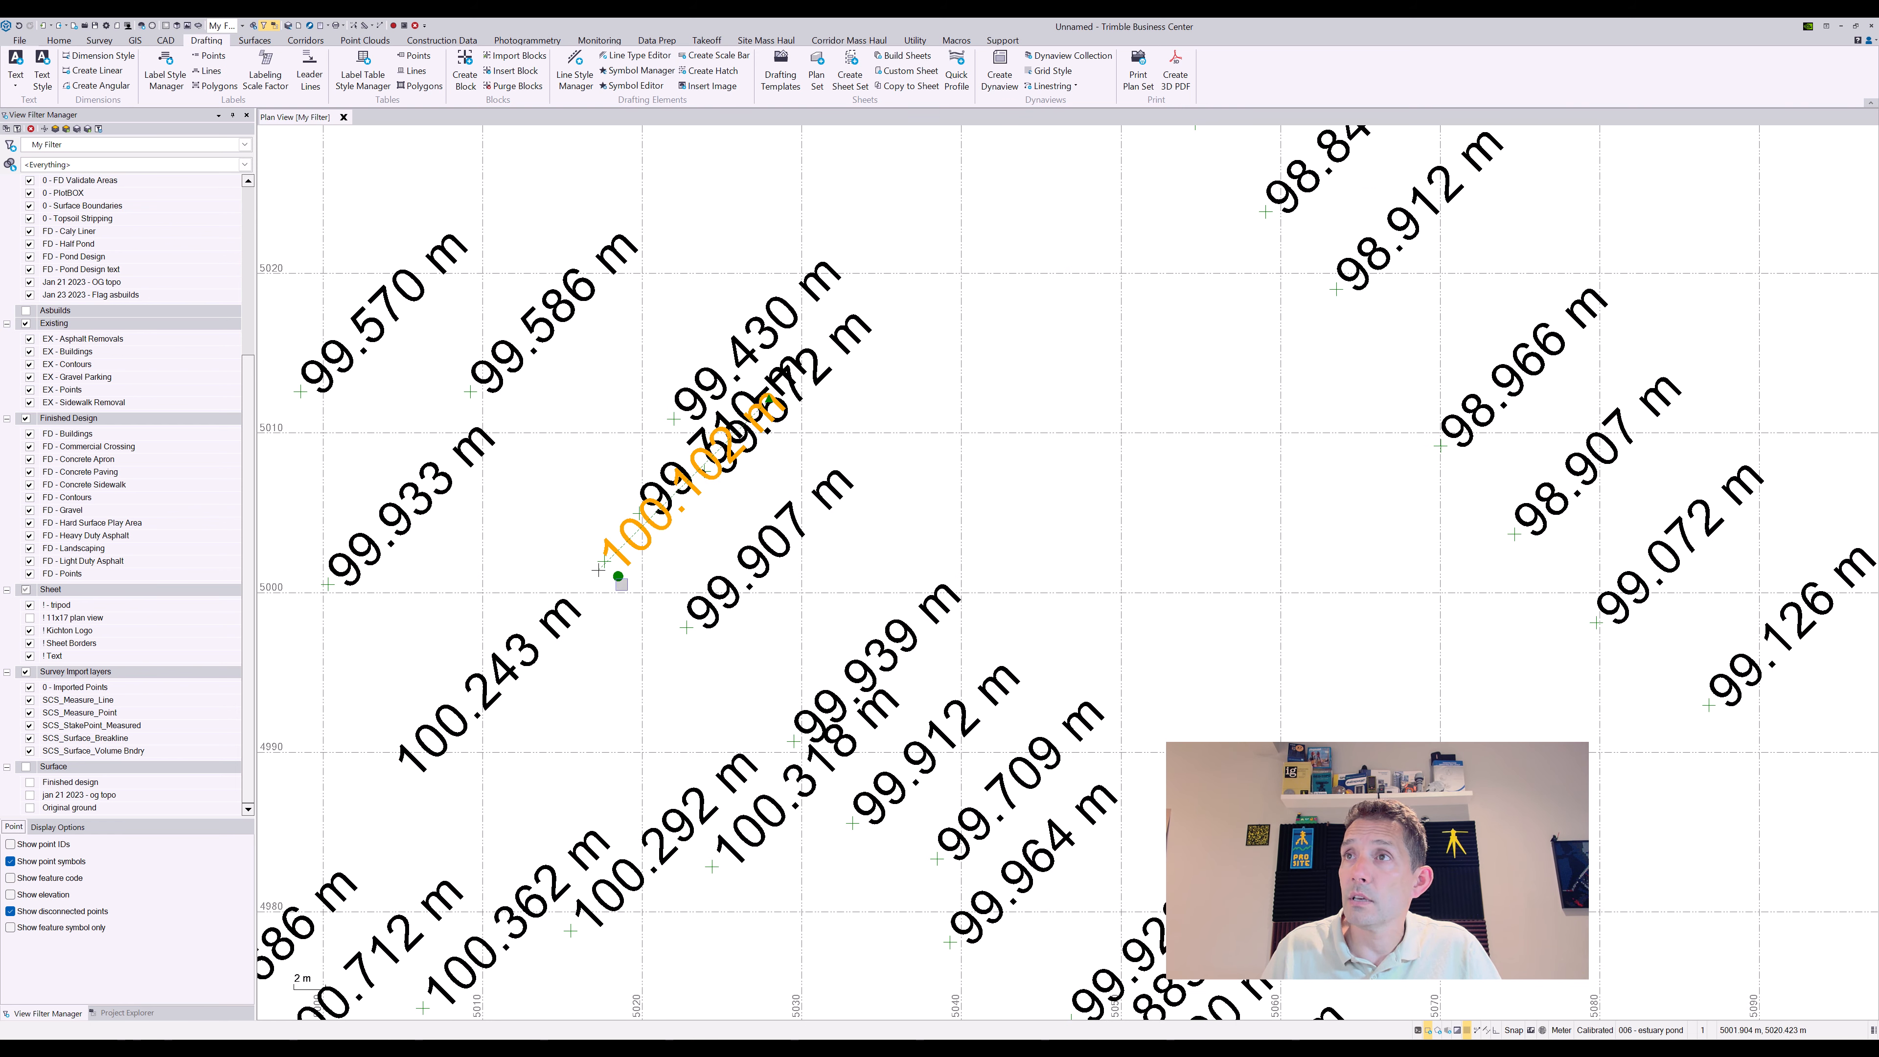
click(618, 582)
click(673, 480)
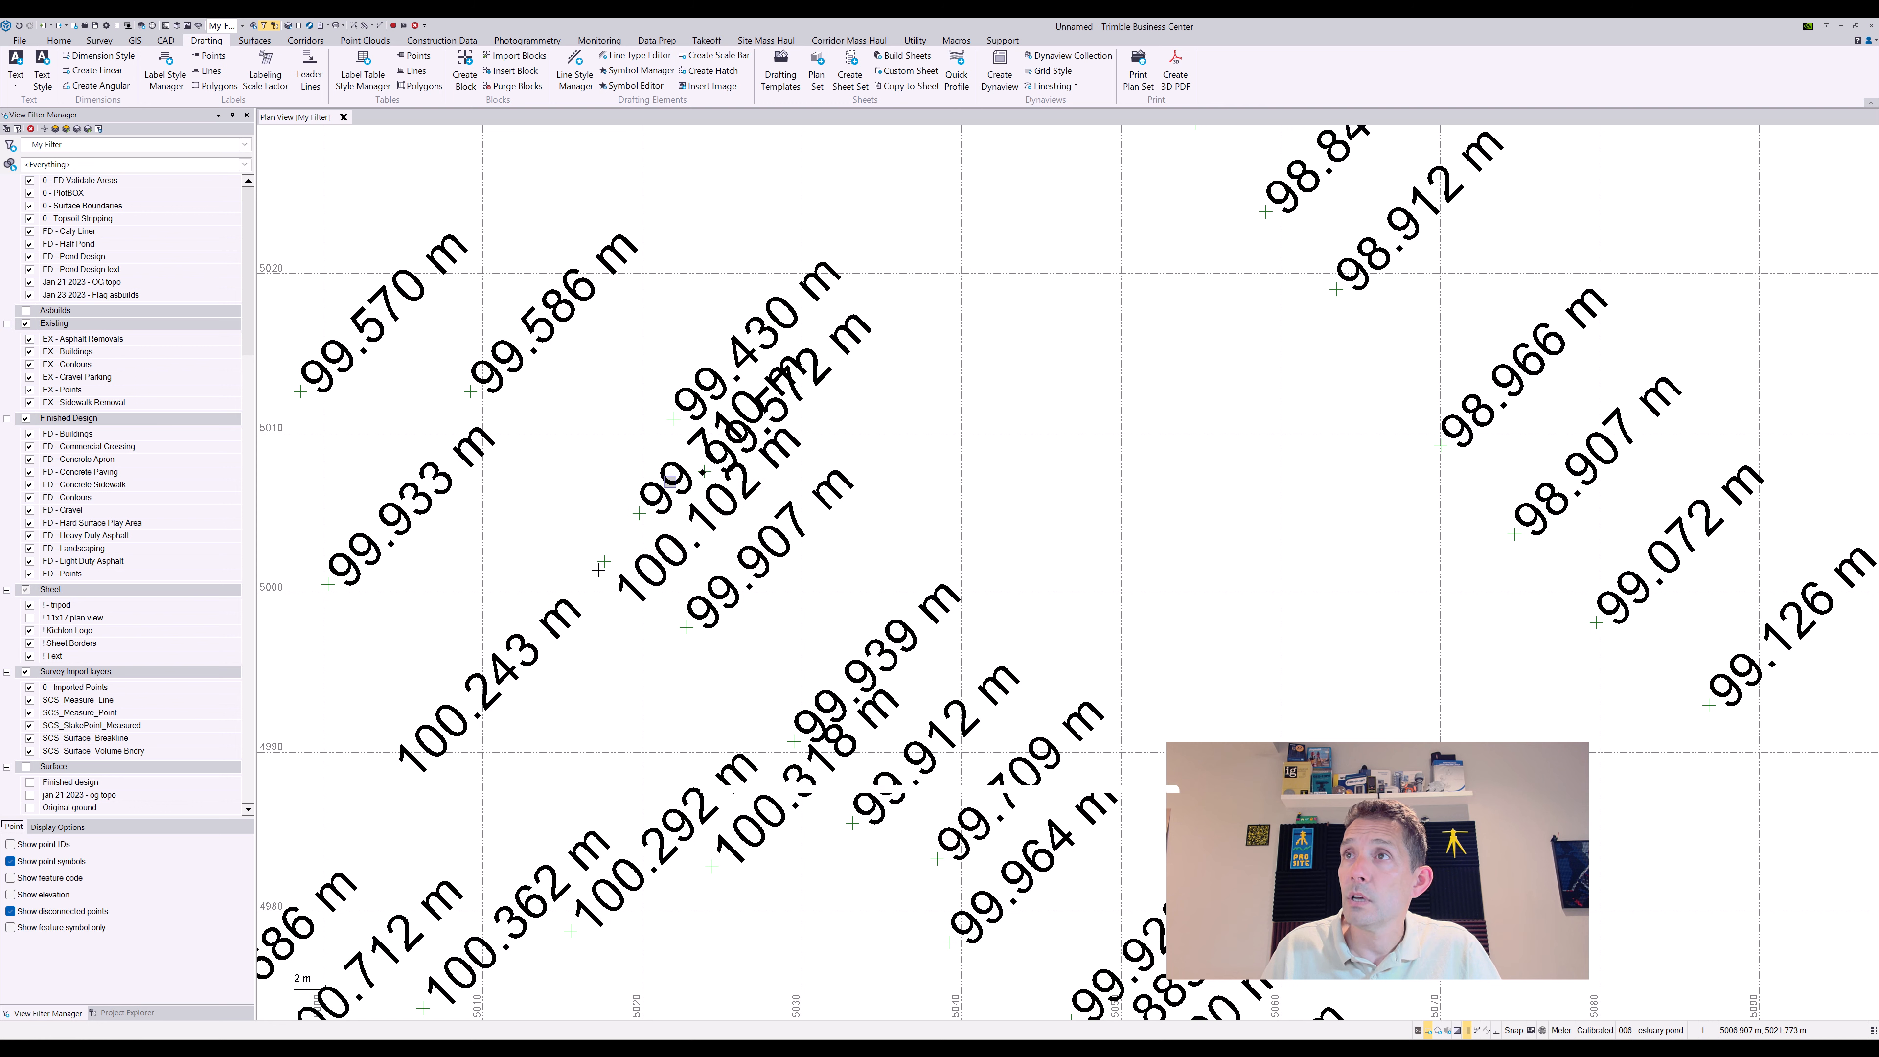
click(658, 518)
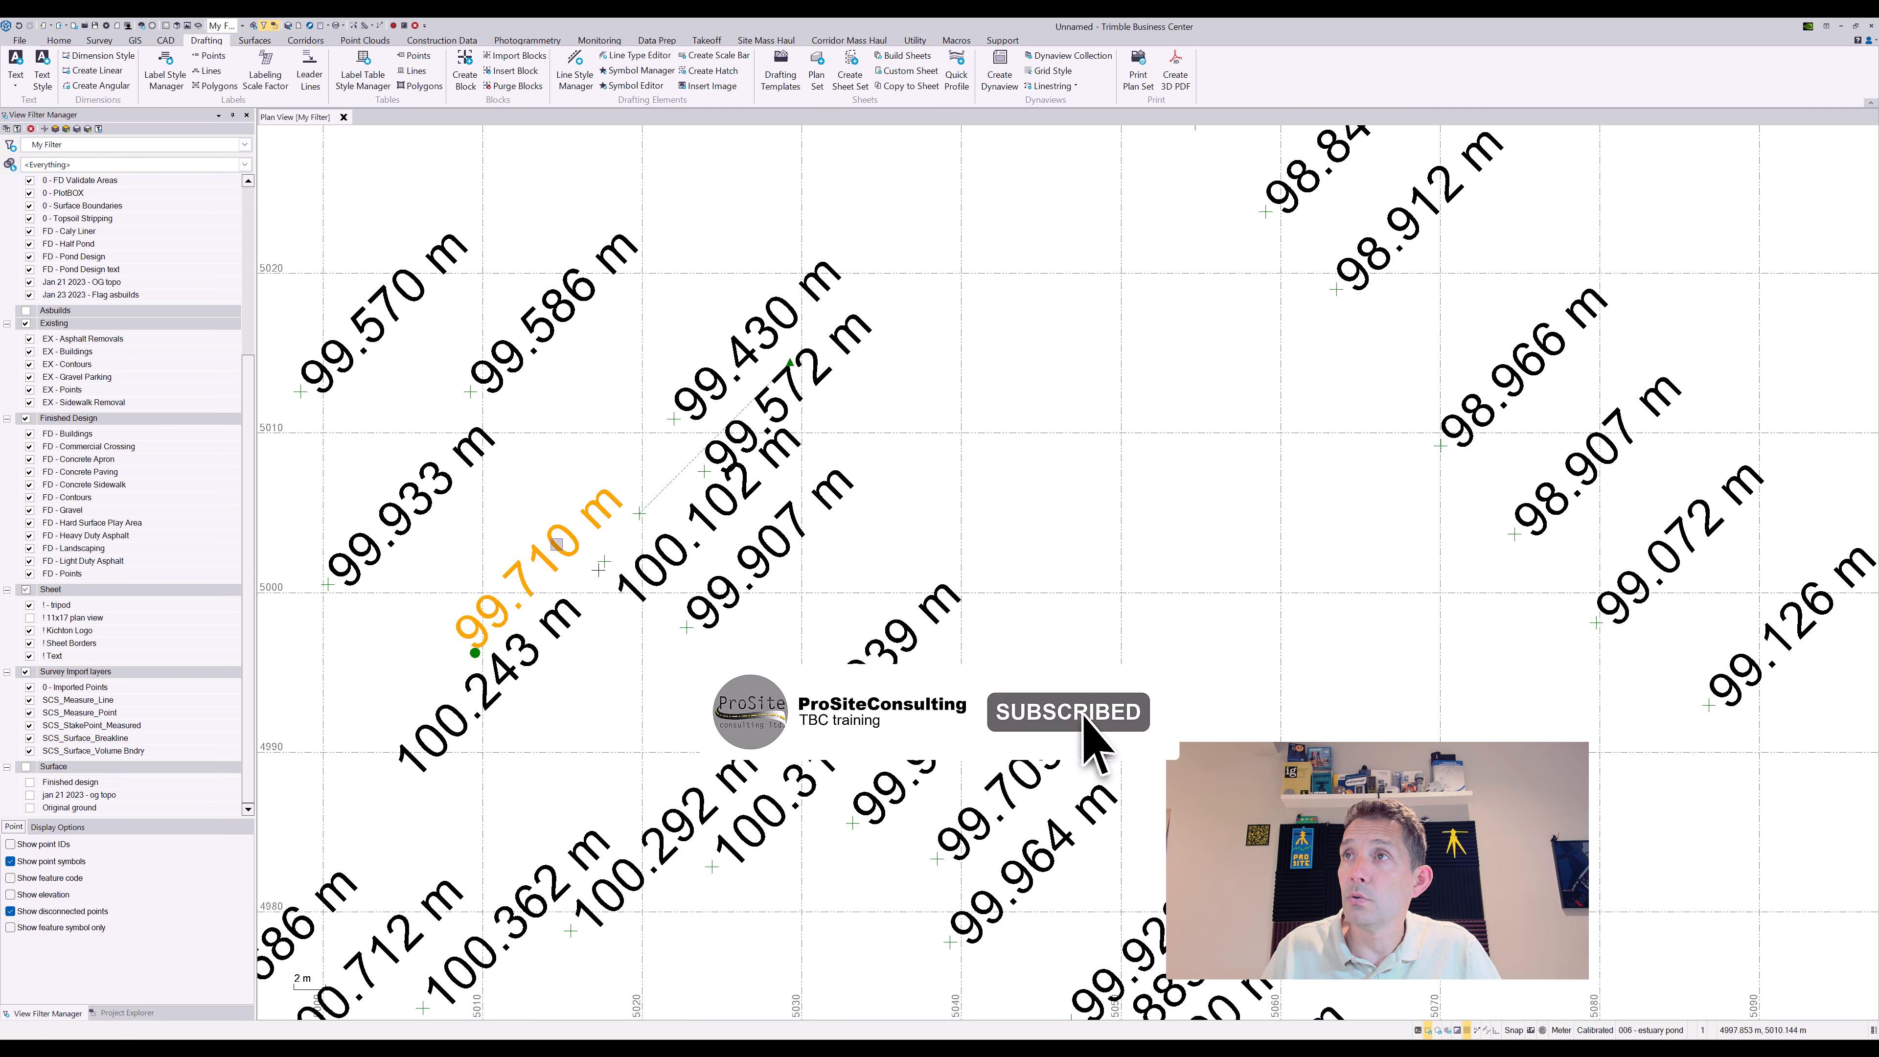
click(741, 441)
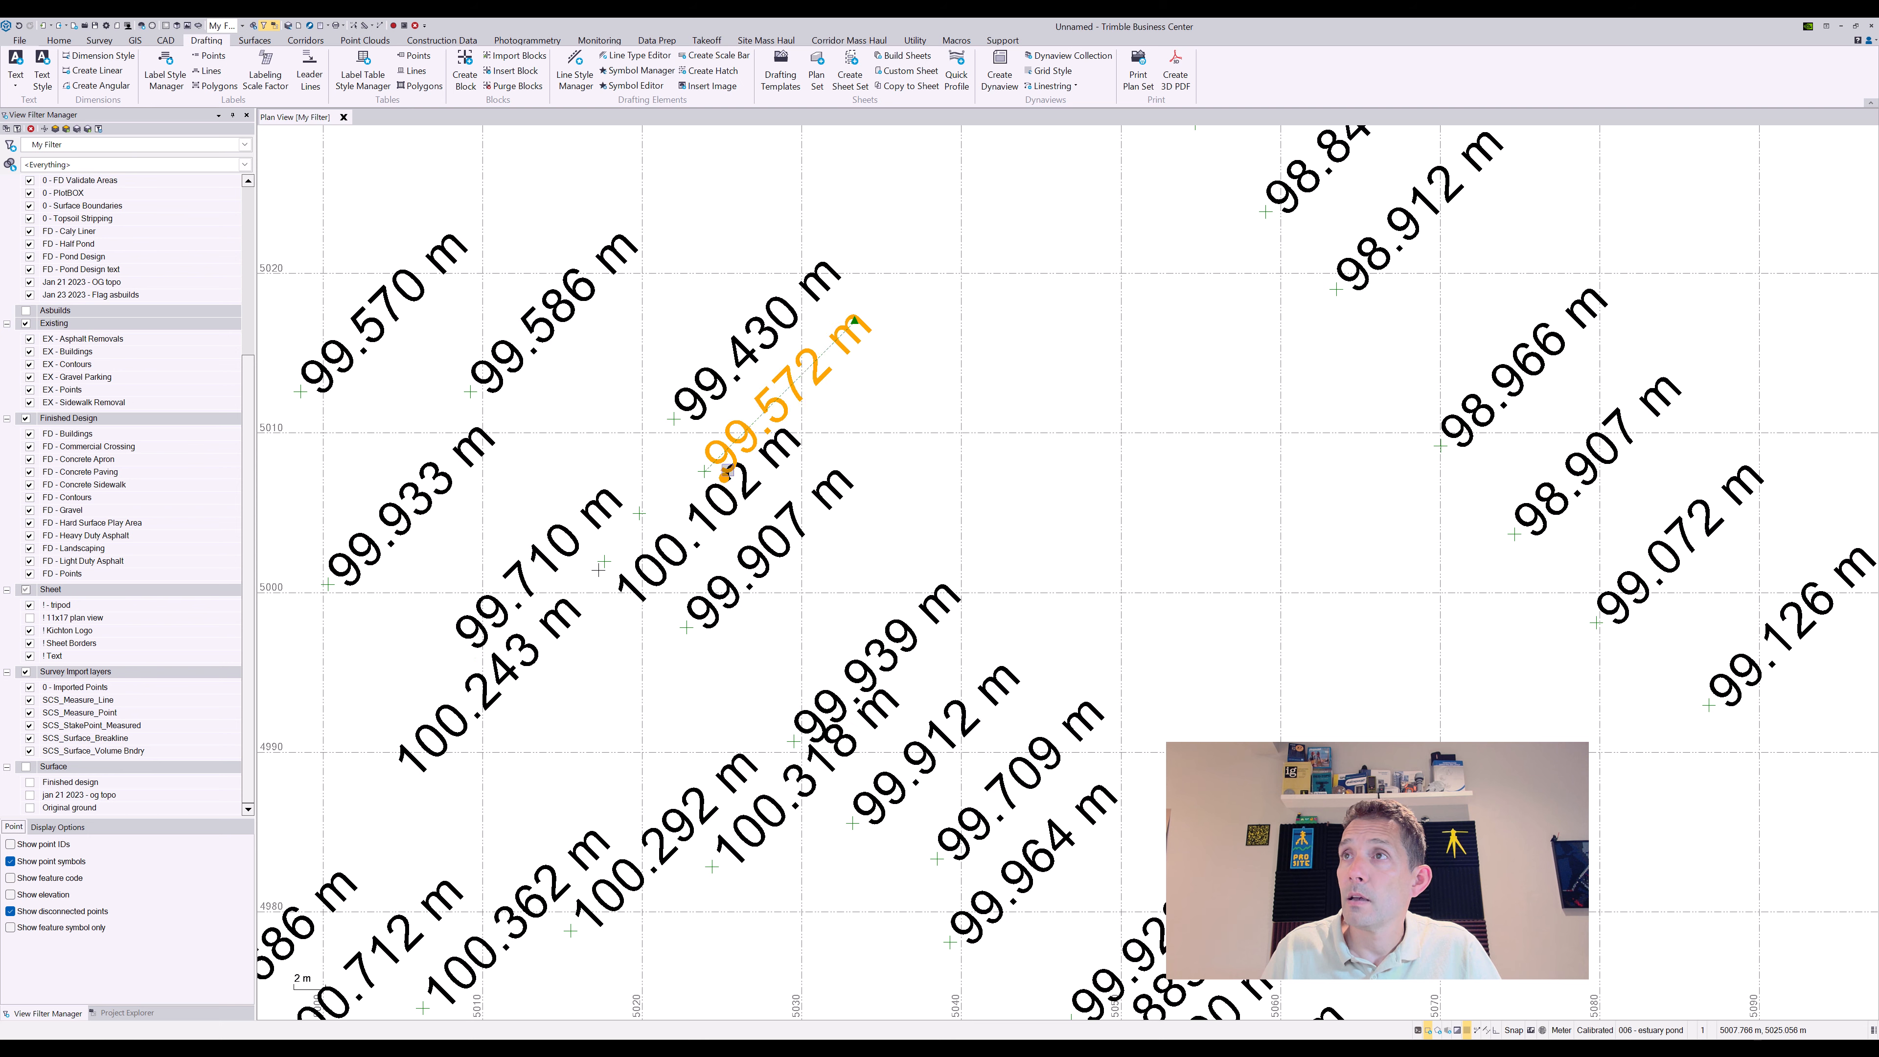
click(723, 477)
click(724, 457)
Rotate the overlapping 100.531 m, 99.983 m and 101.233 m labels with their grips to keep them clear of neighbouring labels
scroll(881, 442, down, 4)
middle_drag(1030, 523, 729, 167)
scroll(743, 393, up, 3)
click(594, 440)
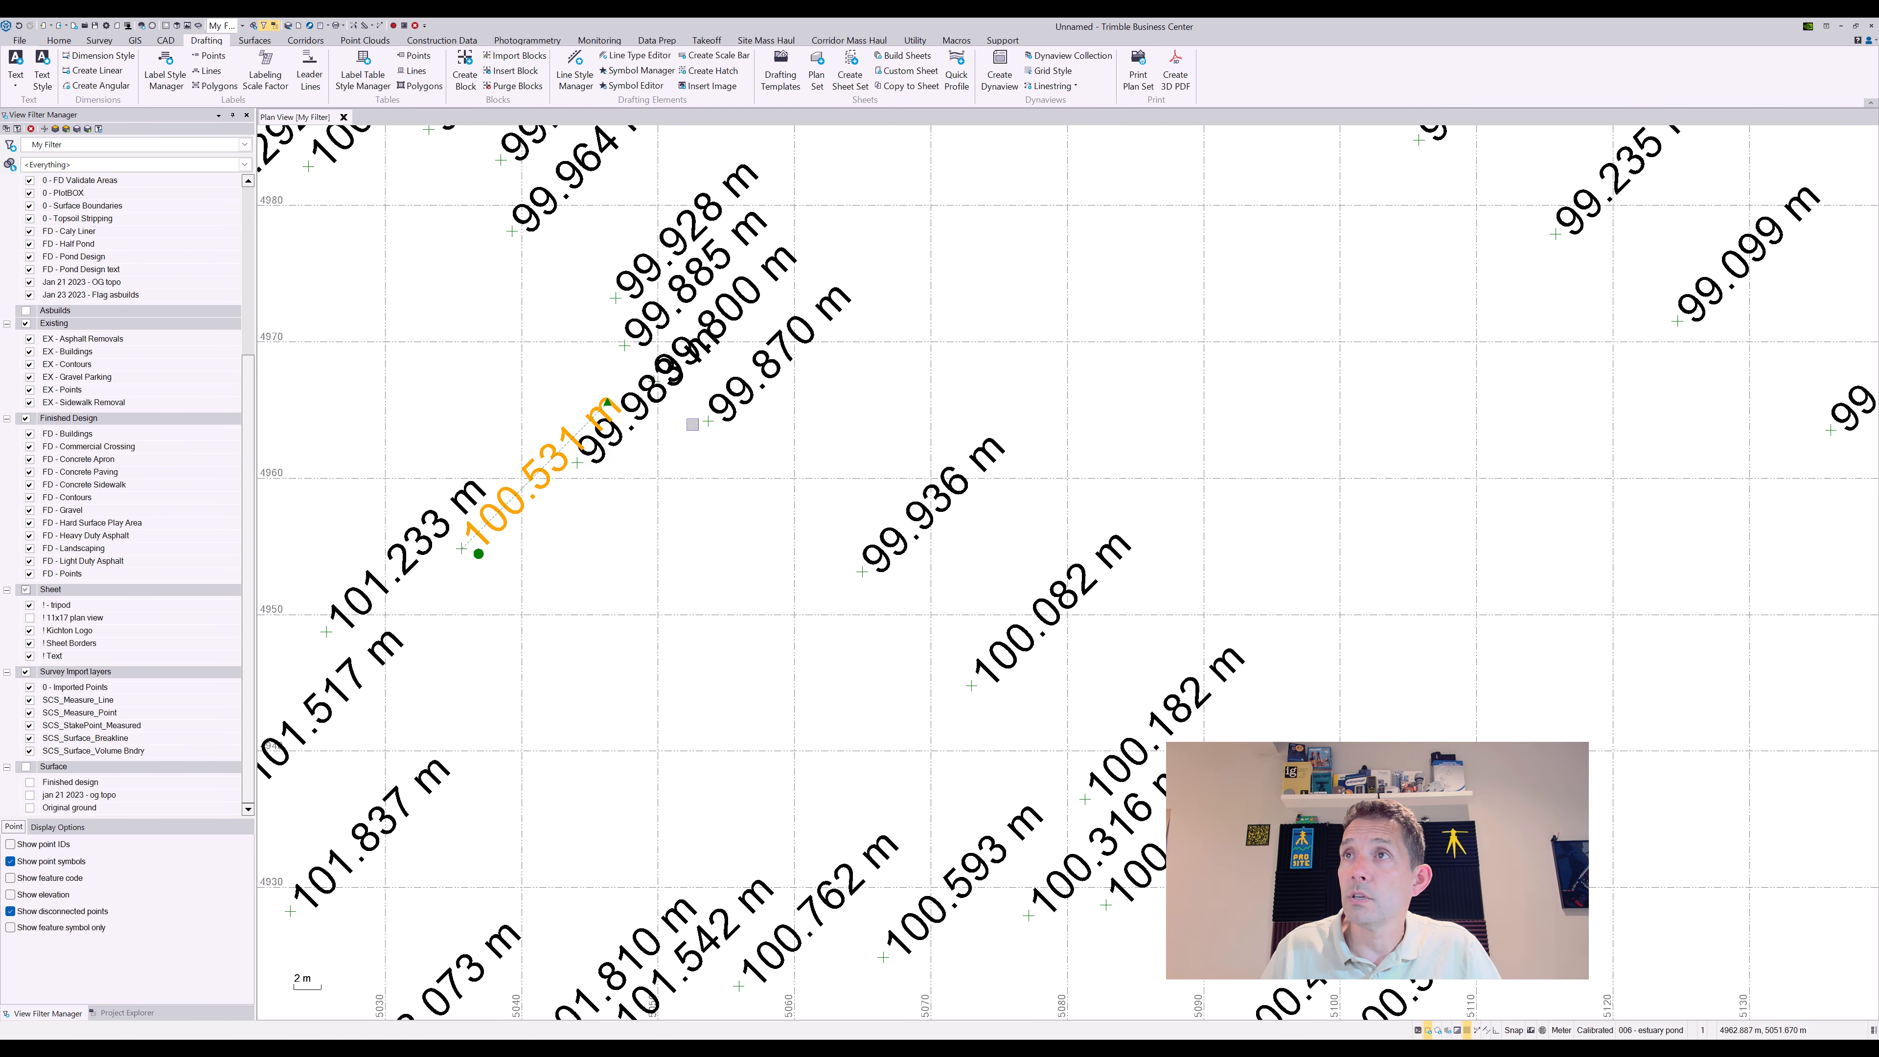
click(611, 402)
click(588, 376)
click(635, 421)
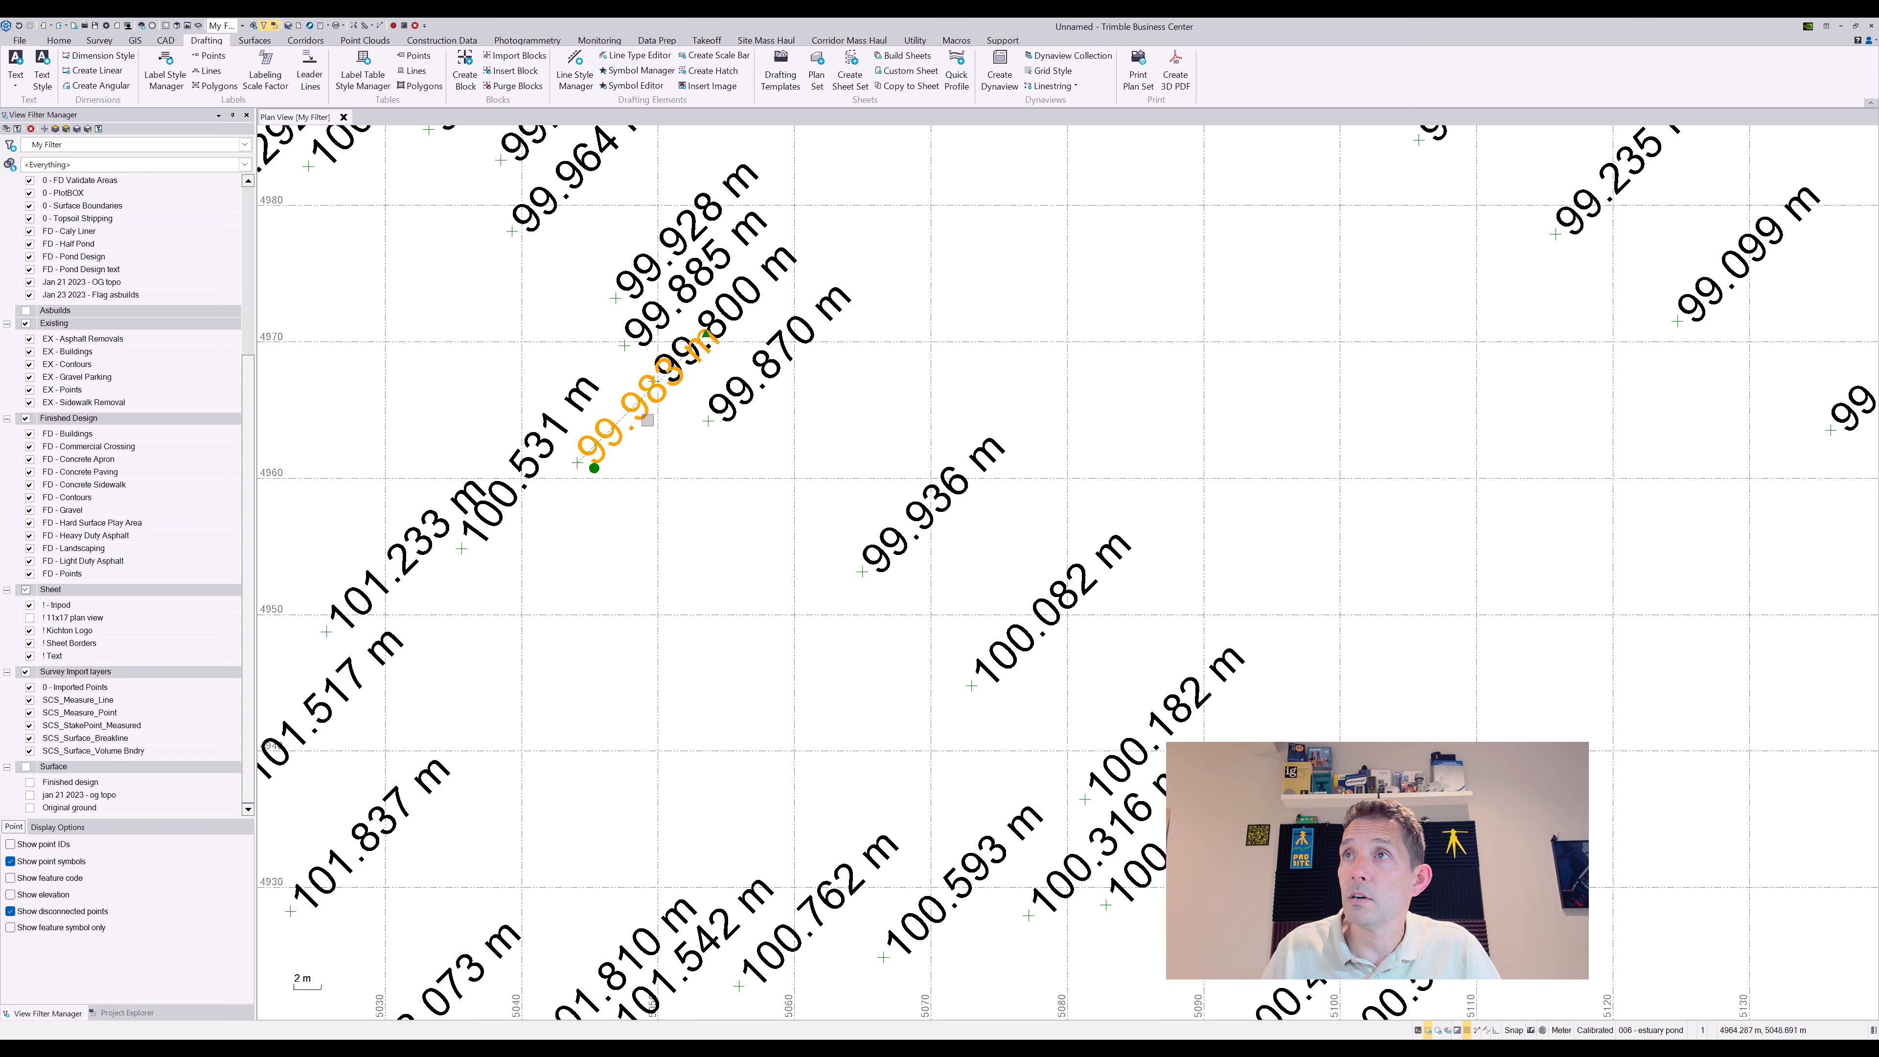
click(739, 533)
click(418, 524)
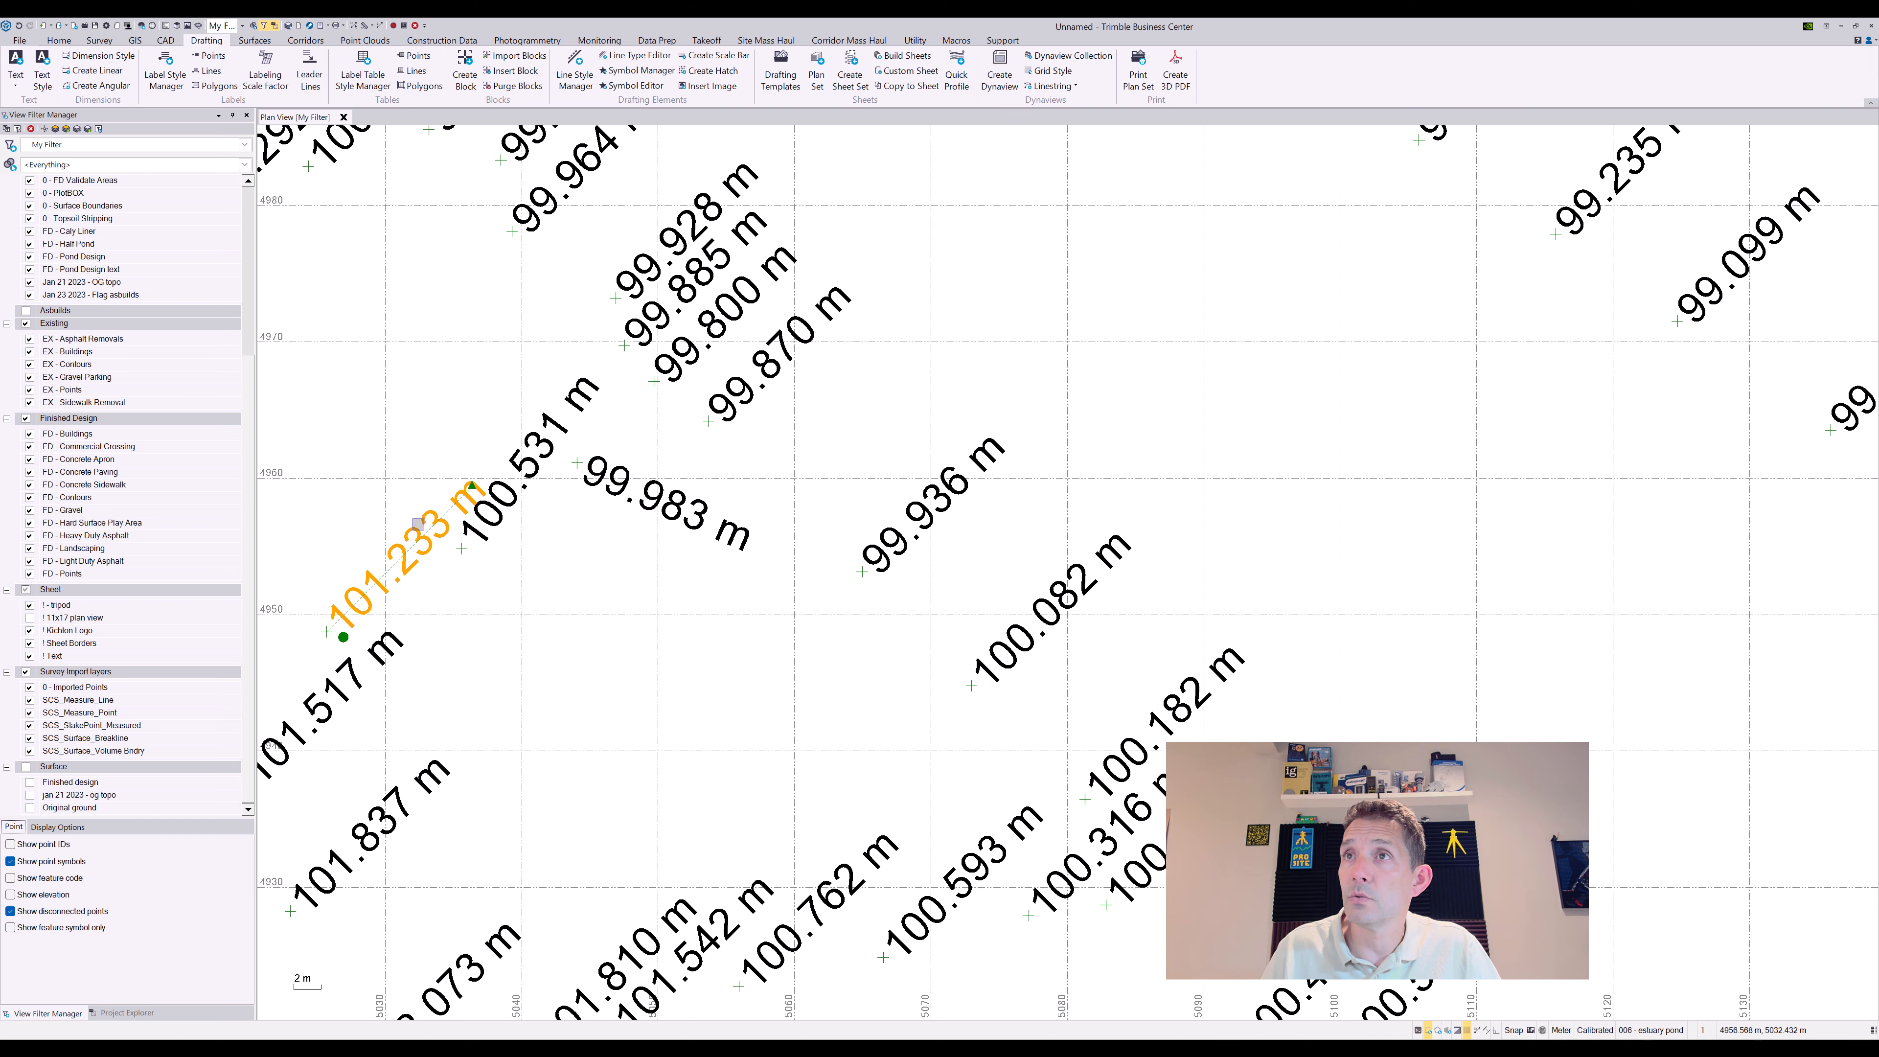
scroll(465, 501, down, 5)
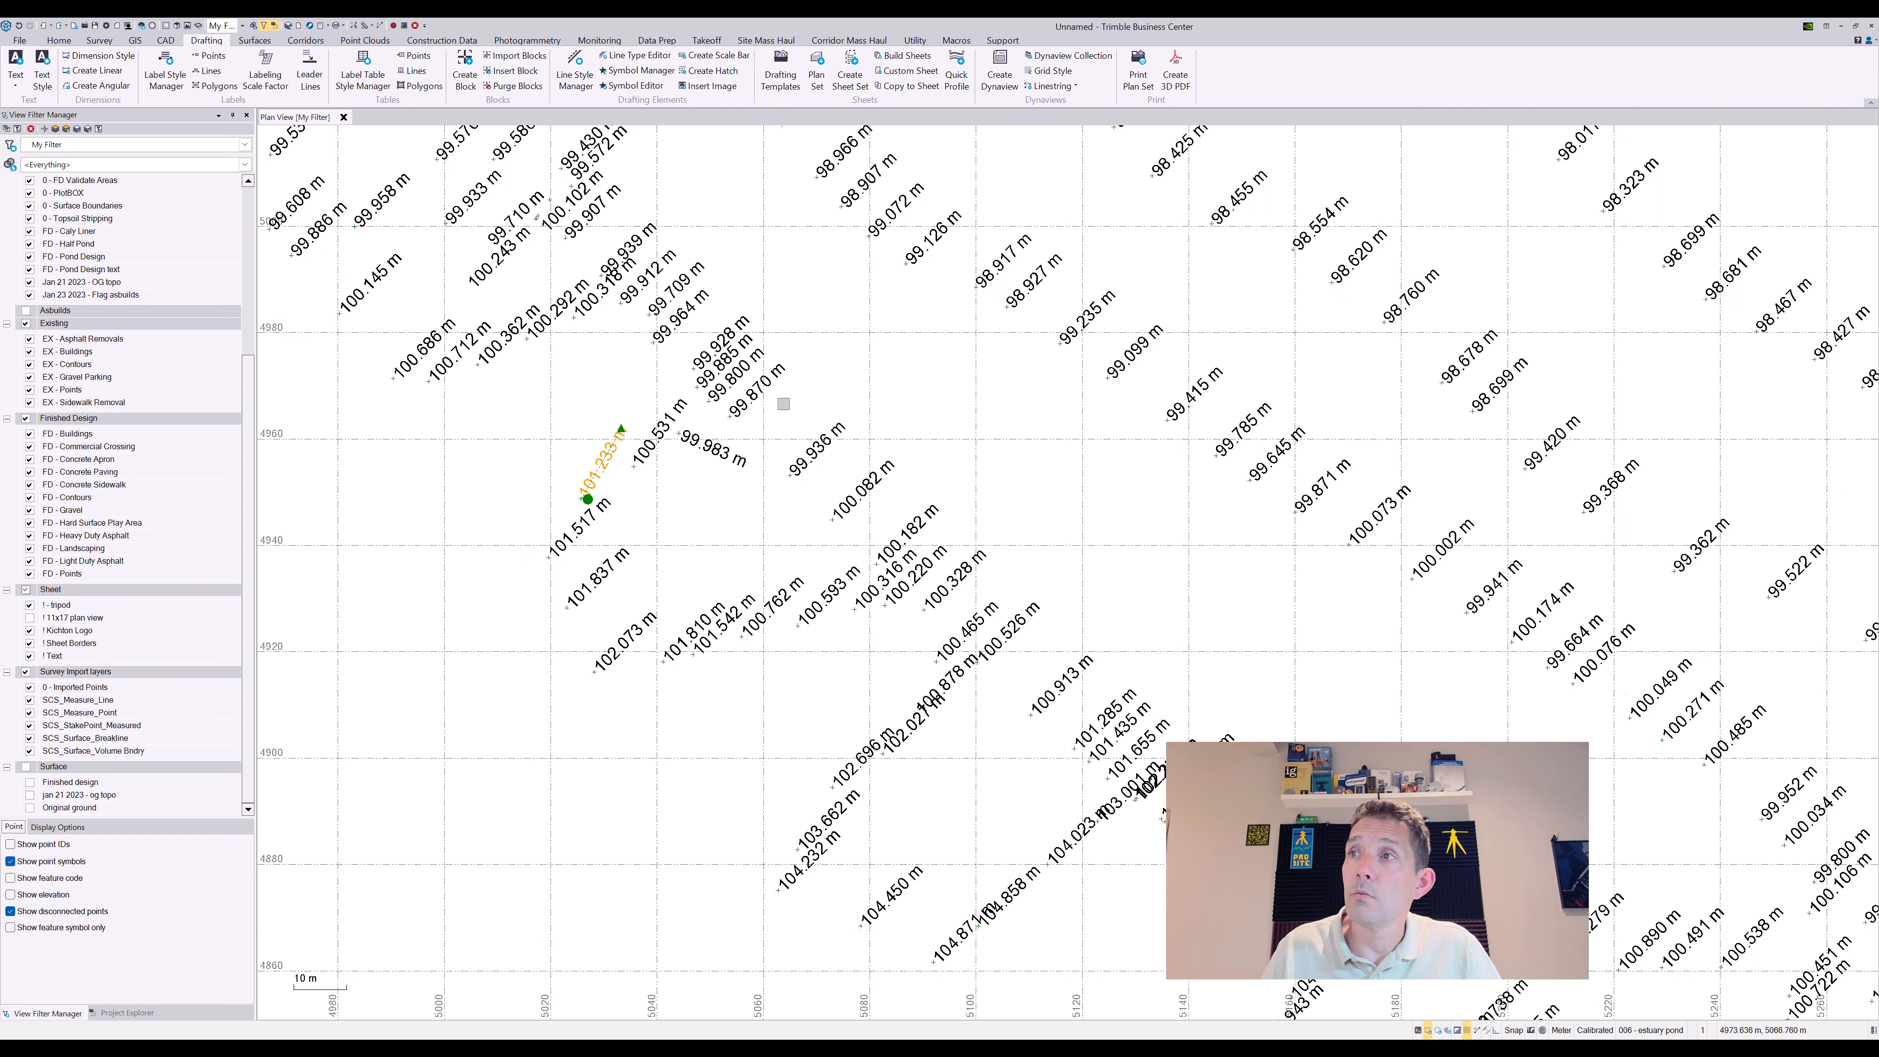
Move the 98.561 m label northwest of the pond outline into the open area southwest of its point
middle_drag(1597, 202, 858, 739)
scroll(614, 636, up, 5)
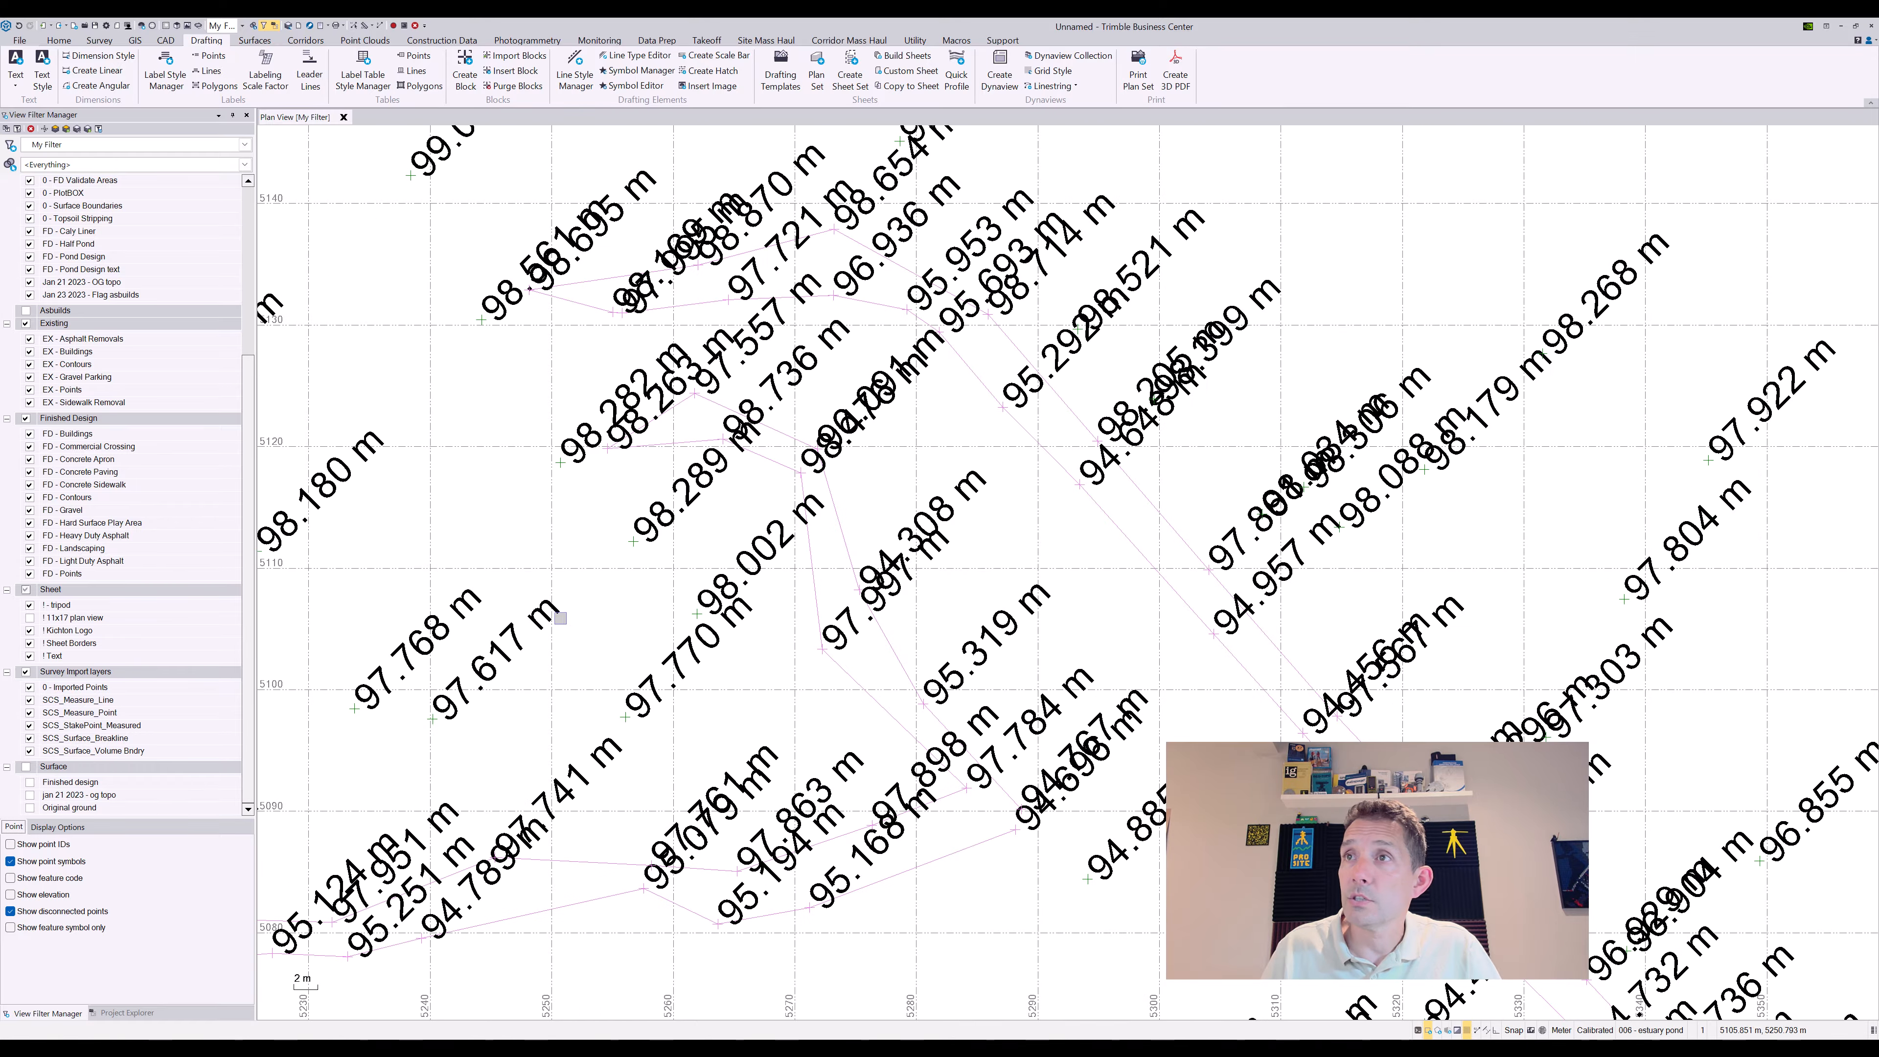
middle_drag(571, 605, 605, 872)
scroll(695, 515, up, 3)
middle_drag(562, 575, 1016, 387)
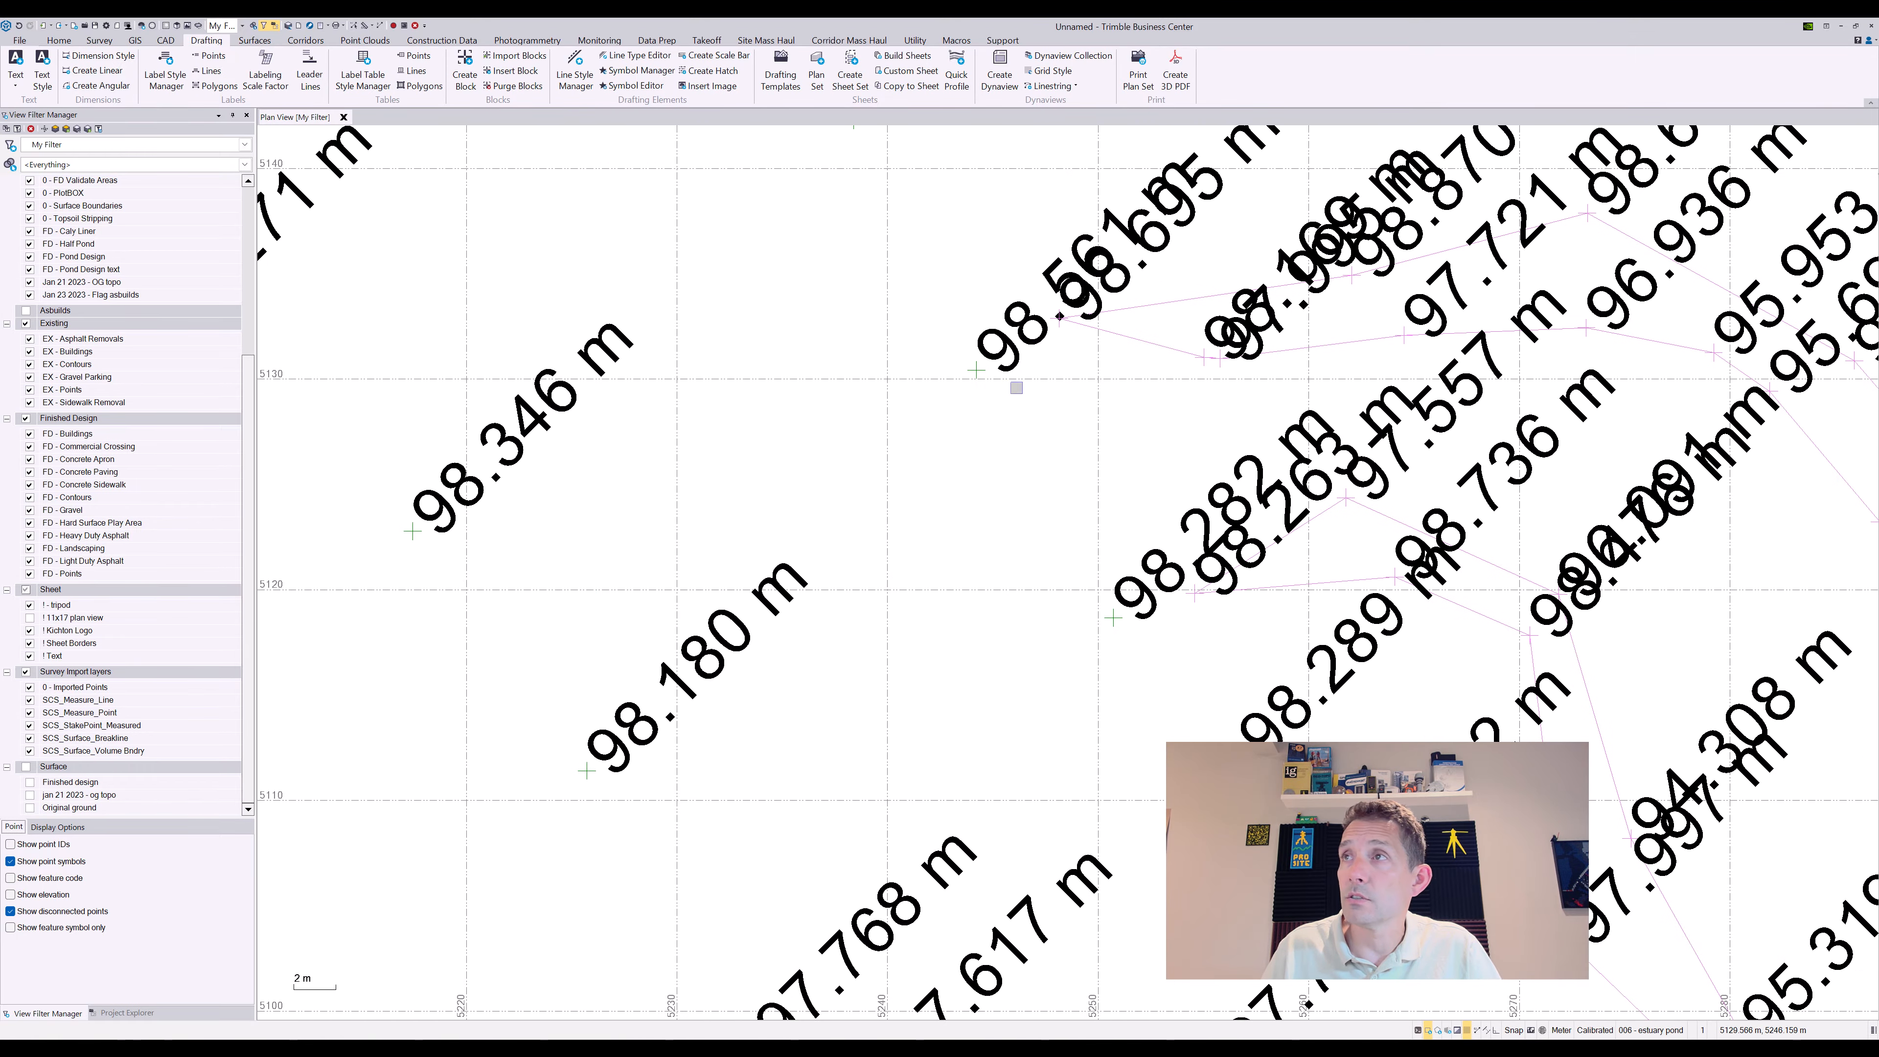
click(1022, 353)
drag(1001, 378, 745, 545)
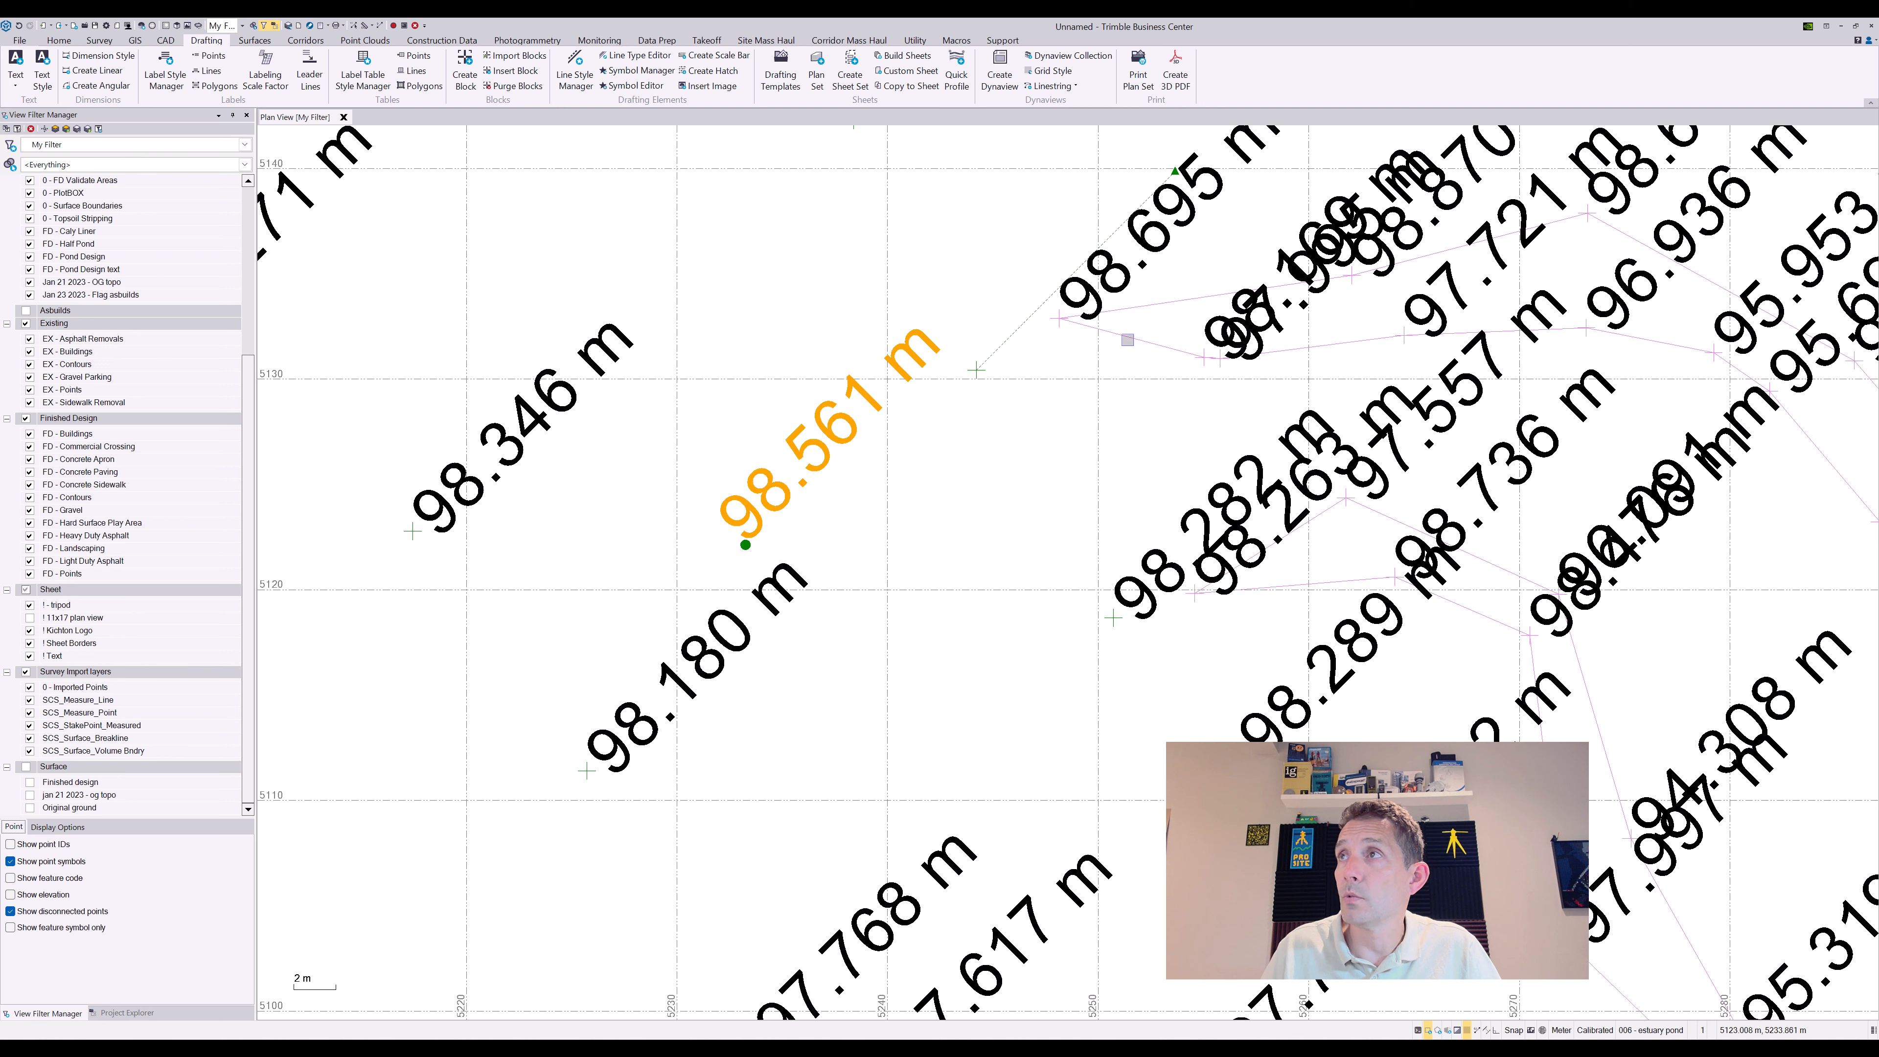
Shift the 98.695 m label slightly away from its point, and pull one label out of the adjacent cluster into free space
click(1103, 279)
drag(1084, 326, 1066, 288)
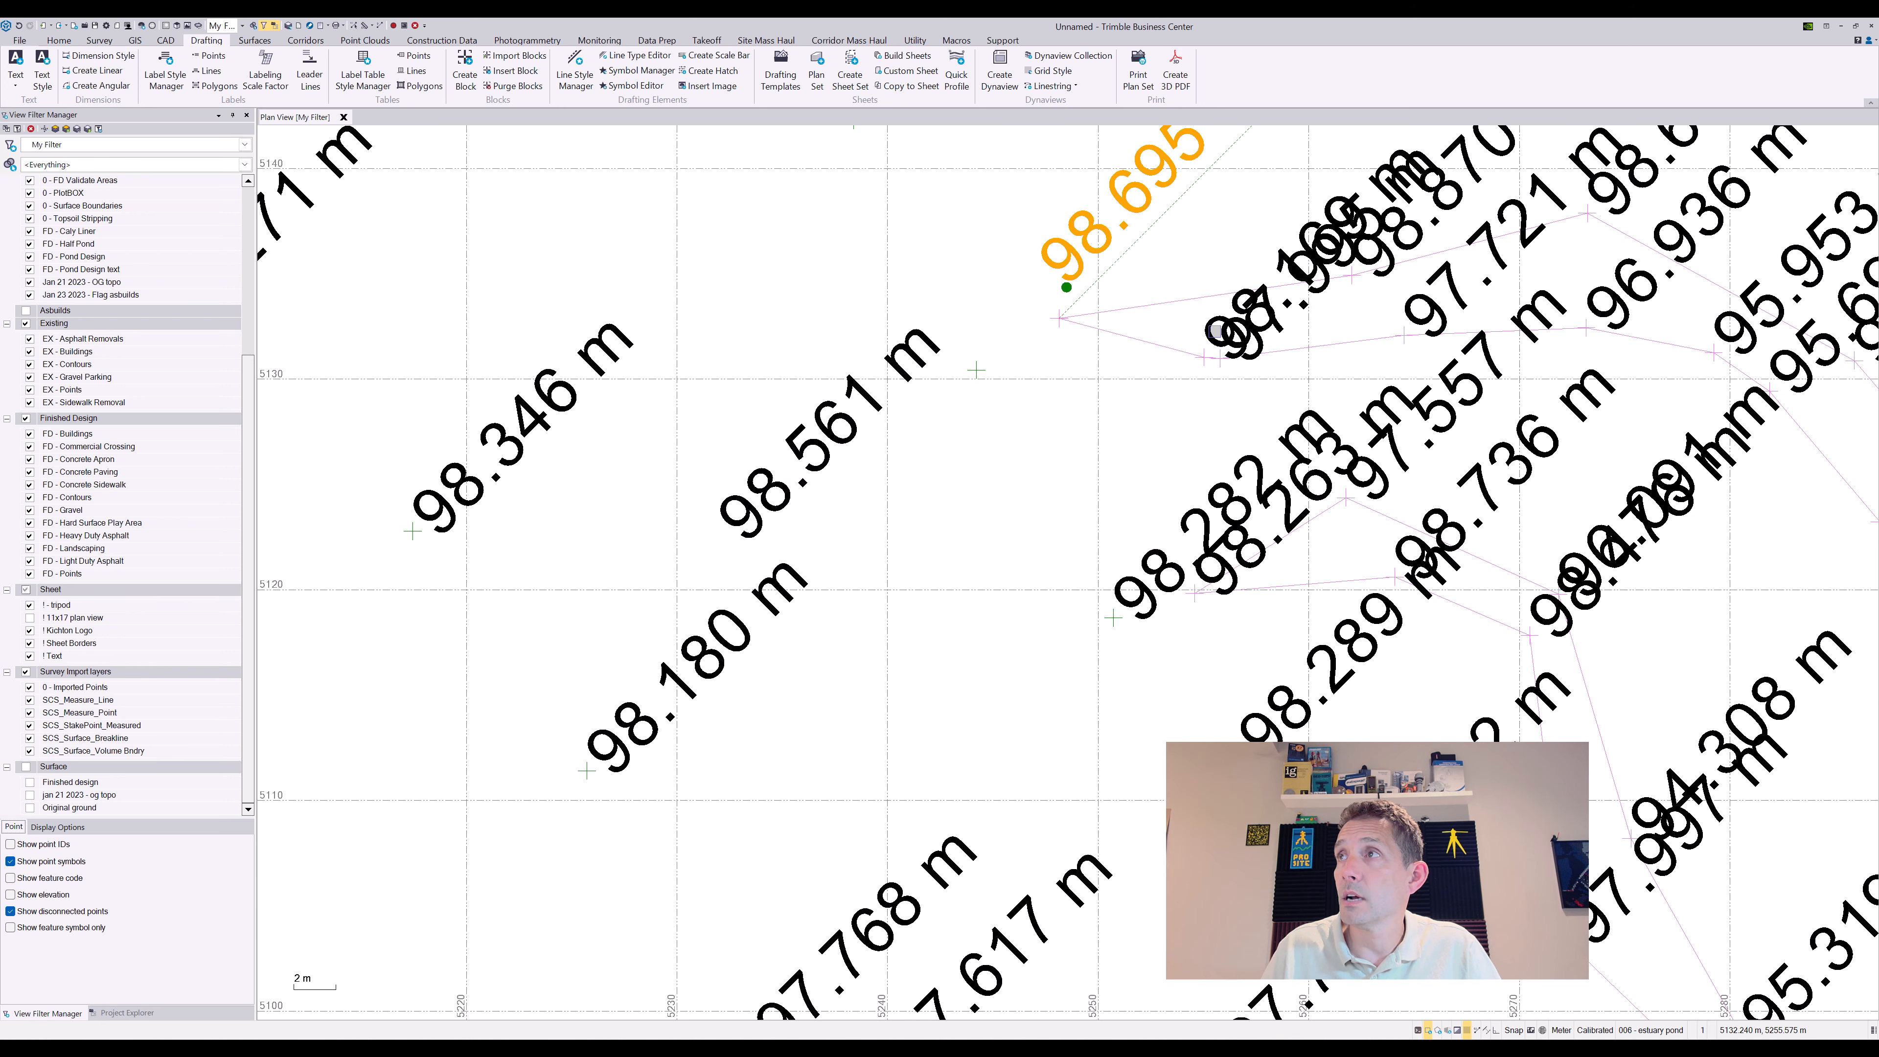
click(1215, 331)
click(1234, 353)
drag(1229, 364, 945, 633)
Print the plot box around the whole topo to the PDF24 printer
scroll(945, 633, down, 10)
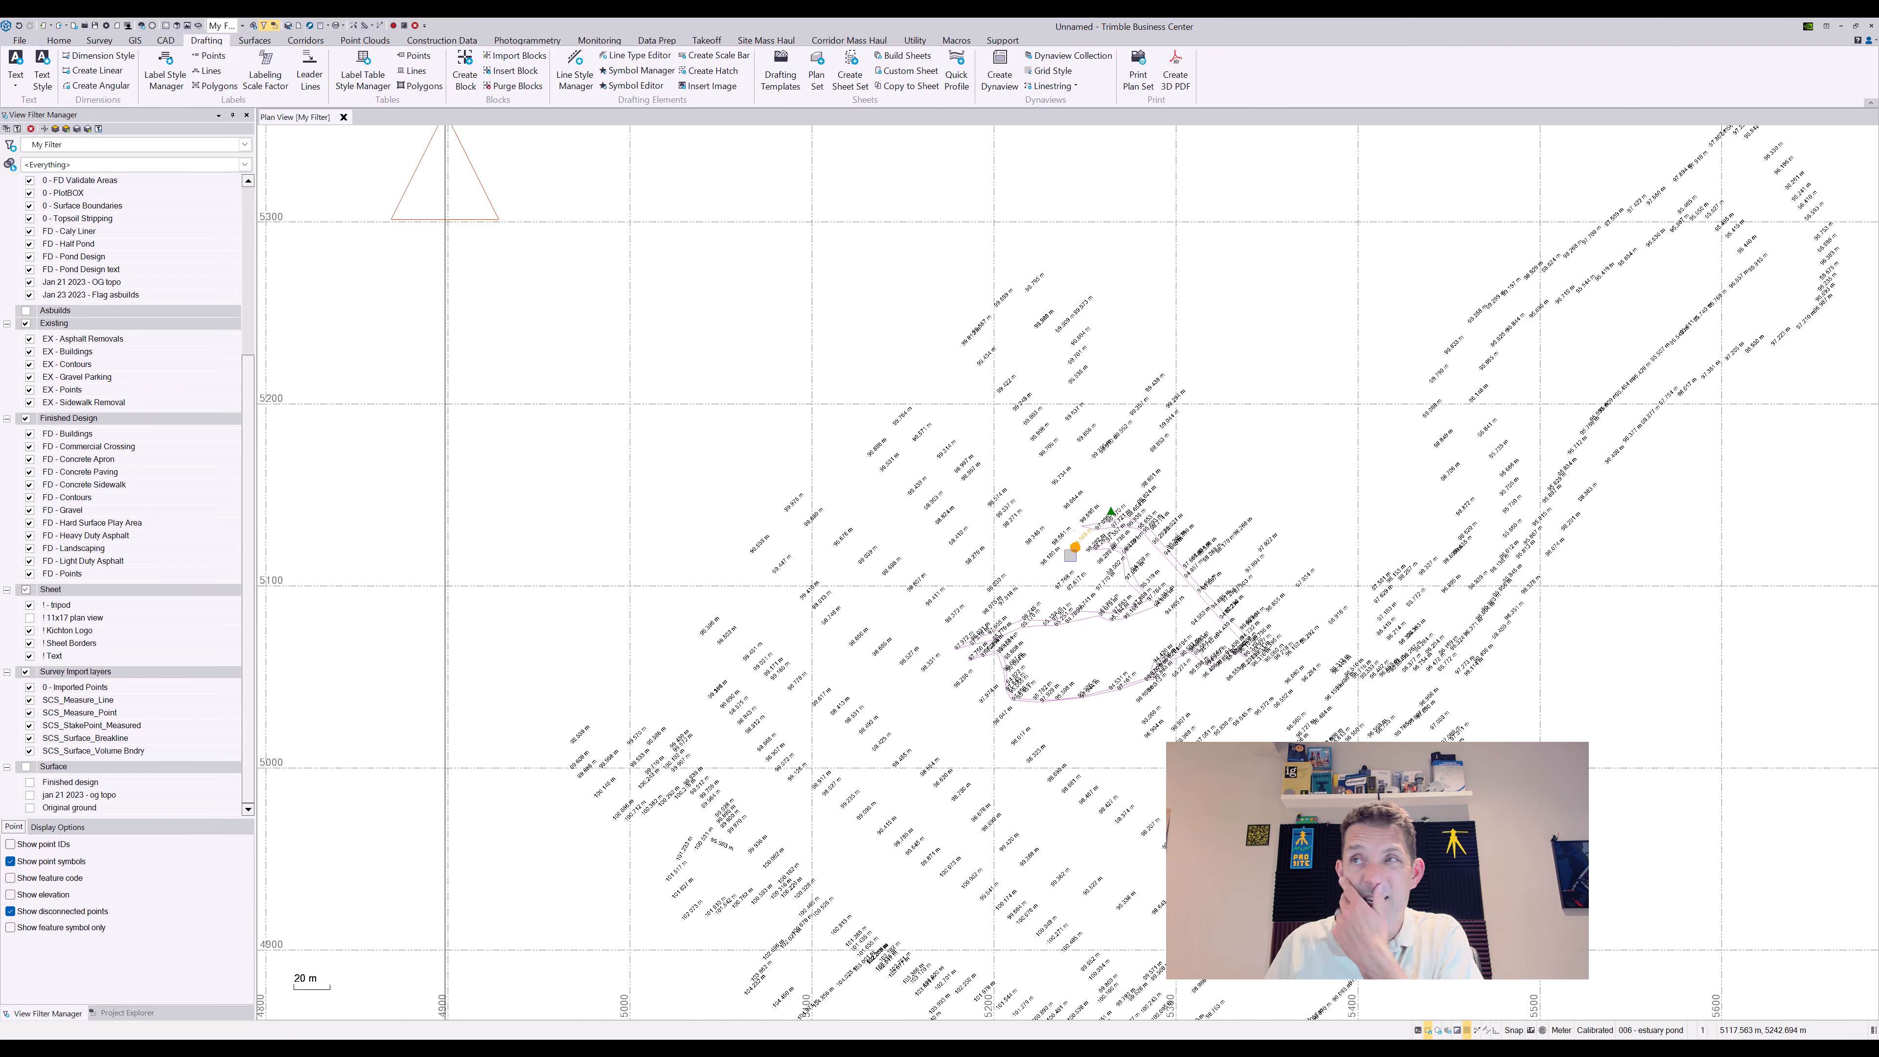
scroll(1065, 552, down, 7)
click(973, 383)
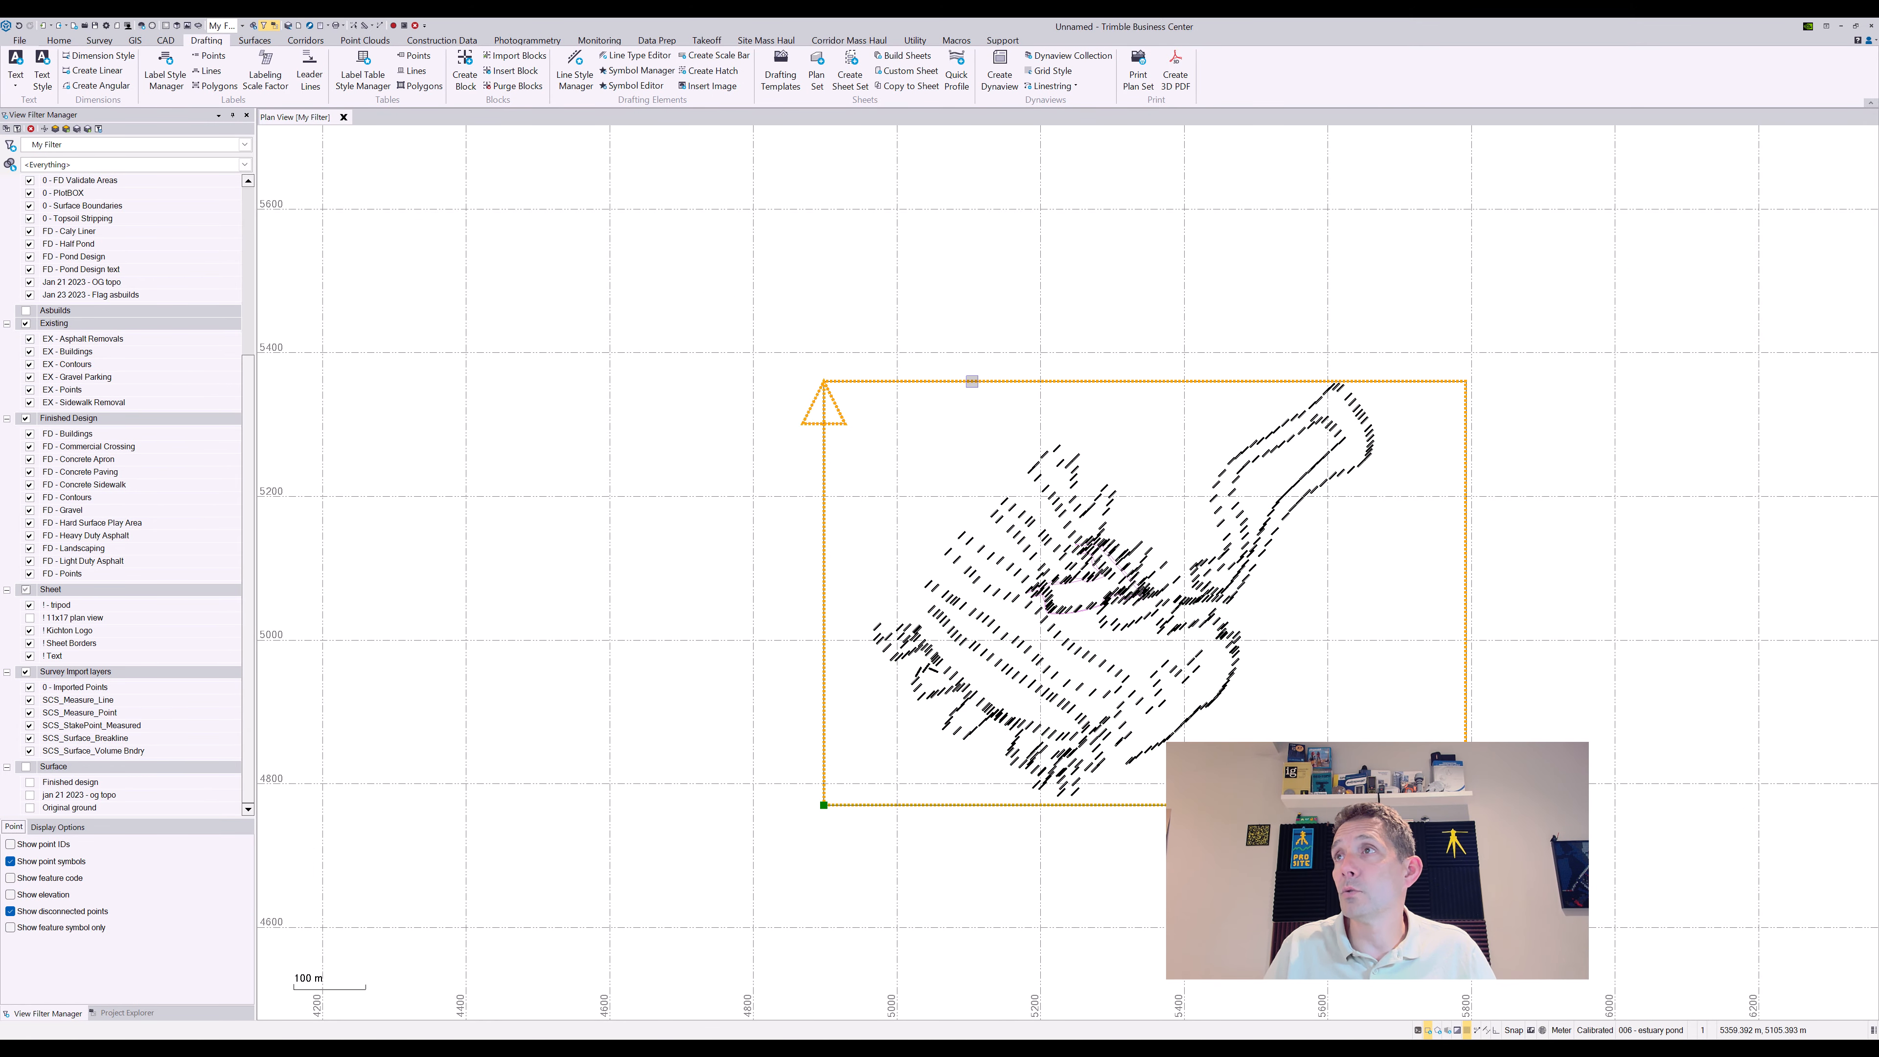
right_click(973, 383)
click(1028, 485)
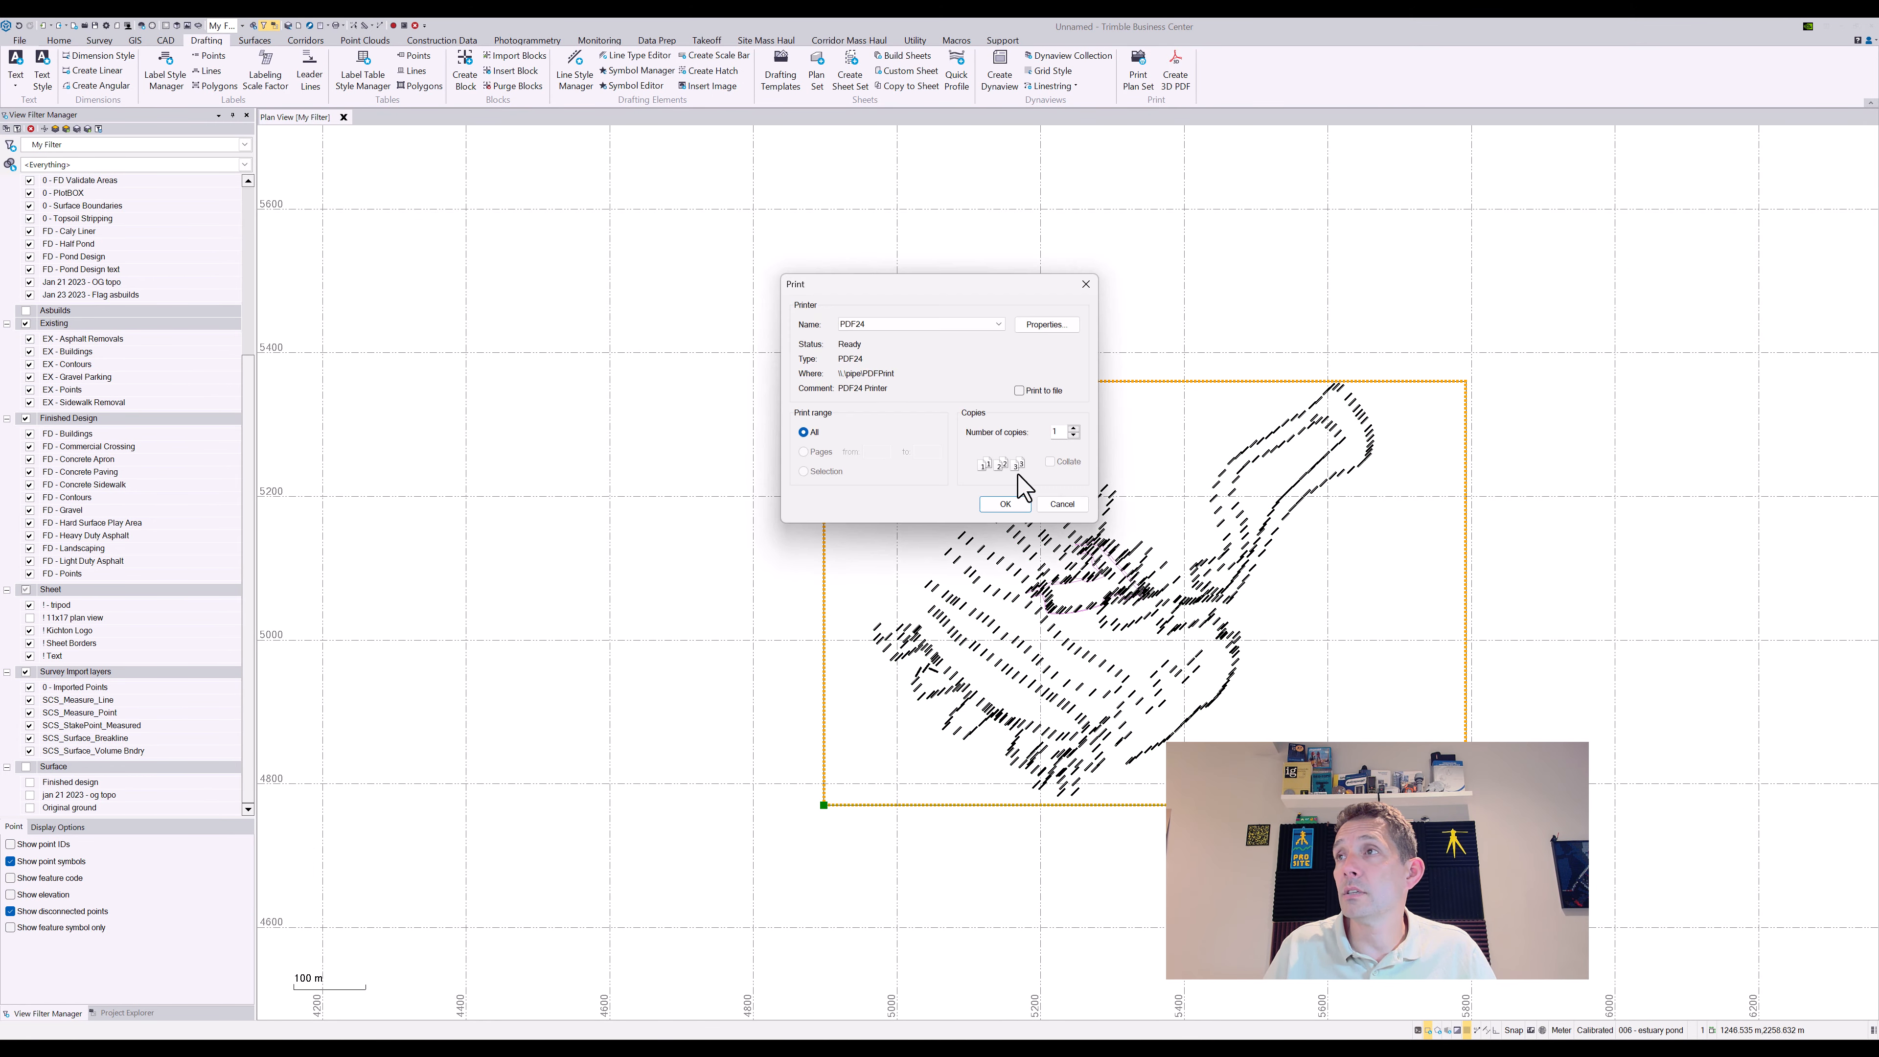
click(1000, 504)
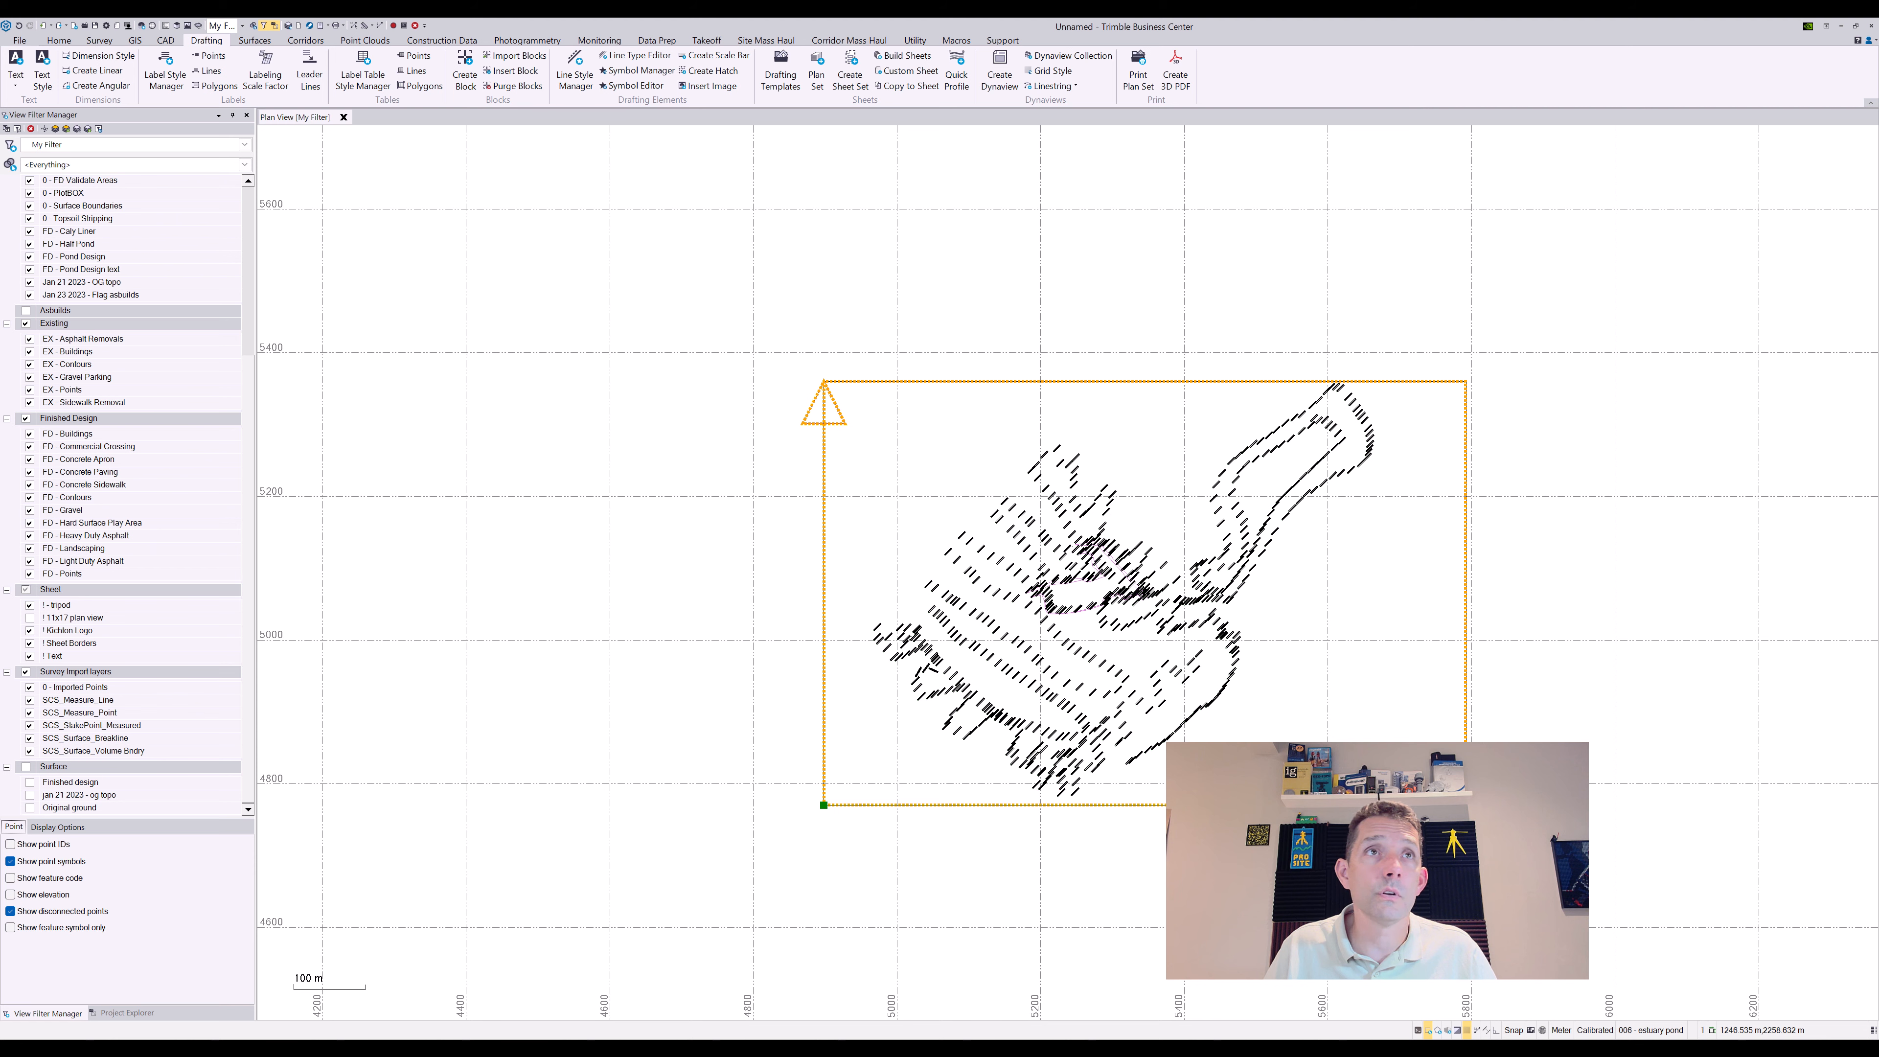
Save the printed PDF to the Desktop as test ponda.pdf
click(742, 457)
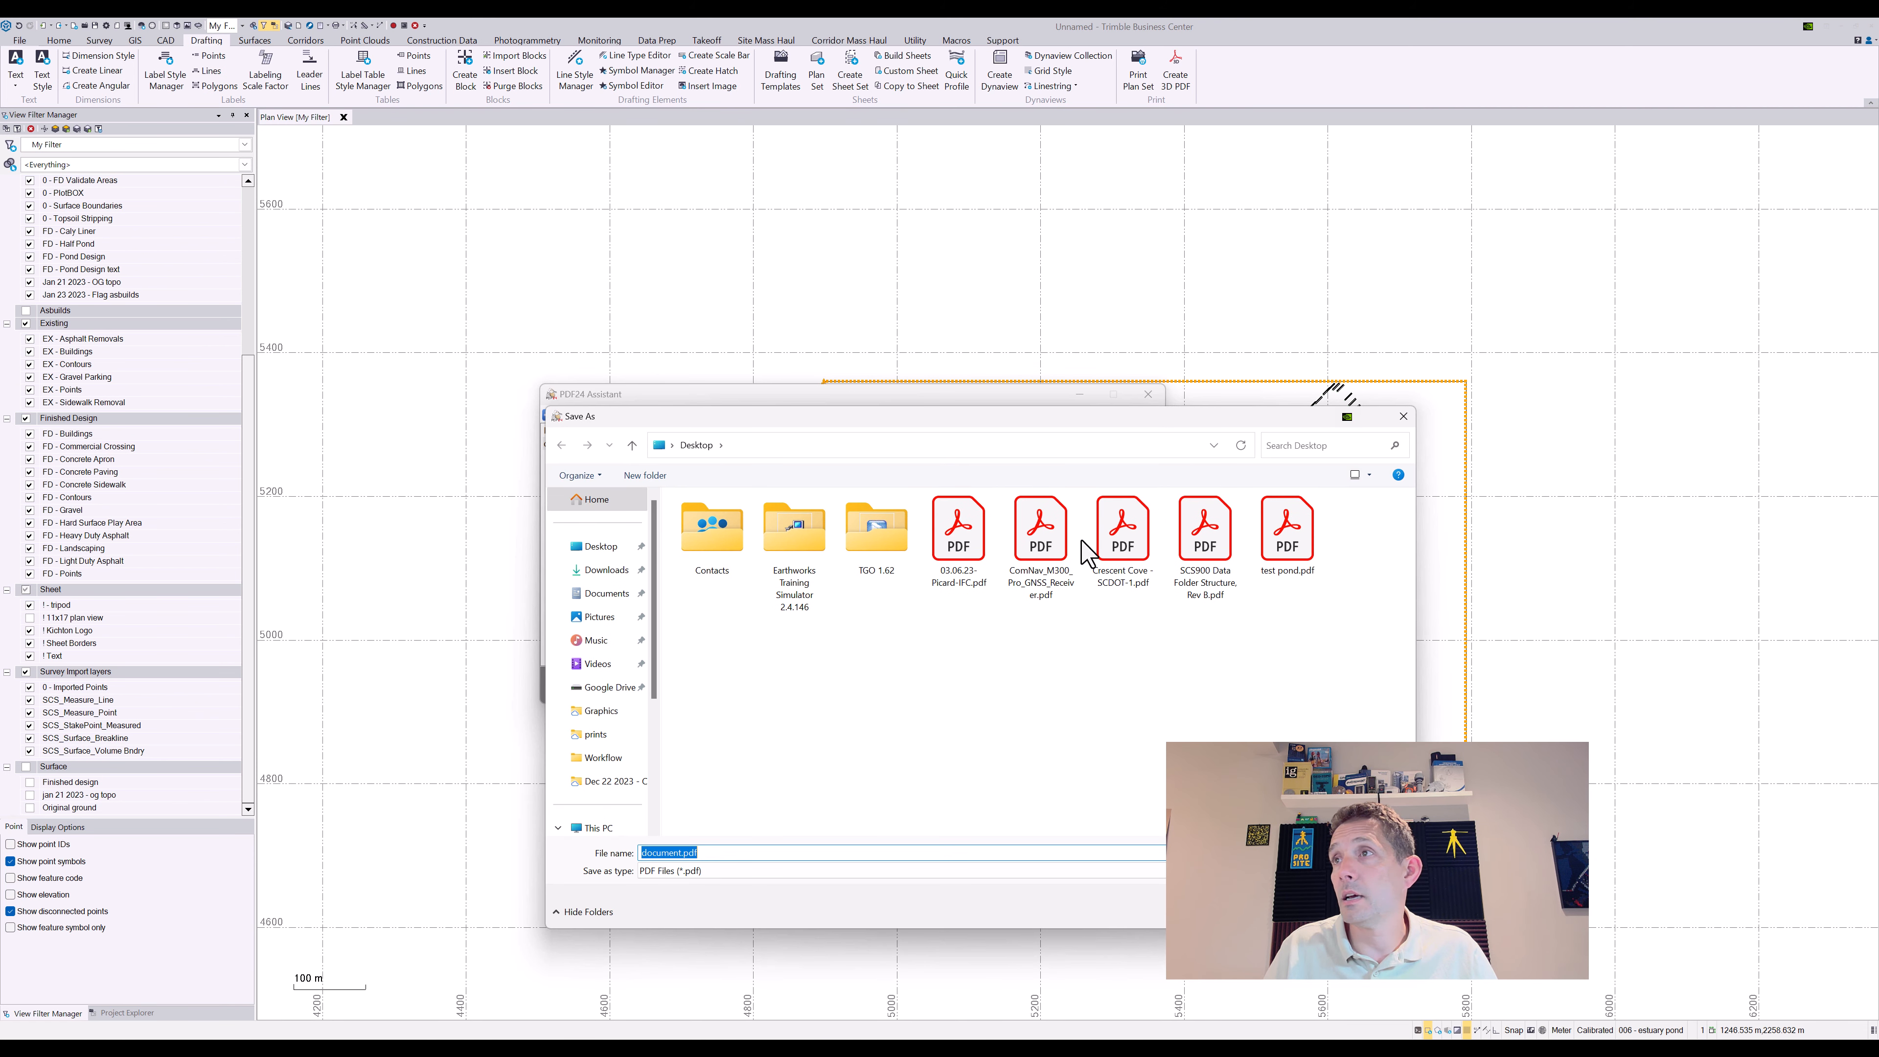
click(1288, 579)
click(678, 852)
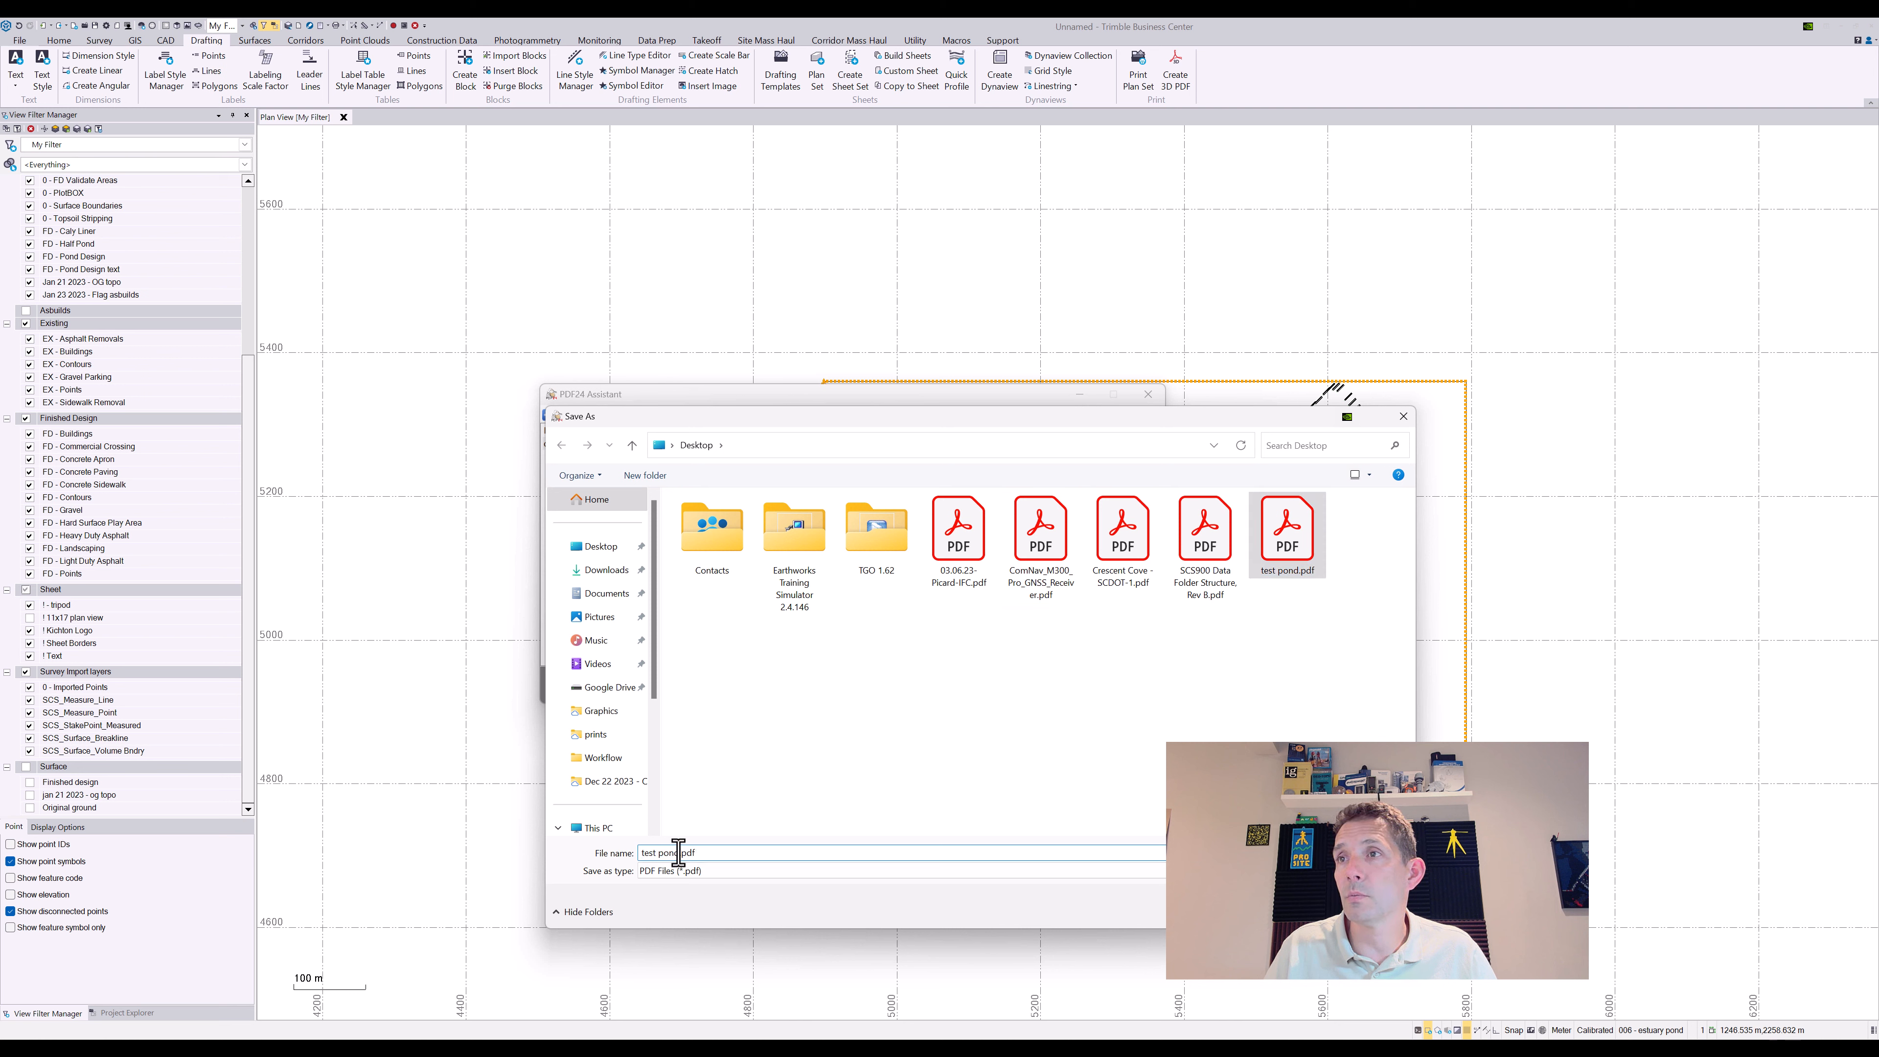
text(a)
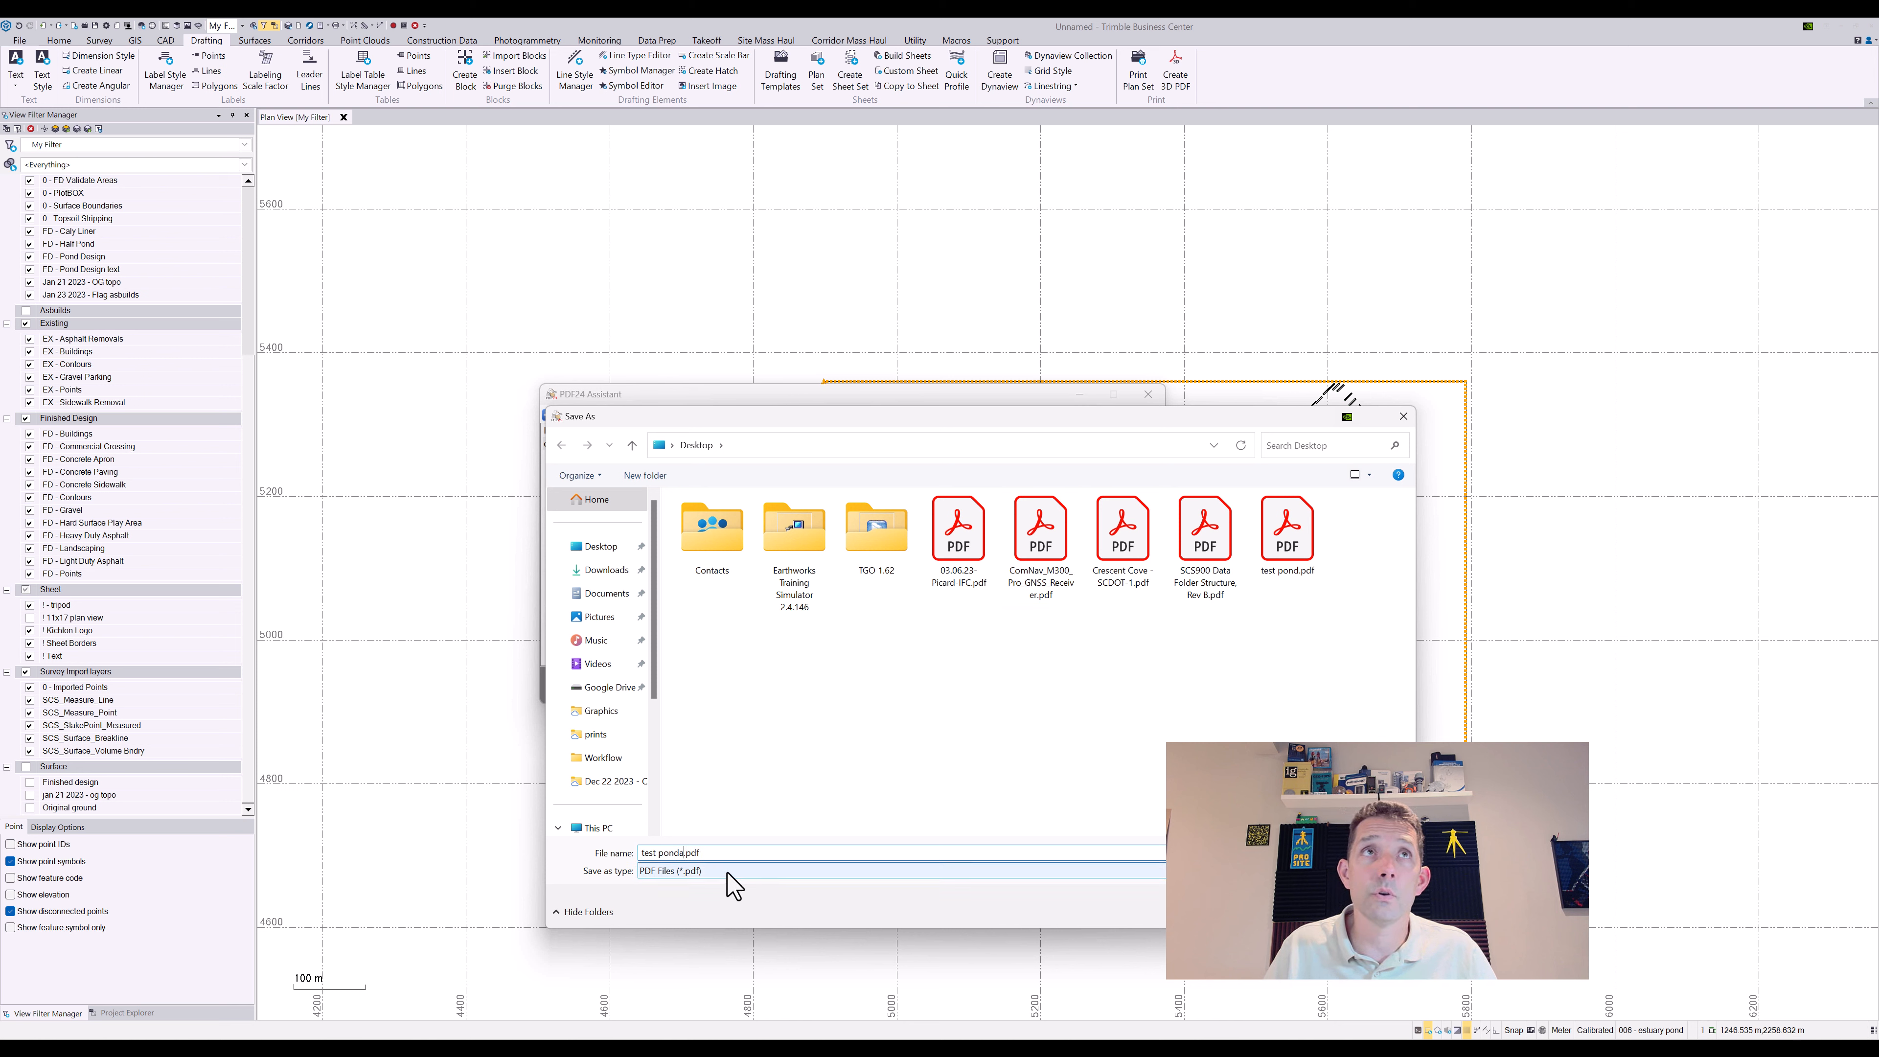
key(Return)
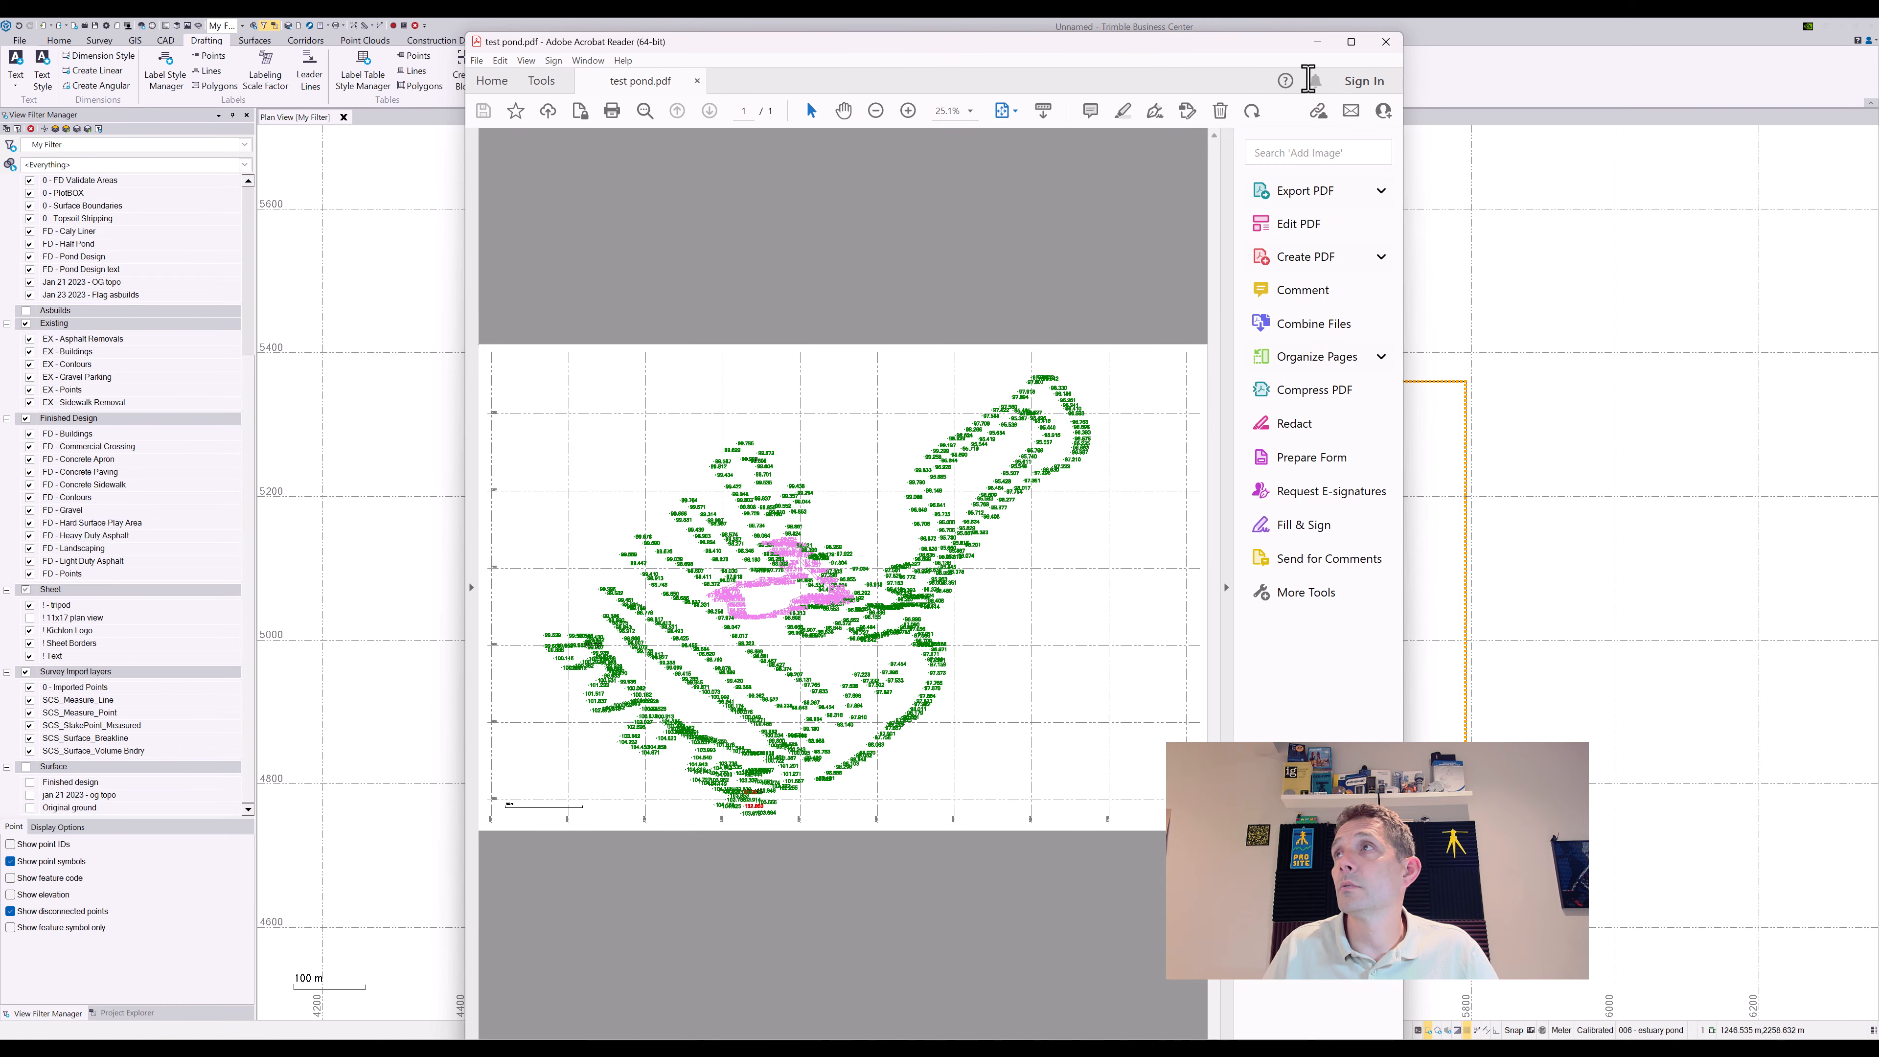
Zoom into the earlier test pond.pdf in Adobe Acrobat Reader to examine its elevation labels, and close it
click(1351, 42)
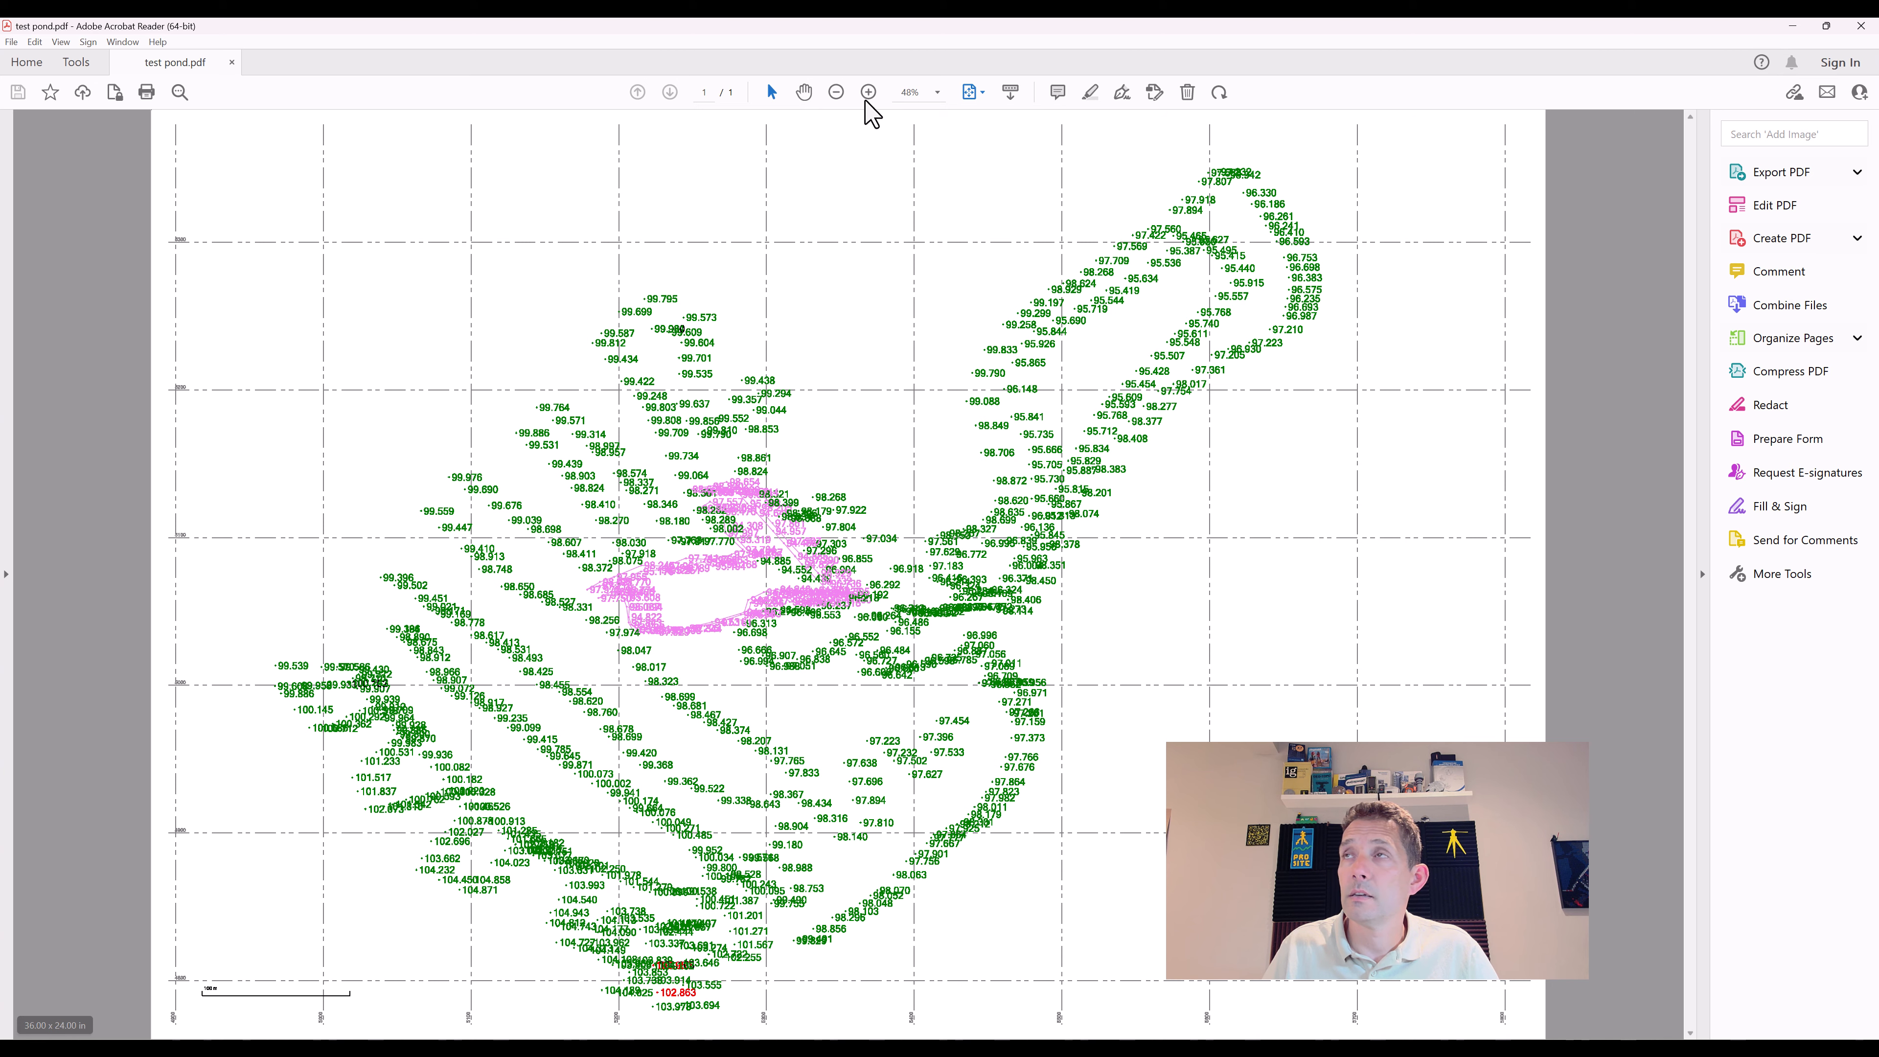
click(871, 83)
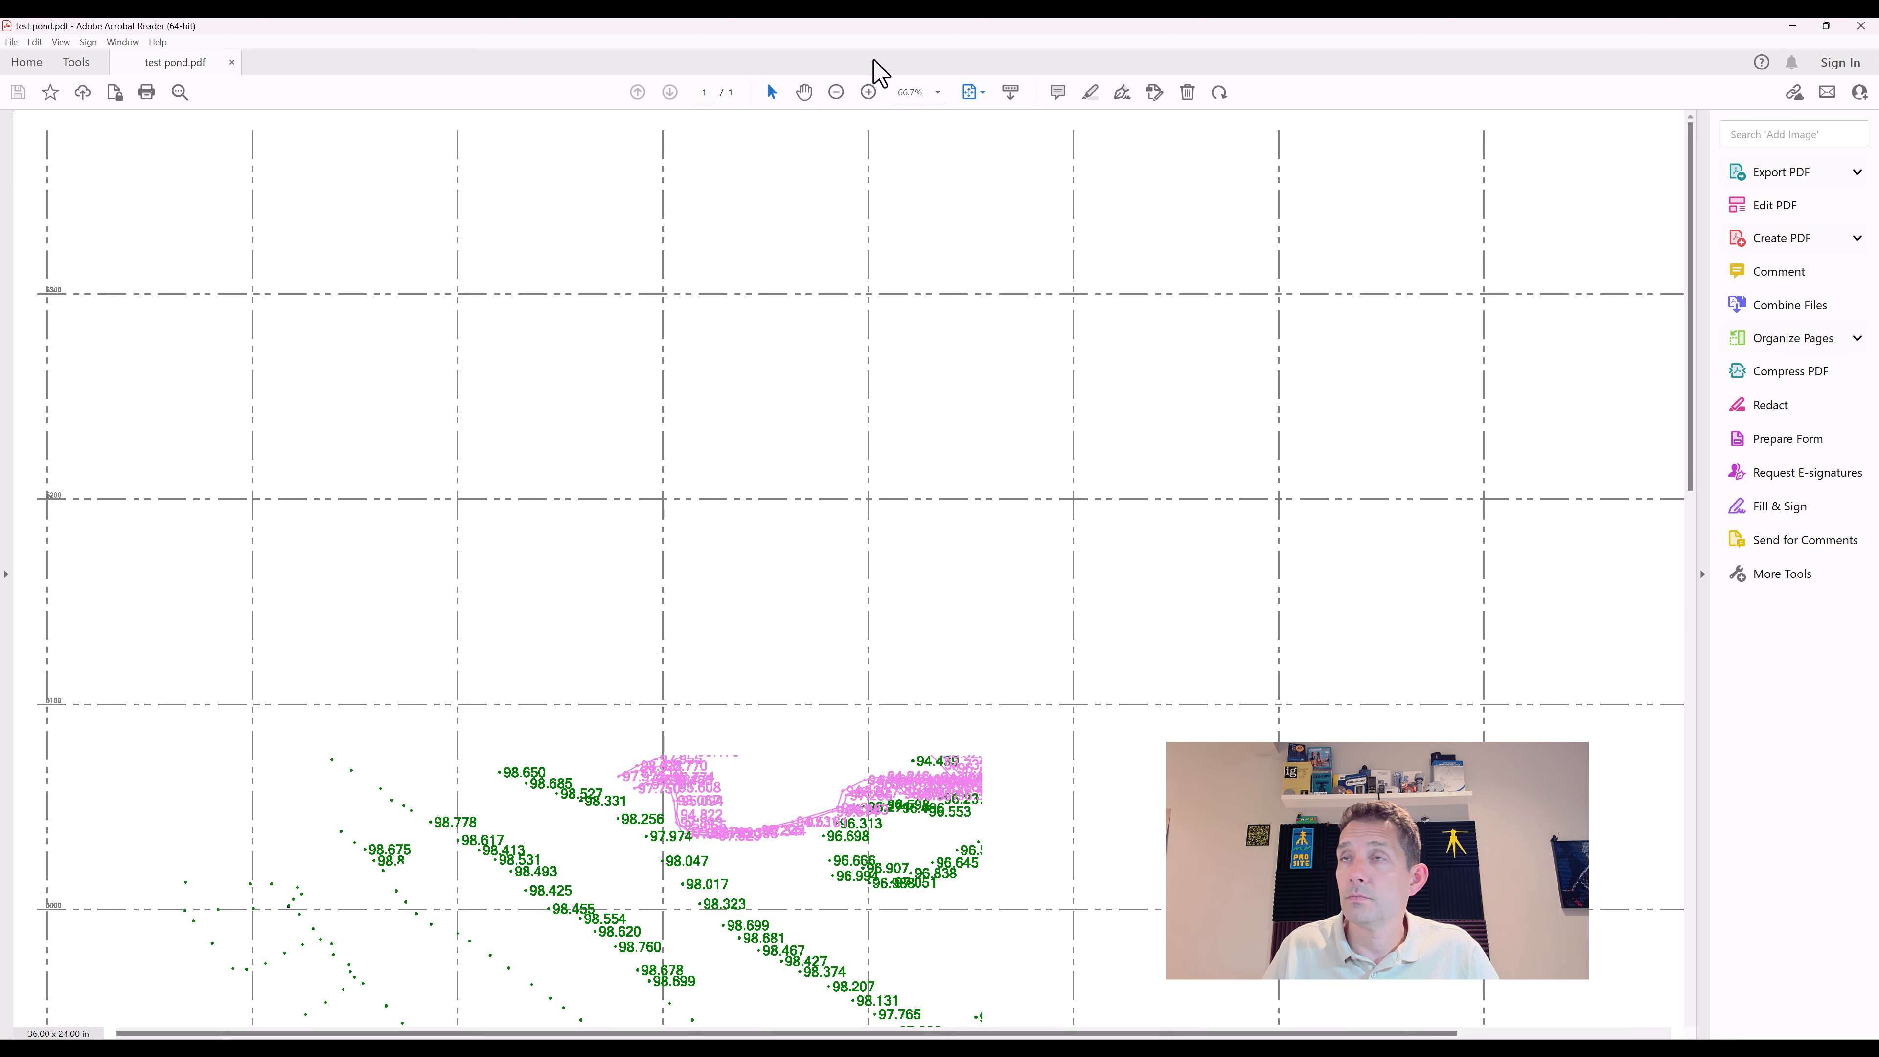
click(867, 91)
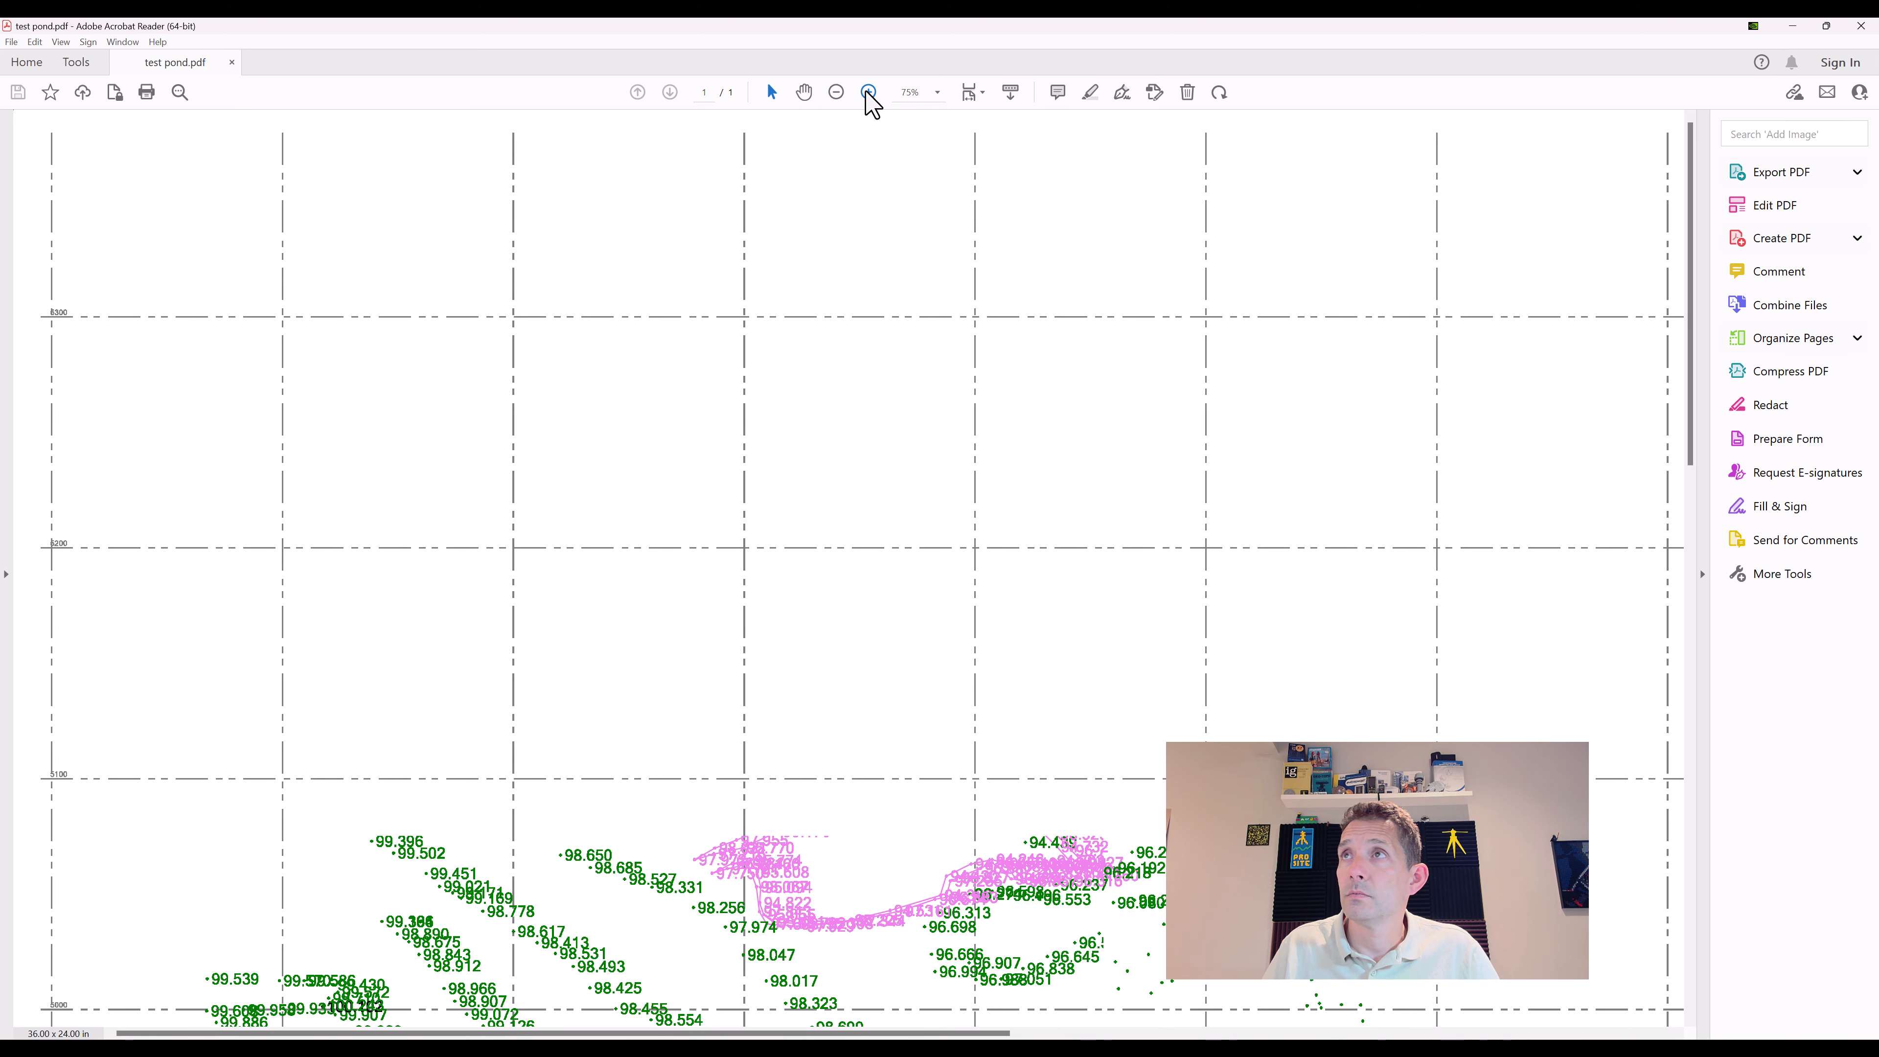
double_click(867, 92)
click(805, 94)
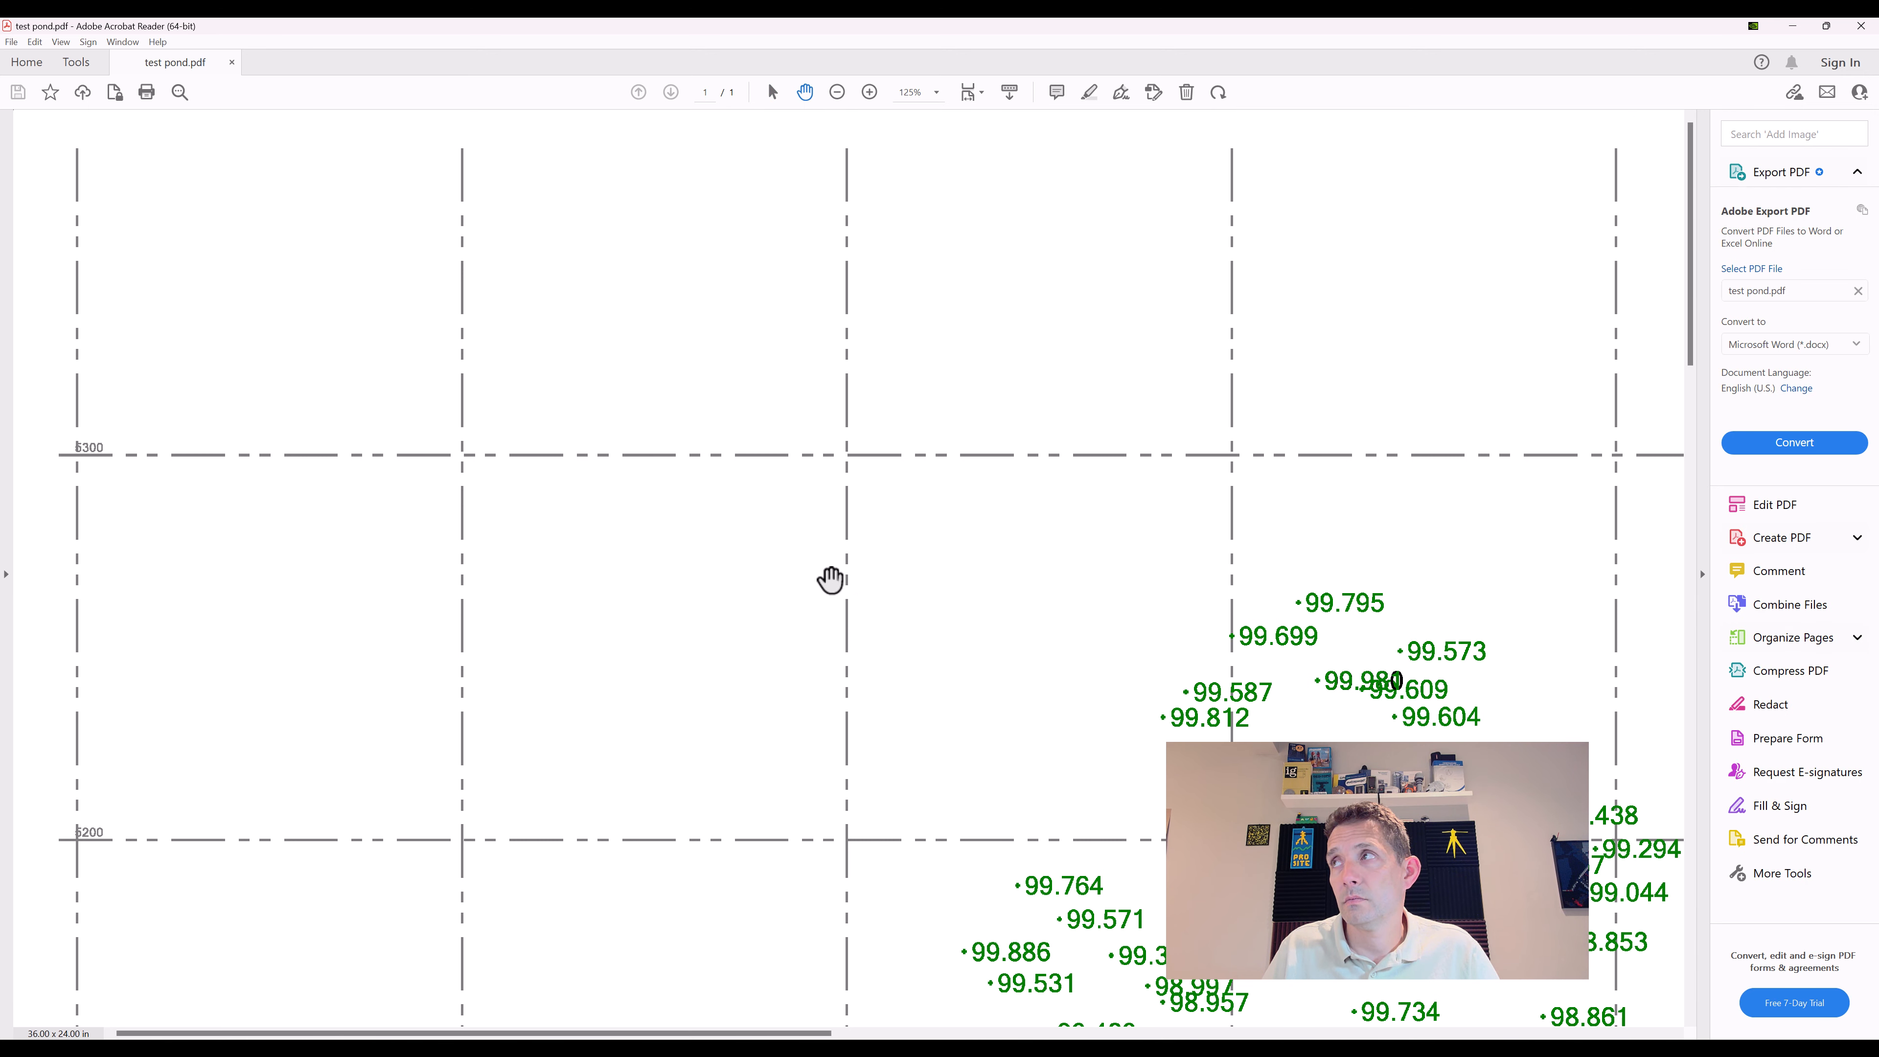
click(1701, 574)
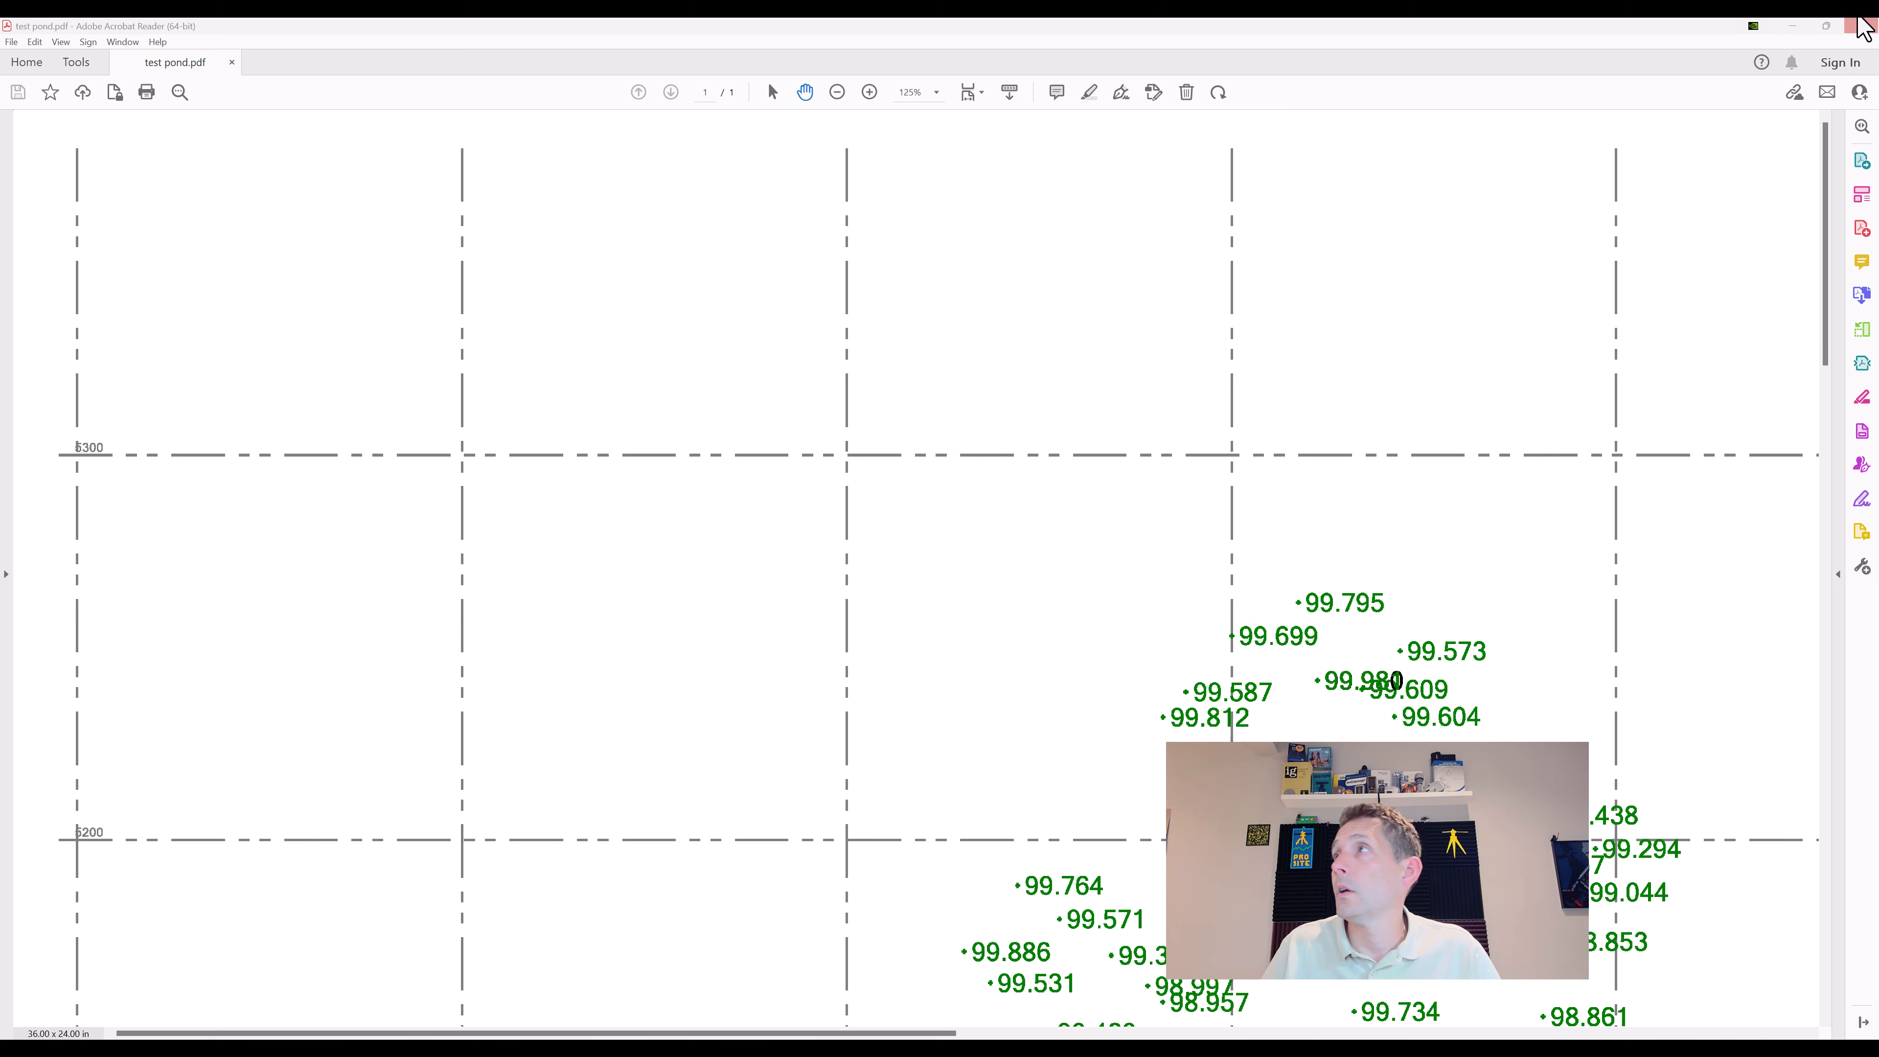
click(1865, 28)
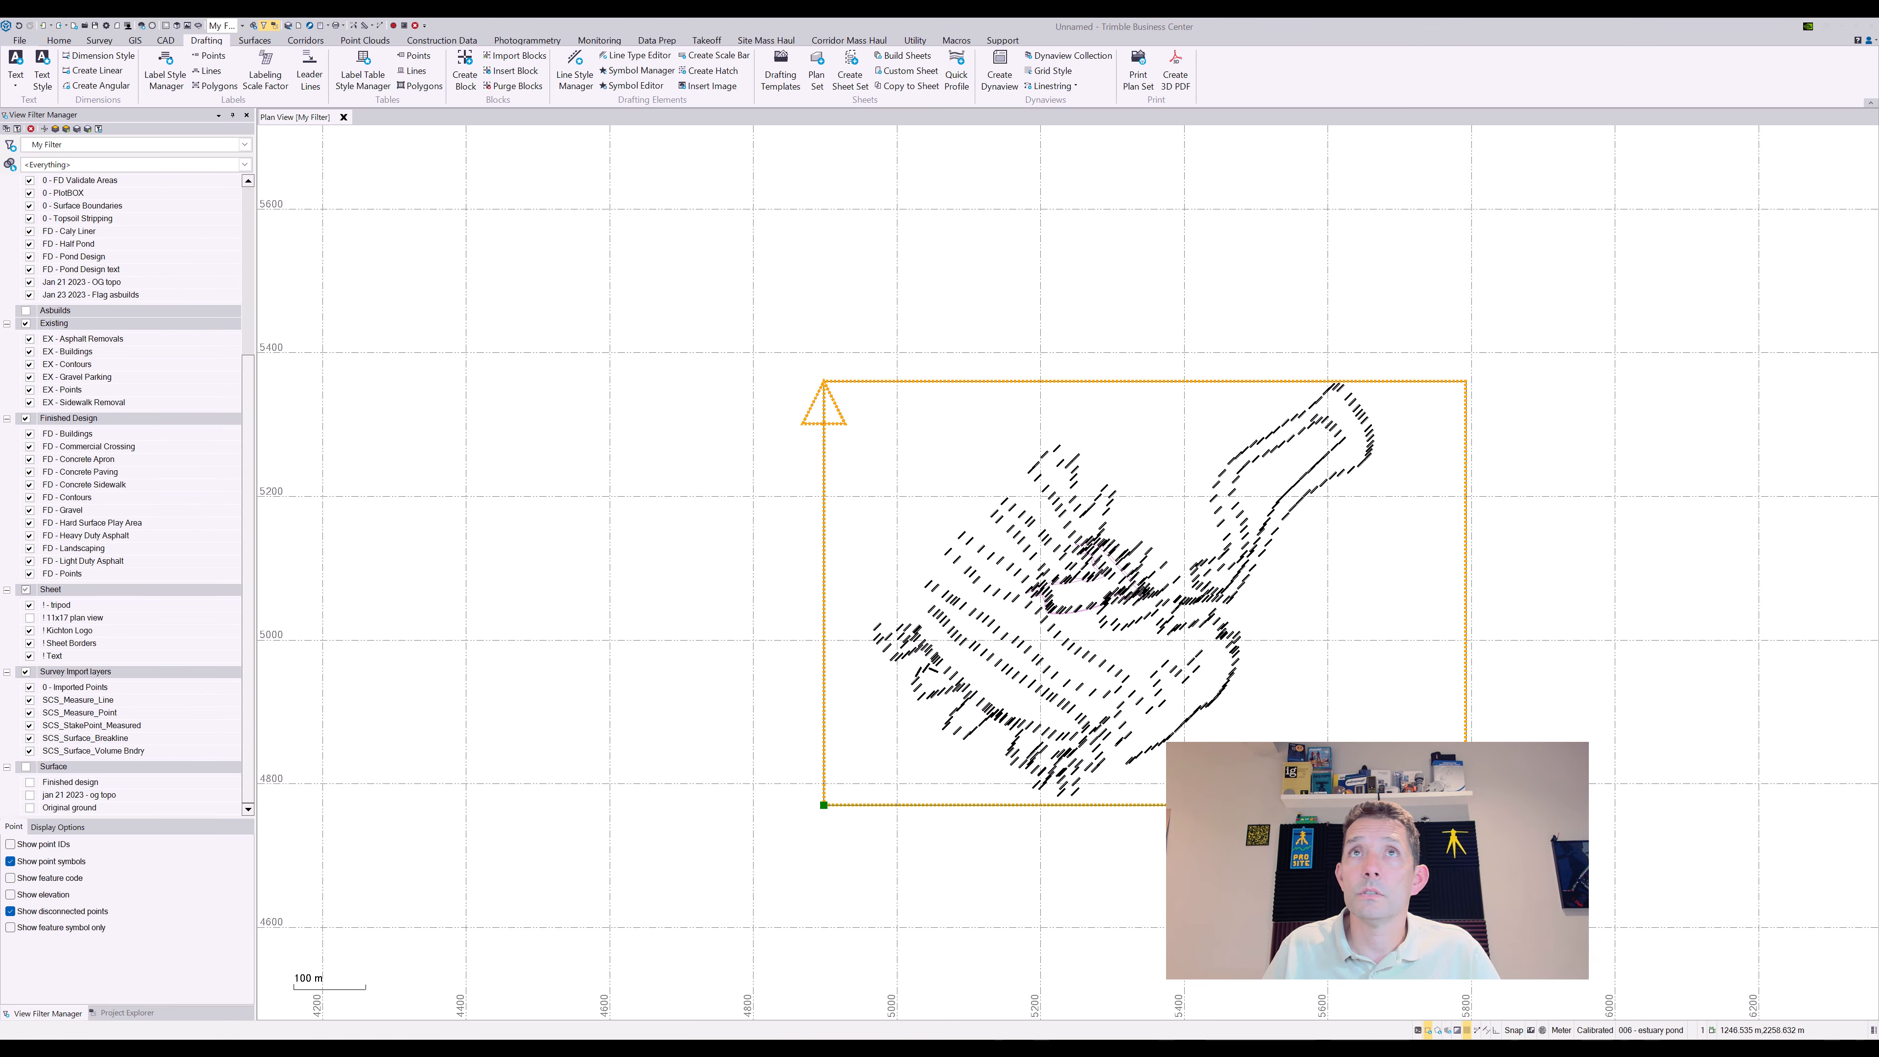
Enlarge test ponda in PDF24 Reader to 113% and examine the rotated elevation labels around the pond
drag(1014, 387, 1074, 25)
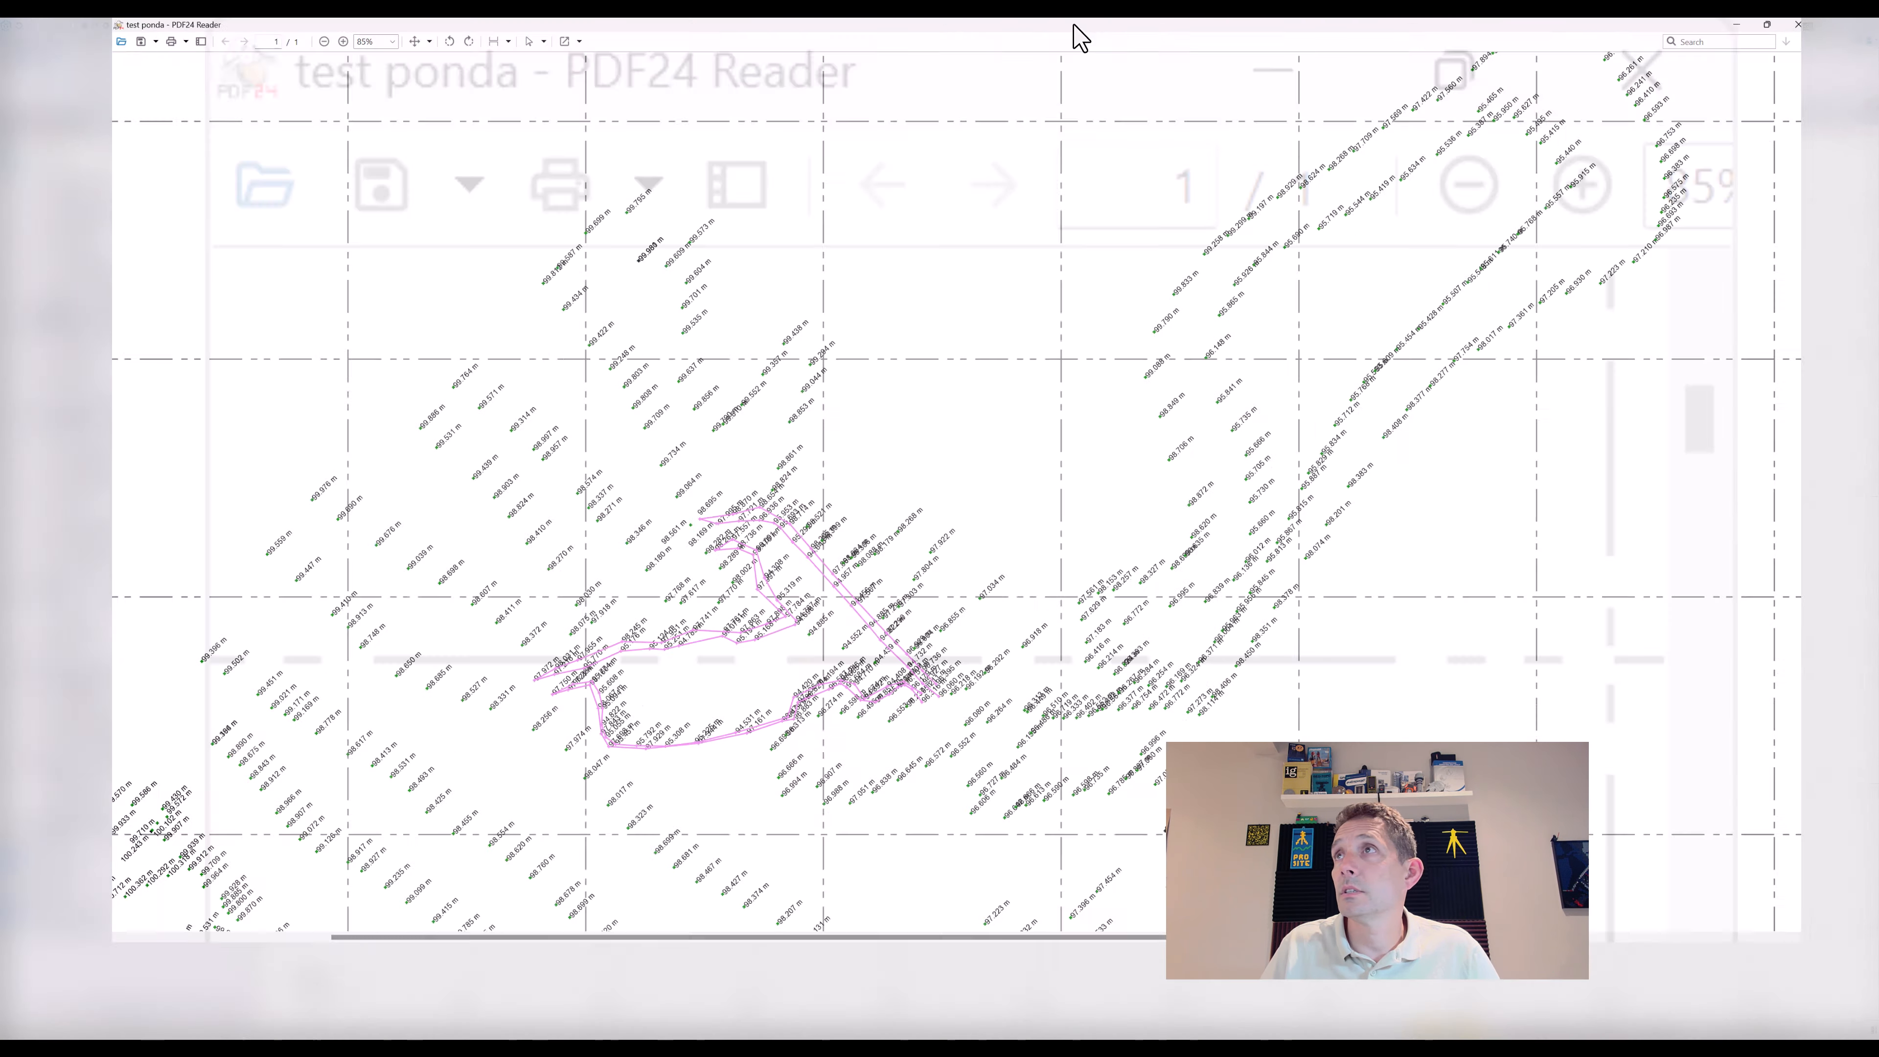
scroll(347, 749, down, 5)
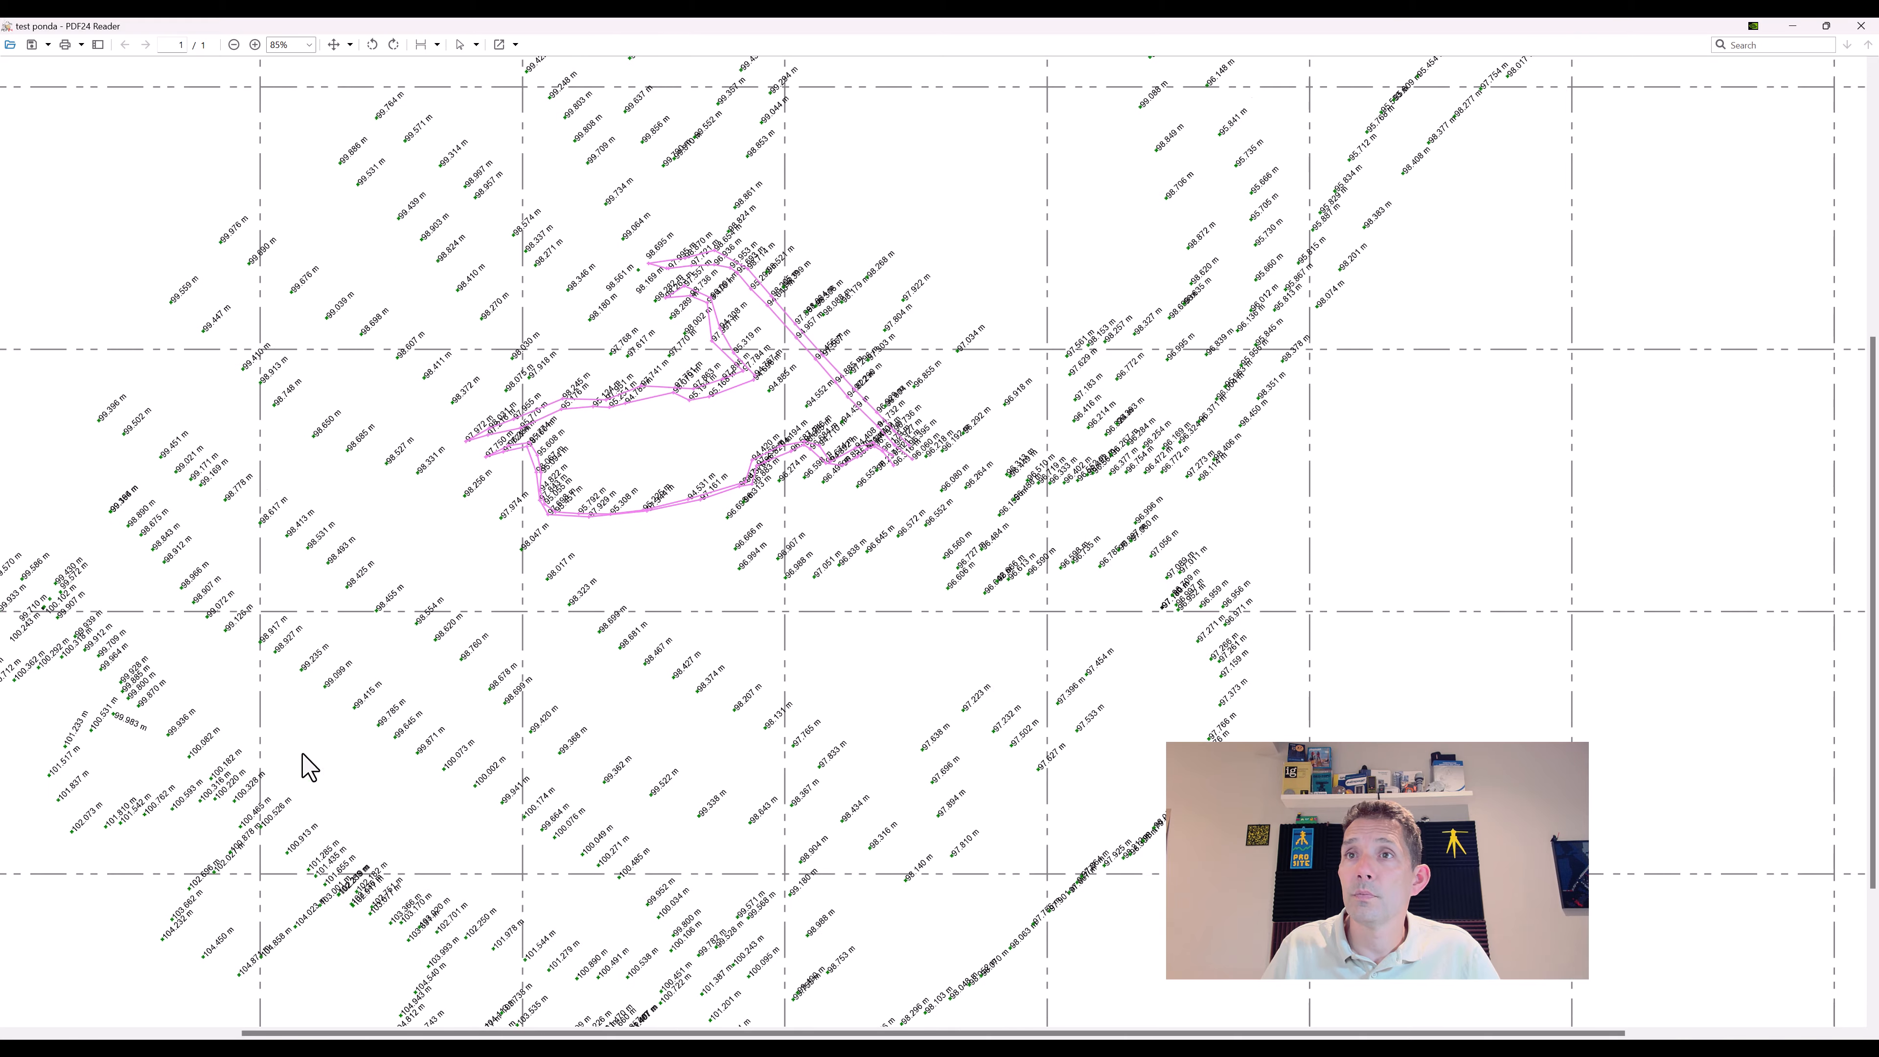
click(255, 45)
click(255, 45)
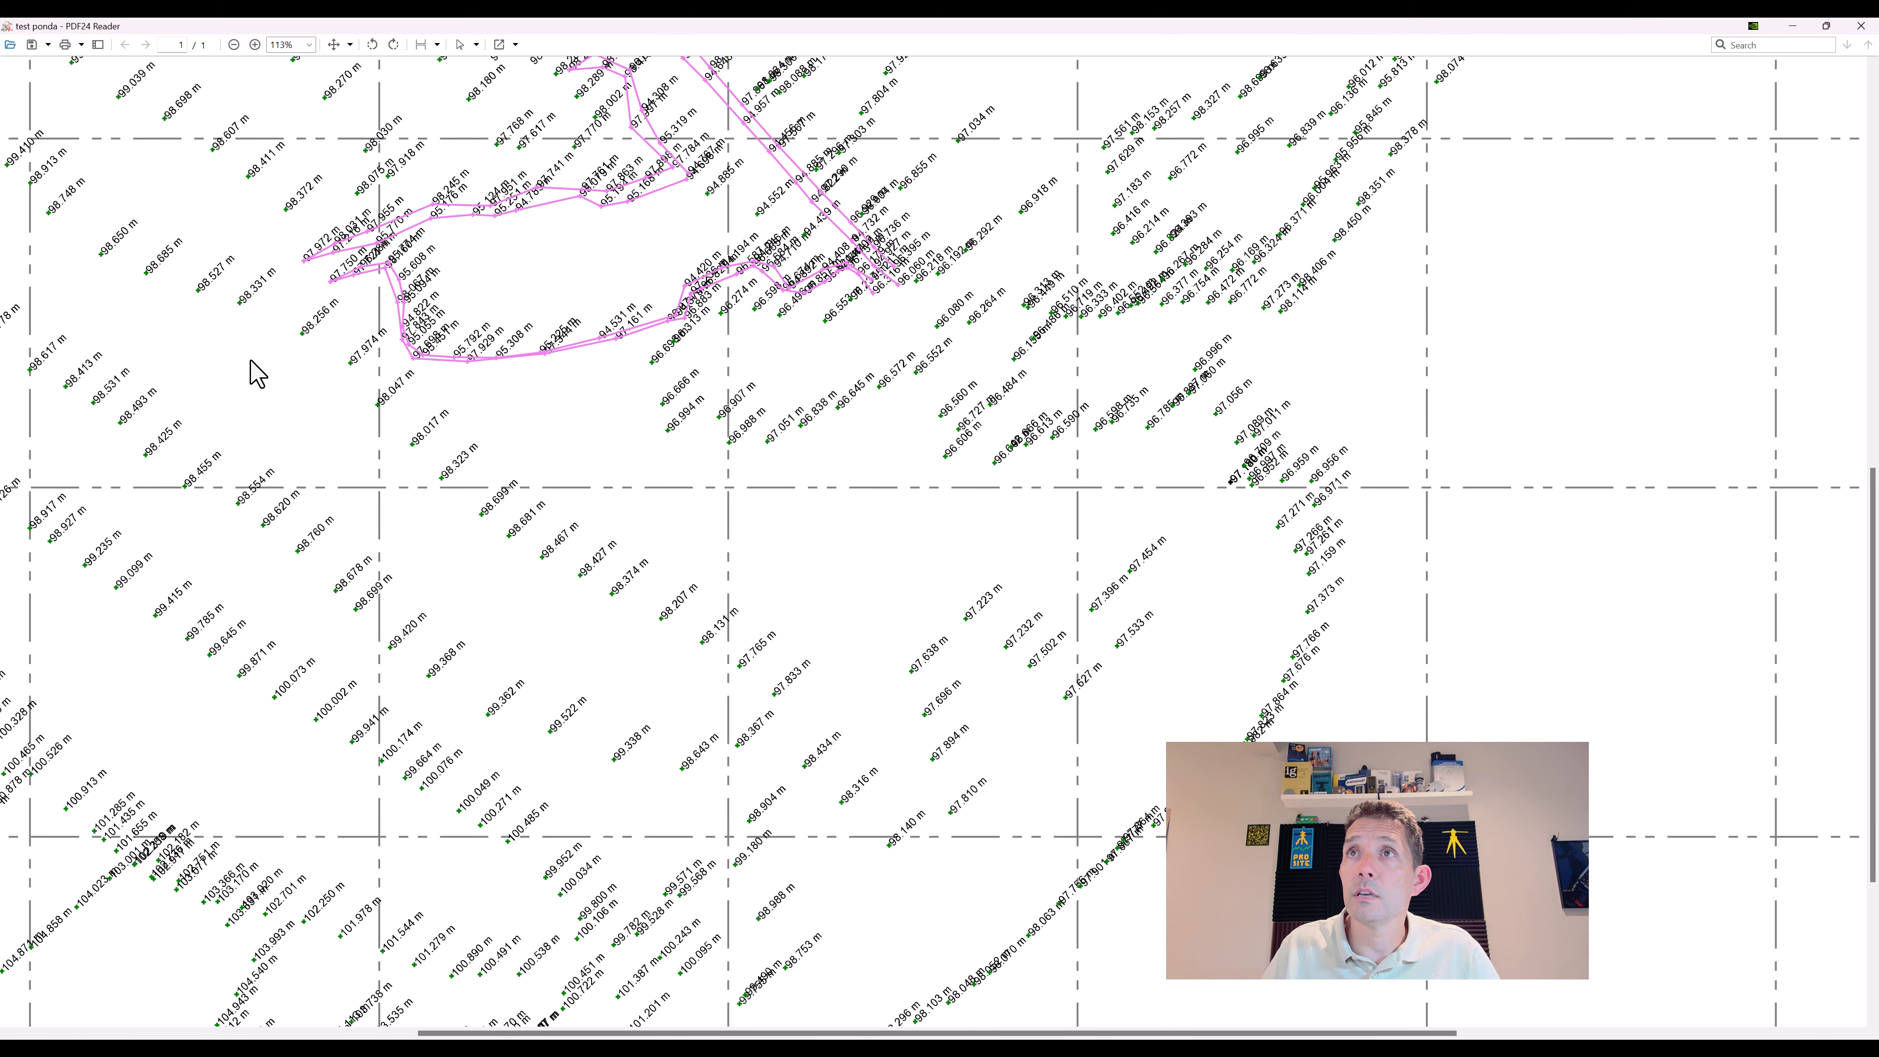
mouse_move(138, 420)
mouse_down()
mouse_move(465, 449)
mouse_move(691, 373)
mouse_move(794, 306)
mouse_up()
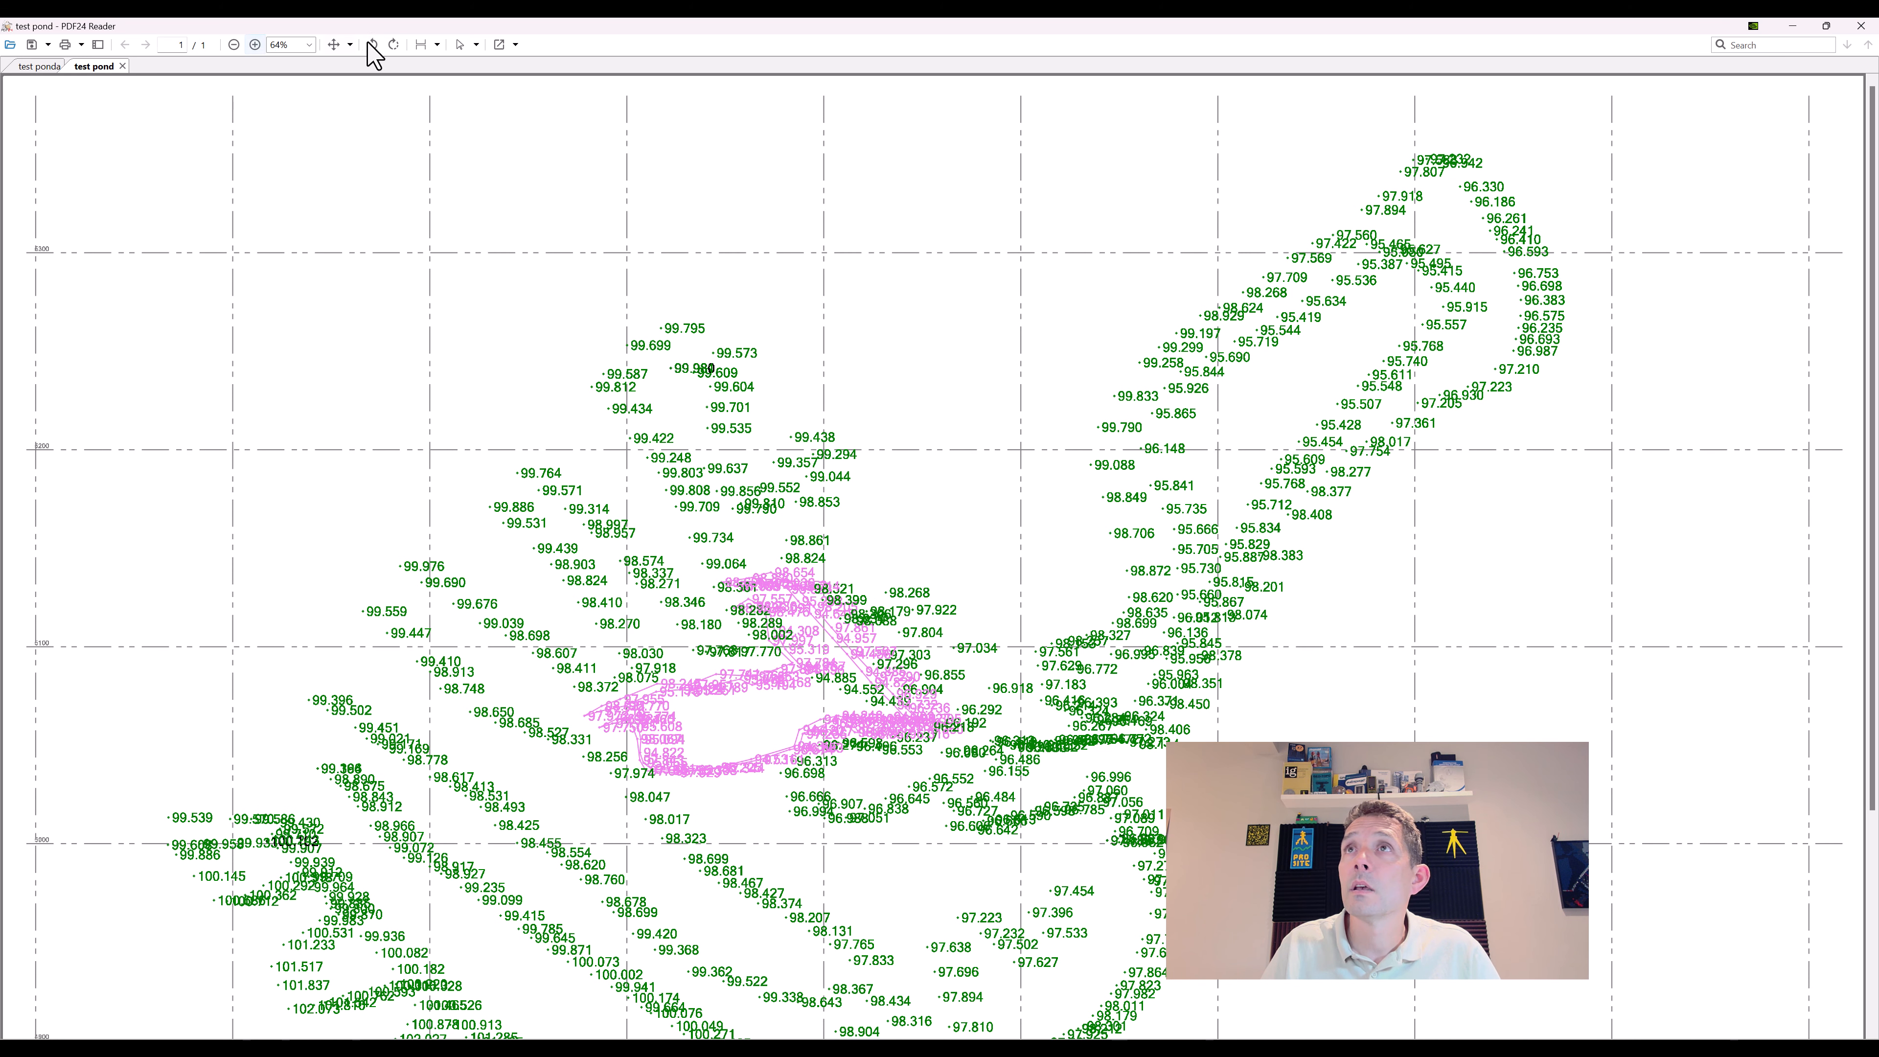
Zoom test pond to 85% in PDF24 Reader and compare its label readability with test ponda
click(256, 46)
click(256, 46)
click(256, 46)
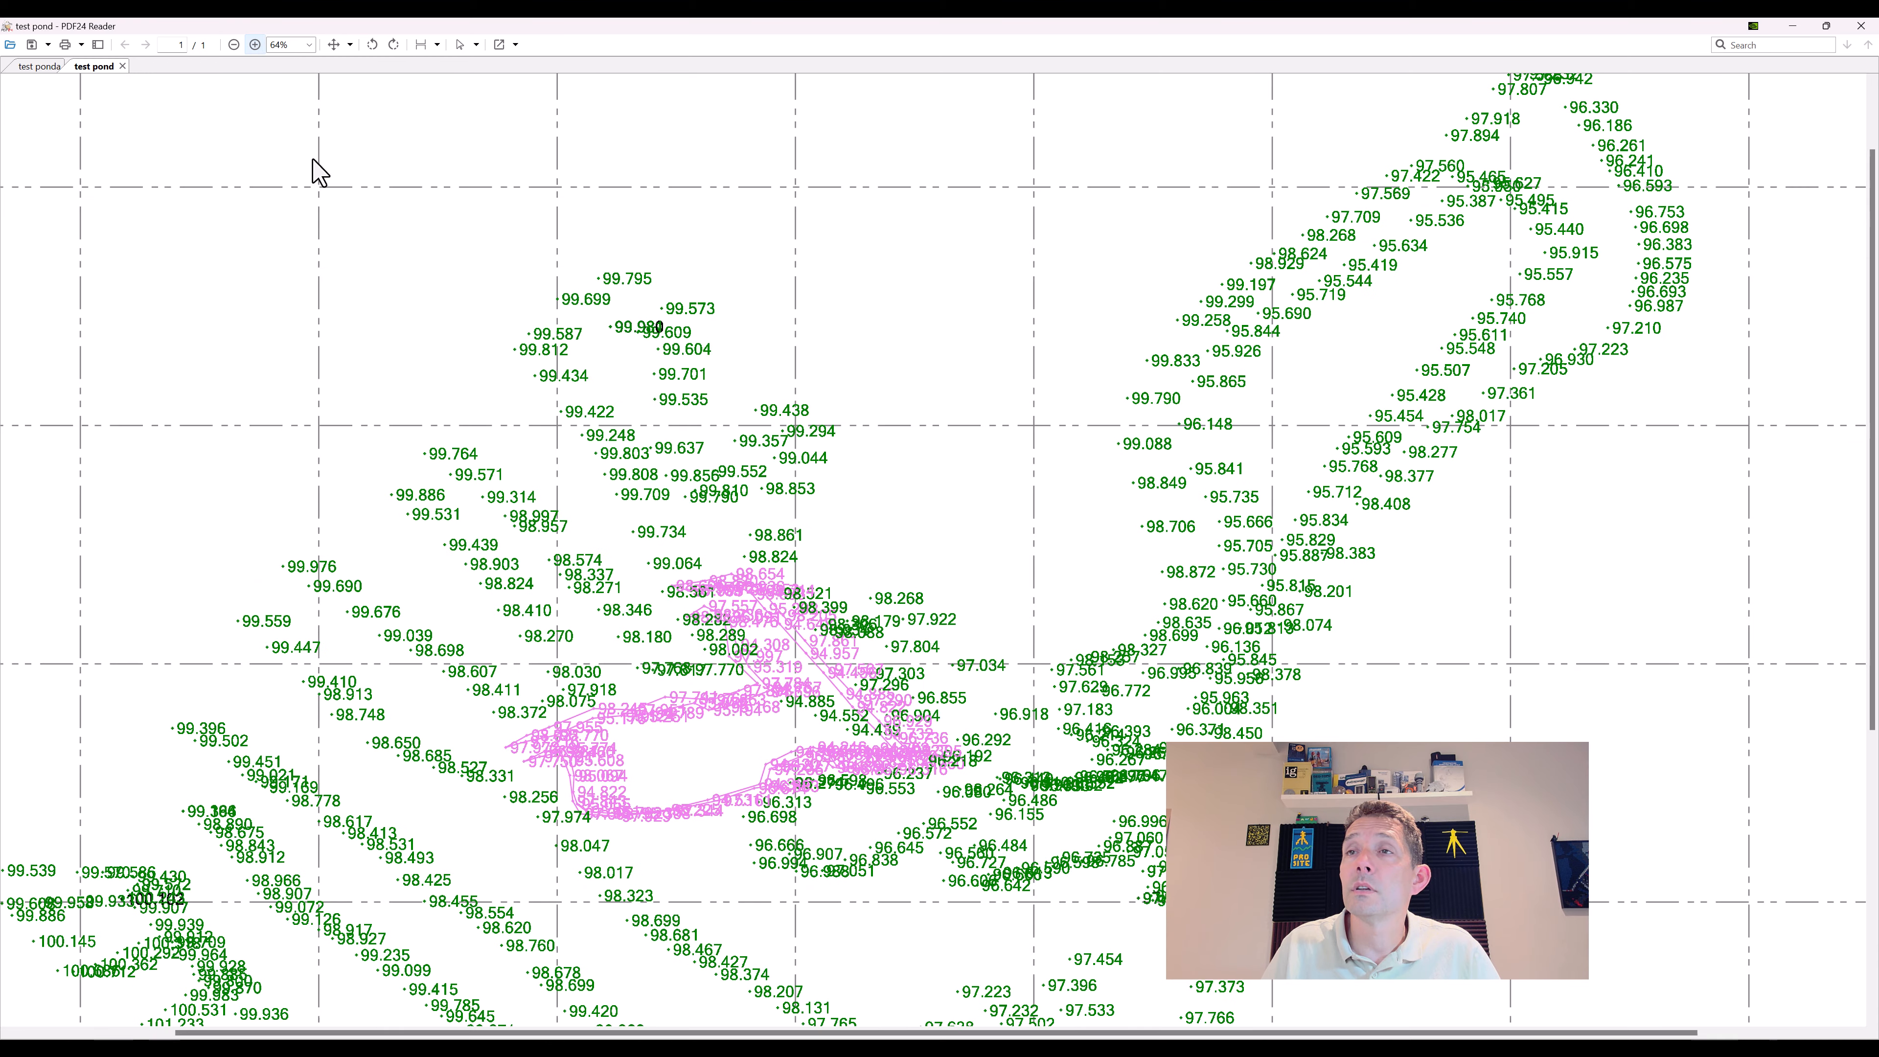
drag(340, 393, 1087, 45)
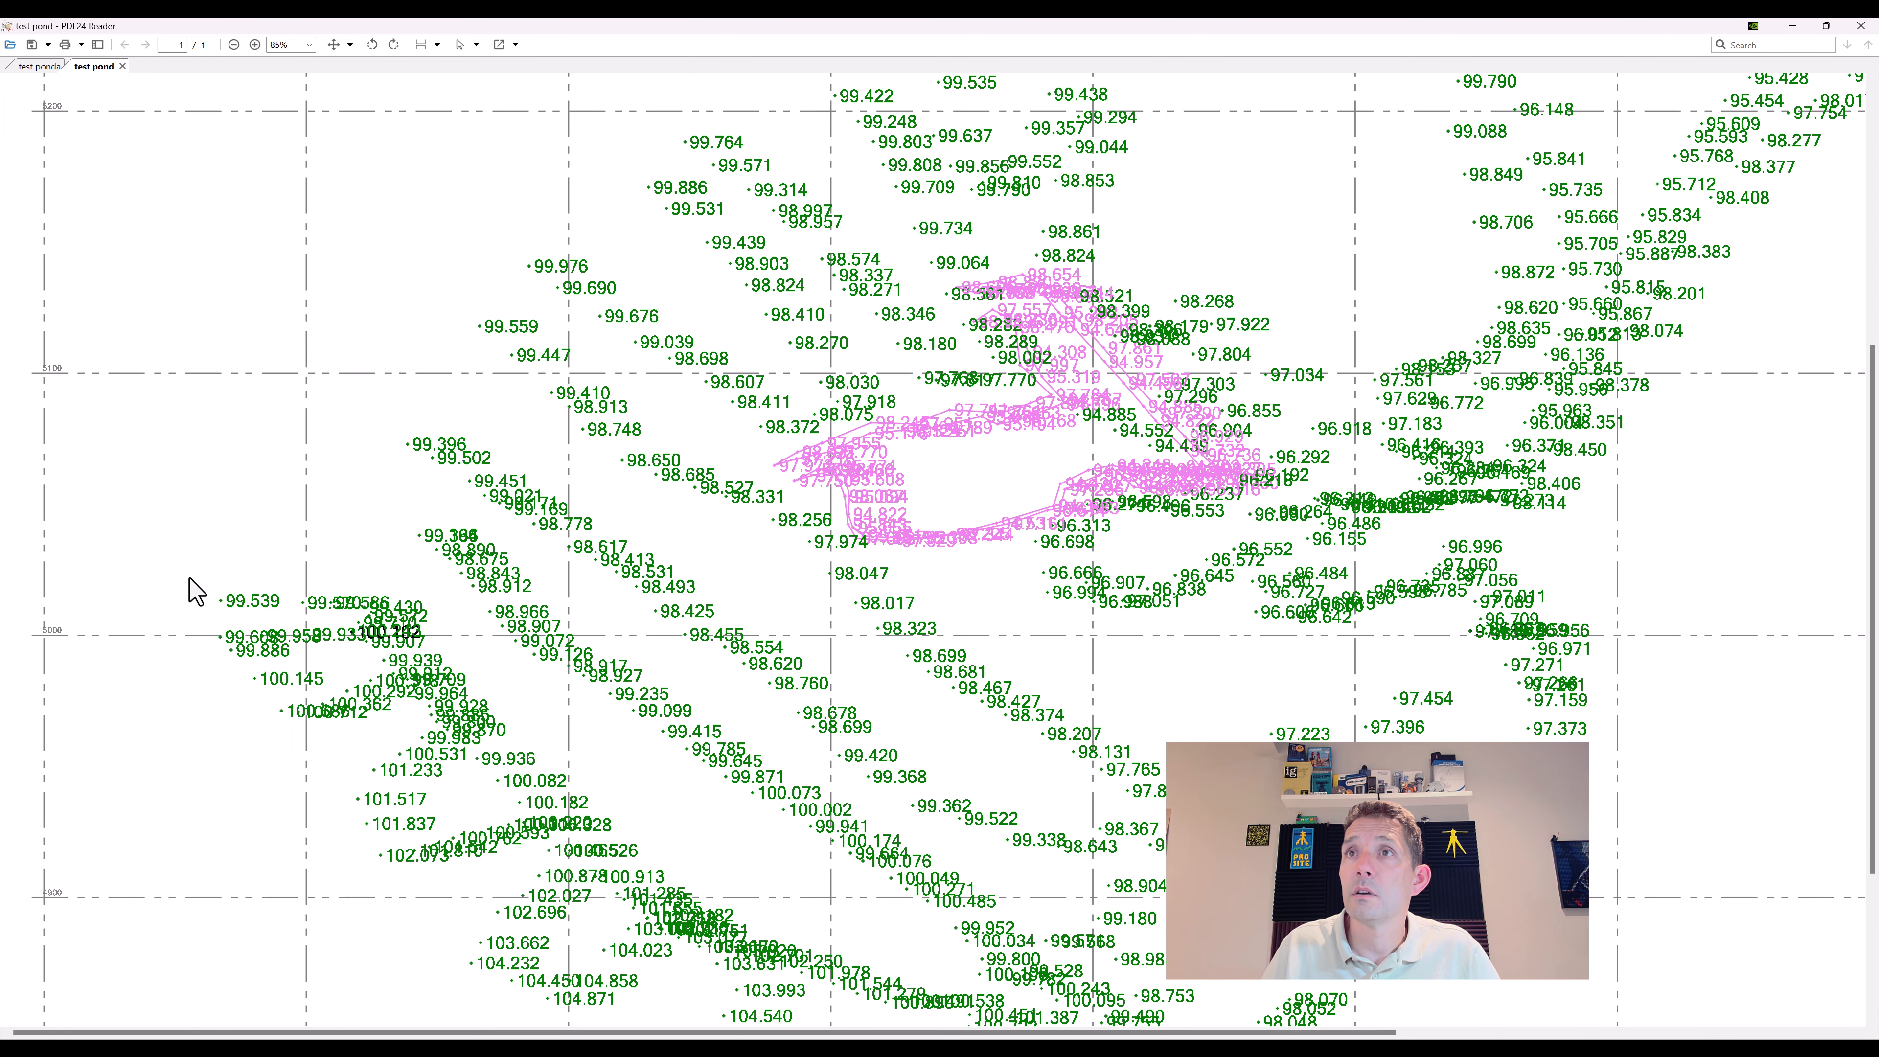
click(43, 69)
click(103, 65)
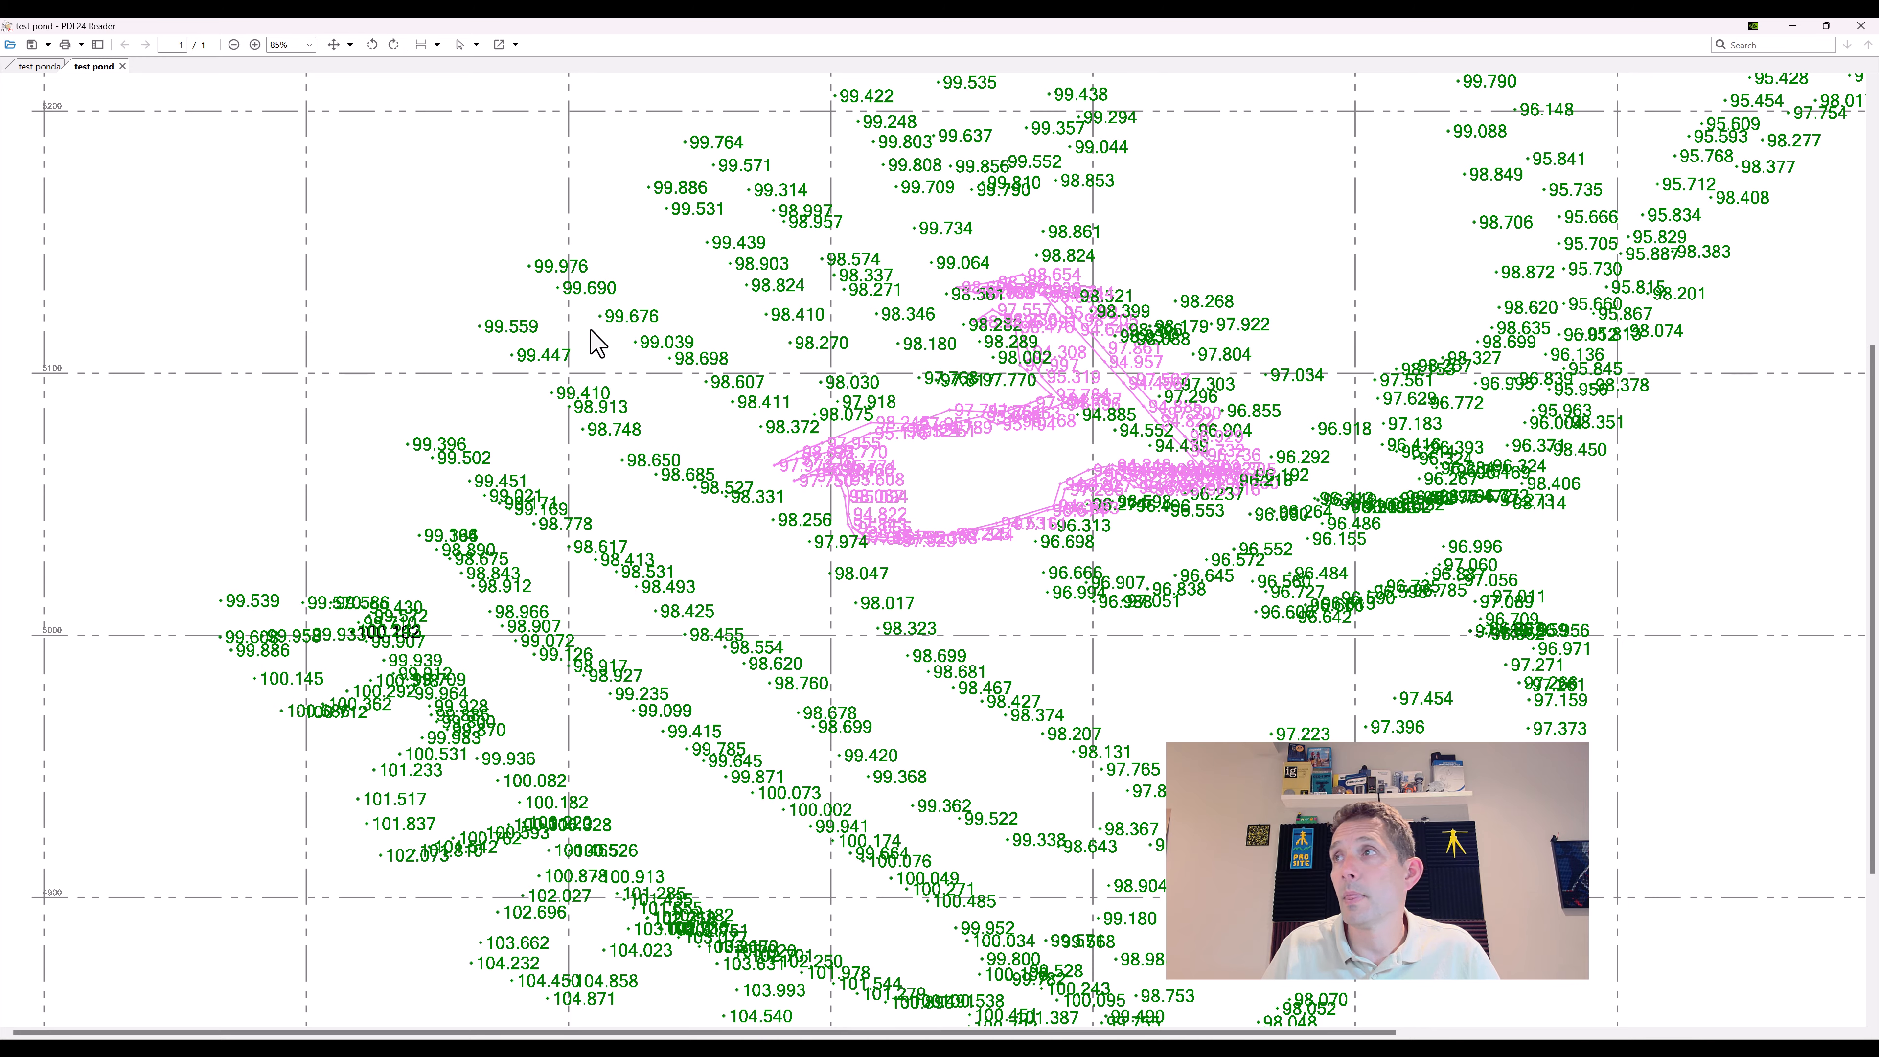
scroll(684, 263, down, 3)
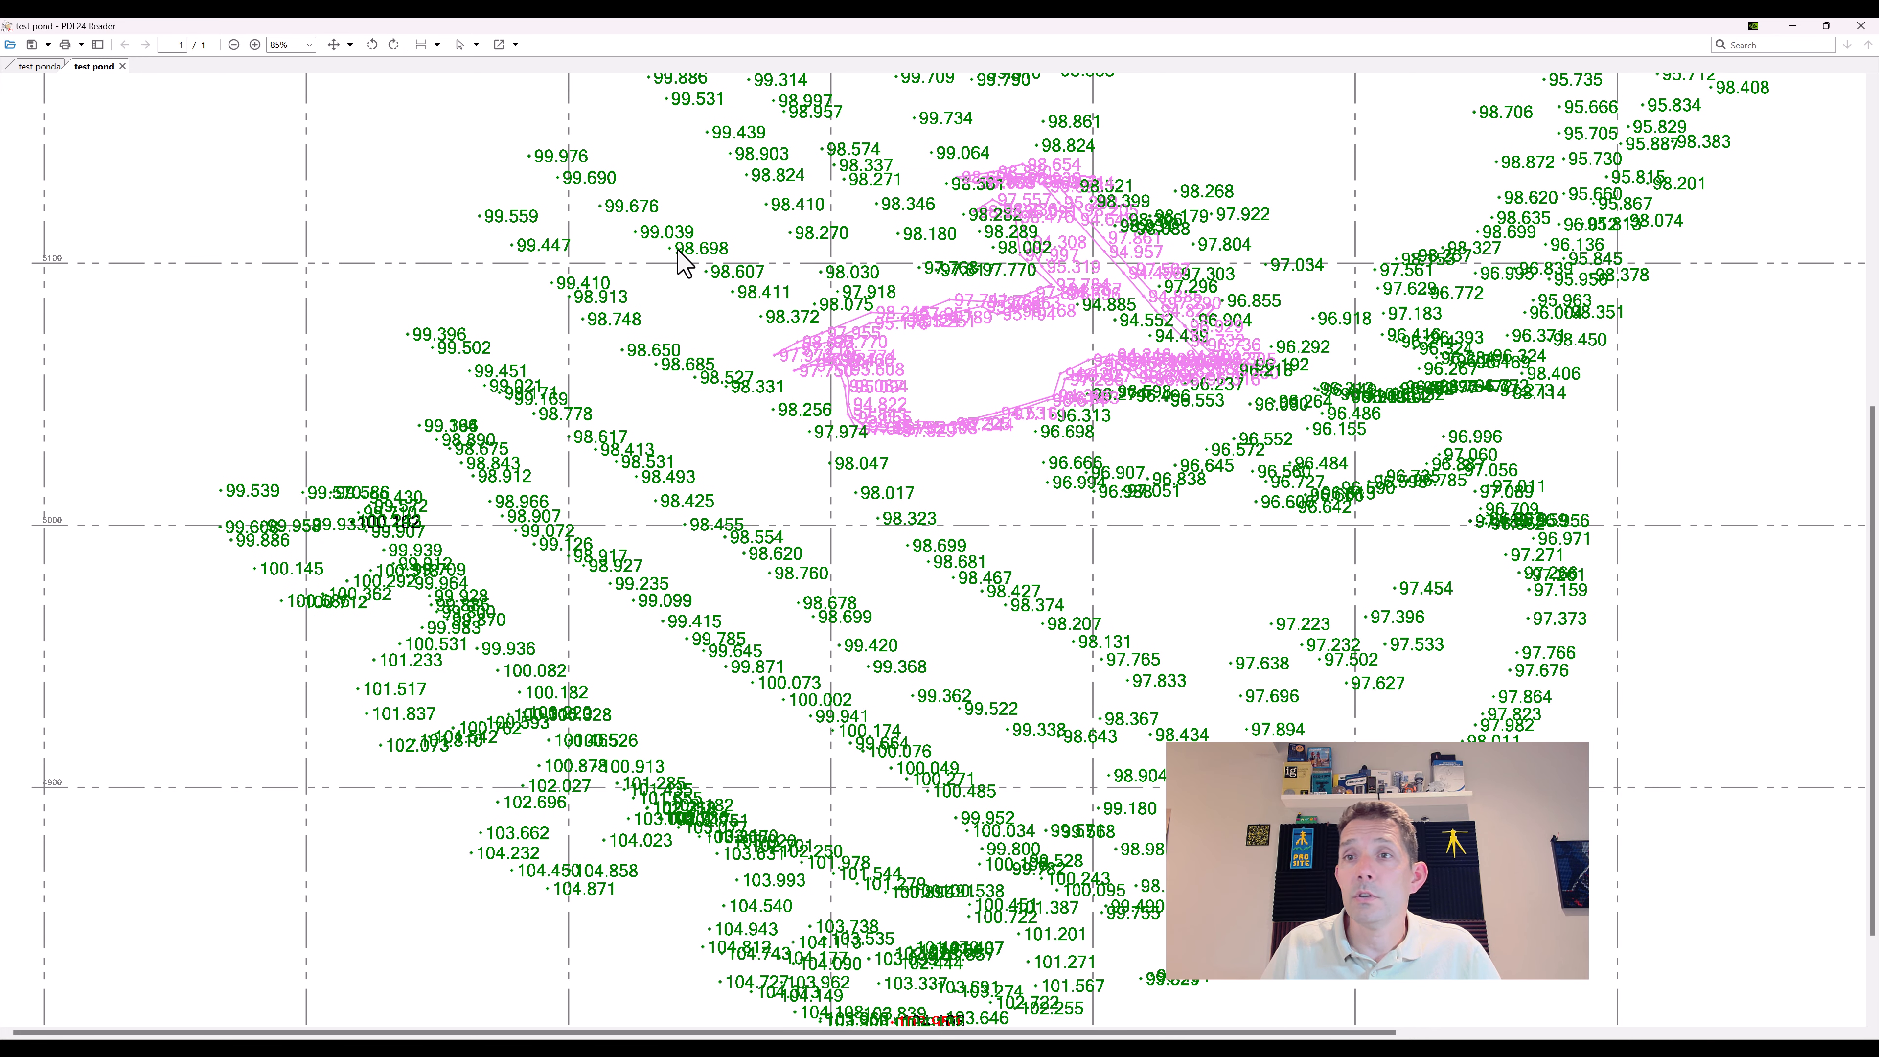